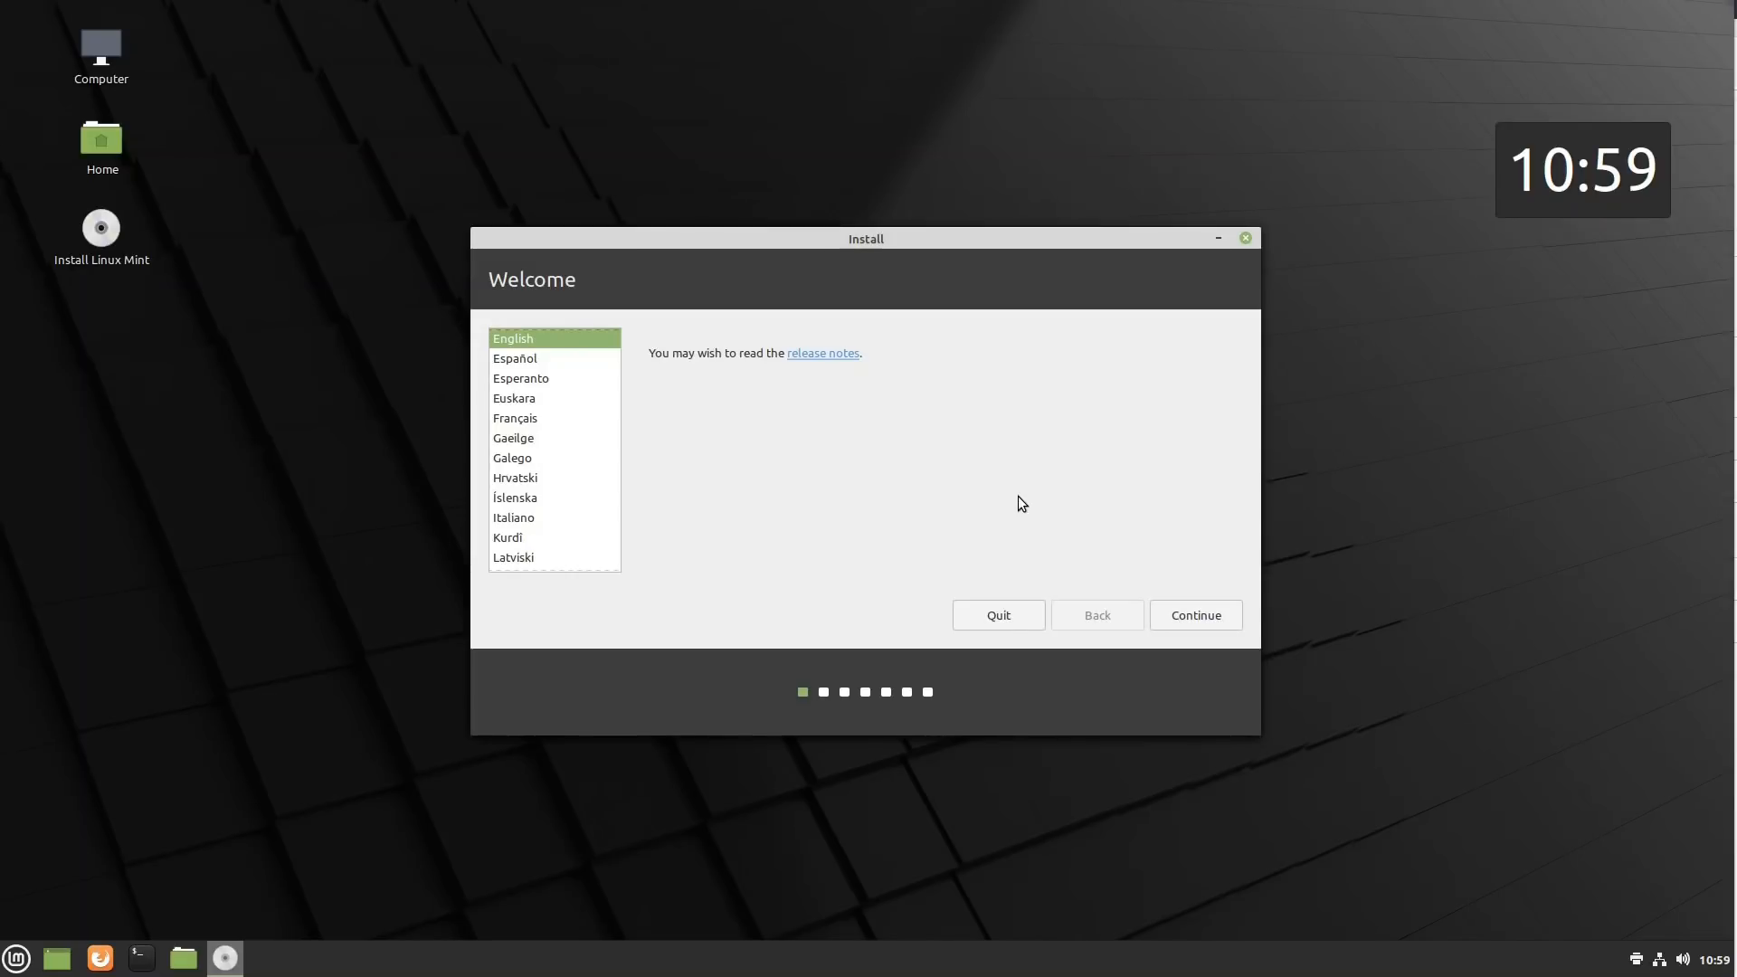
Continue the Linux Mint installation with English as the language
left_click(1196, 616)
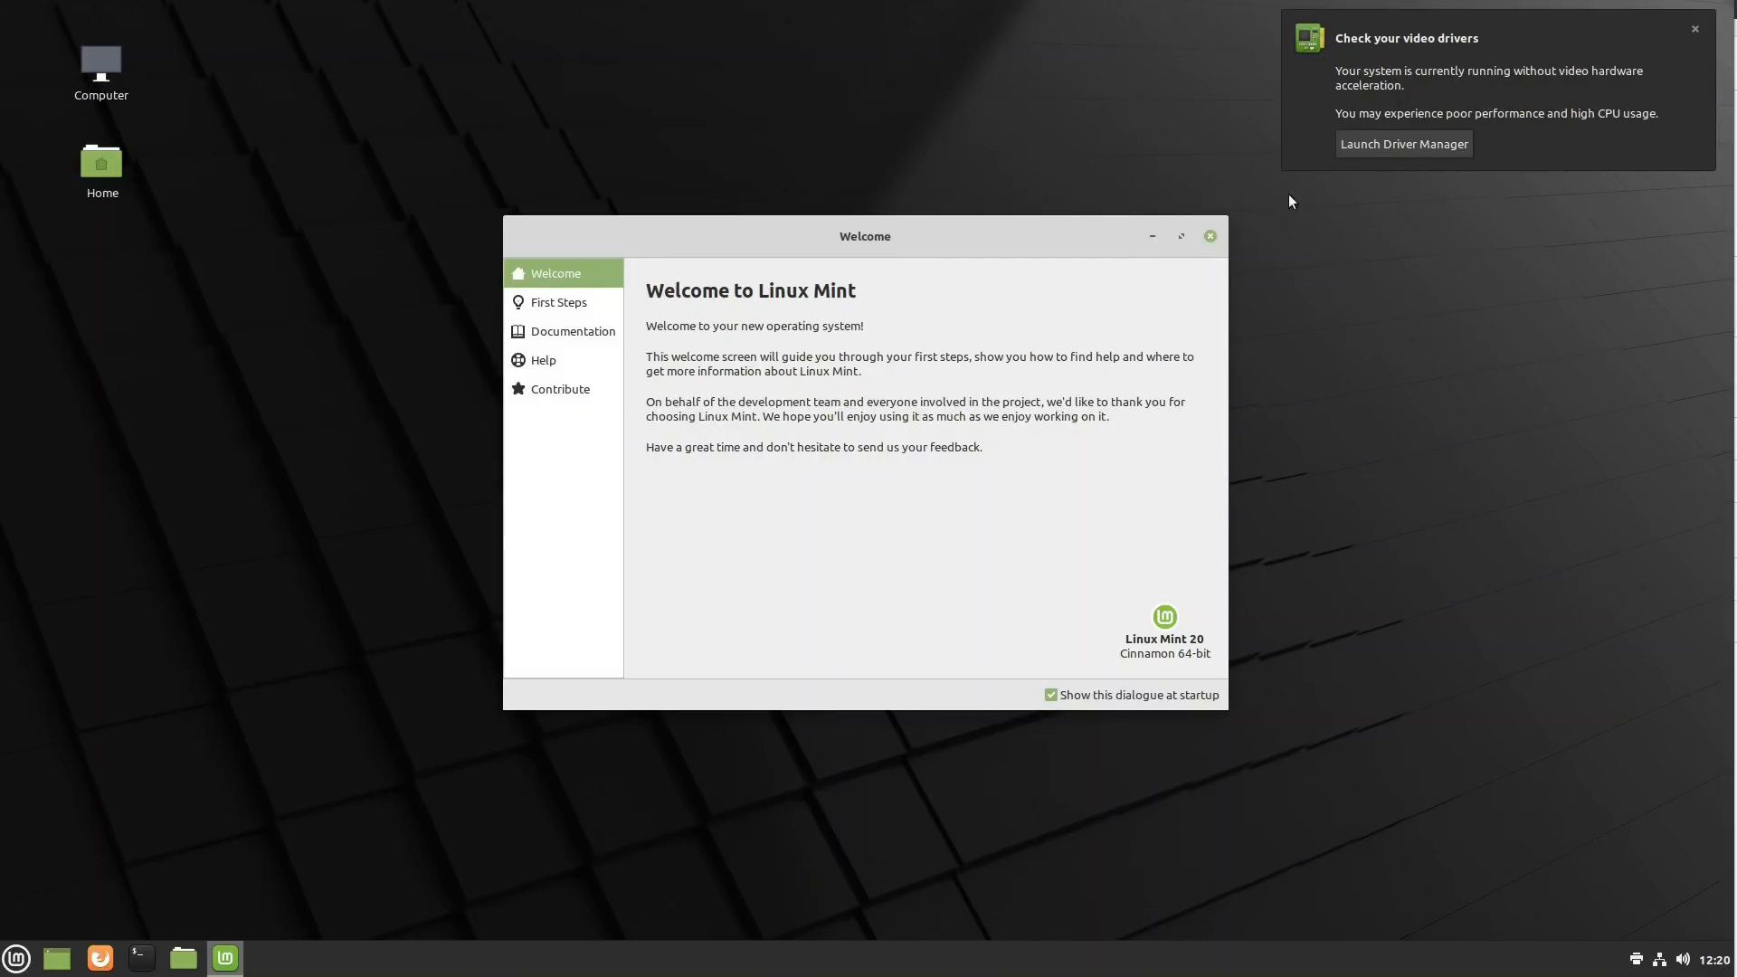
Clear the video driver notification, and check CPU, memory and network usage in System Monitor before closing it
left_click(1441, 146)
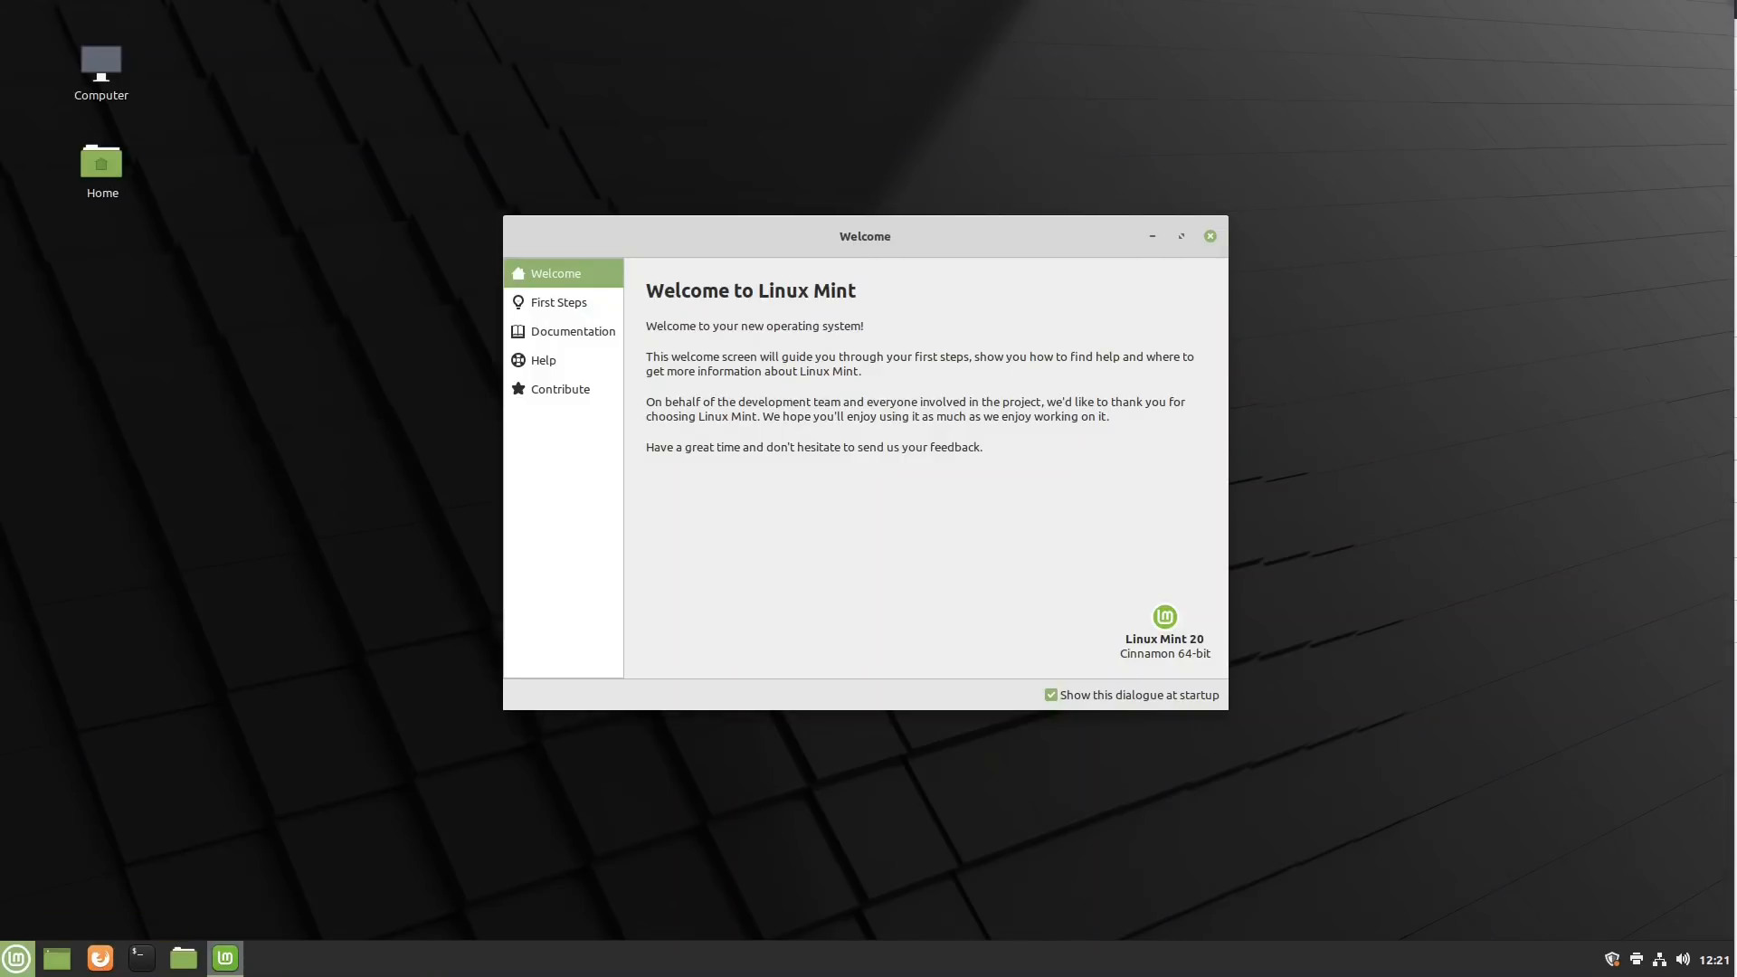
left_click(9, 961)
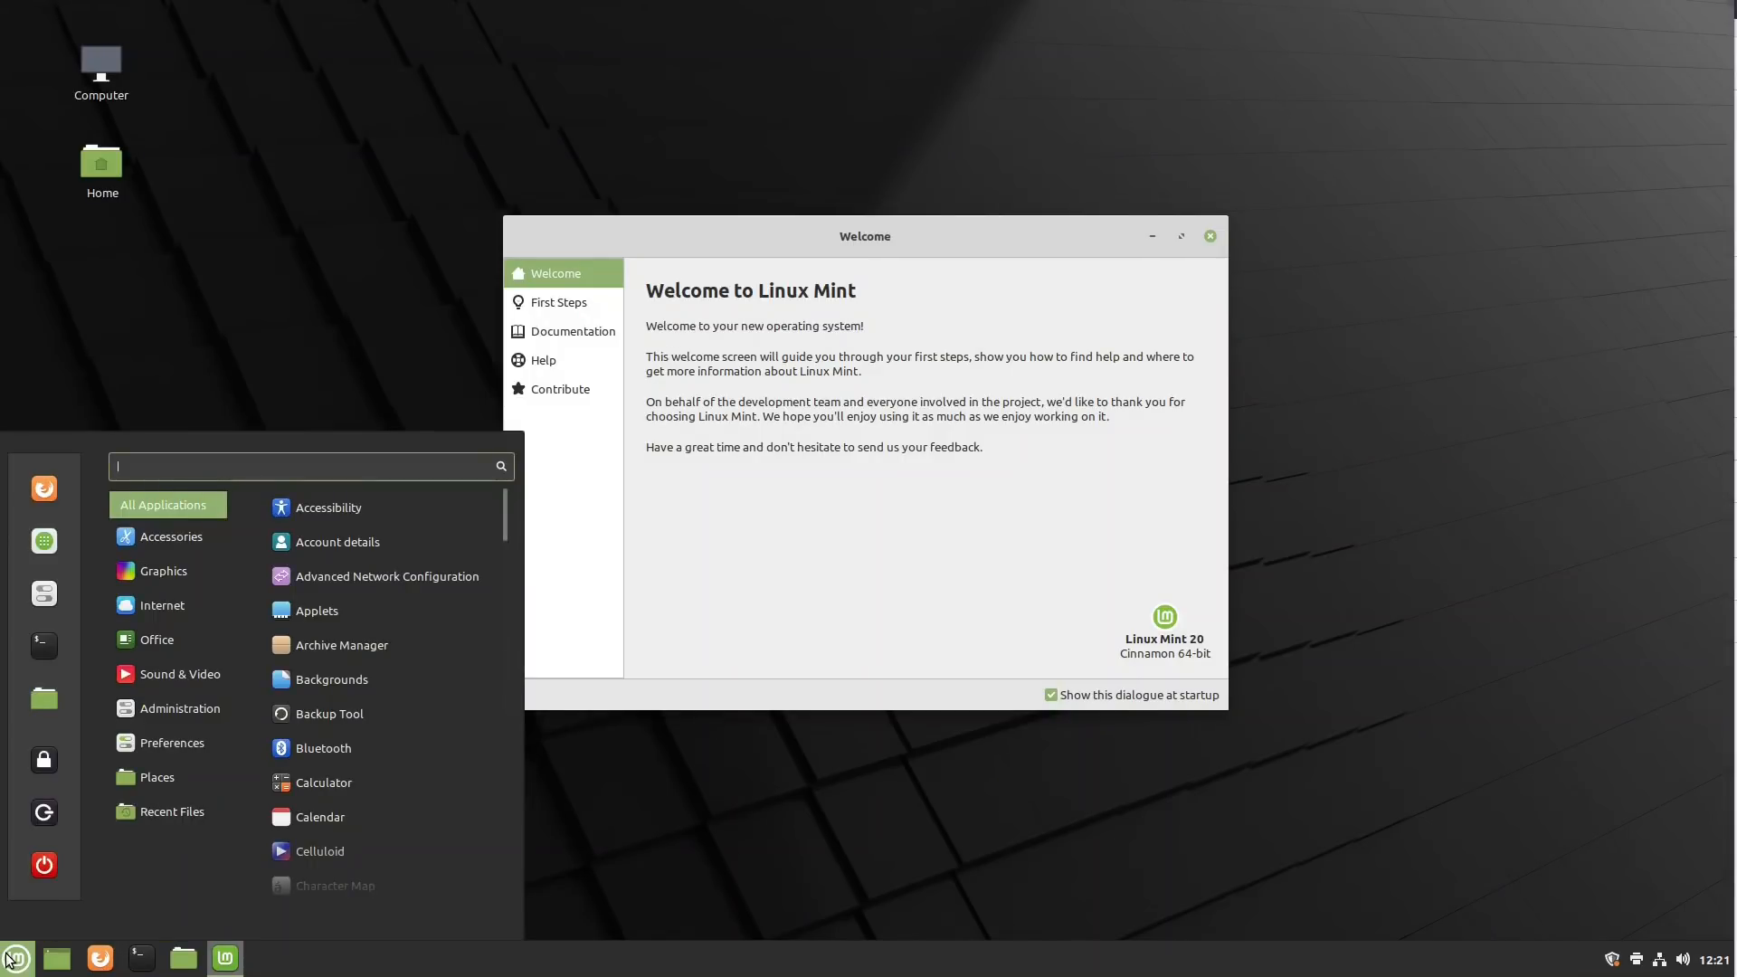
type("mon")
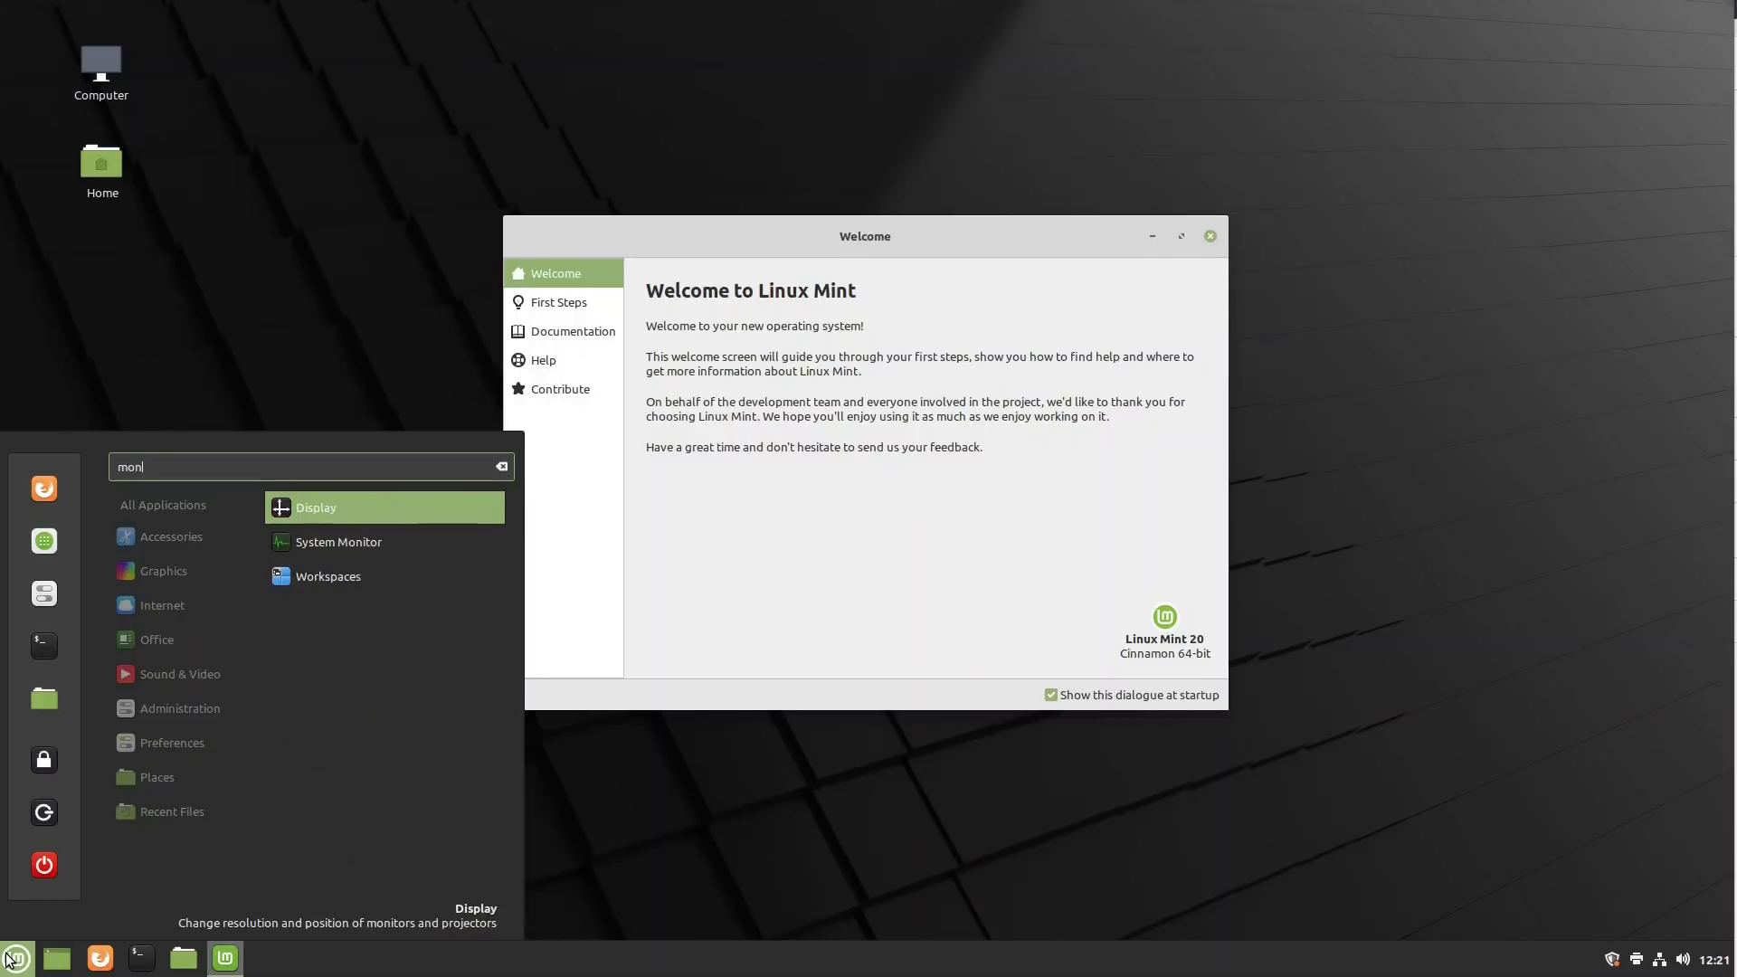
left_click(342, 545)
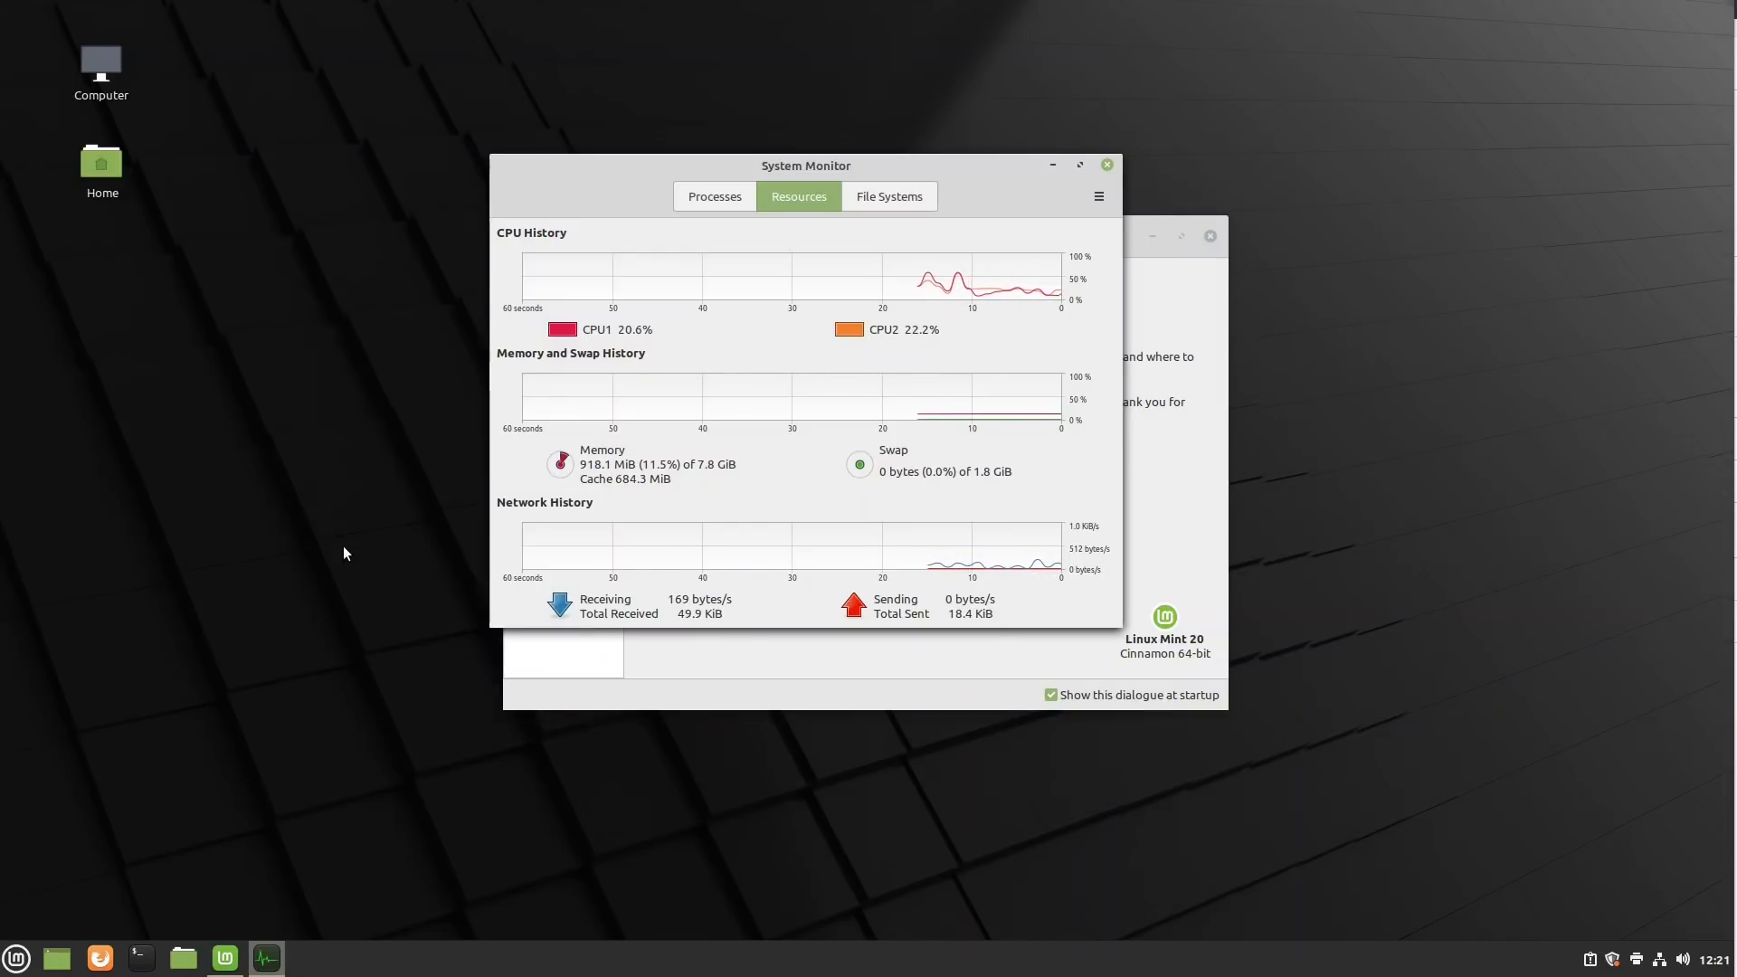
left_click(1107, 165)
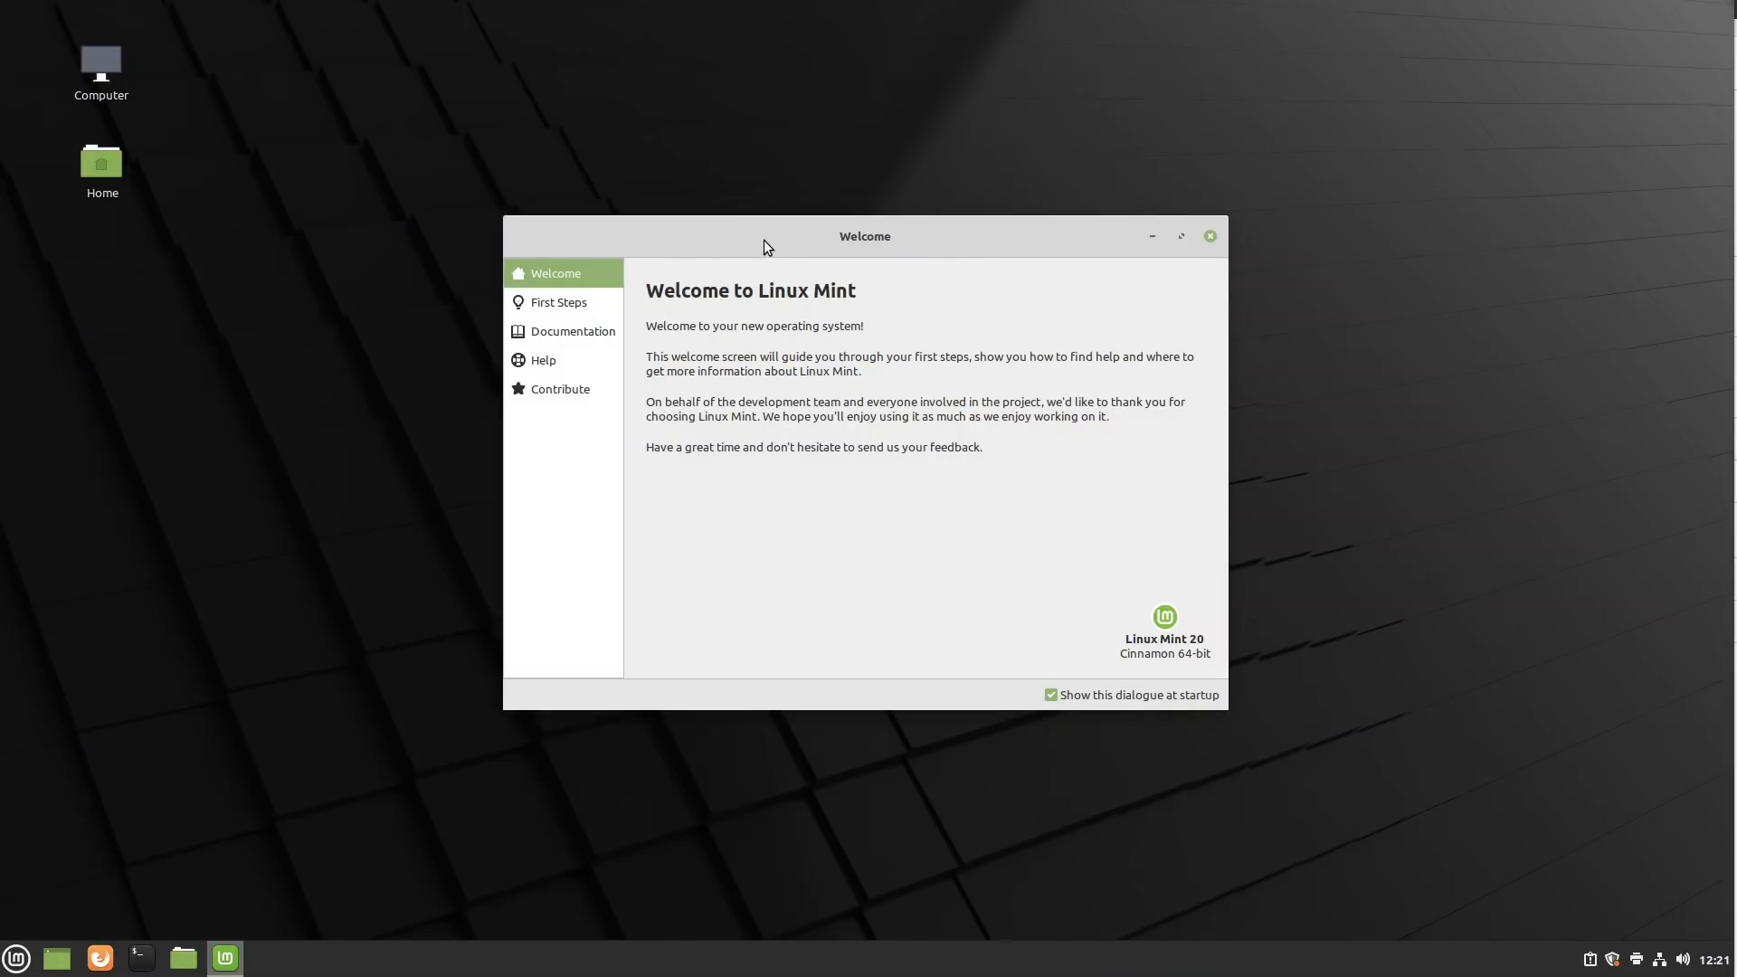
Show the First Steps page of the Welcome window and arrange it side by side with the Home folder window
left_click_drag(761, 236, 738, 225)
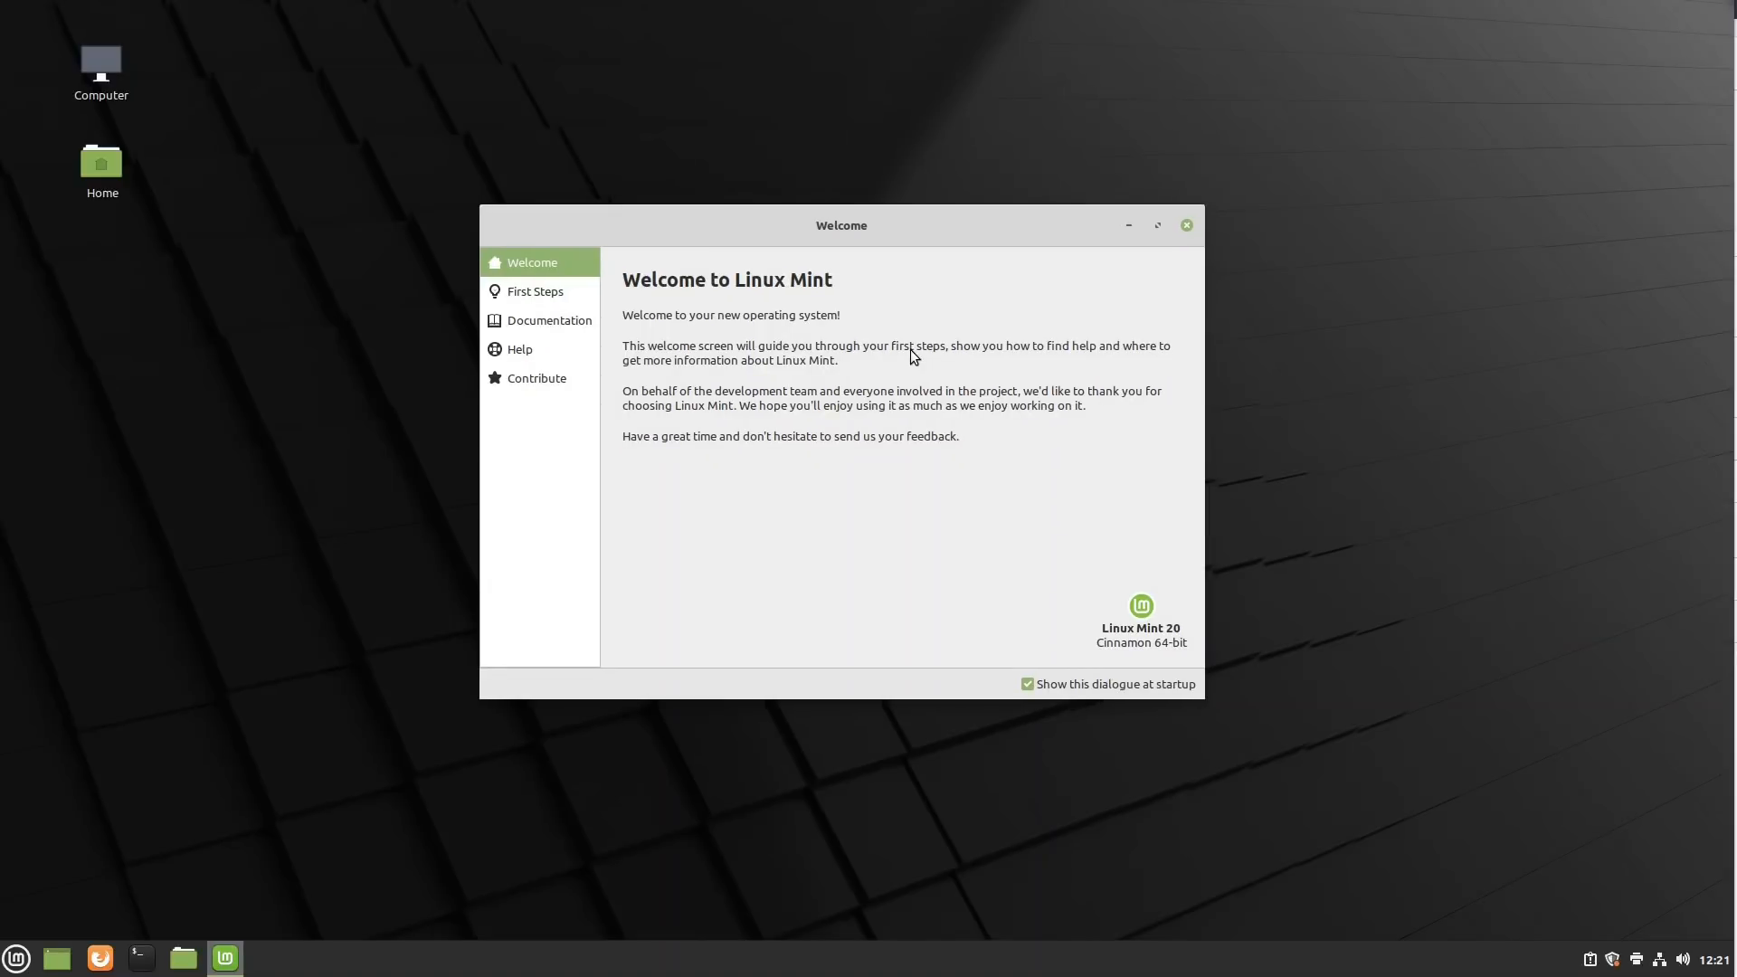
left_click(532, 294)
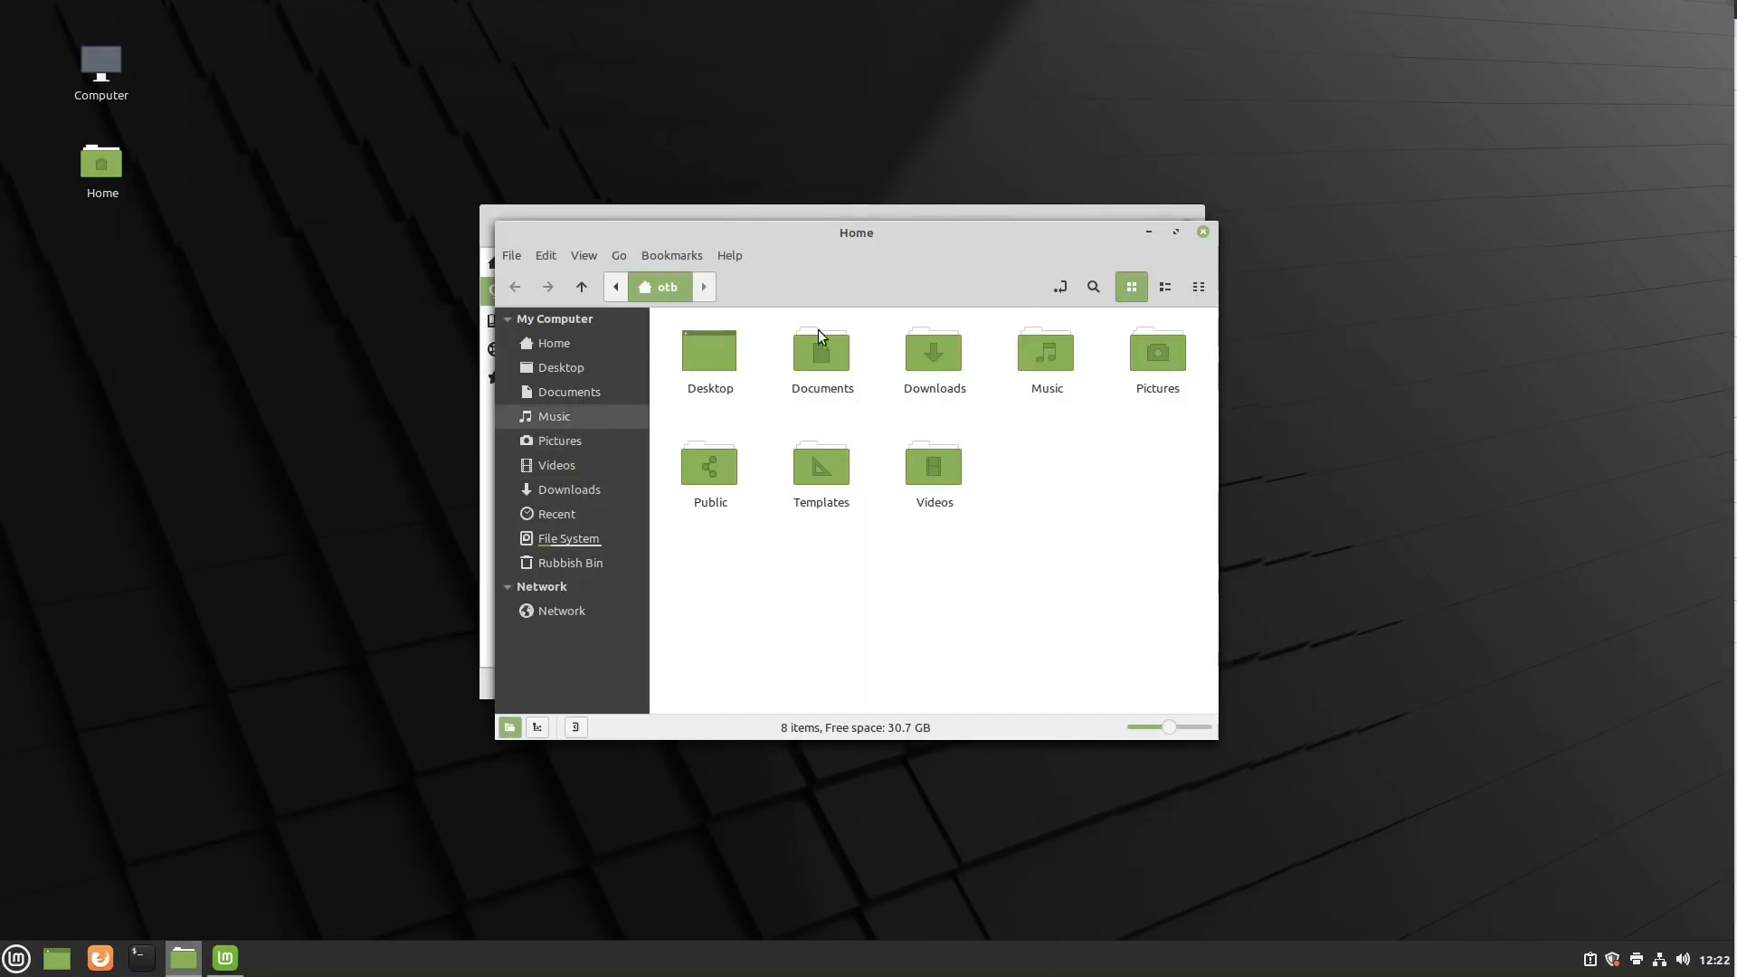
left_click_drag(915, 230, 347, 432)
left_click_drag(699, 291, 1122, 226)
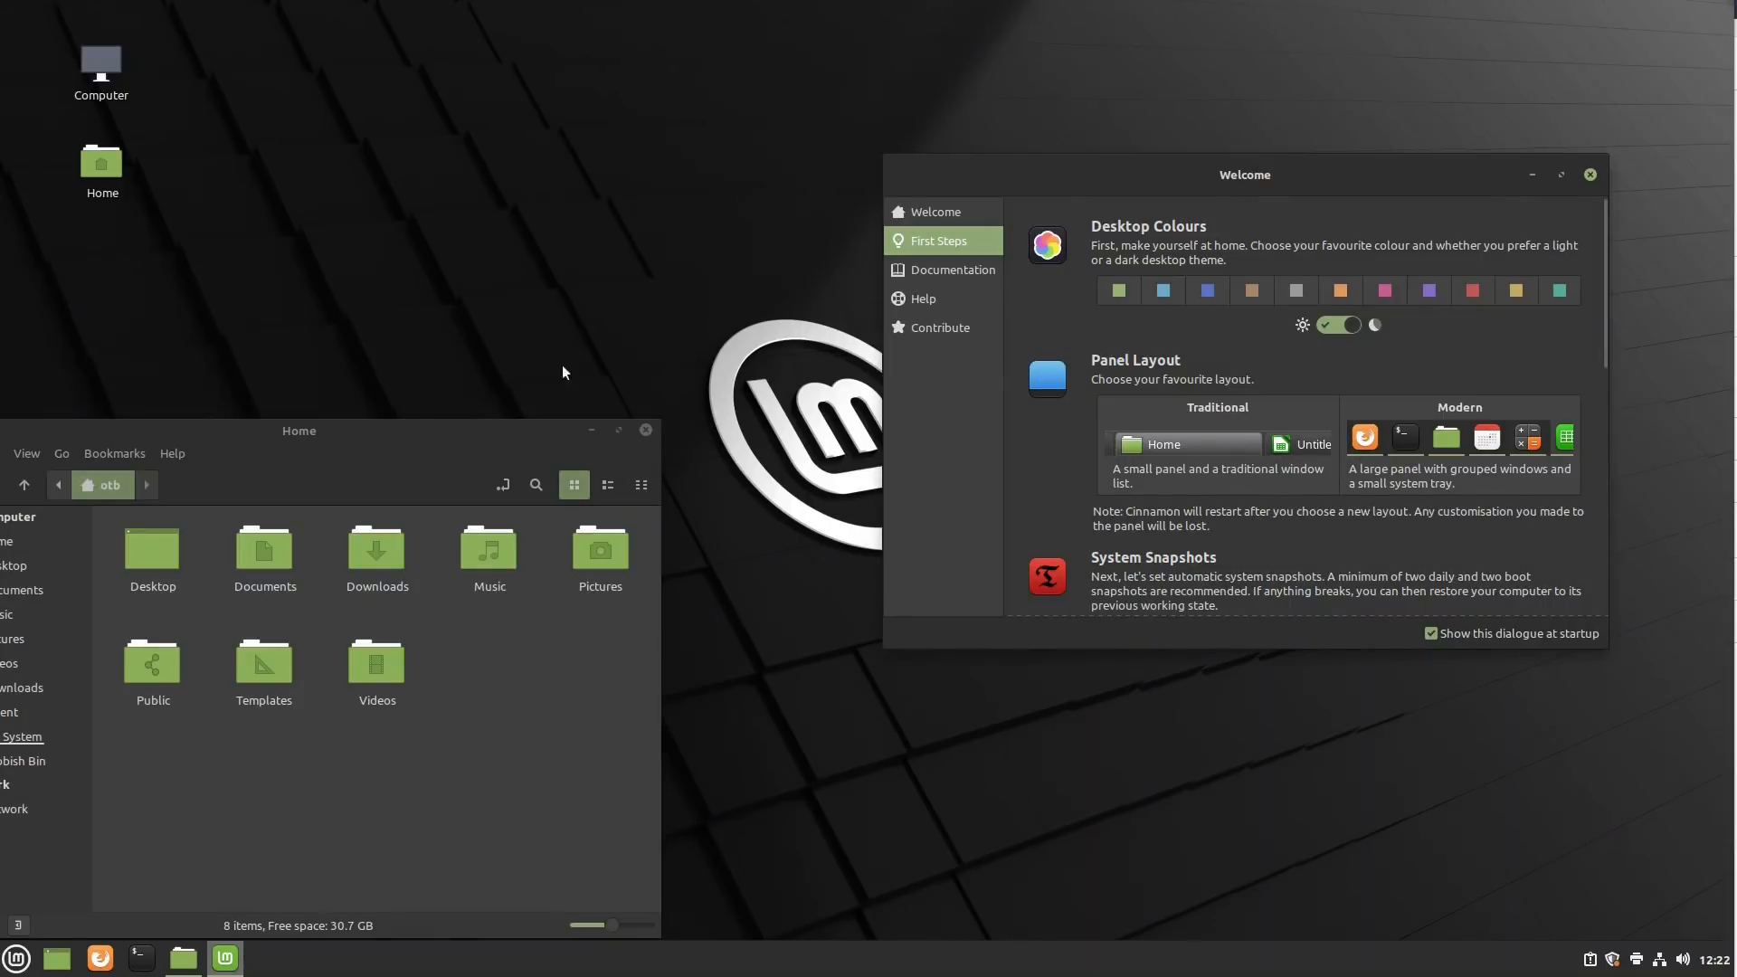
left_click_drag(398, 429, 550, 143)
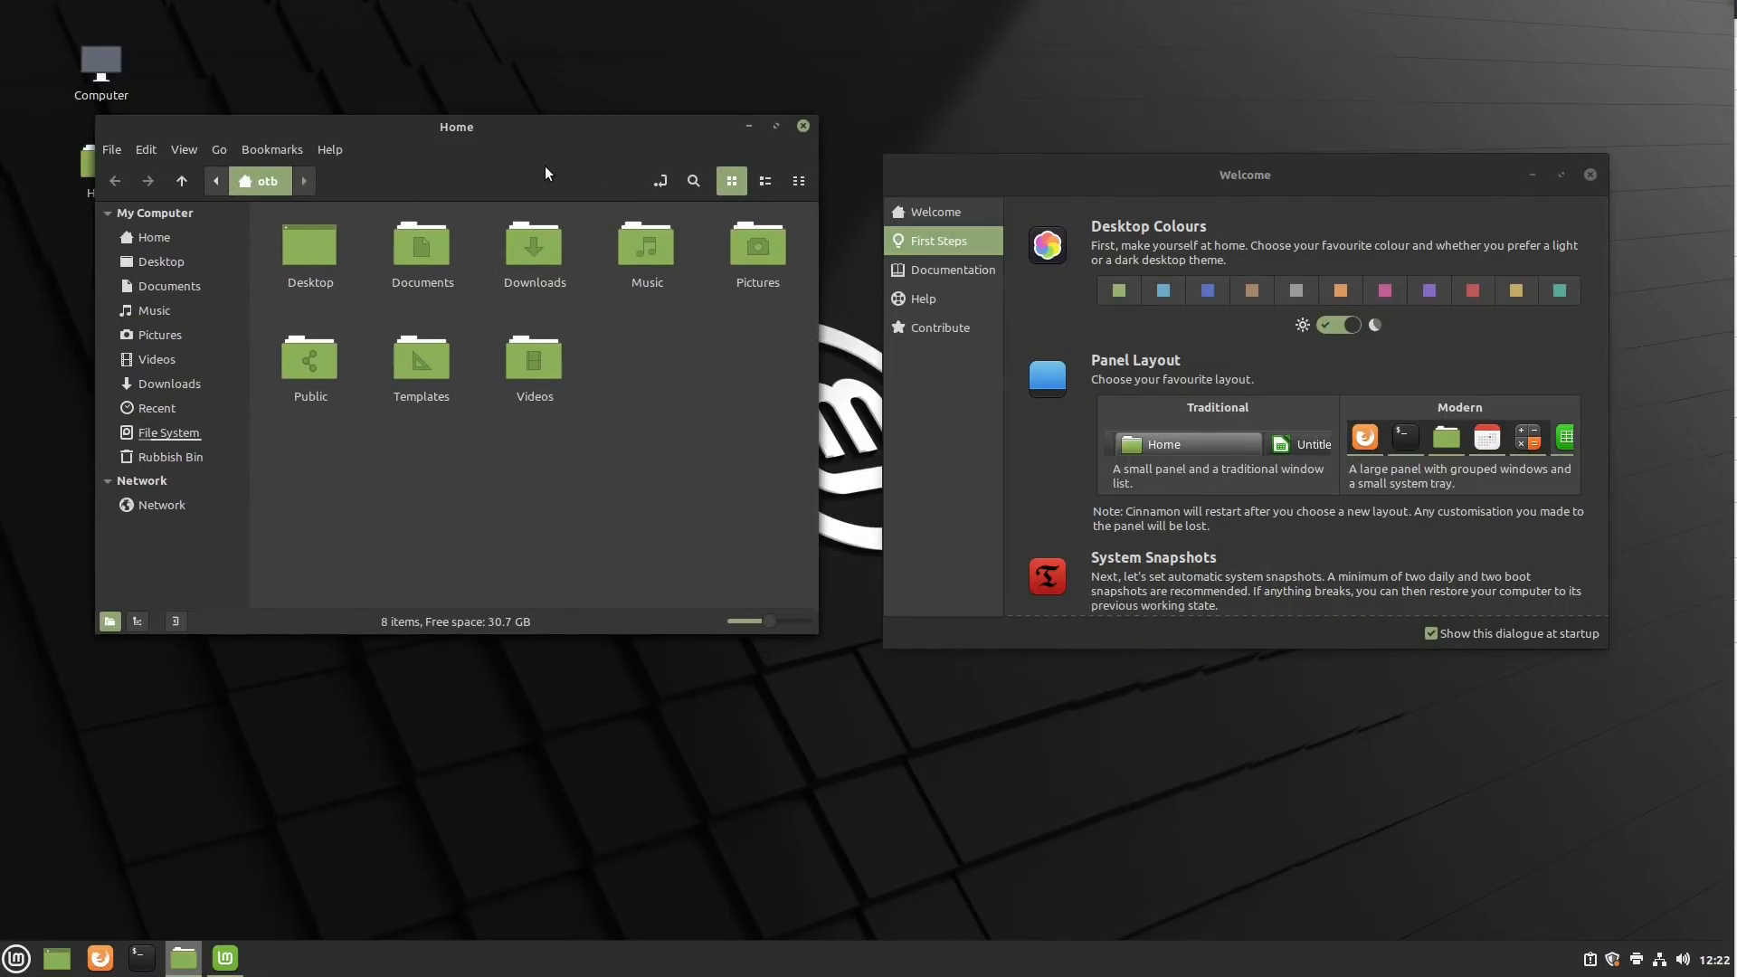
Return the desktop to the light theme, and try the Traditional panel layout before choosing Modern
left_click(1196, 382)
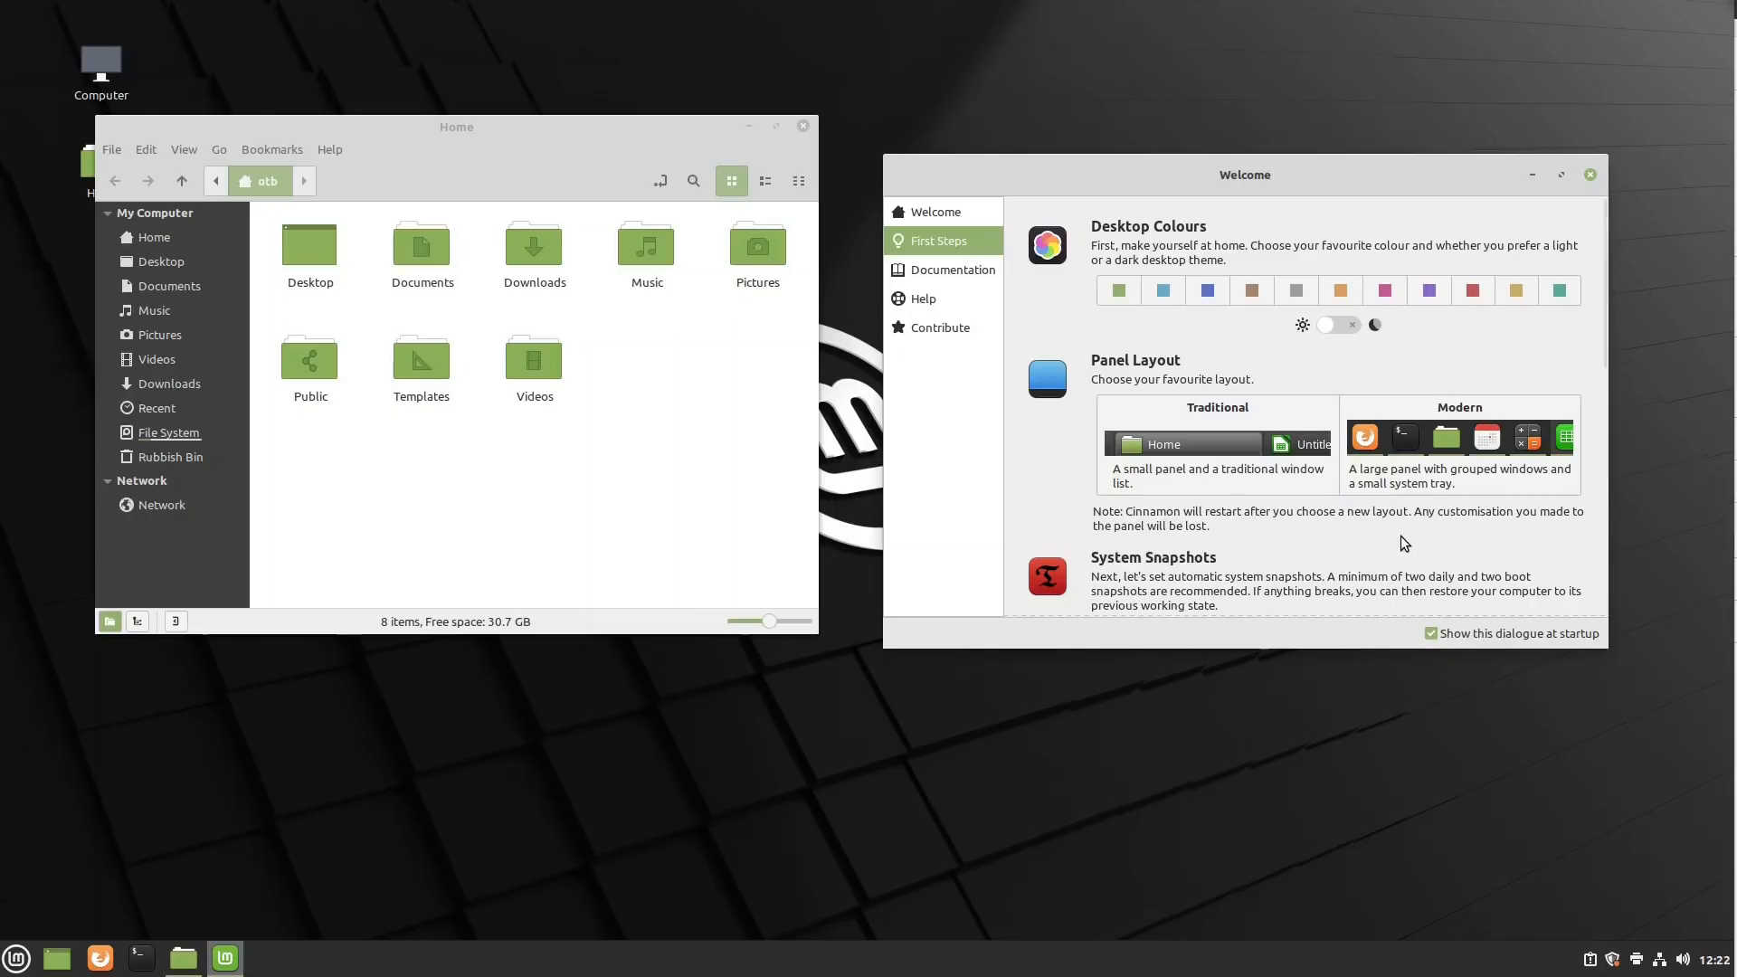
left_click(1214, 436)
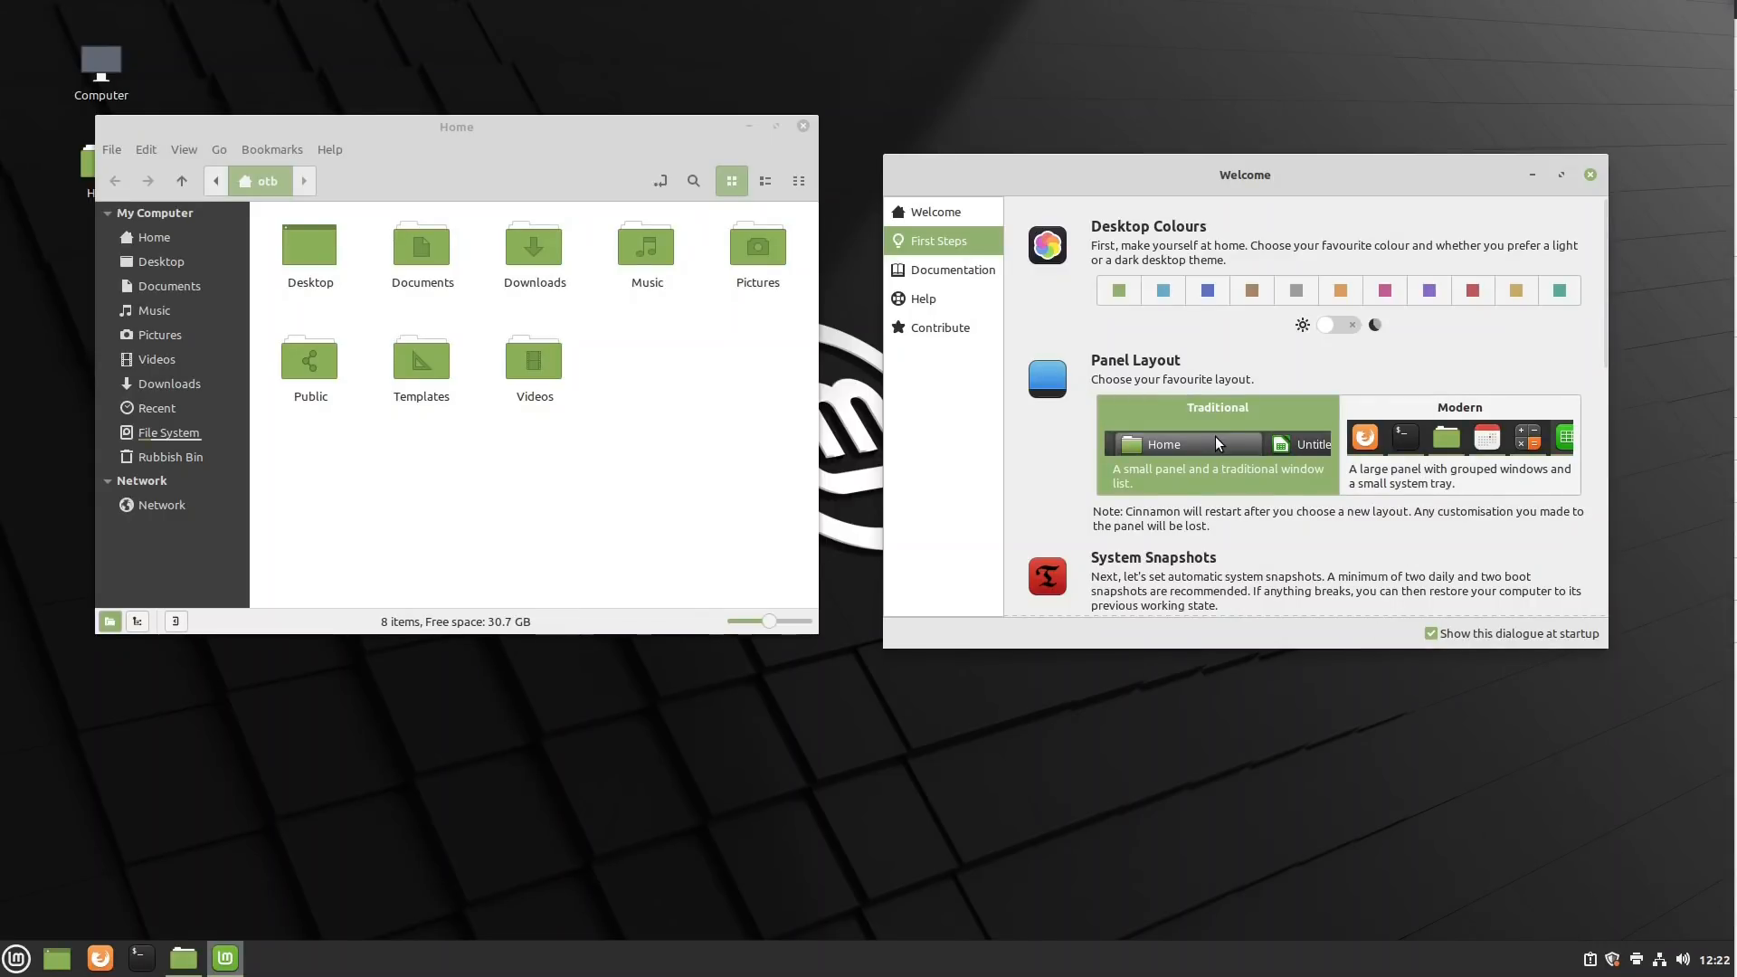
left_click(1462, 416)
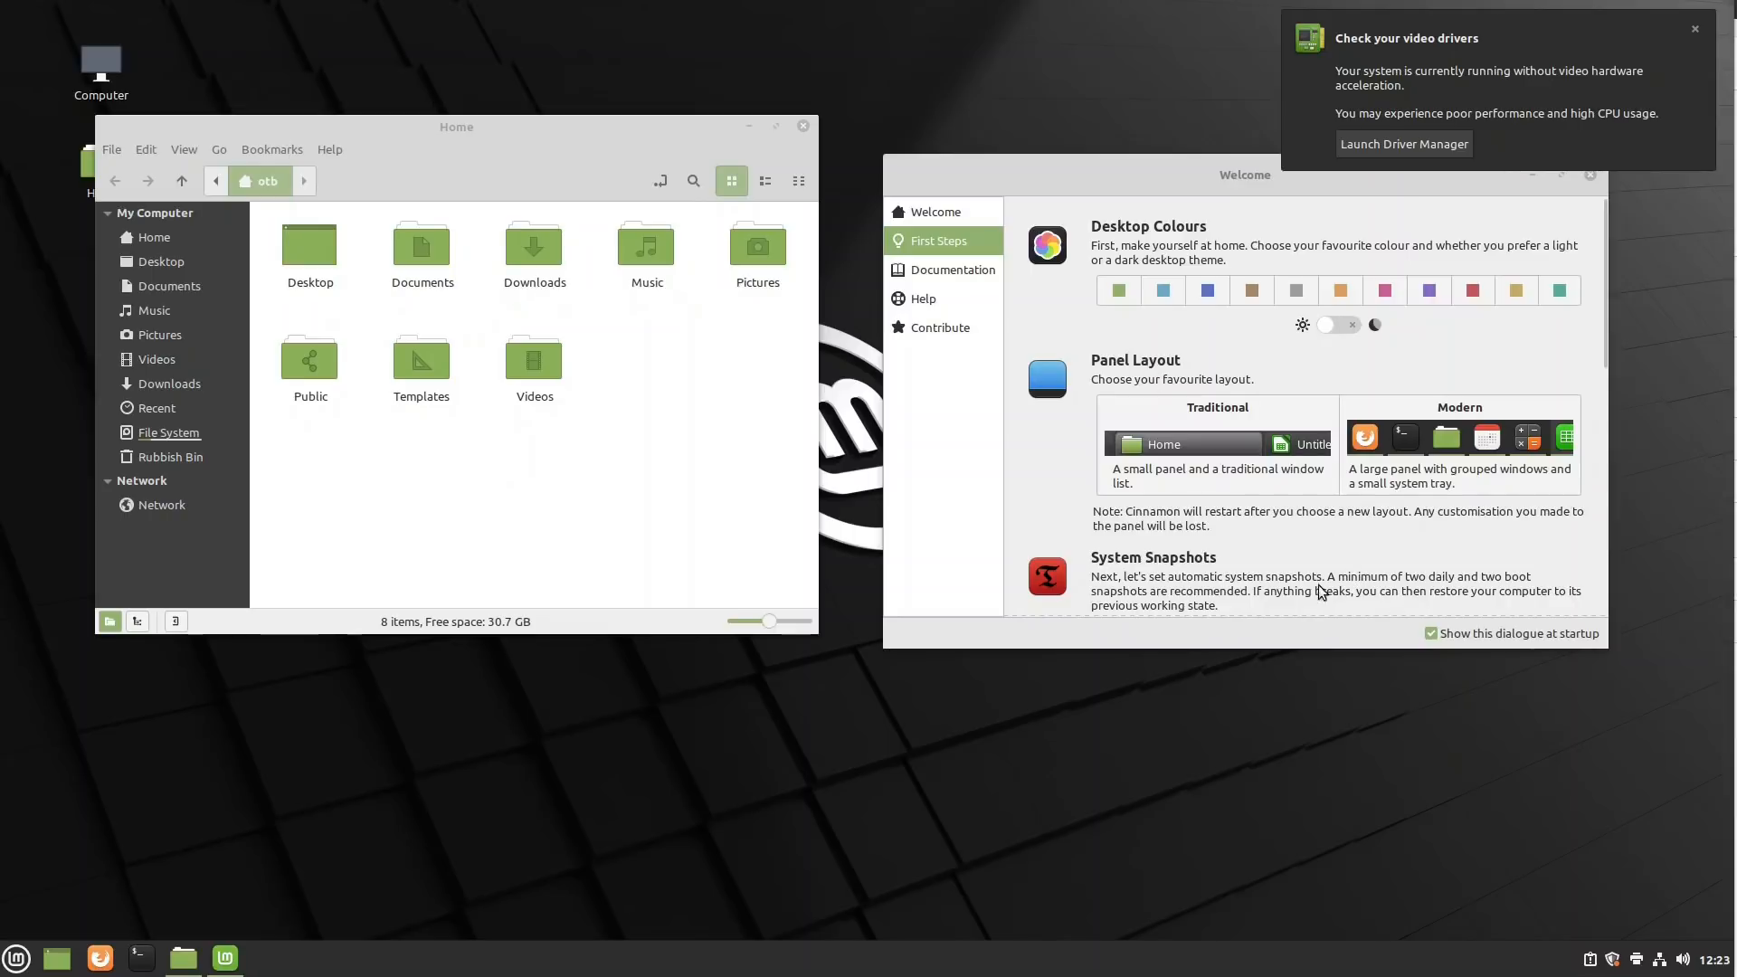
Launch the Firewall tool from First Steps, authenticating with the account password, and turn the firewall on
scroll(1331, 570, "down", 4)
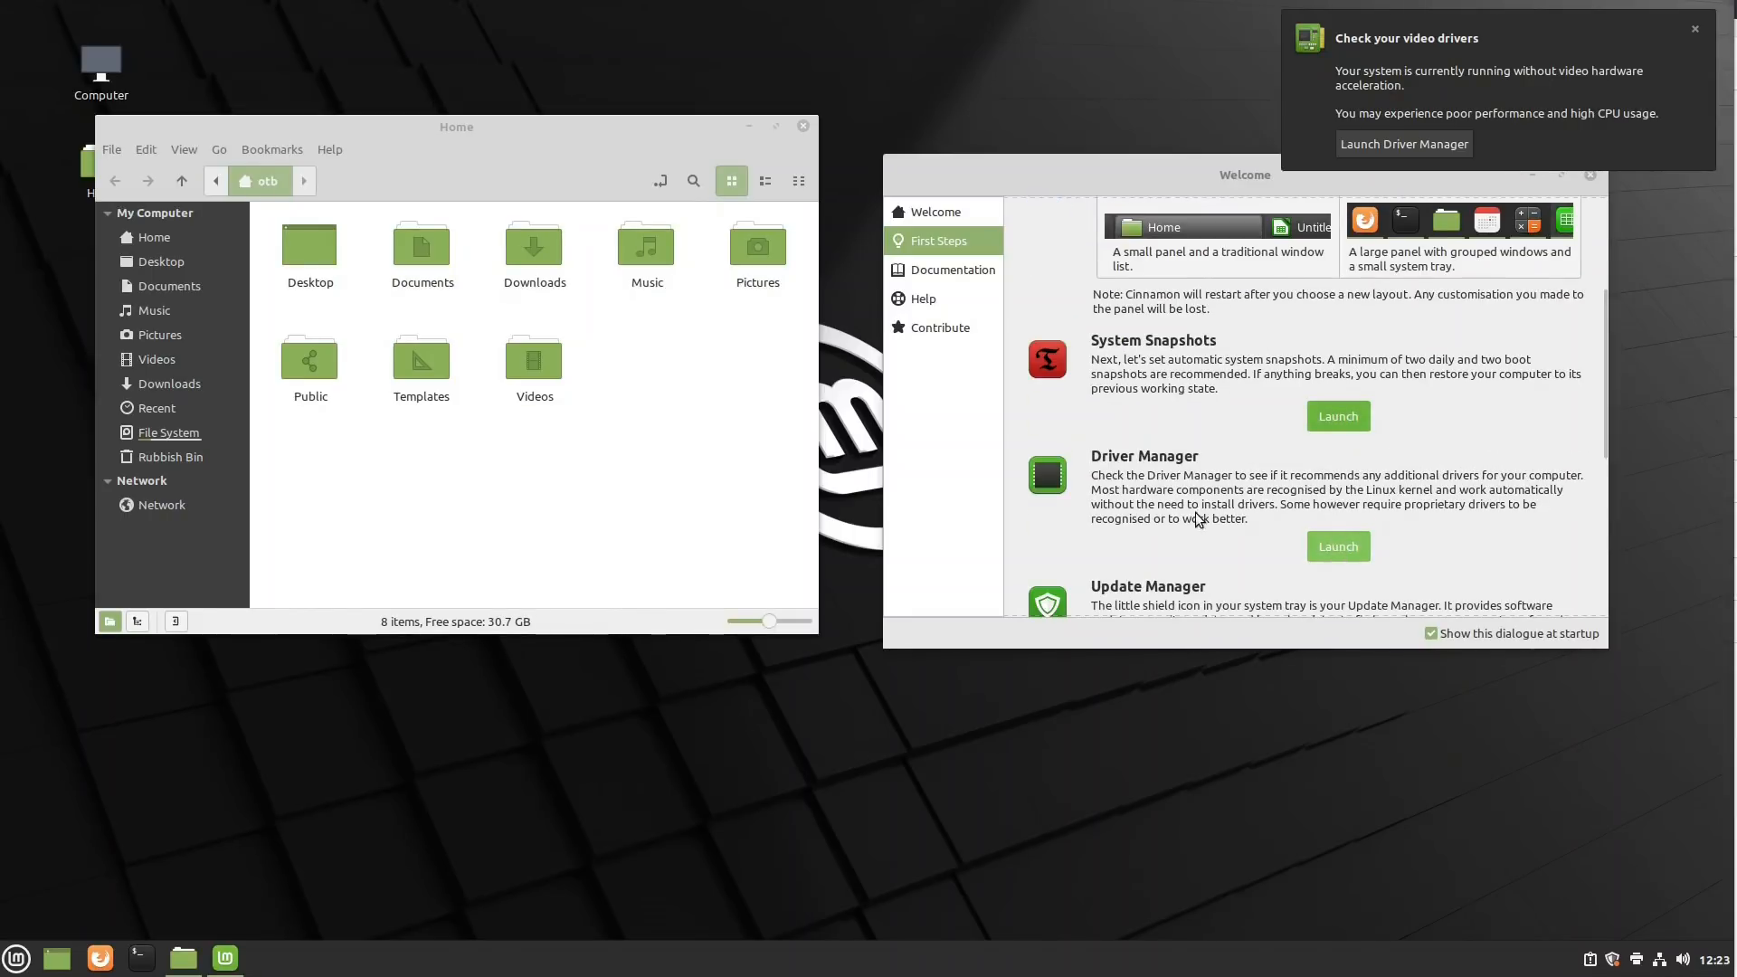
scroll(1185, 493, "down", 1)
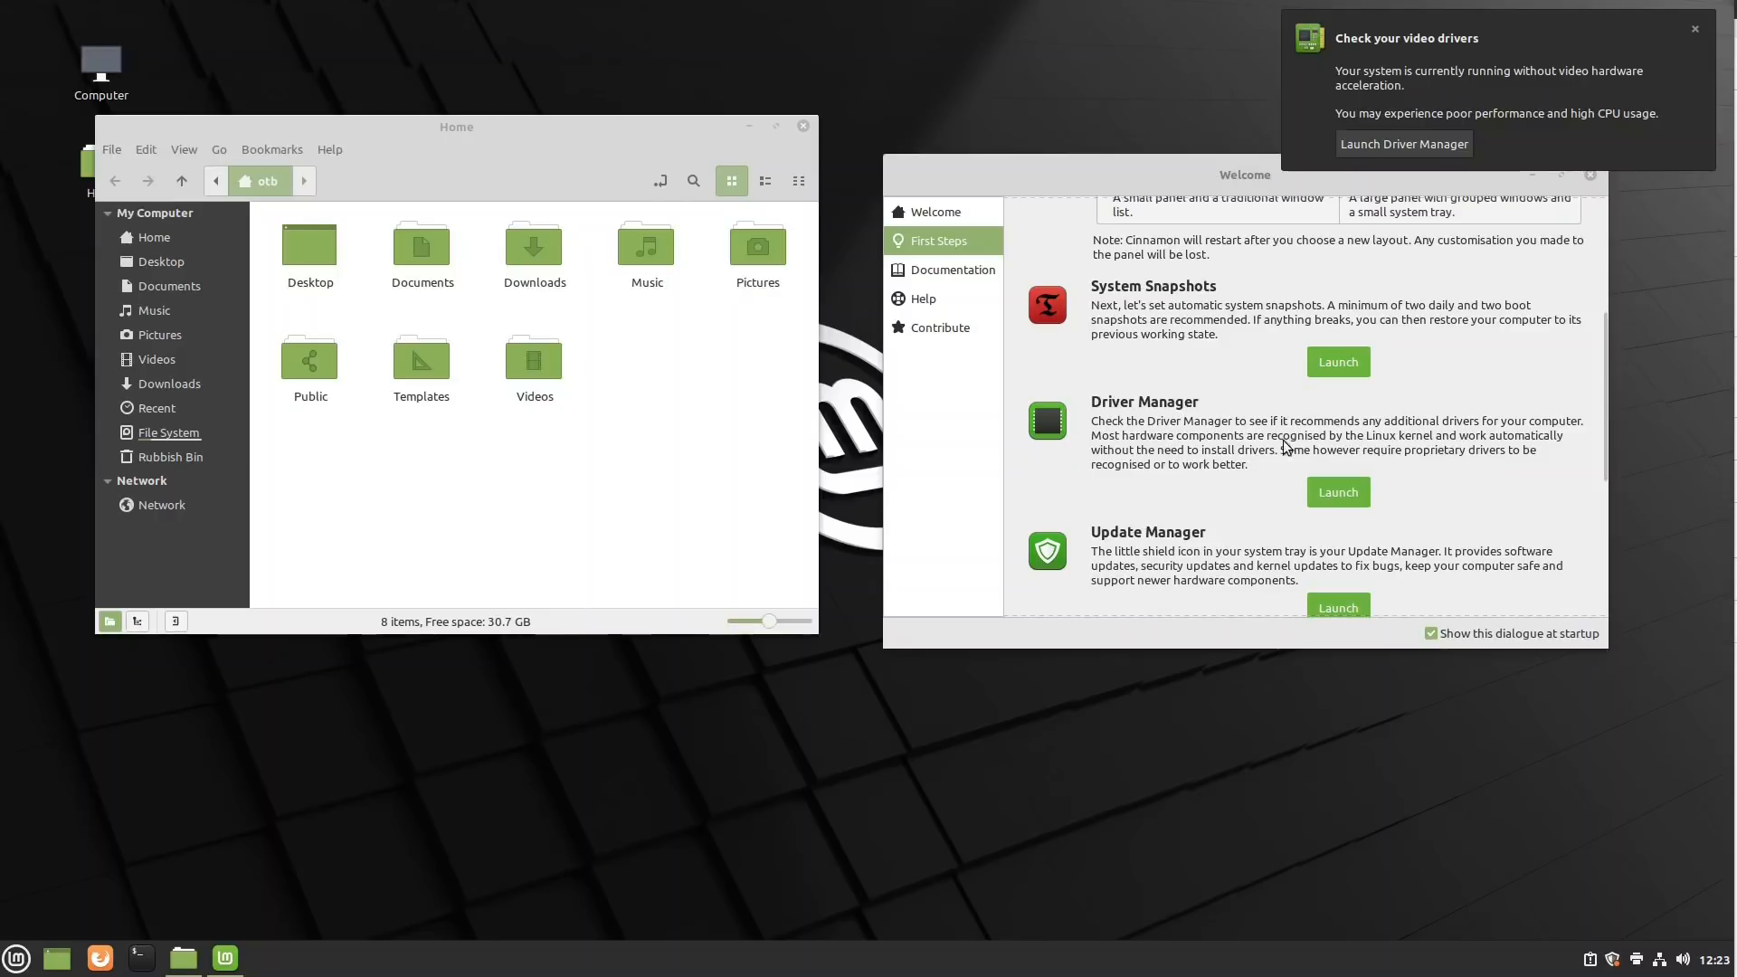
scroll(1212, 444, "down", 5)
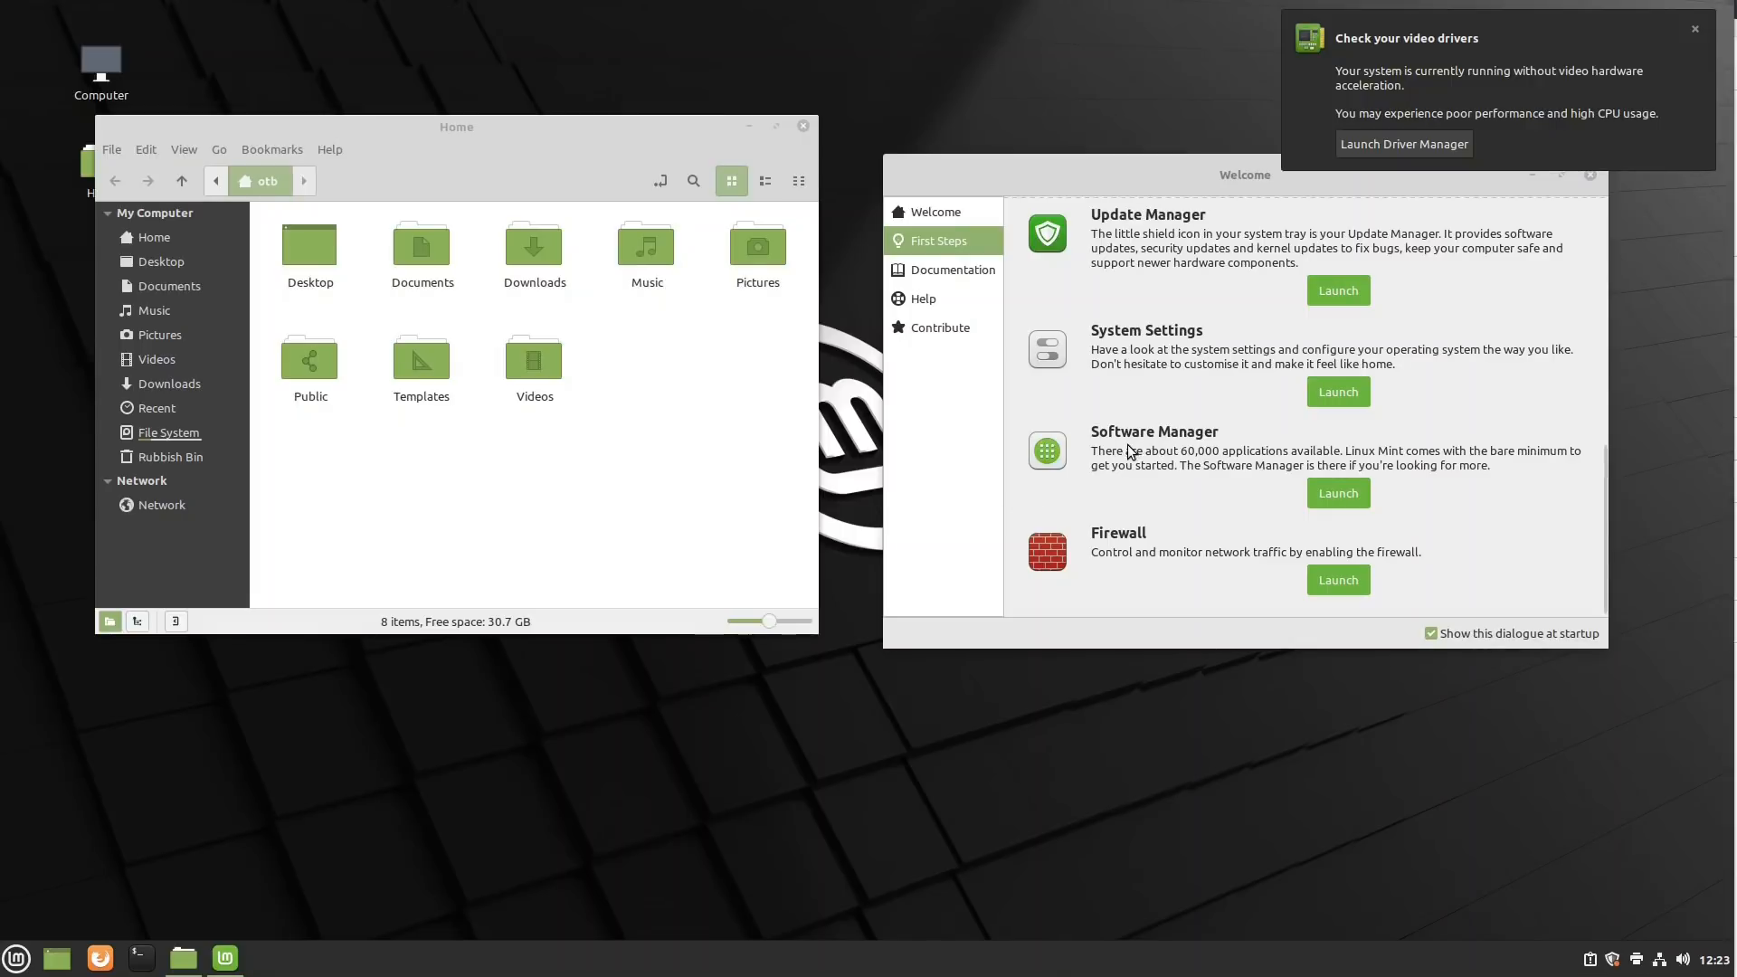
left_click(1337, 579)
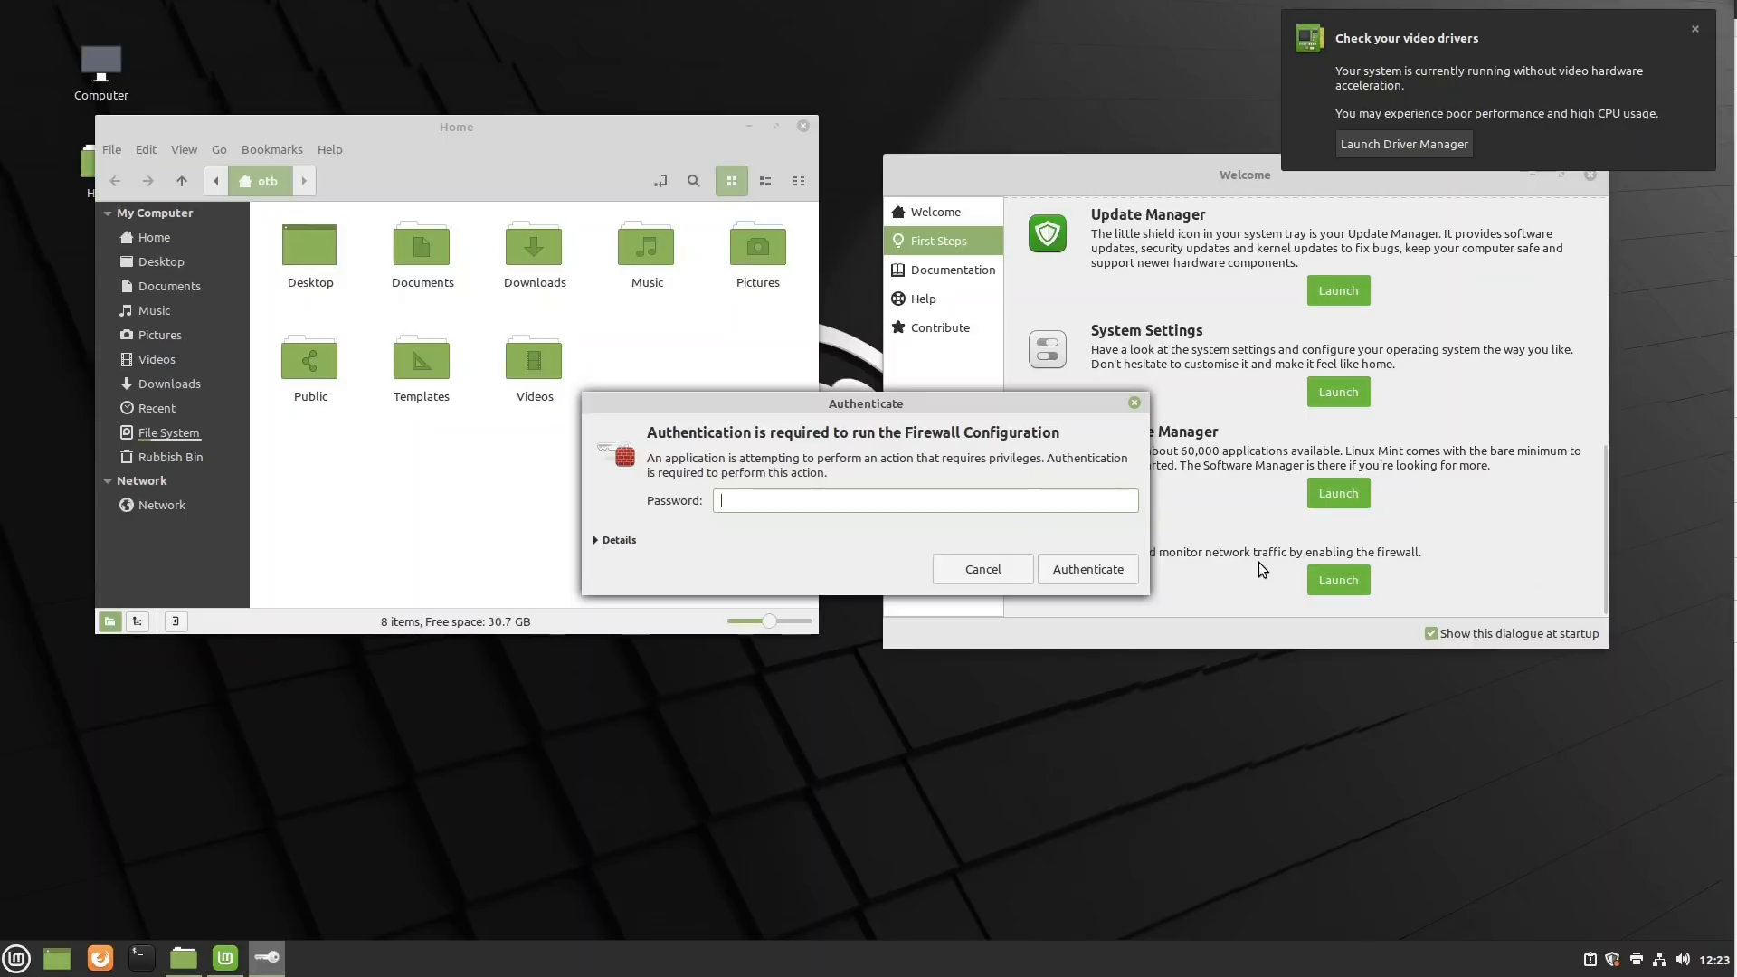
type("••")
key("Return")
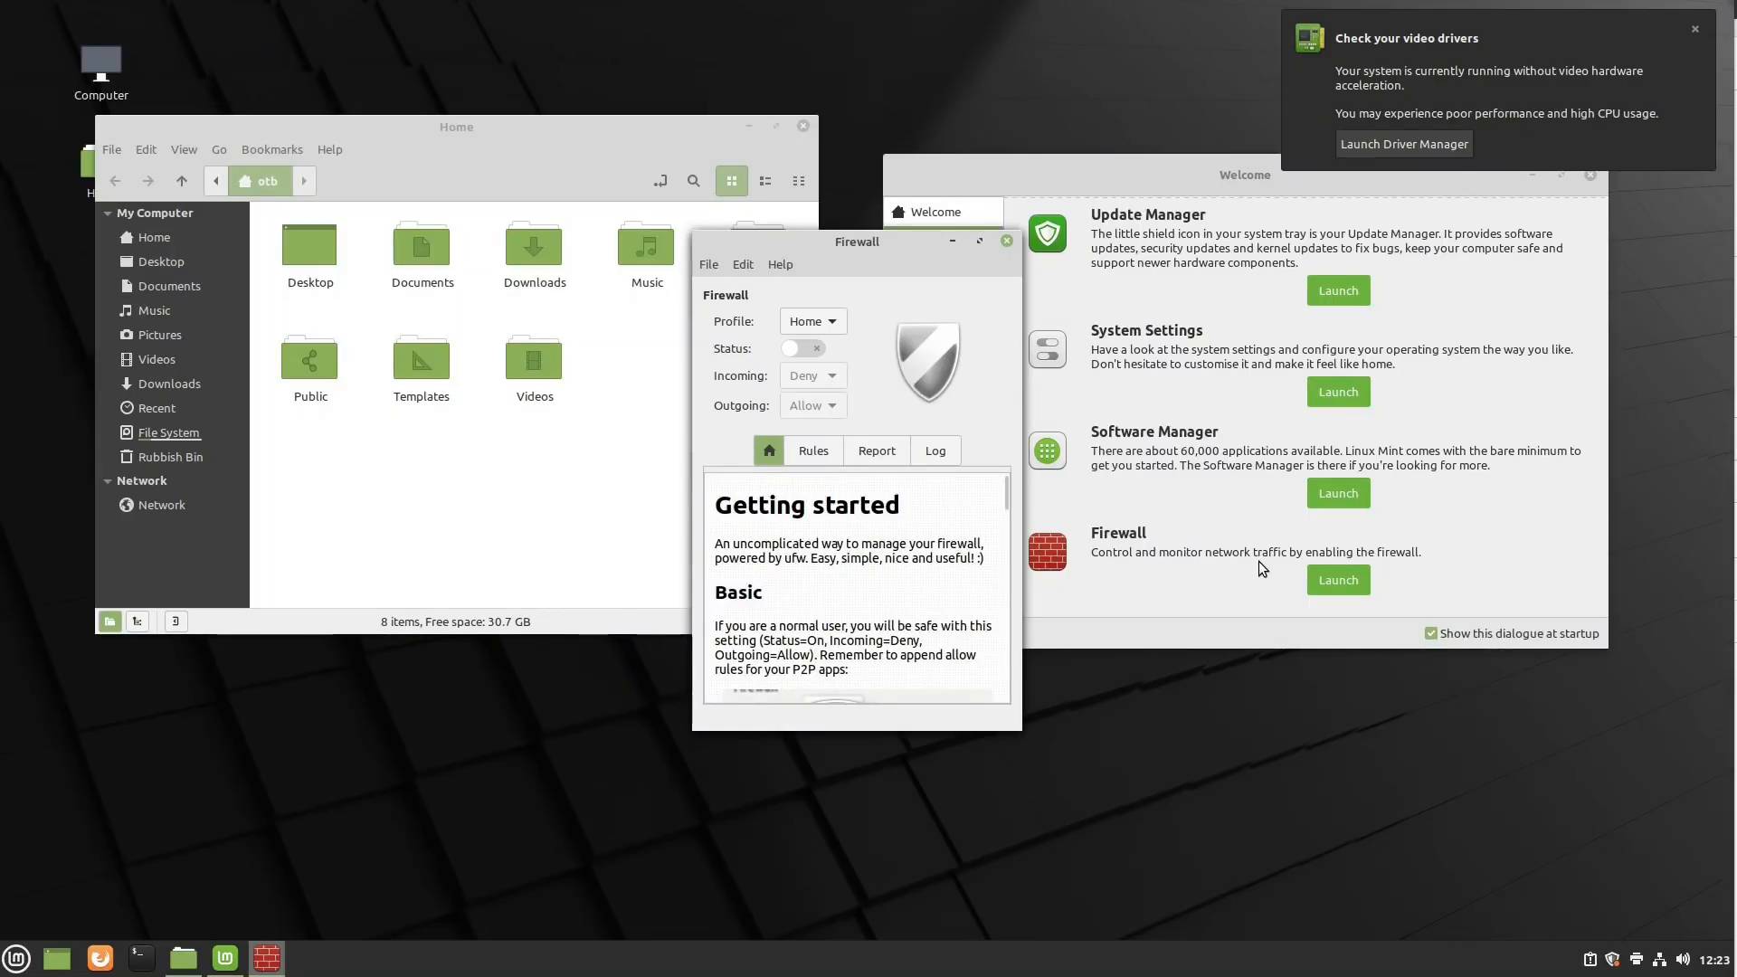
left_click(810, 349)
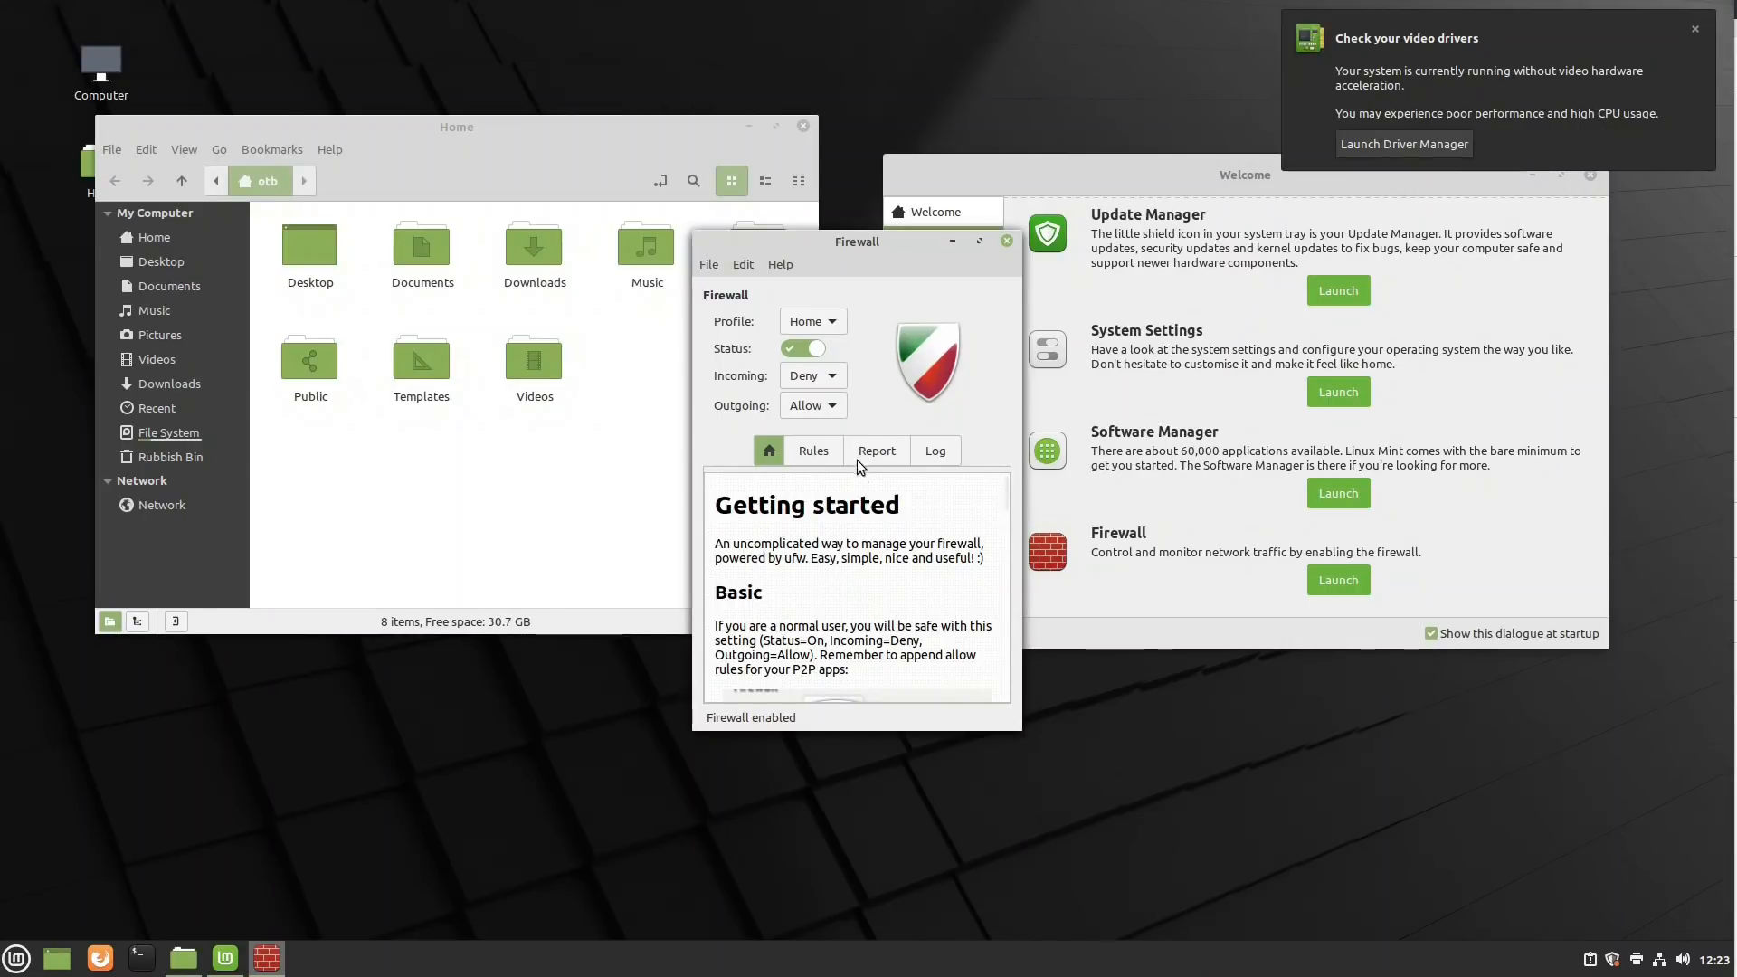
Examine the preconfigured applications available for a new firewall rule, and close the Firewall tool without adding one
left_click(812, 453)
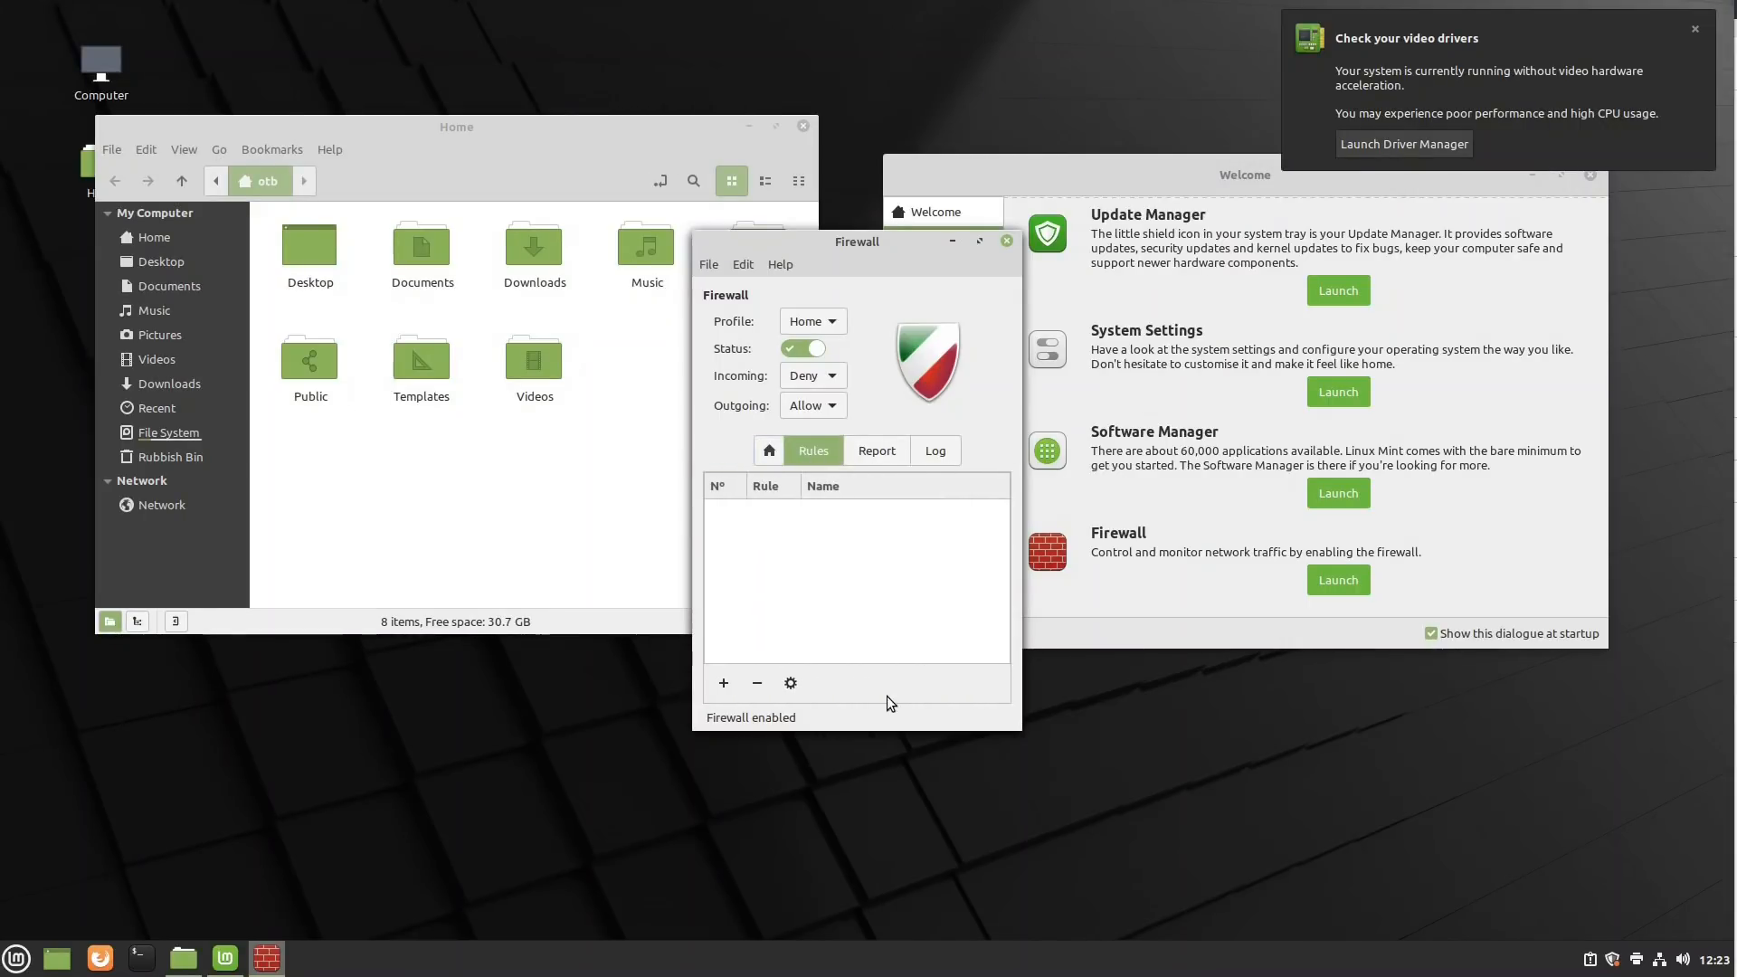
left_click(724, 683)
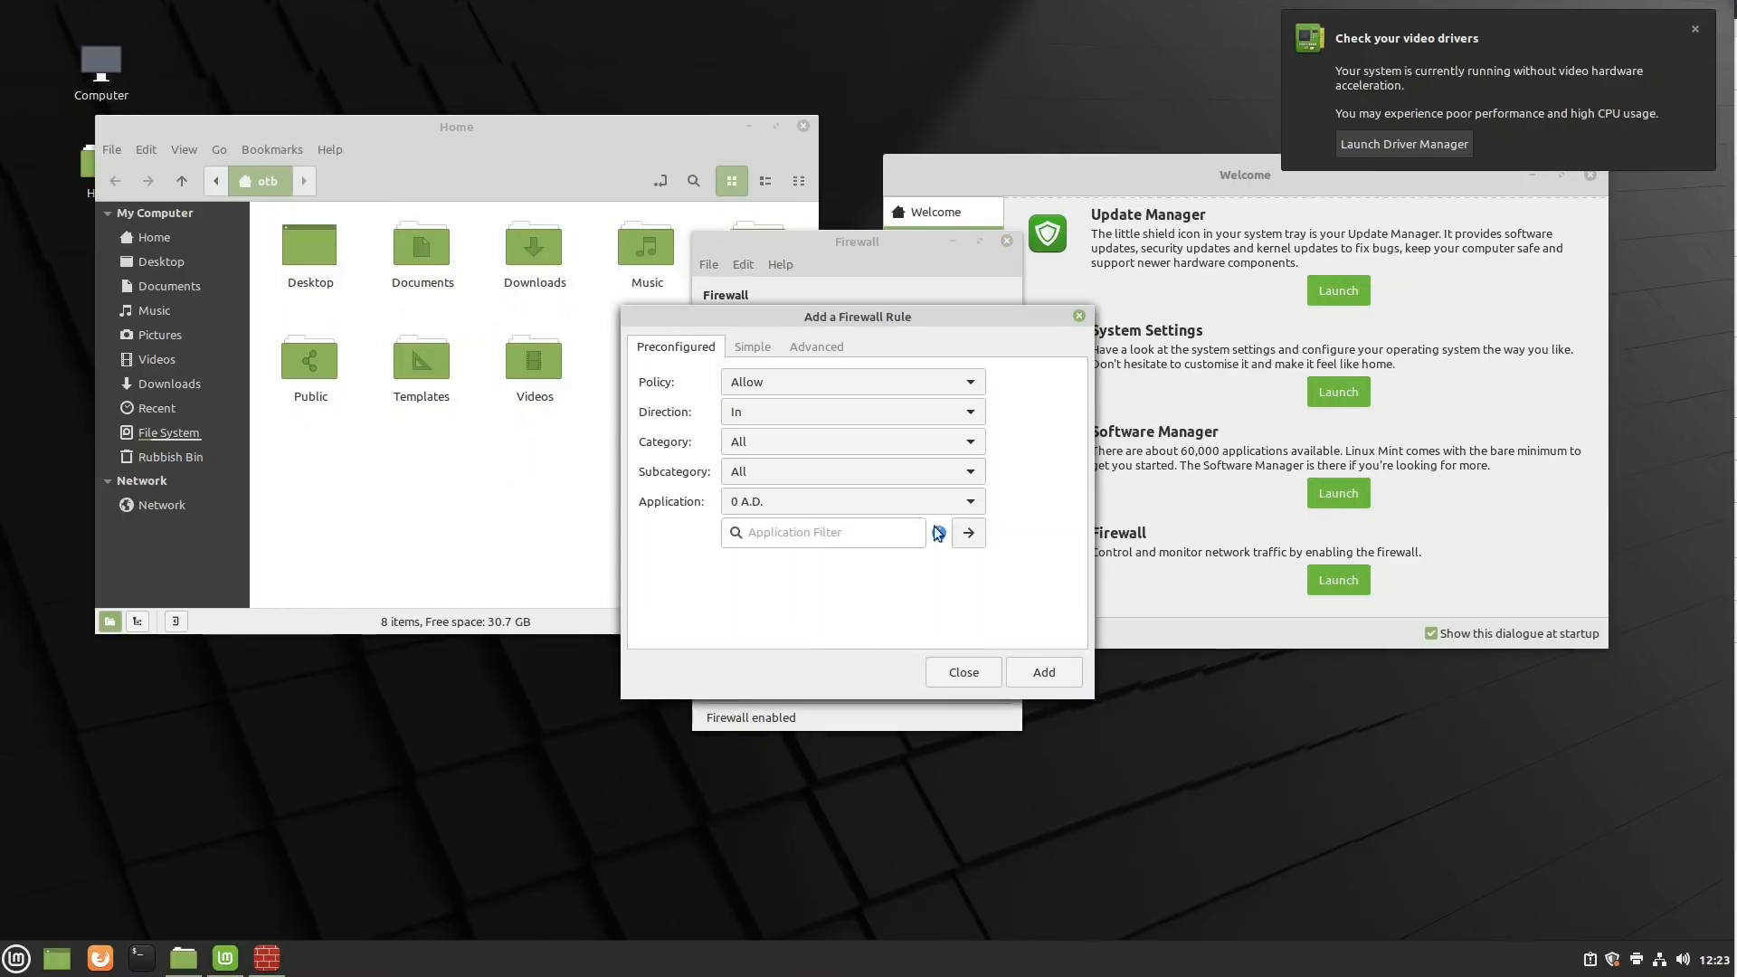
left_click(948, 504)
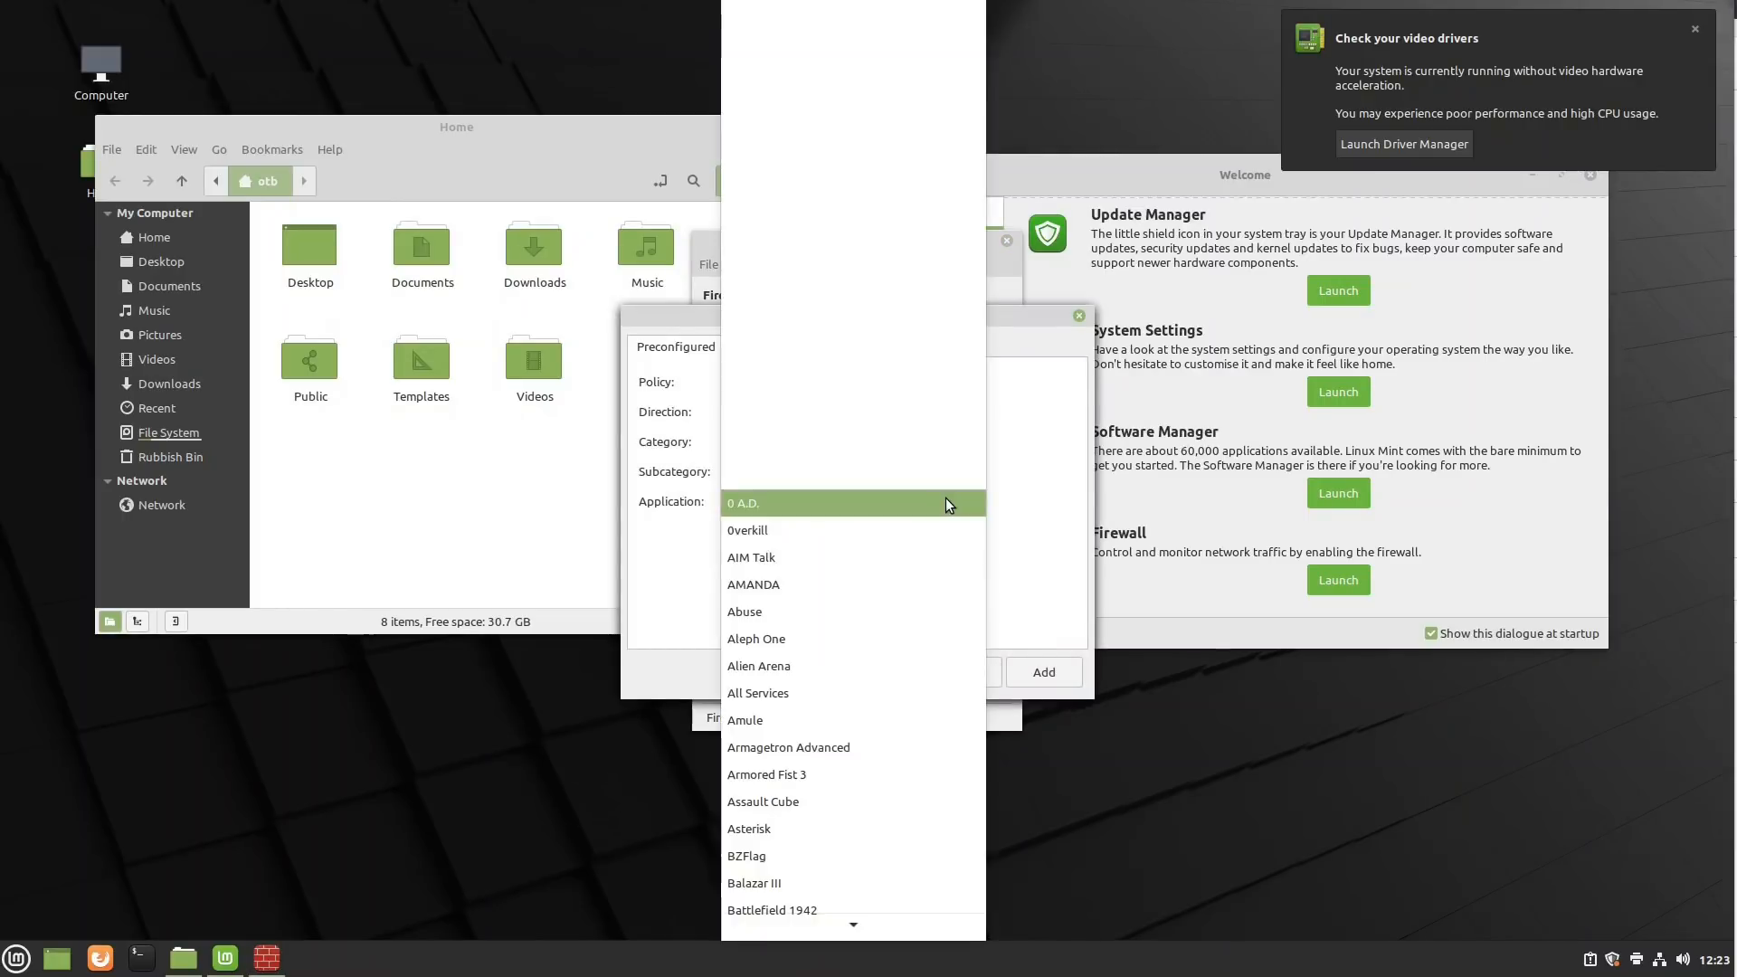
mouse_move(839, 928)
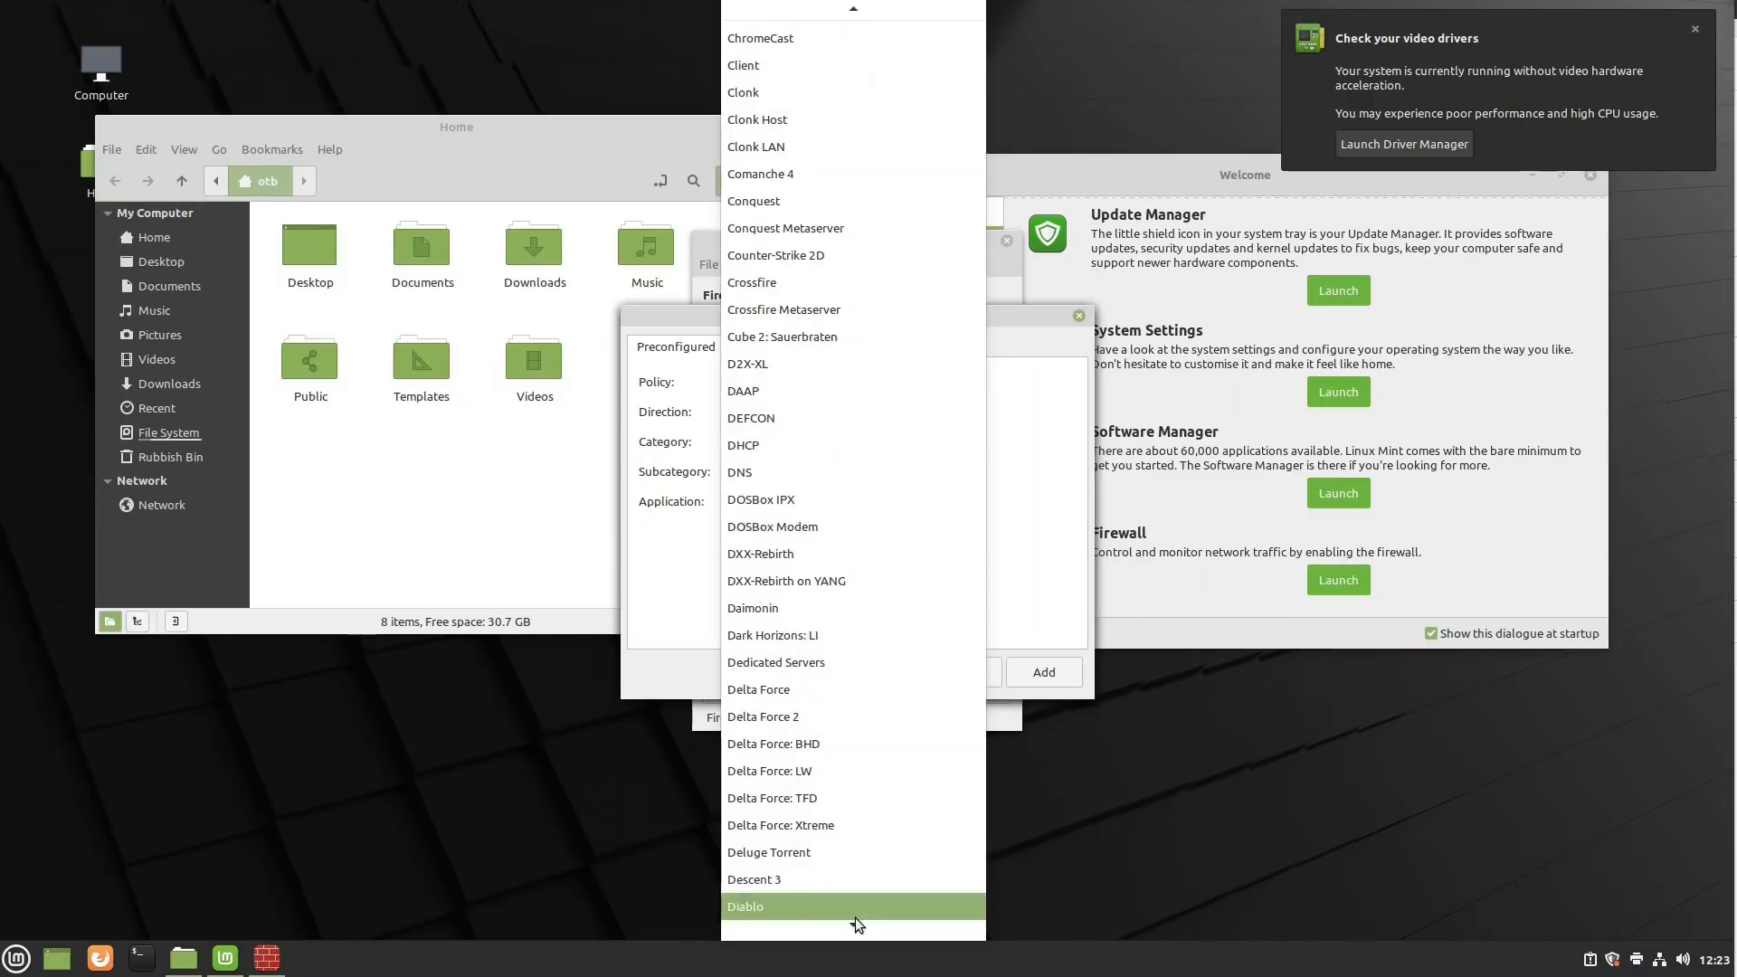
left_click(1025, 449)
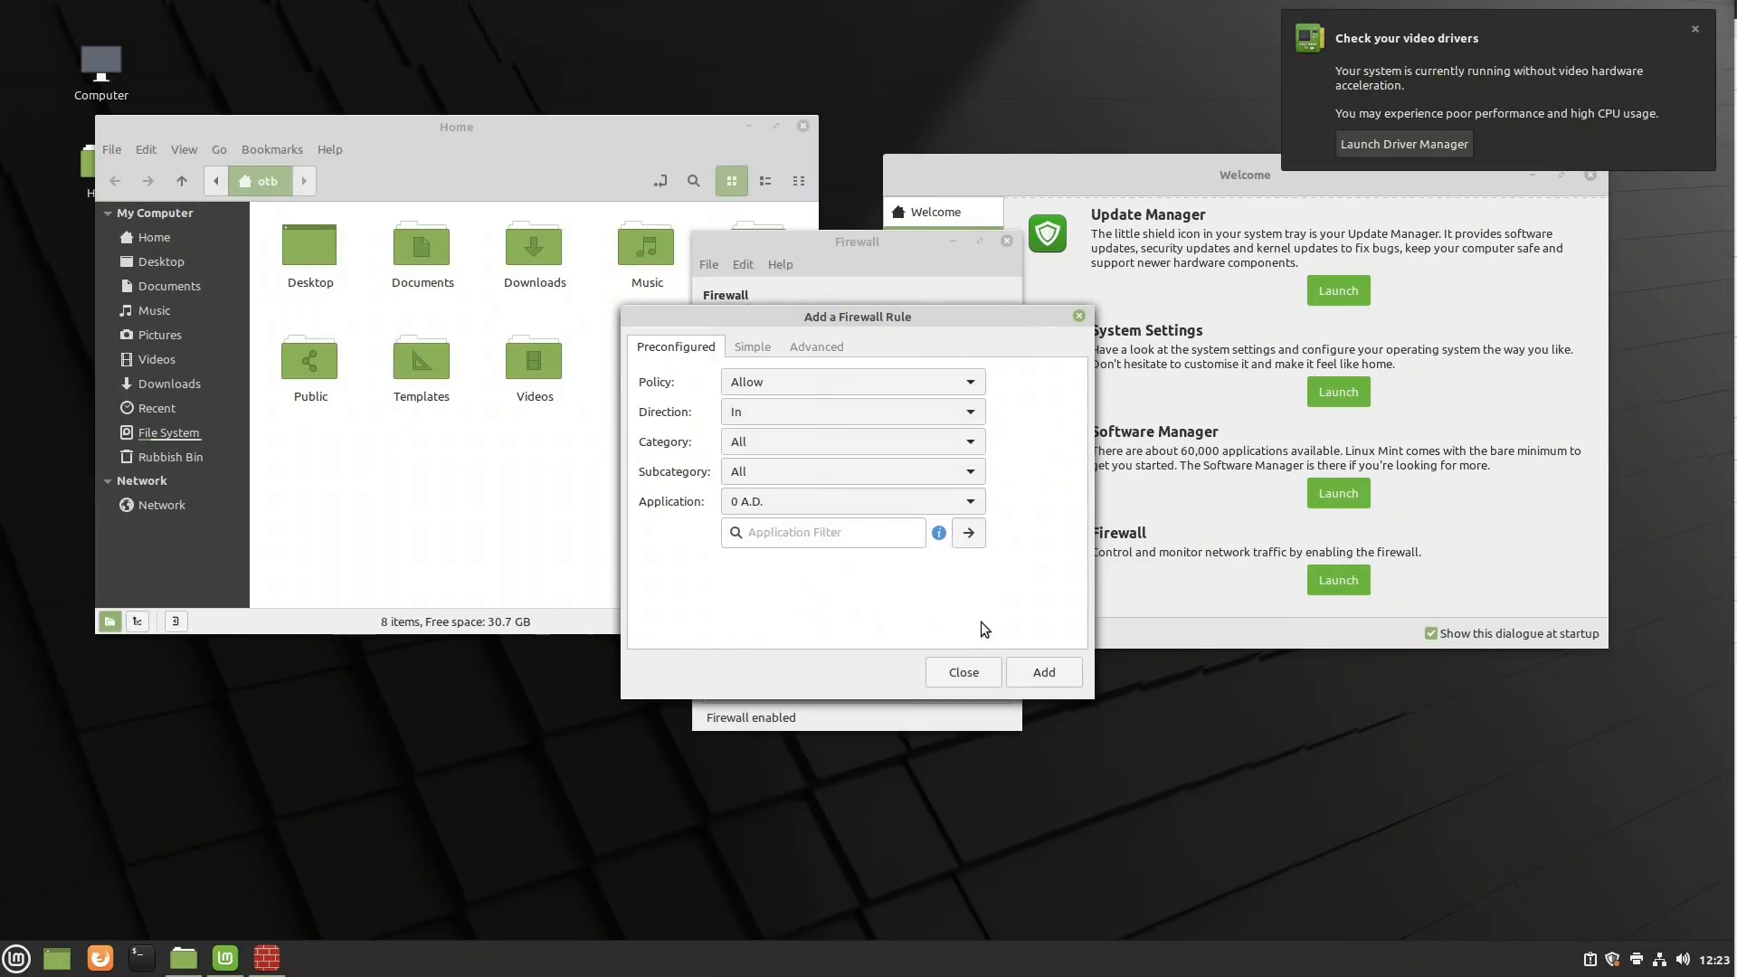
left_click(963, 672)
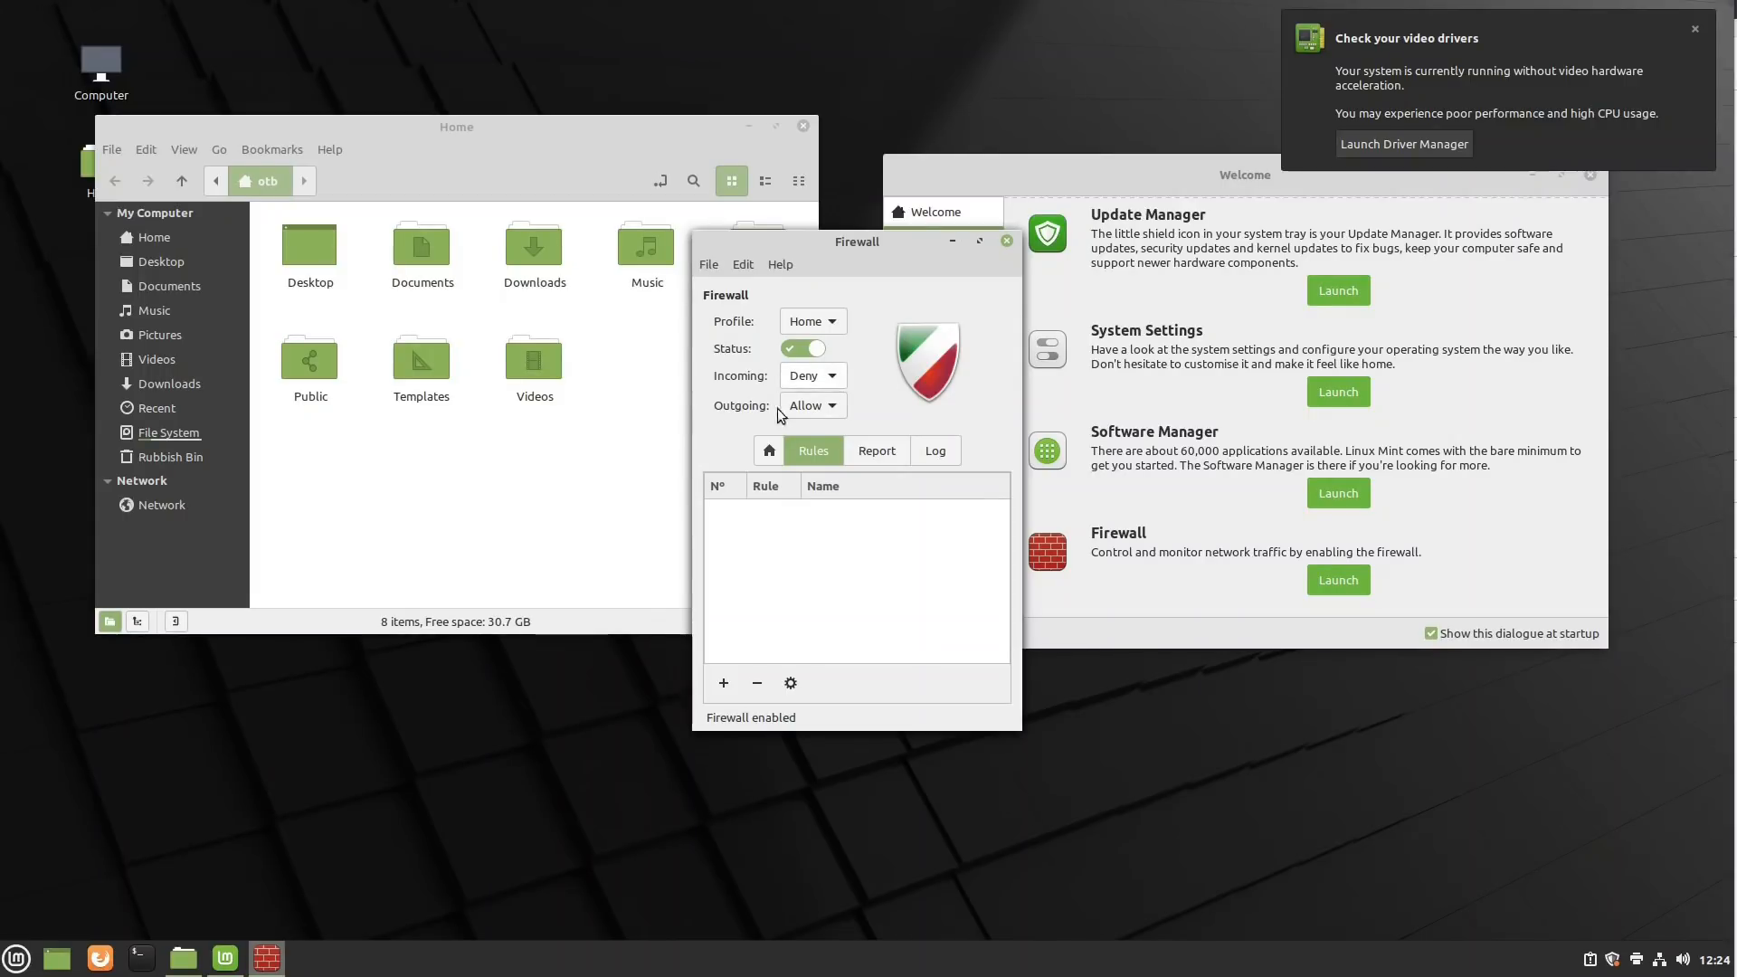
left_click(1006, 242)
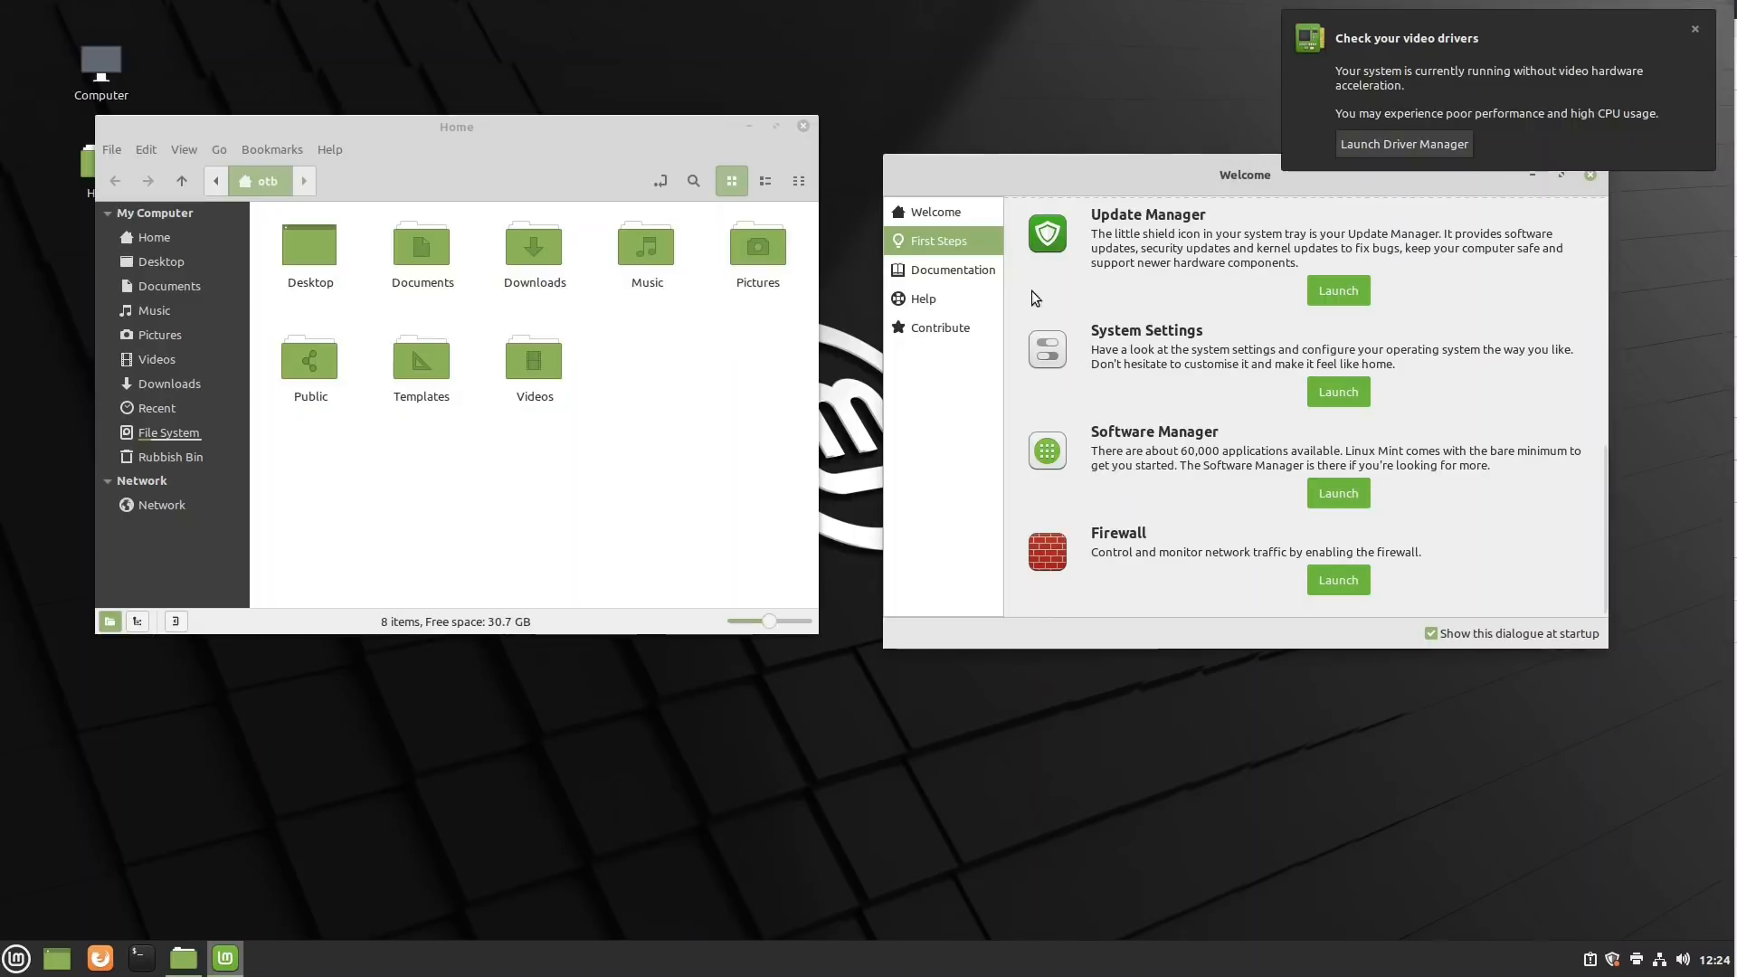
View the Documentation and Help pages of the Welcome window
left_click(935, 269)
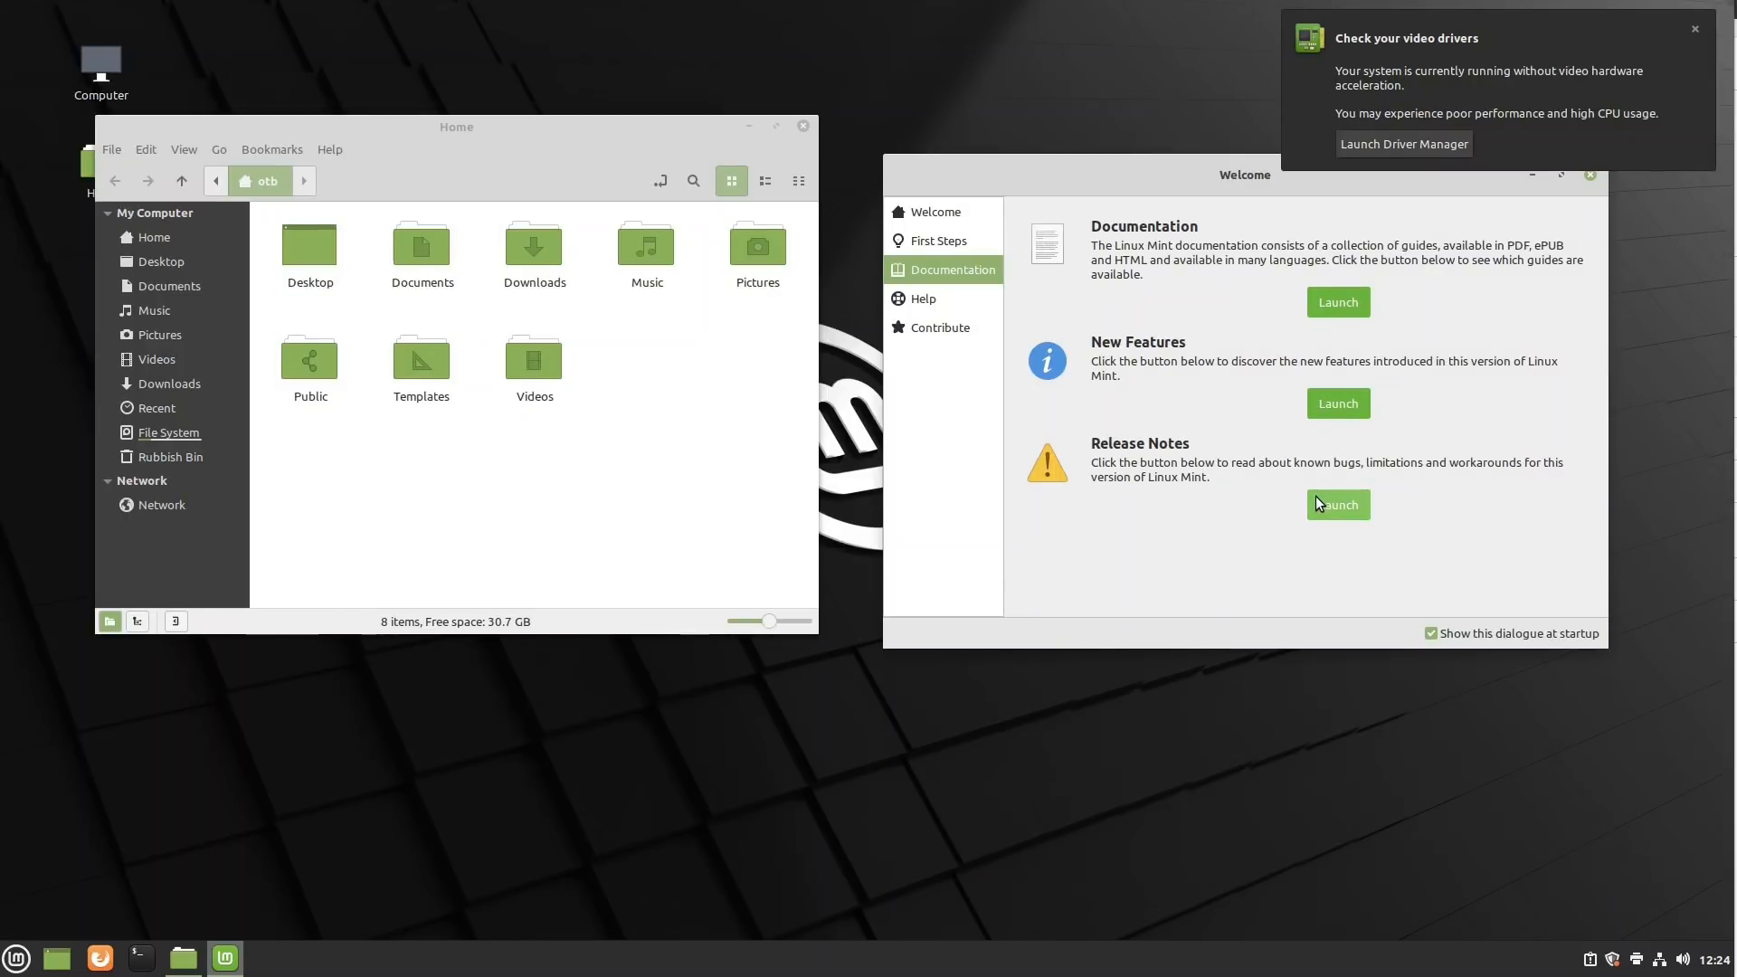
left_click(926, 303)
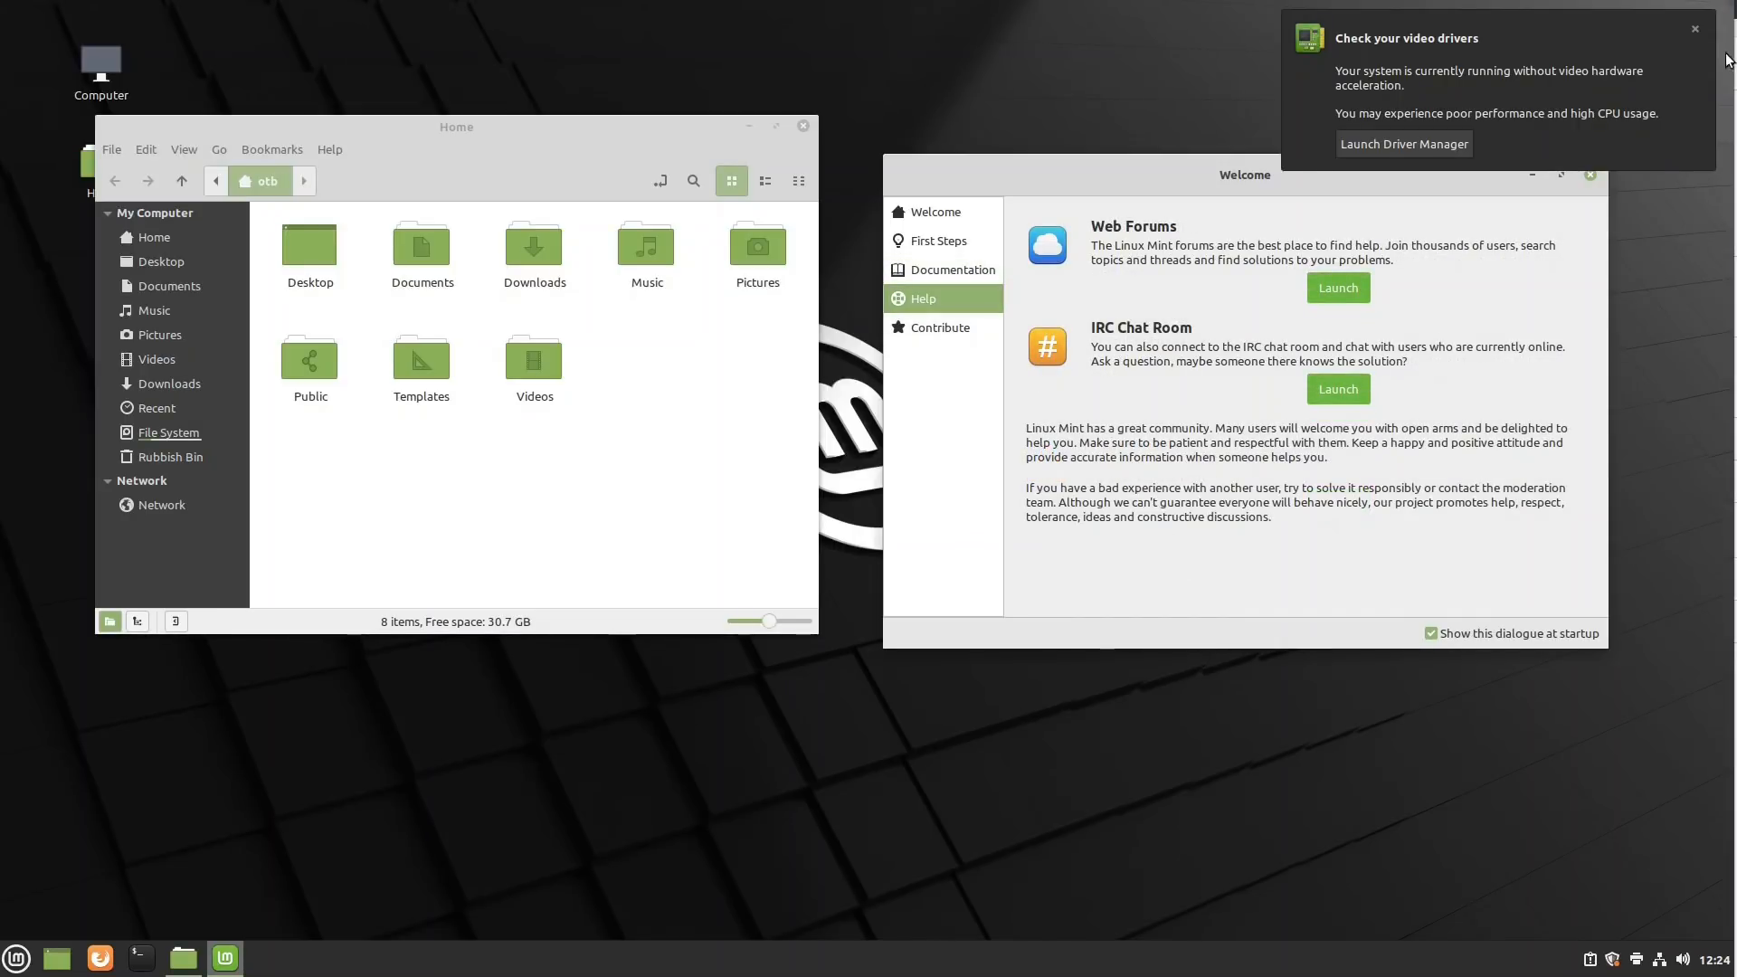
Dismiss the video driver notification and close the Welcome and Home folder windows
left_click(1694, 30)
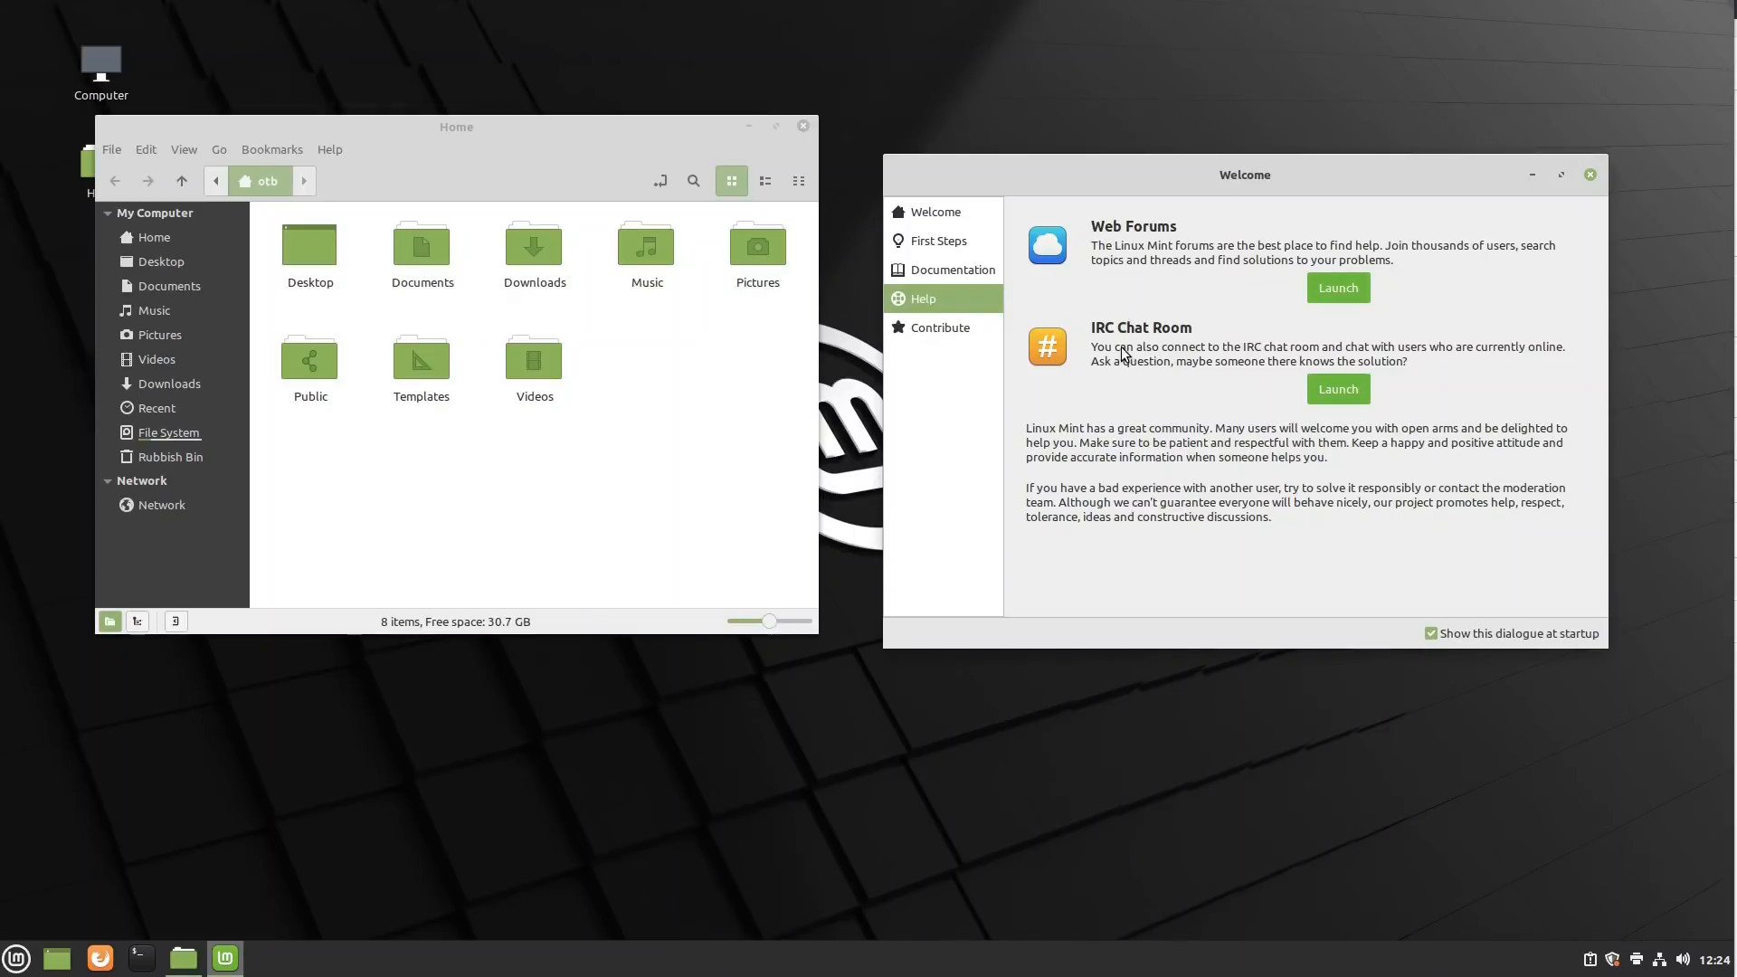
left_click(1590, 174)
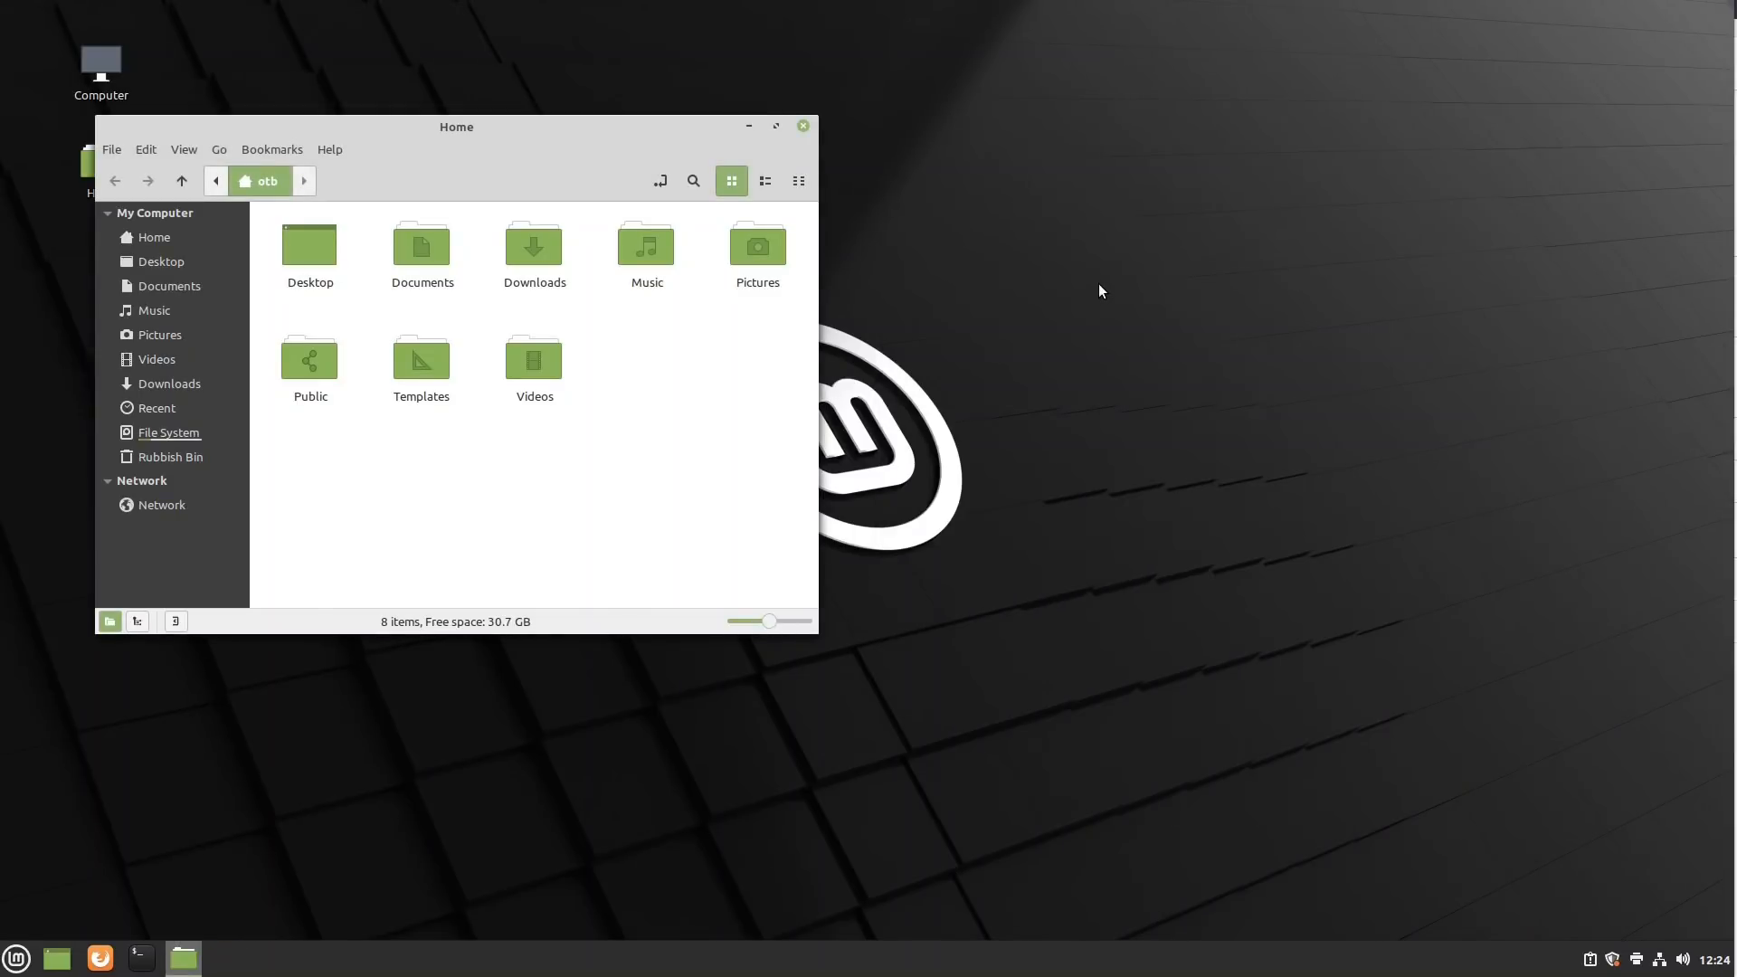
left_click(802, 126)
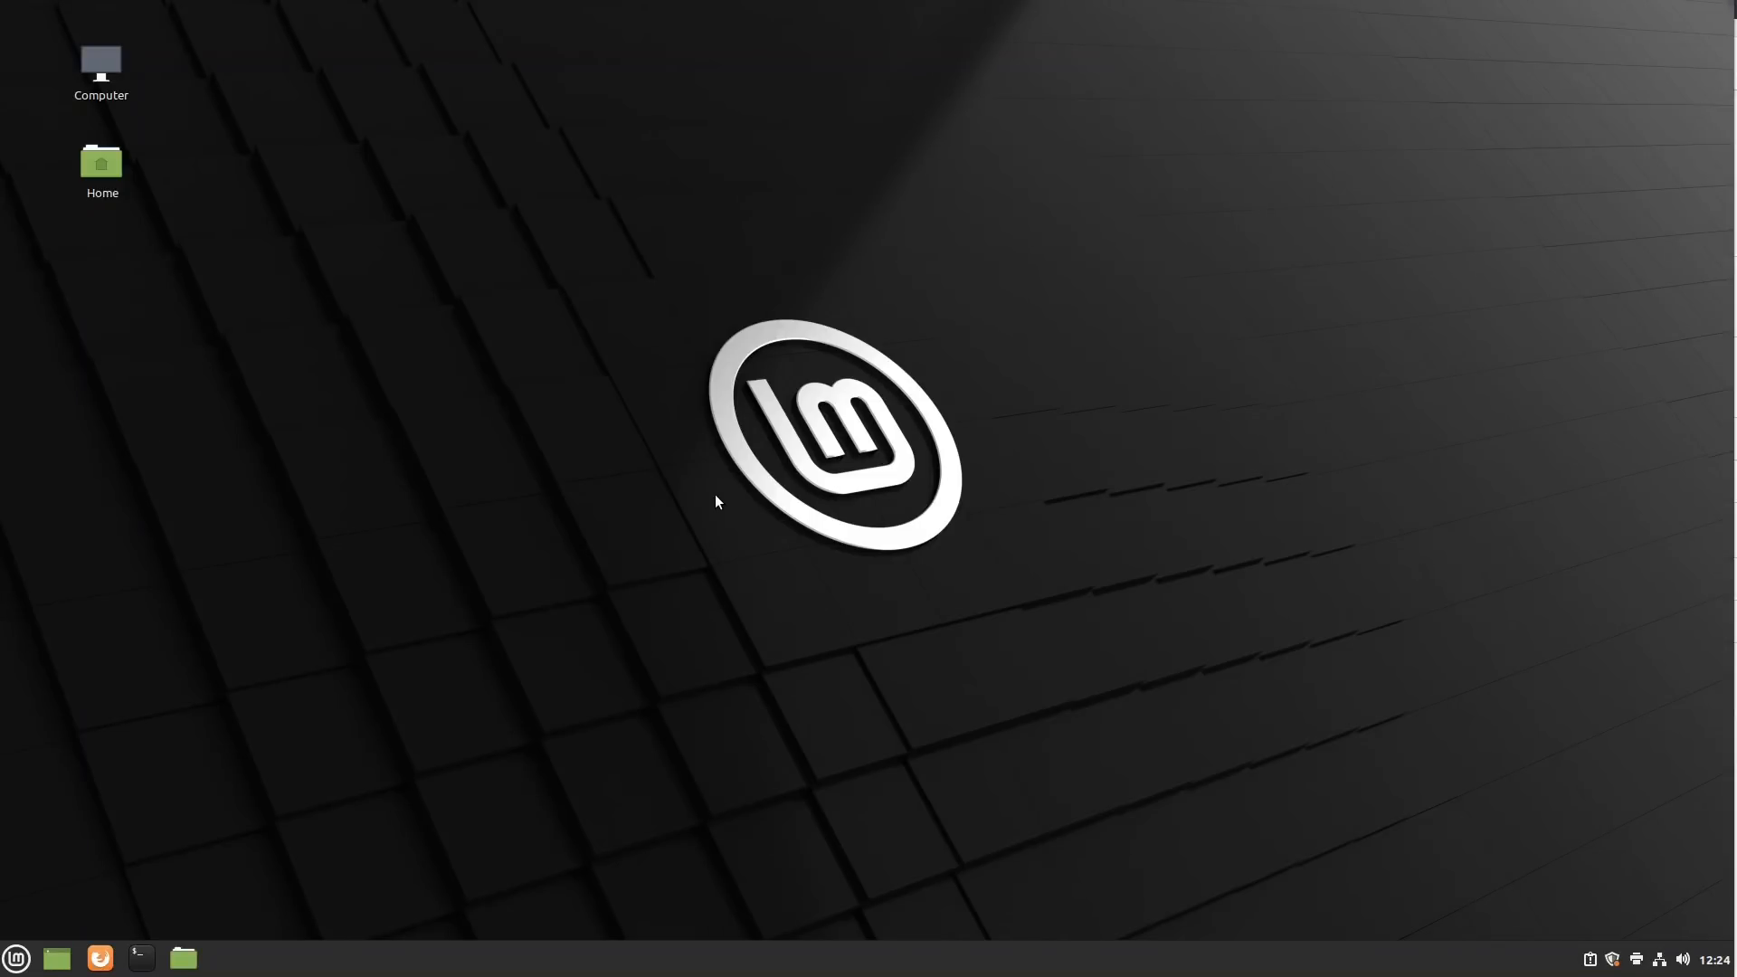
Change the desktop background to the black and bright green 1920x1080 Linux Mint image
right_click(629, 113)
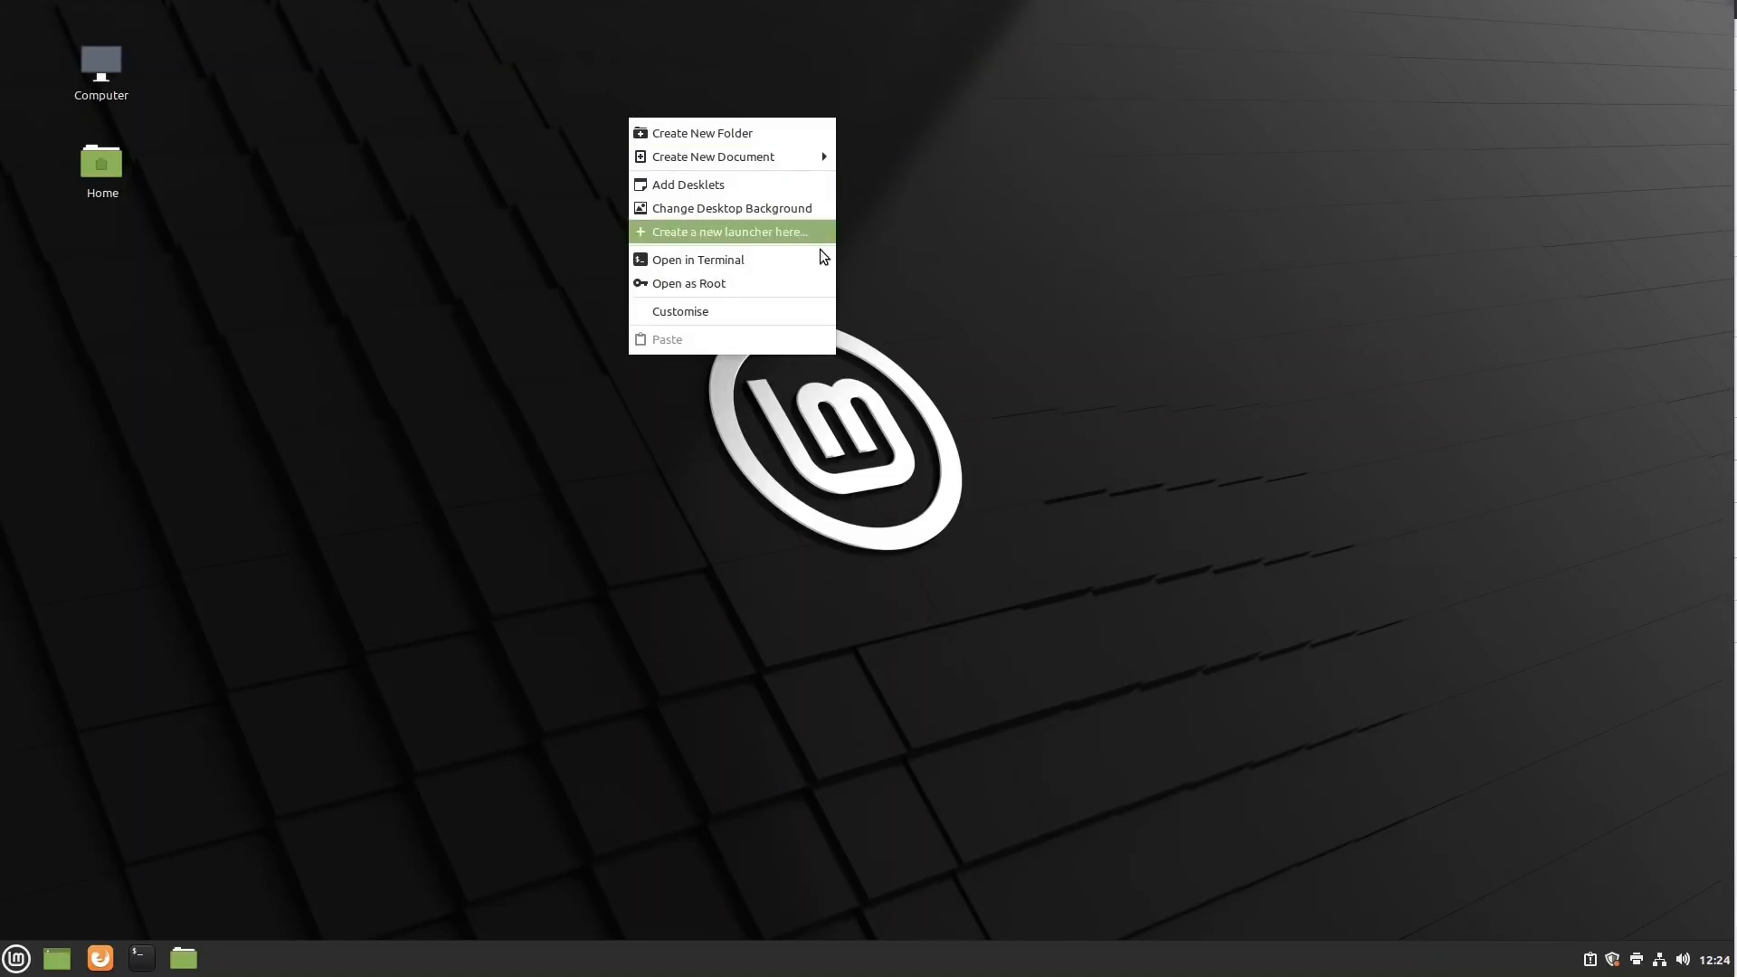
left_click(756, 209)
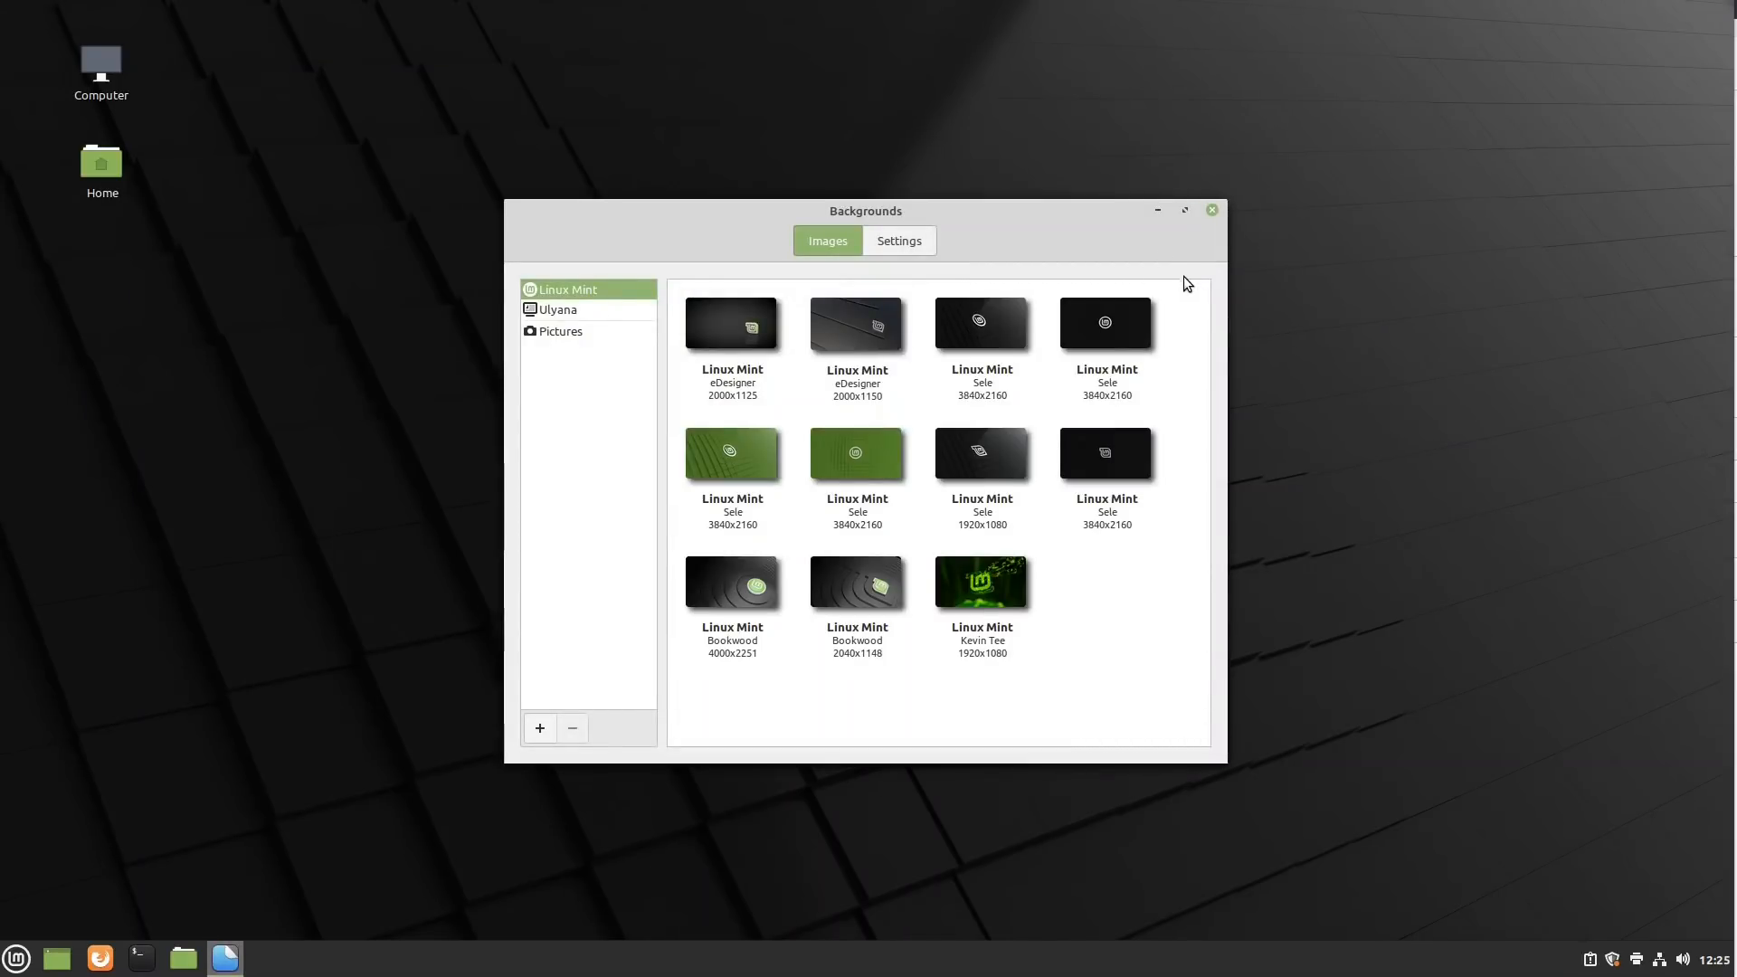
left_click_drag(1056, 219, 555, 117)
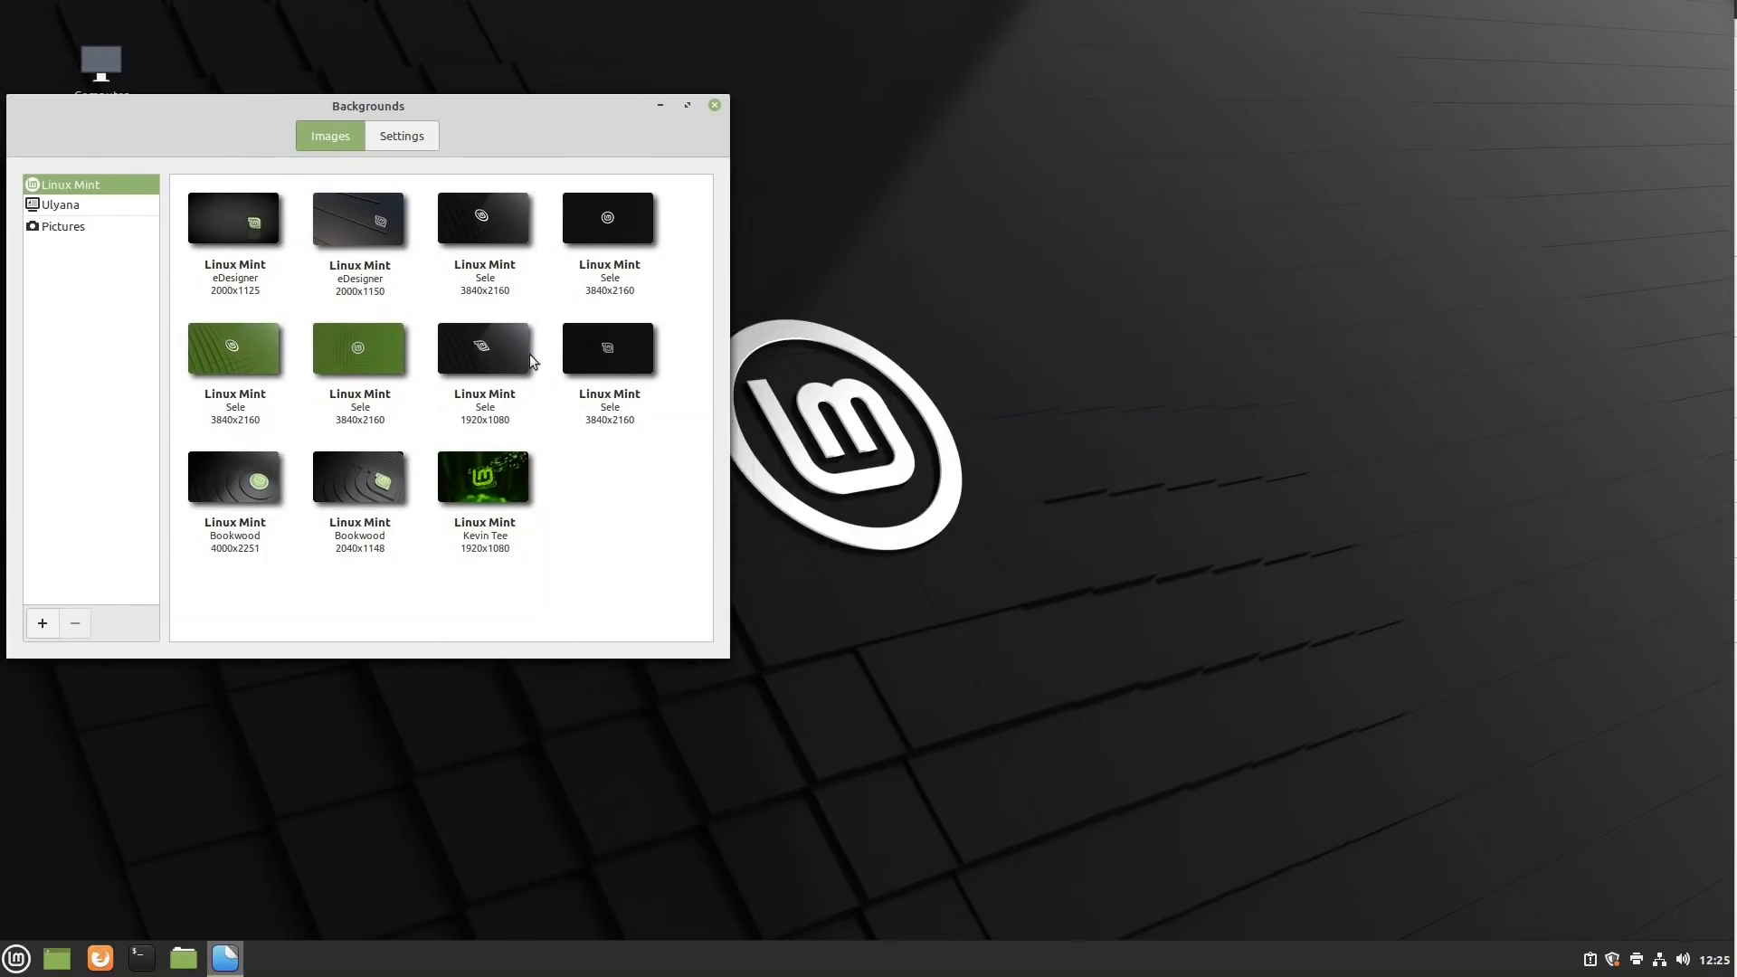
left_click(466, 491)
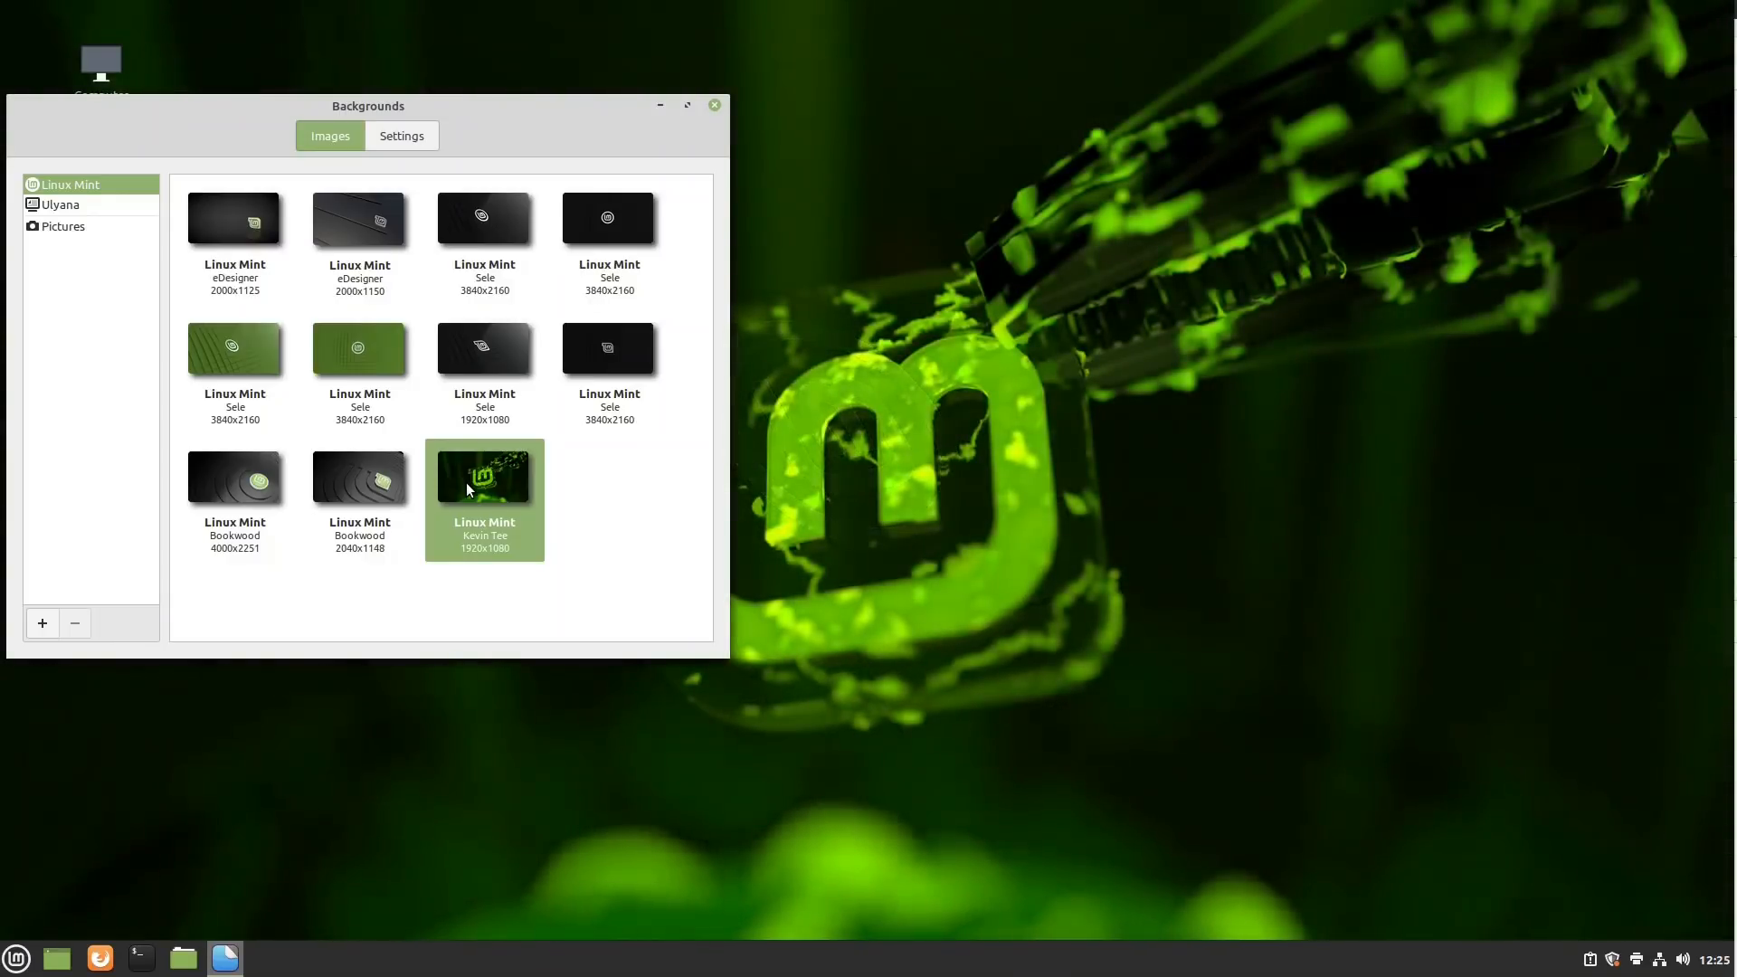
Try other Linux Mint wallpapers, set the 4000x2251 image with the green and white round logo as background, and close Backgrounds
left_click(475, 228)
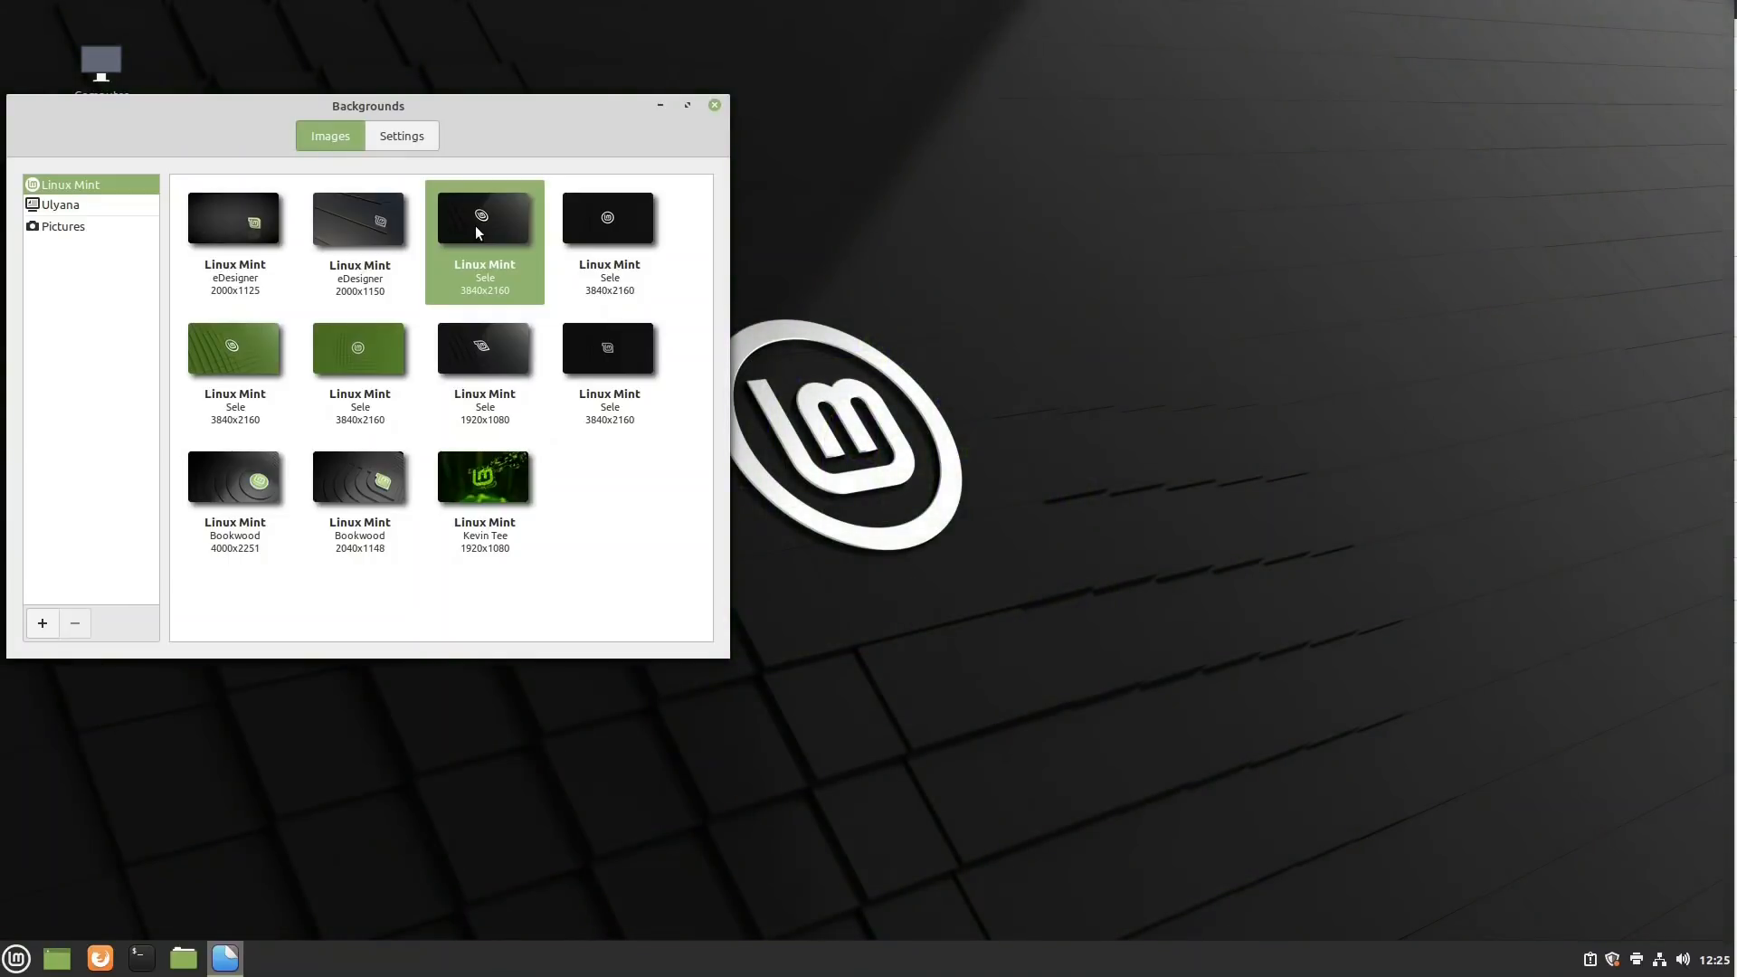
left_click(344, 230)
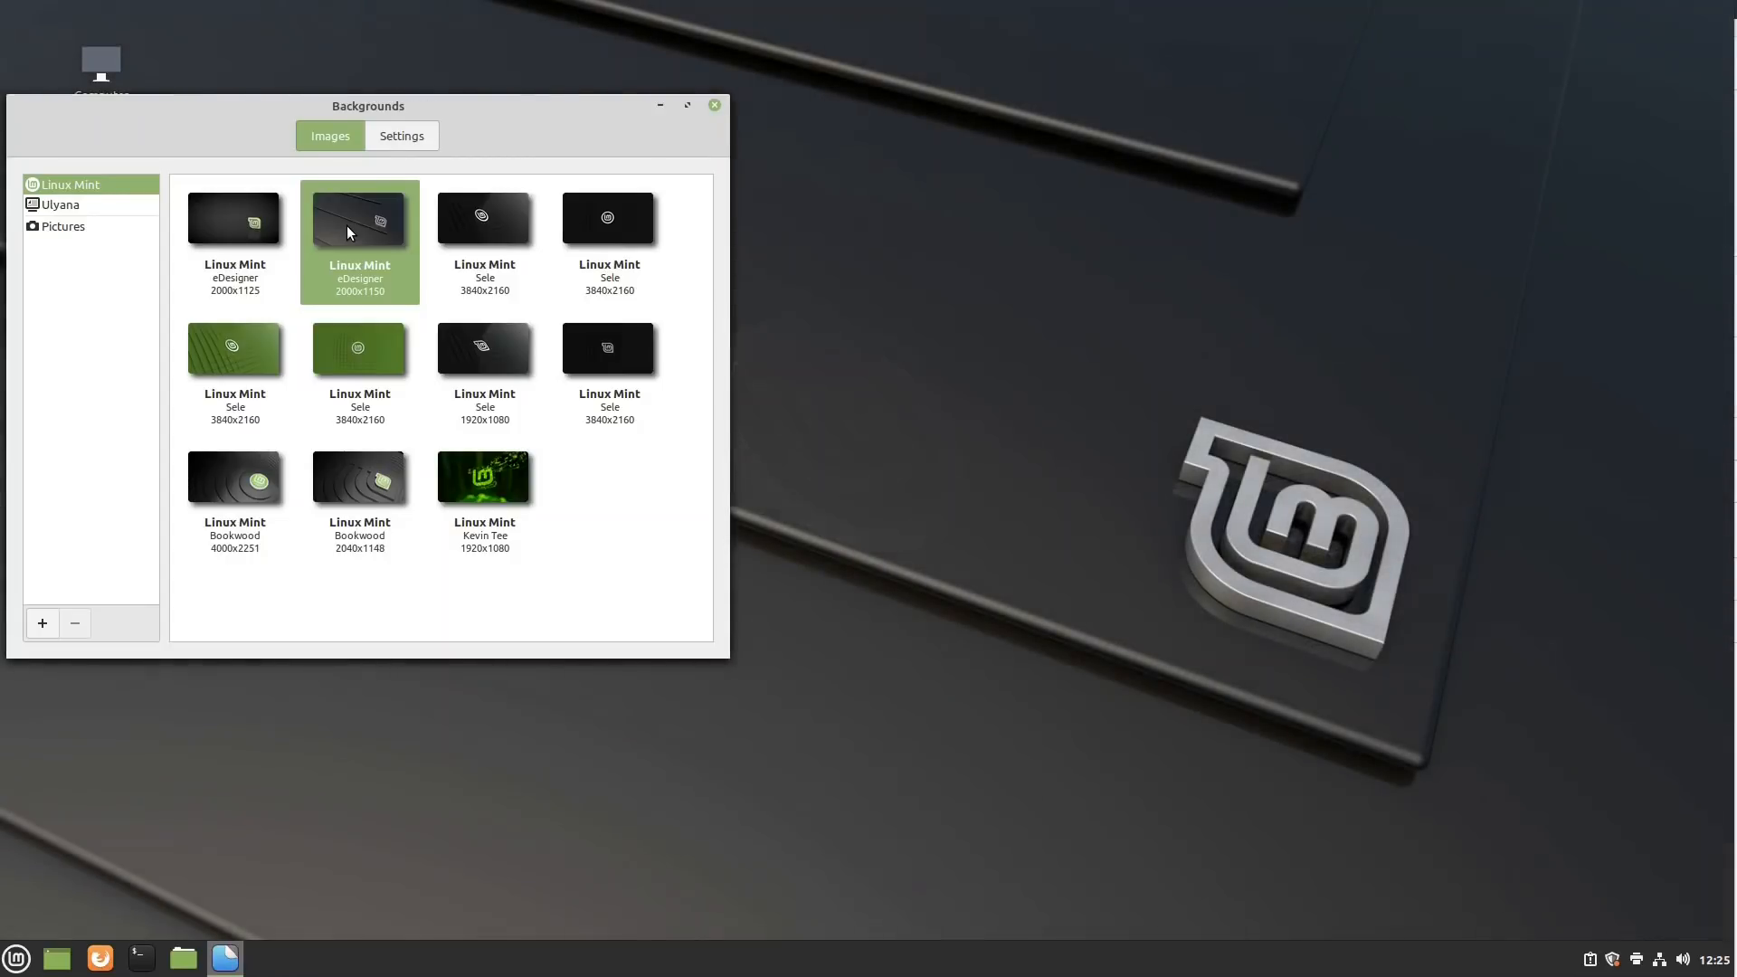
left_click(229, 486)
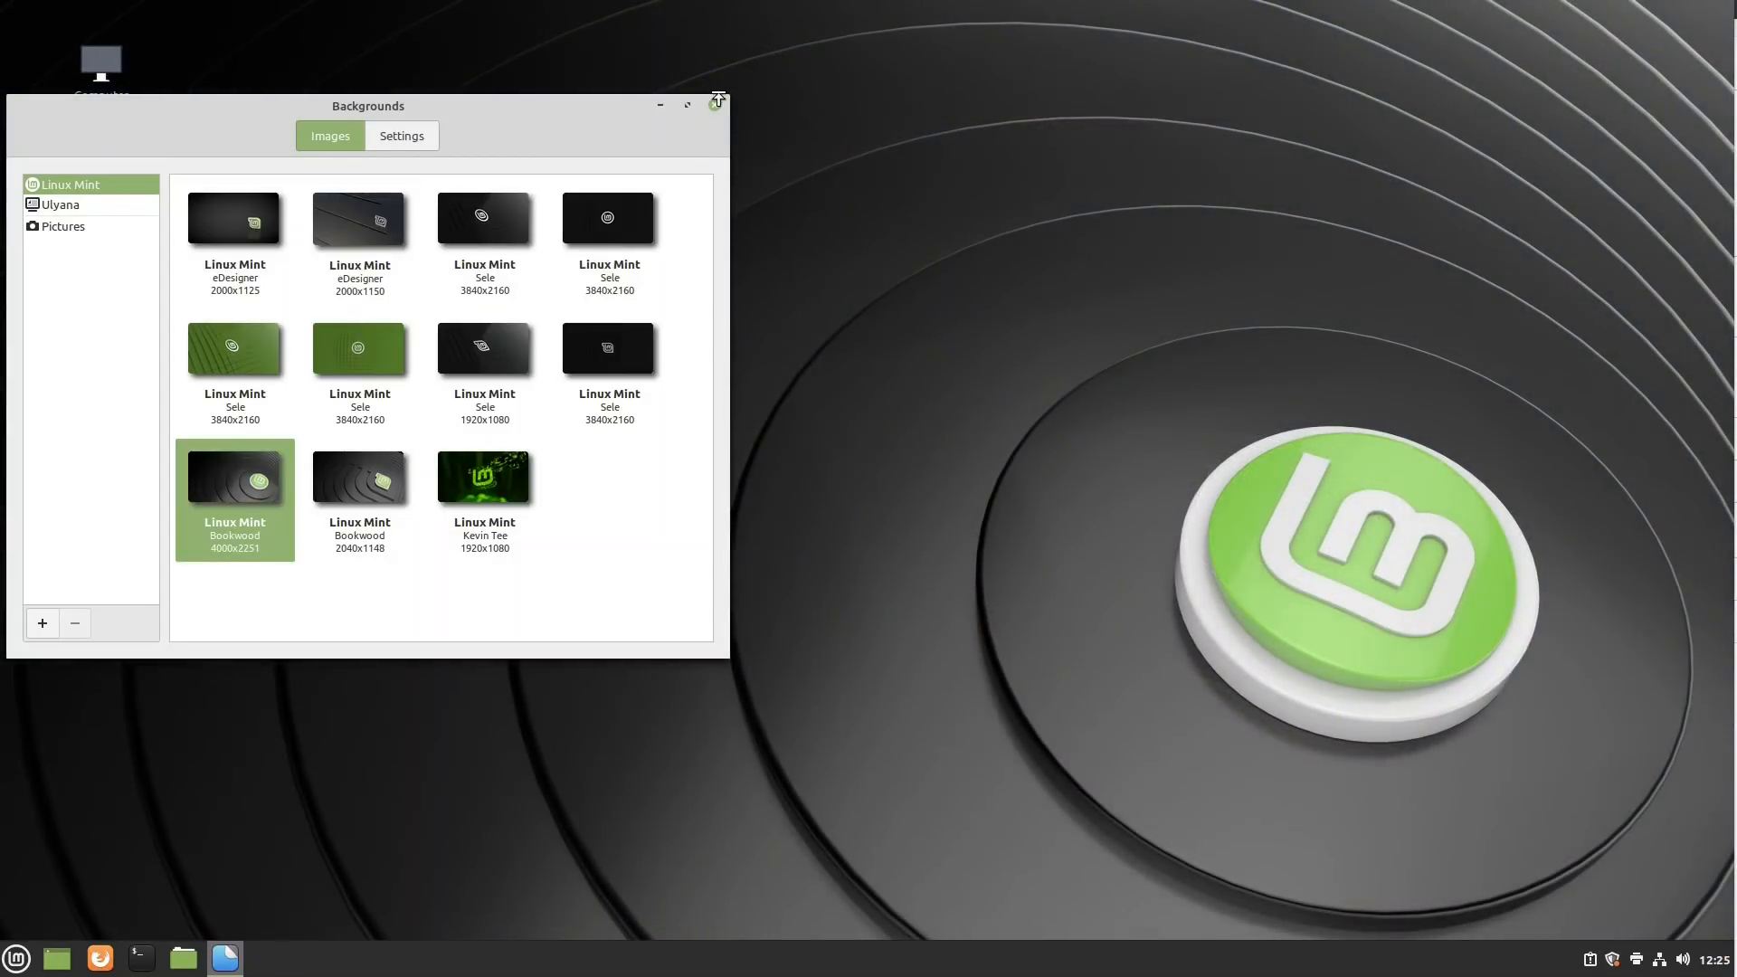
left_click(715, 107)
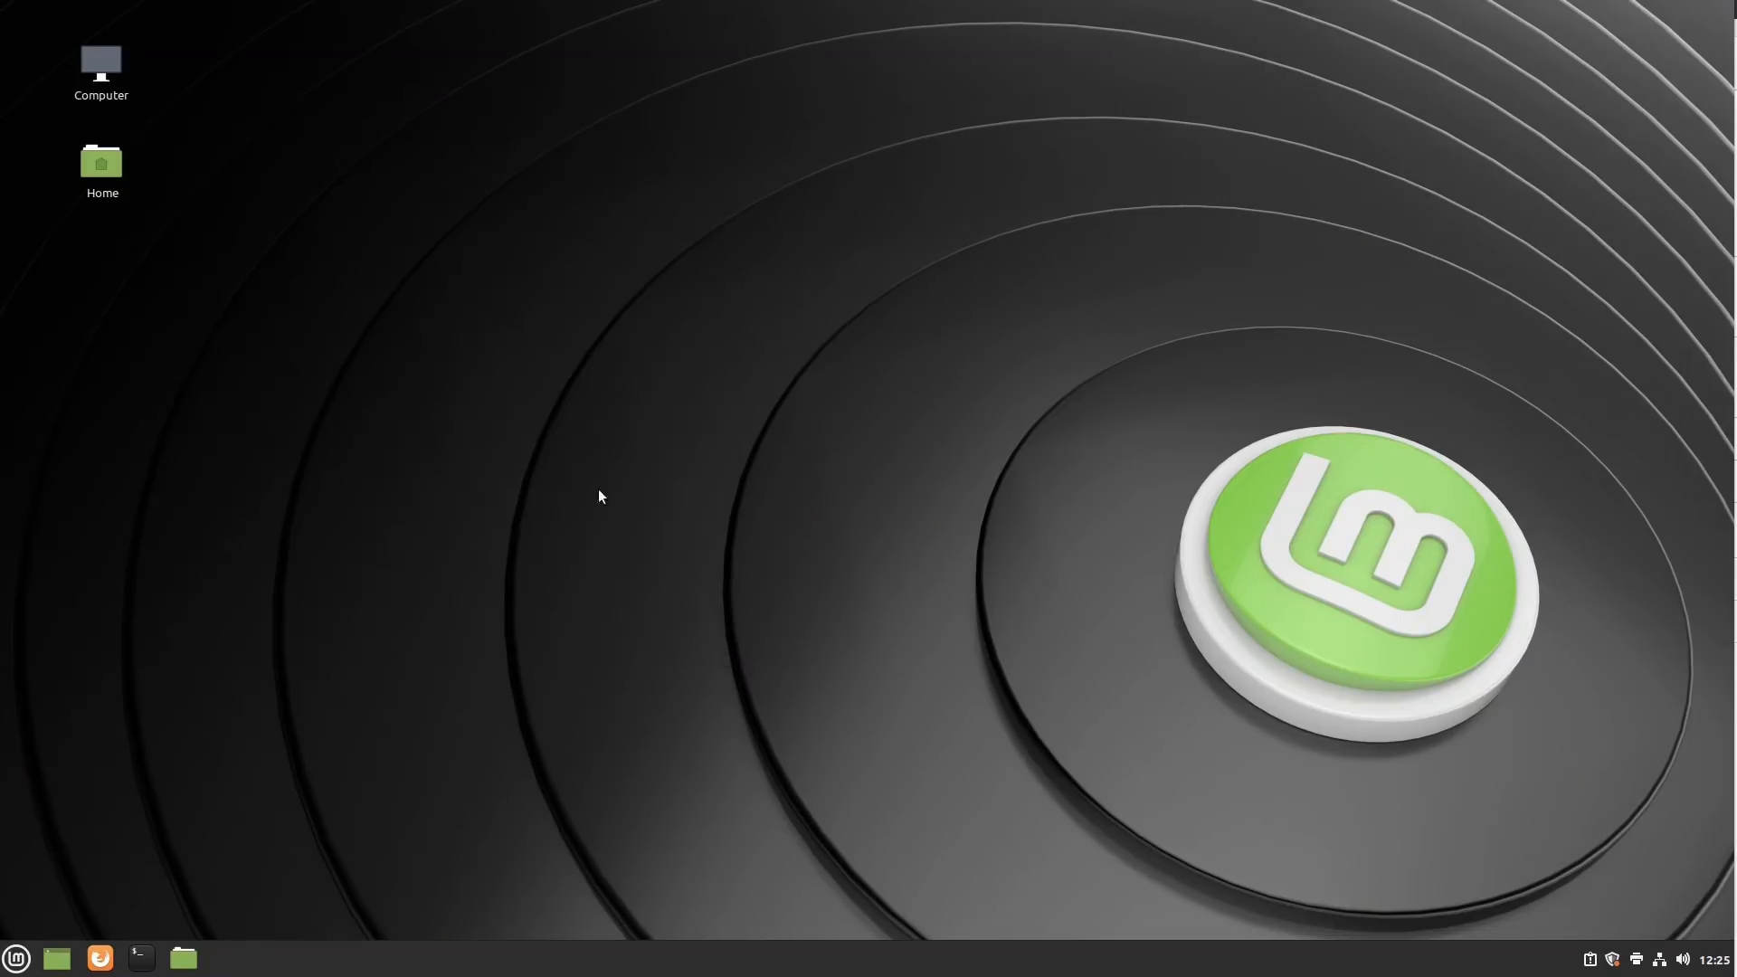
Open the Desklets manager from the desktop, refresh and browse the list of downloadable desklets, and close it without installing any
right_click(404, 263)
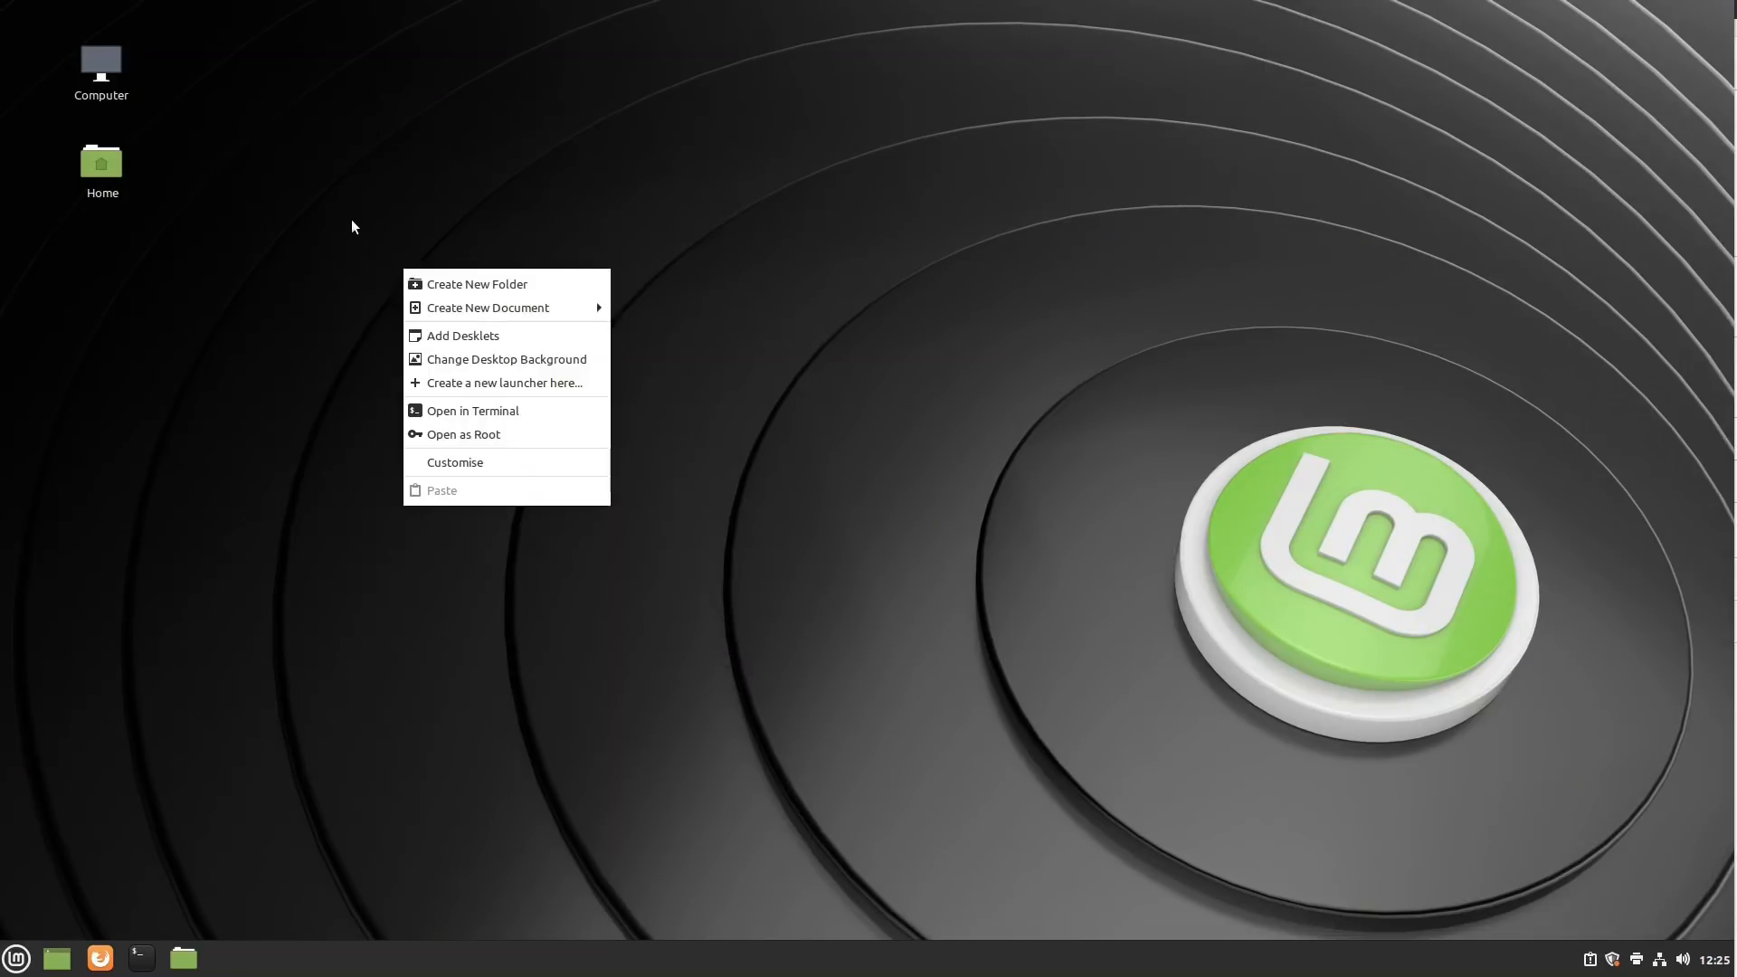
left_click(505, 342)
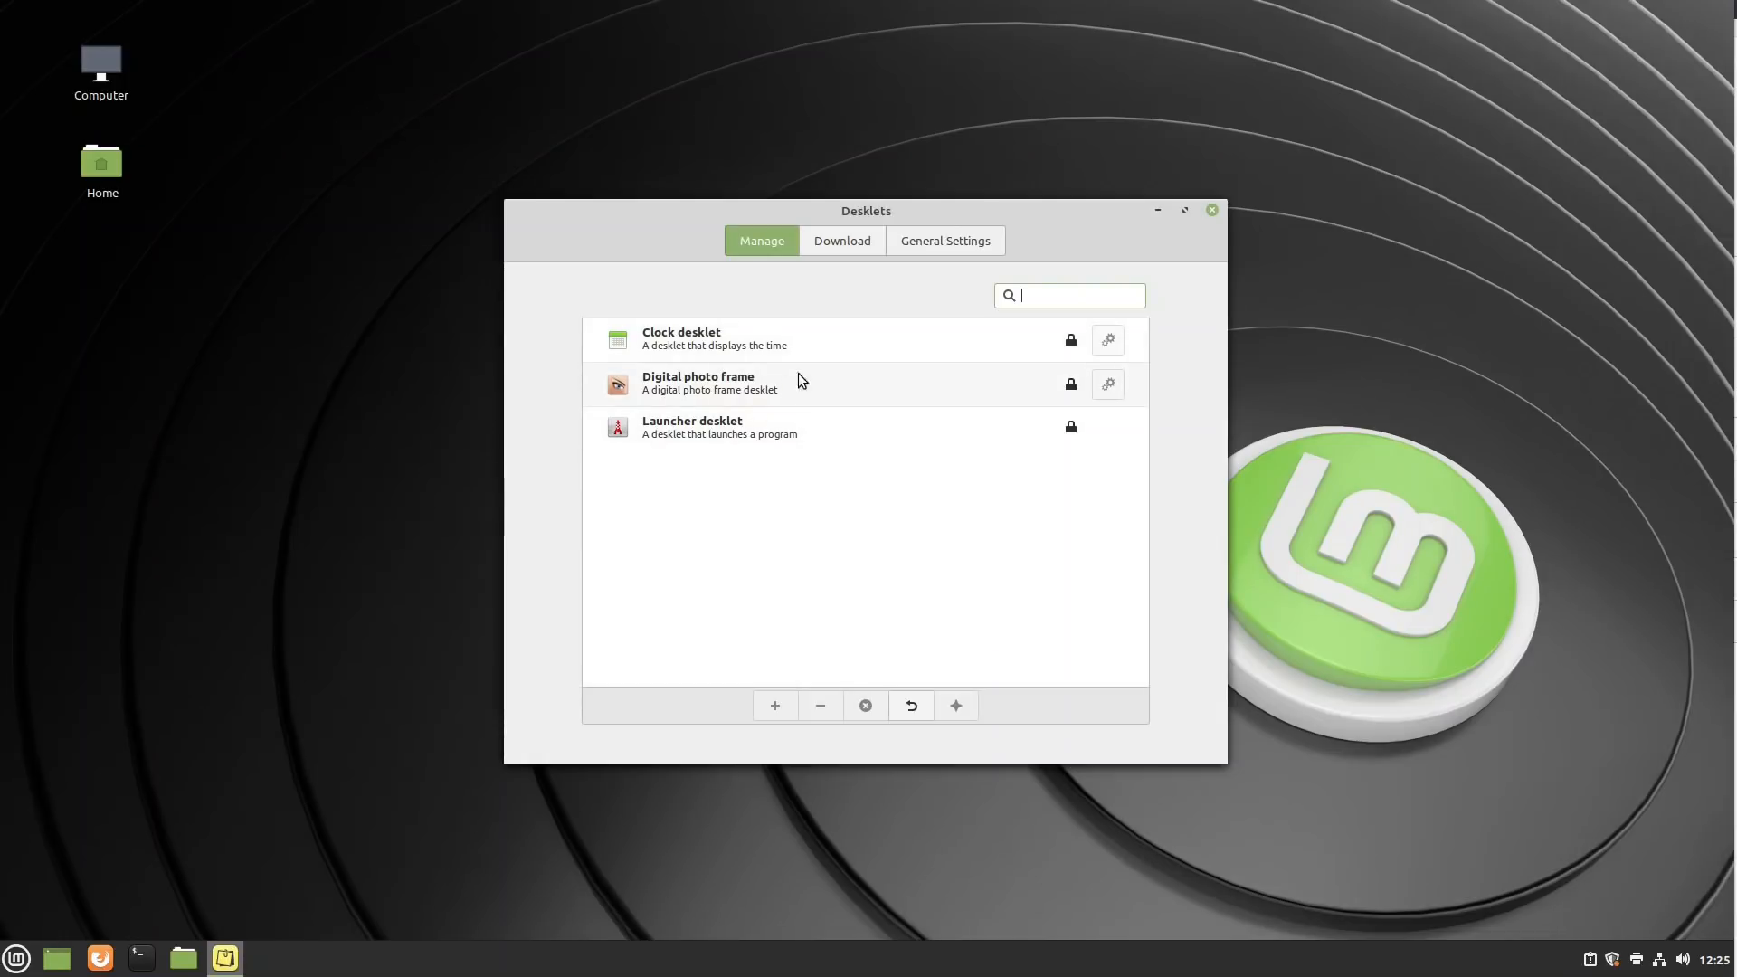
left_click(849, 242)
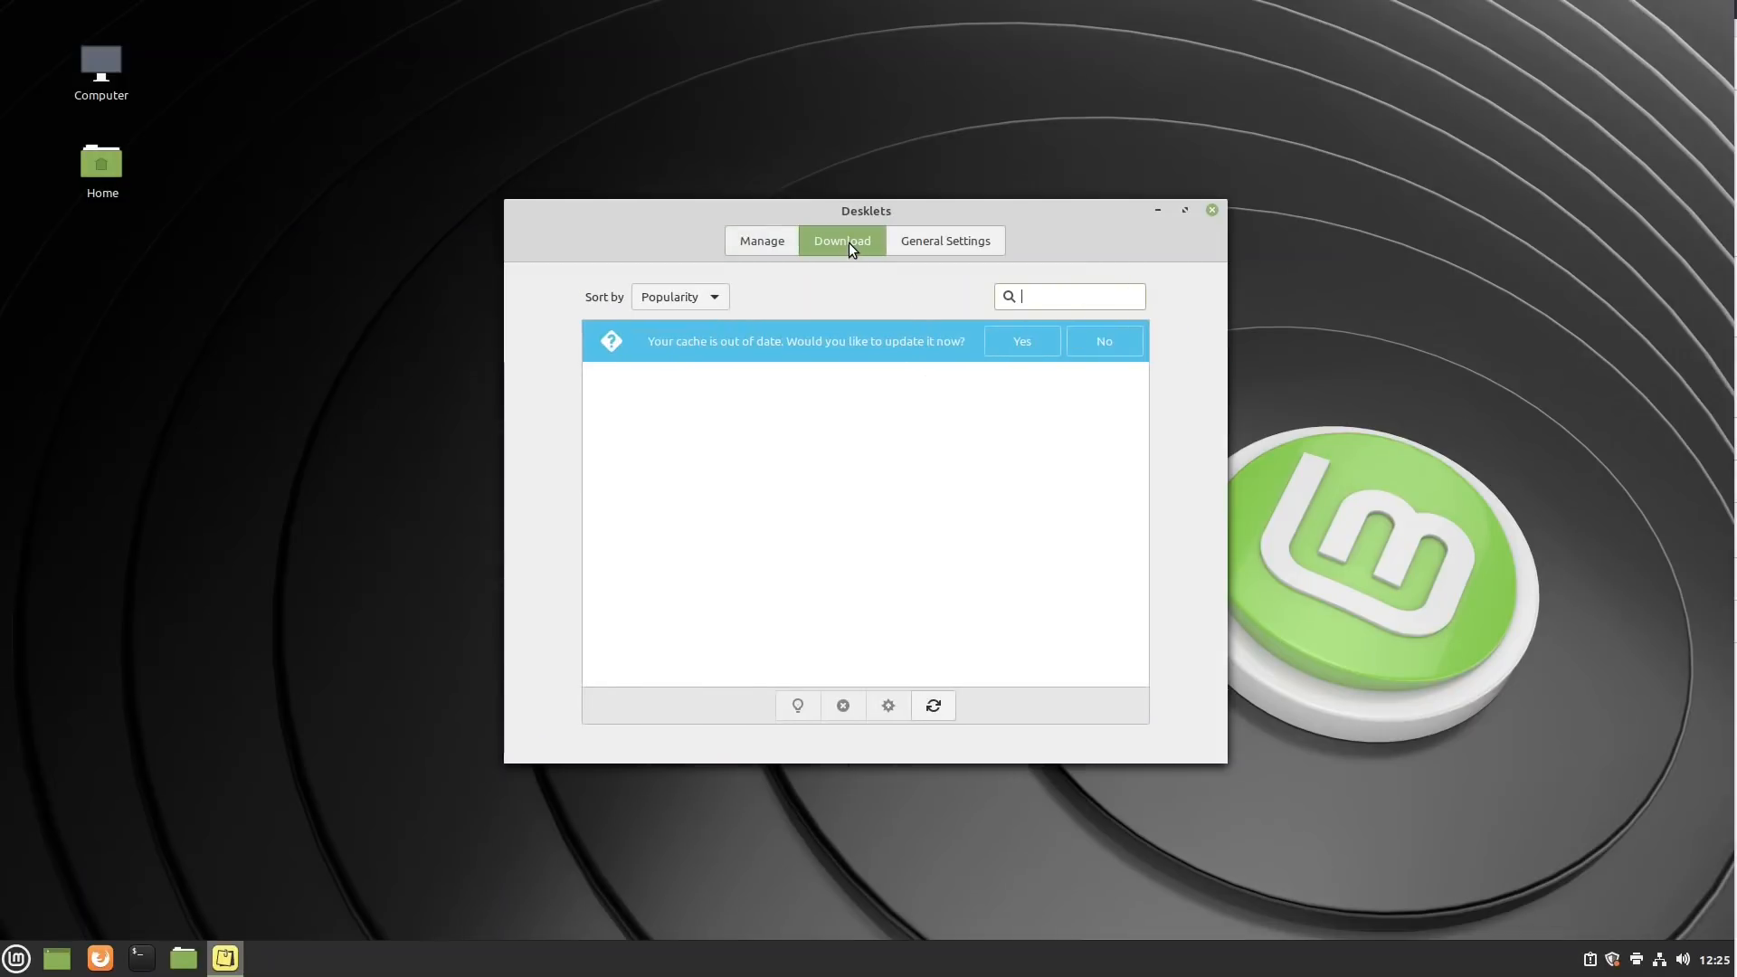
left_click(938, 708)
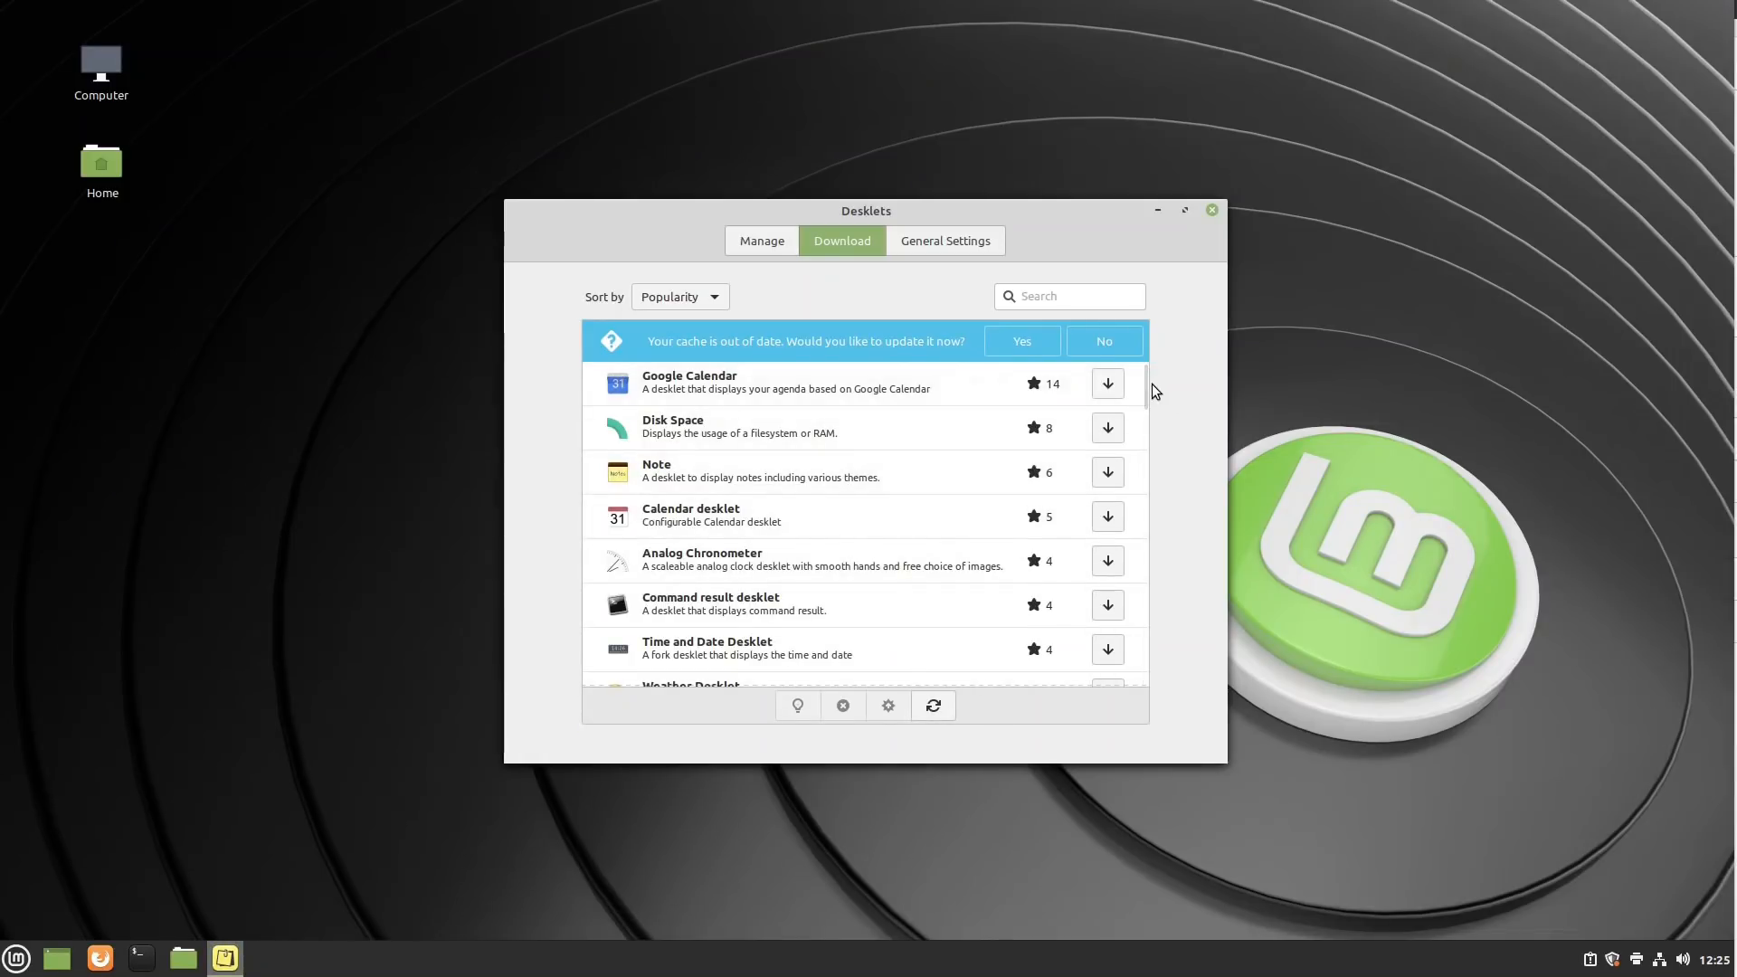
left_click_drag(1146, 385, 1102, 680)
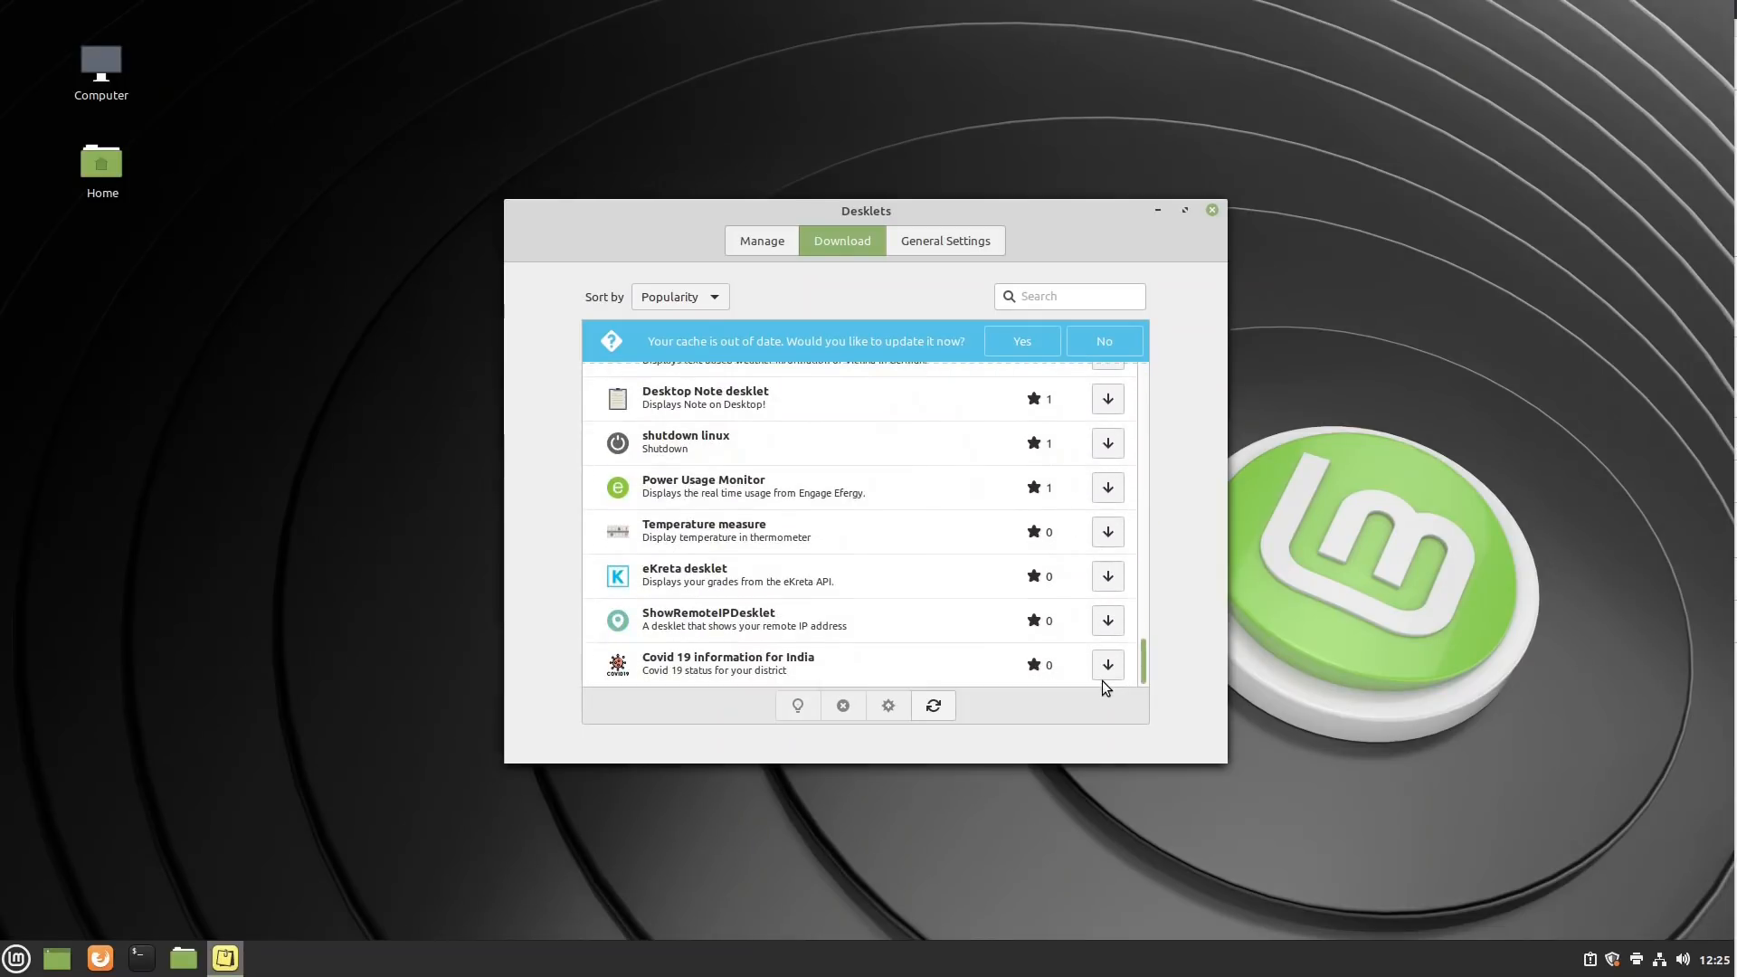
left_click(1213, 210)
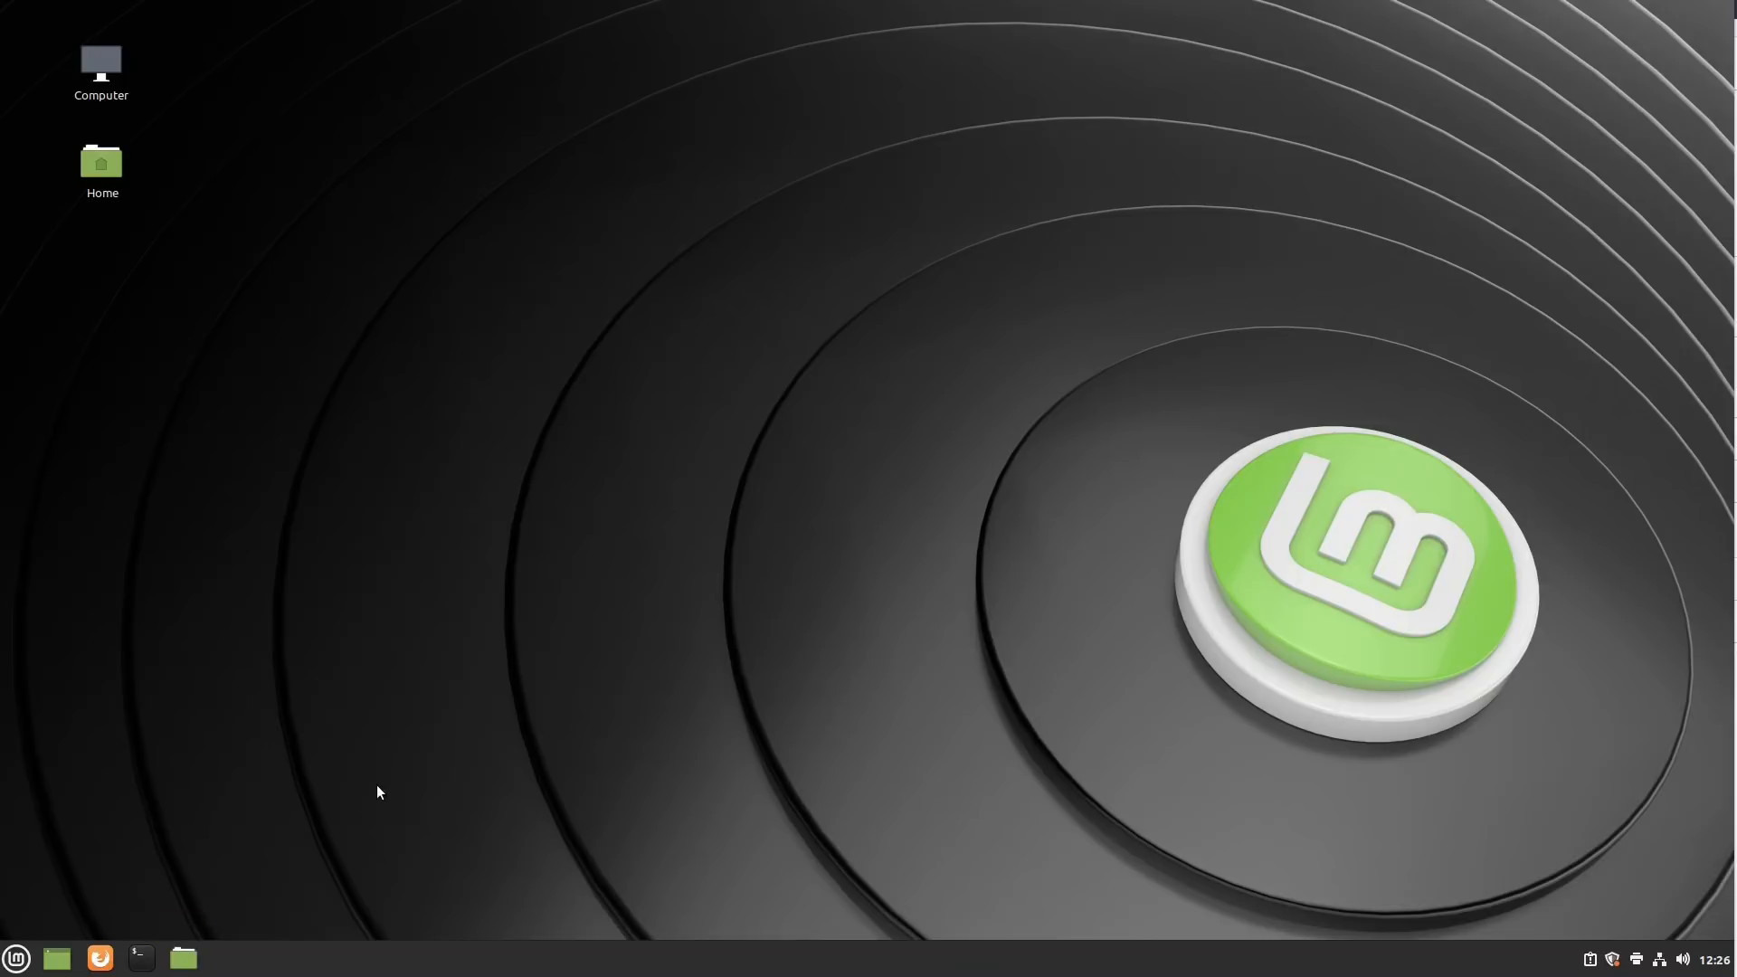
left_click(1212, 231)
Open and close the Terminal, and view the Linux Mint start page in Firefox before closing the browser
left_click(155, 956)
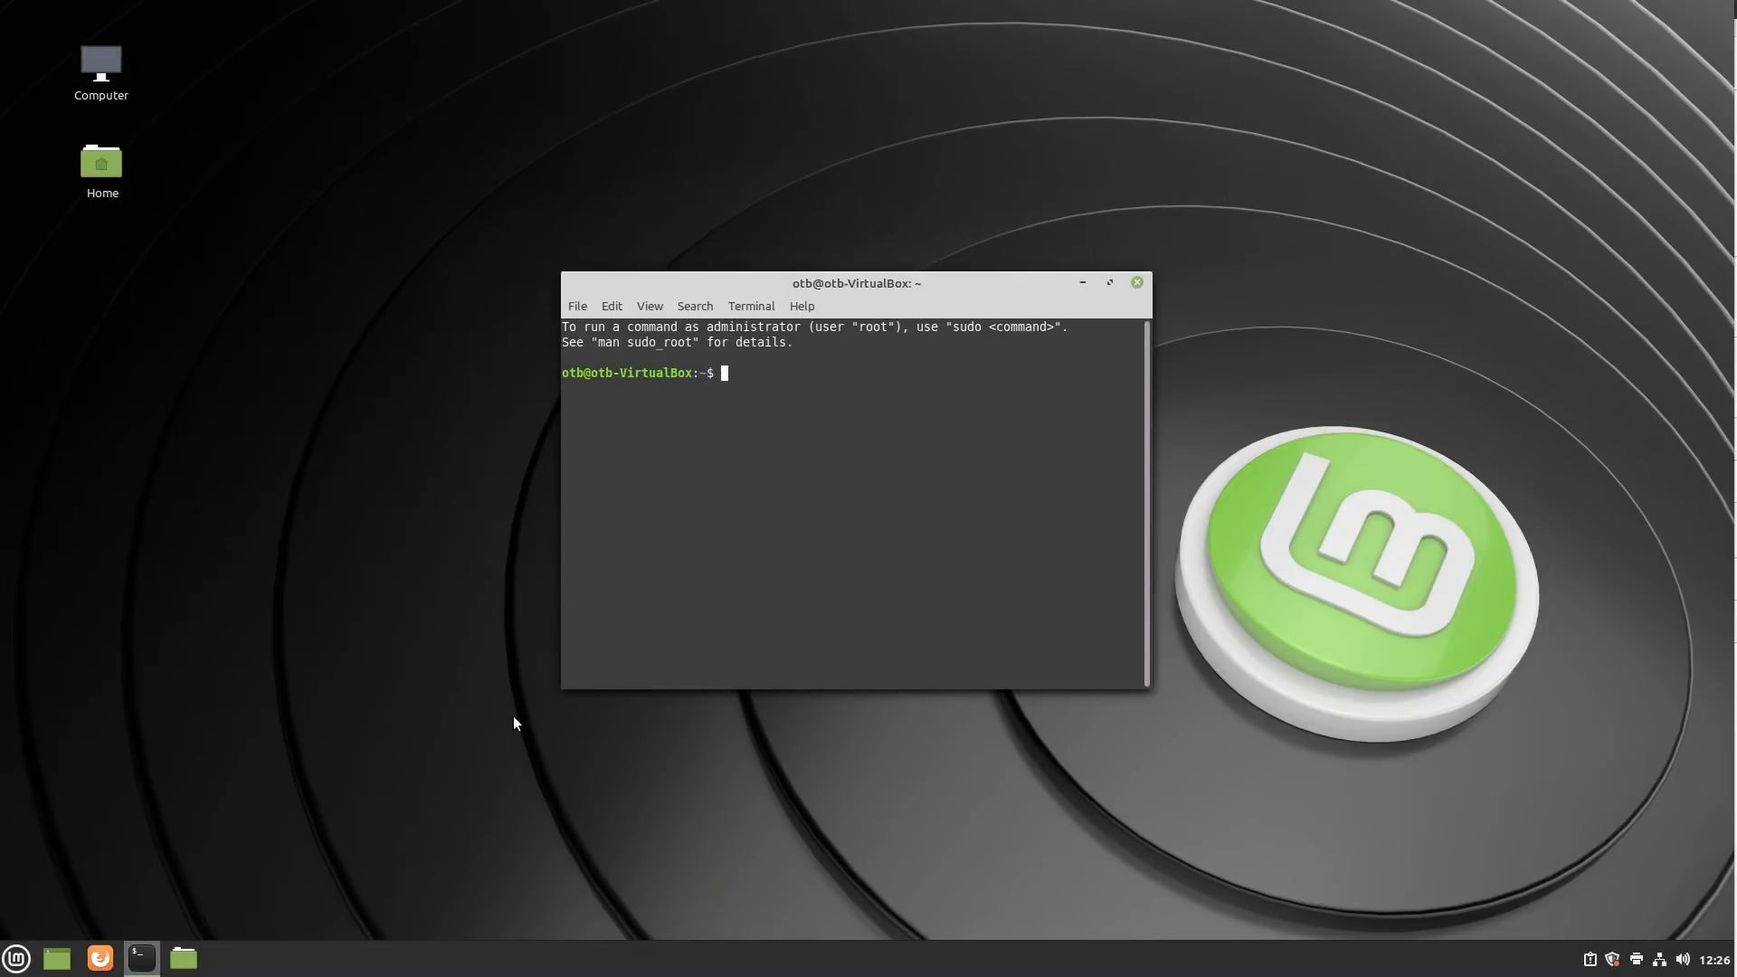
left_click(1137, 285)
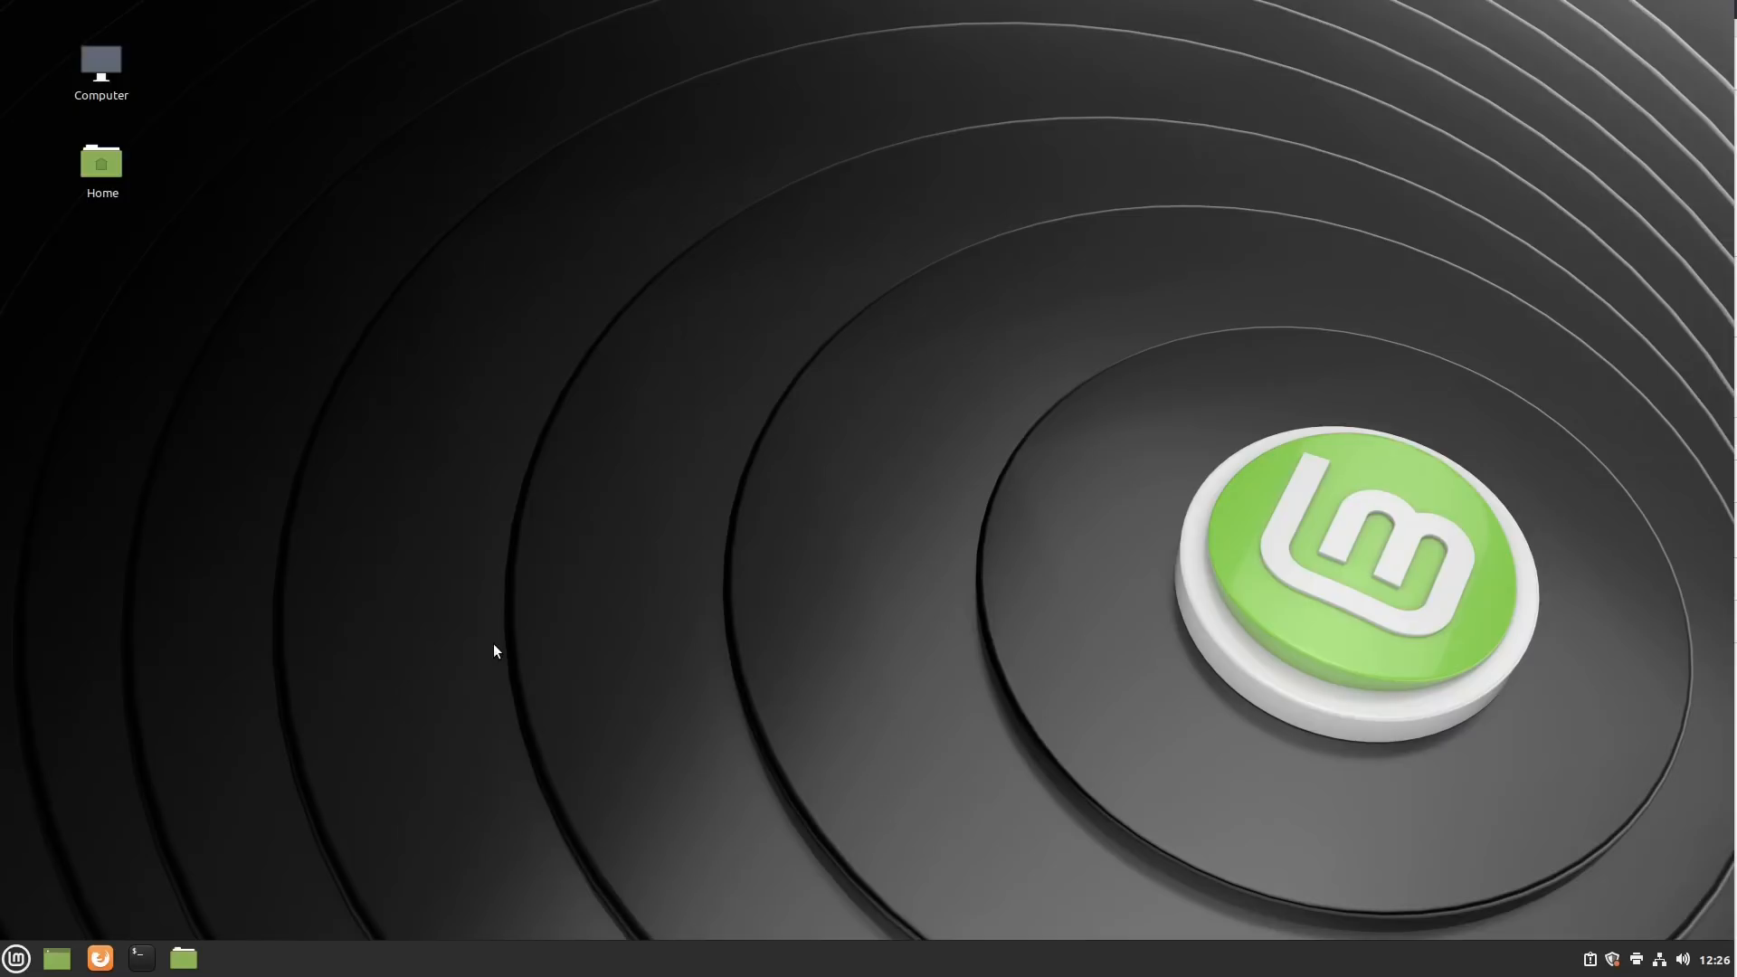
left_click(101, 959)
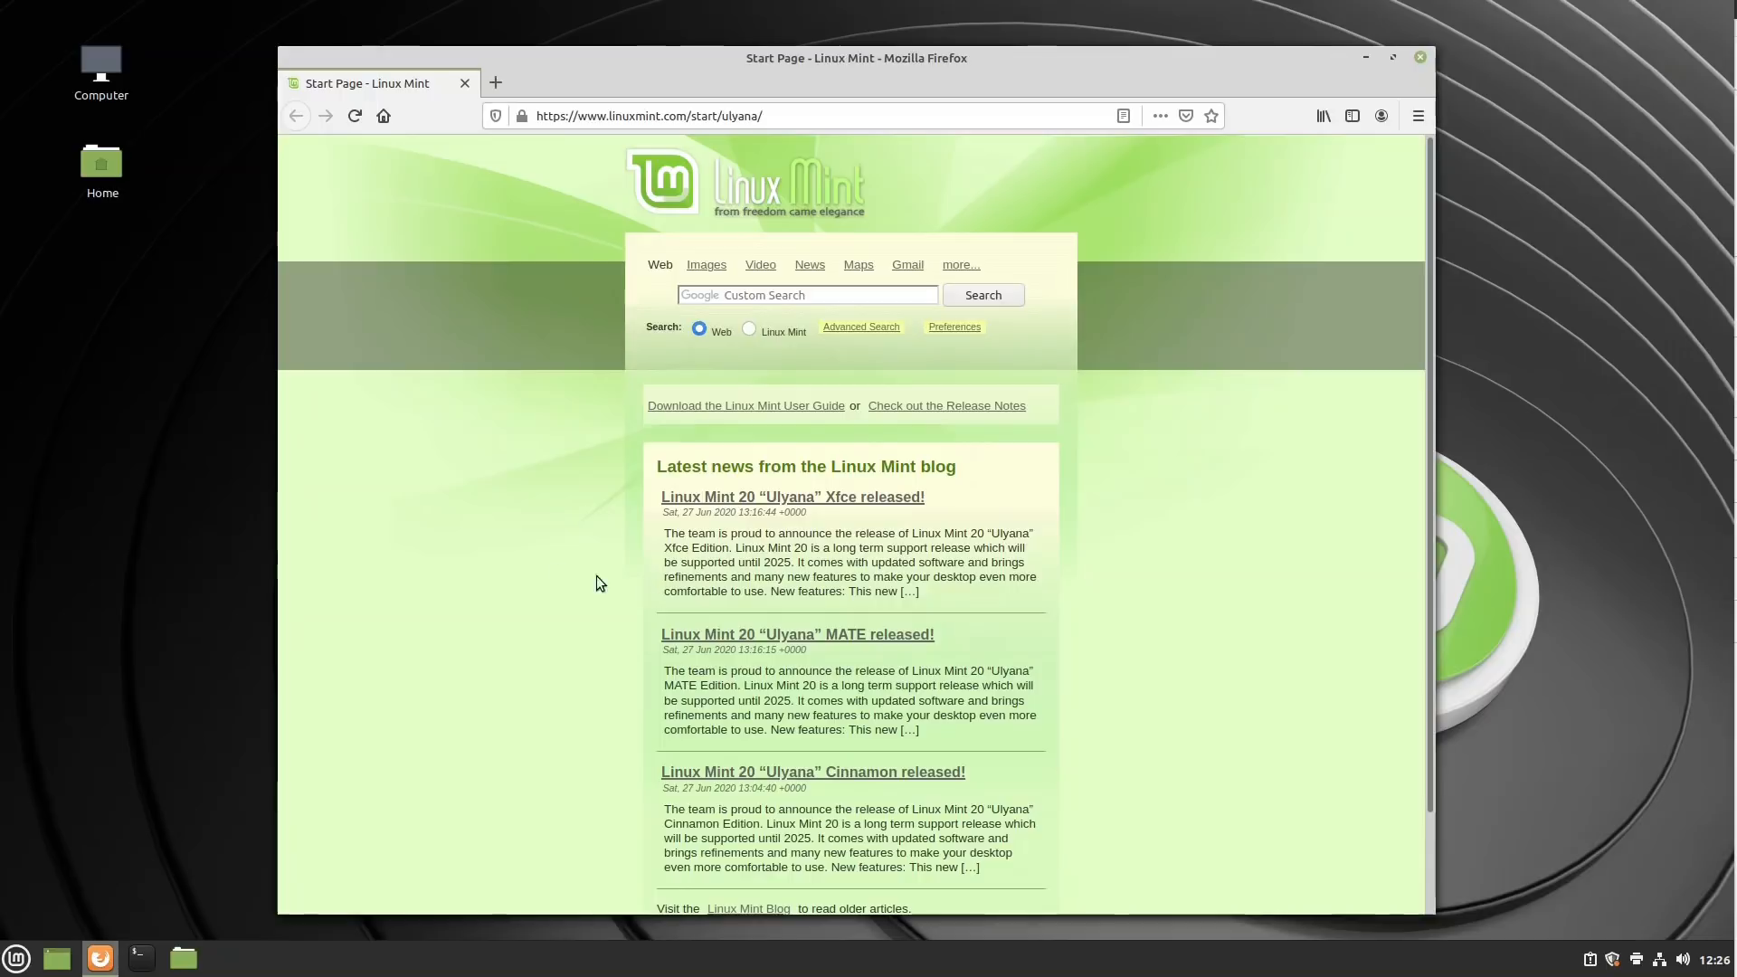
left_click(1422, 60)
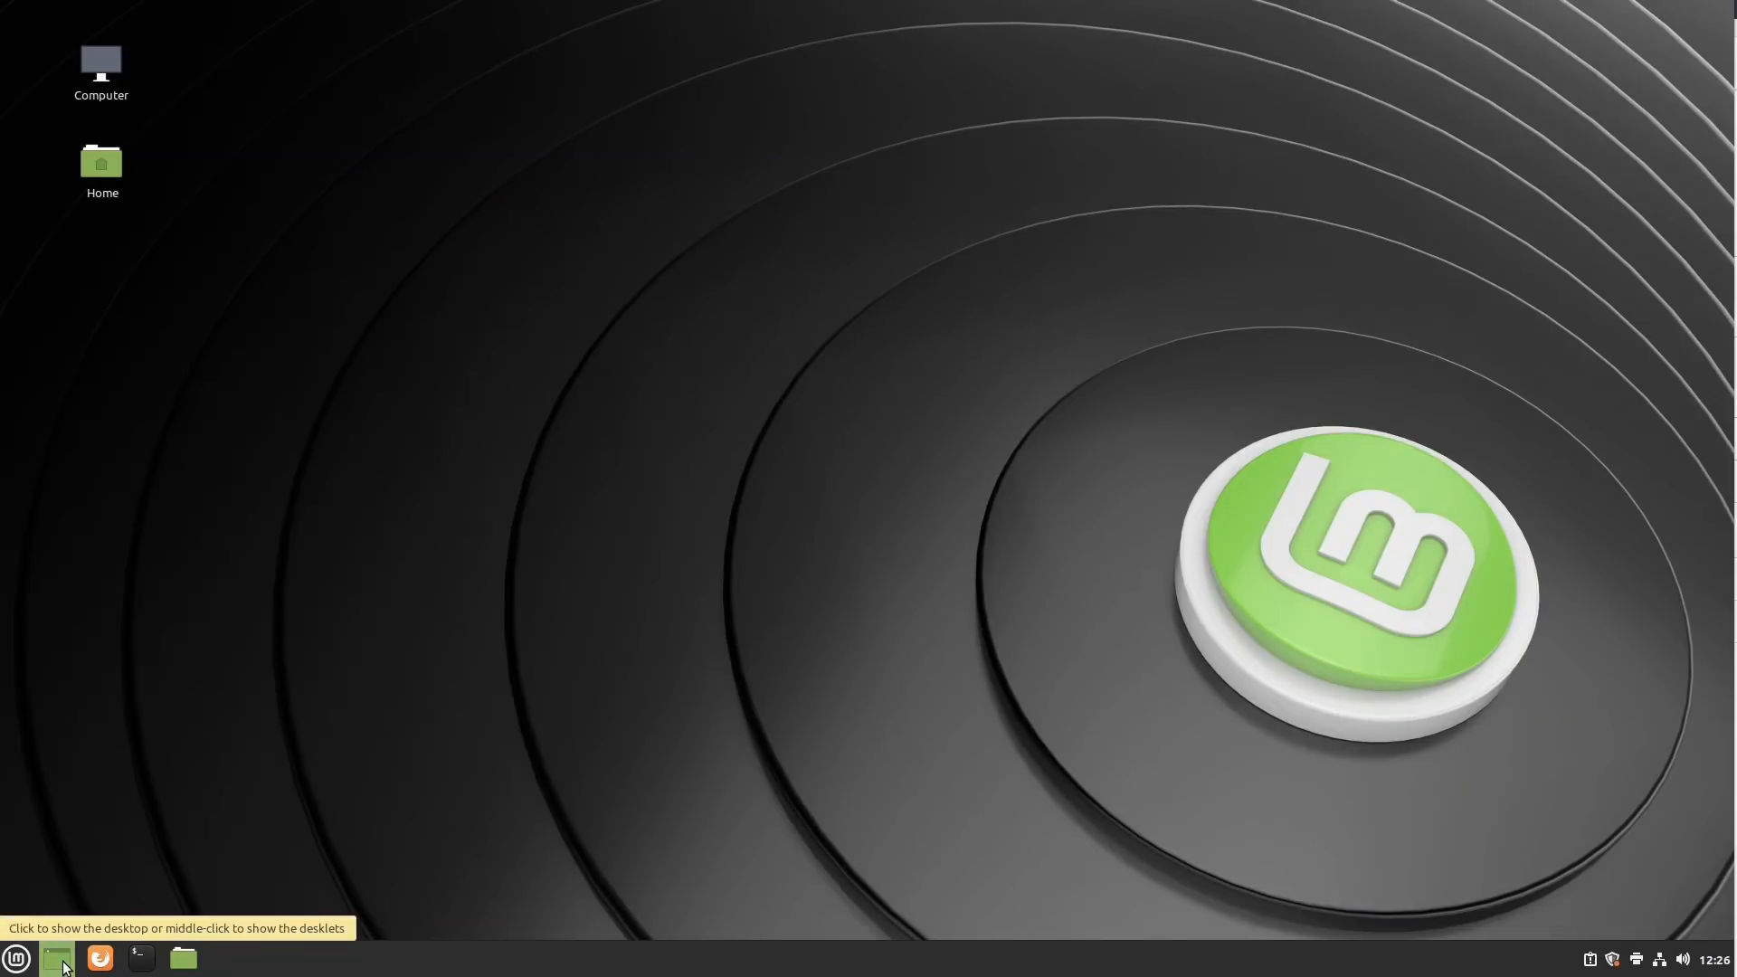
Review all the preinstalled Accessories applications, and open Warpinator to view its window before closing it
left_click(11, 964)
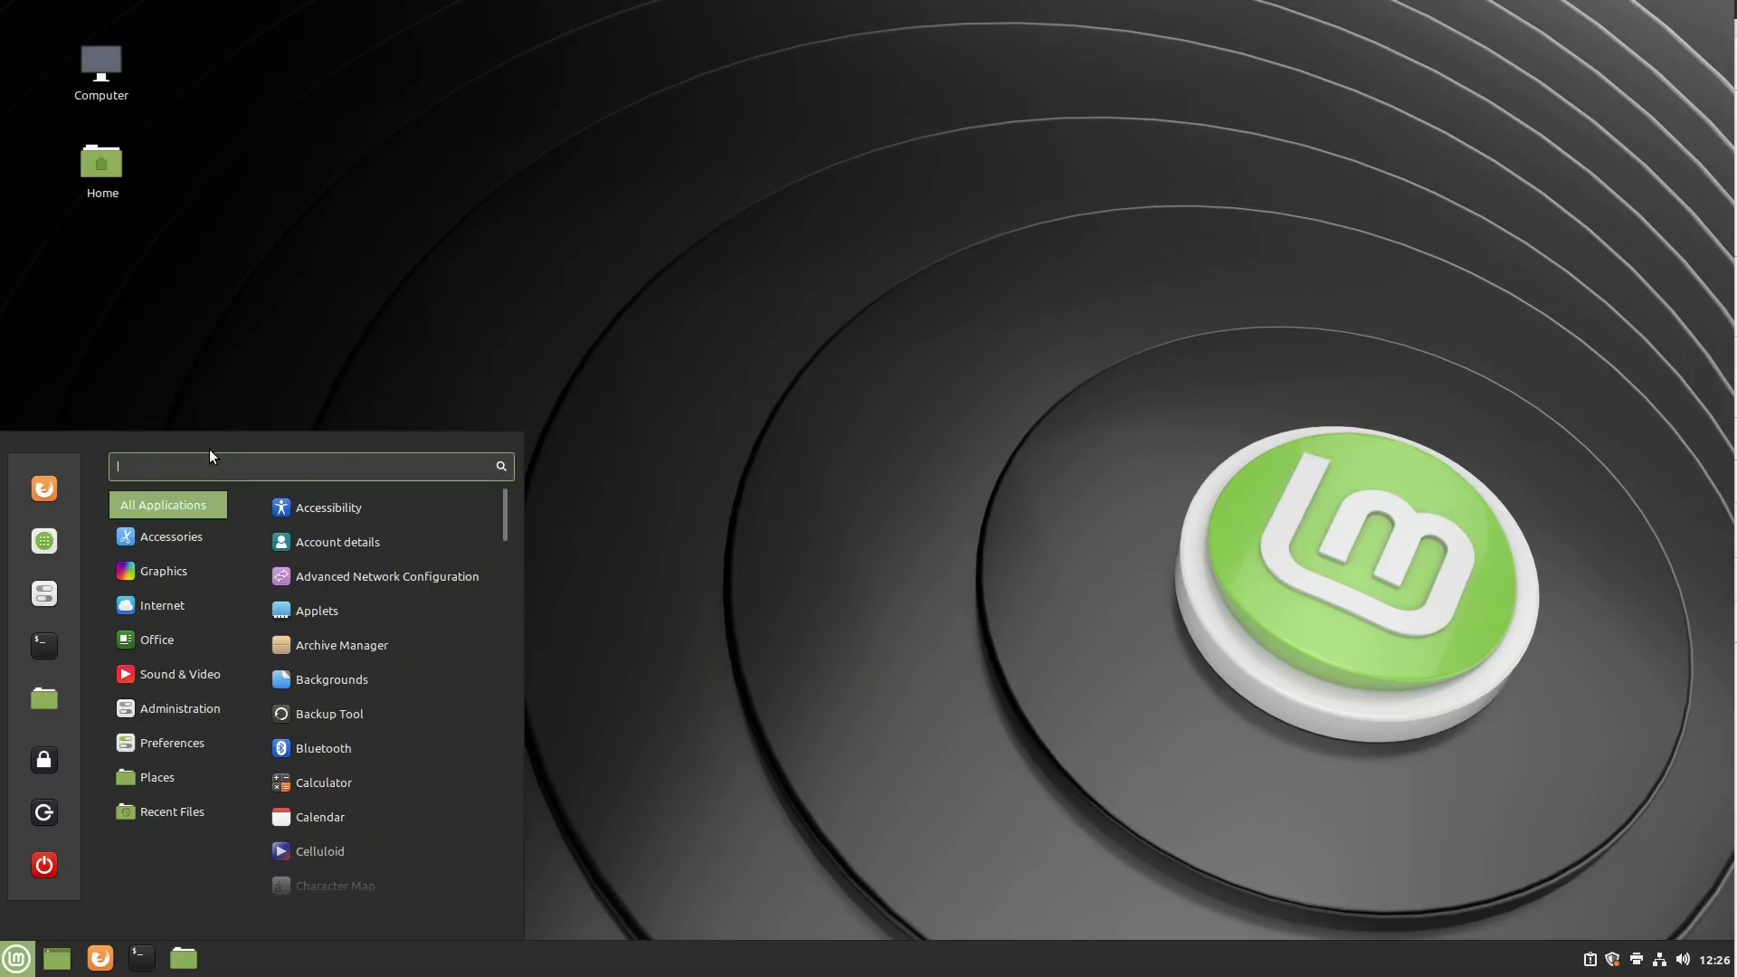
mouse_move(171, 536)
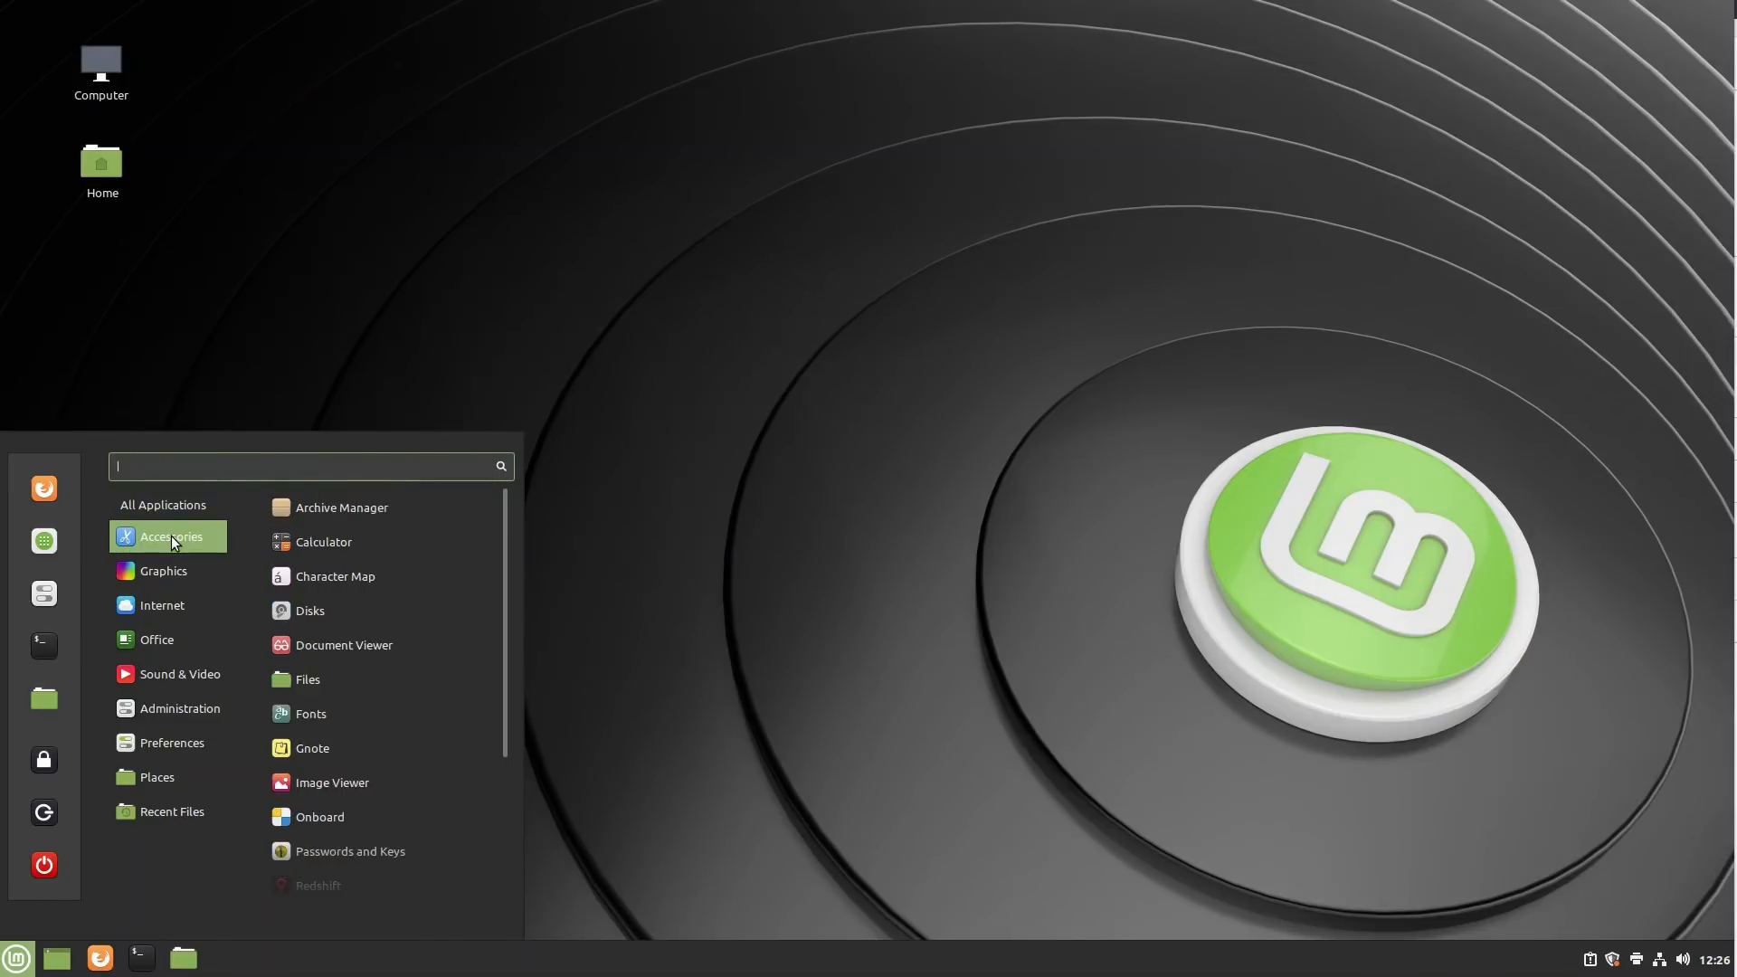
scroll(362, 565, "down", 3)
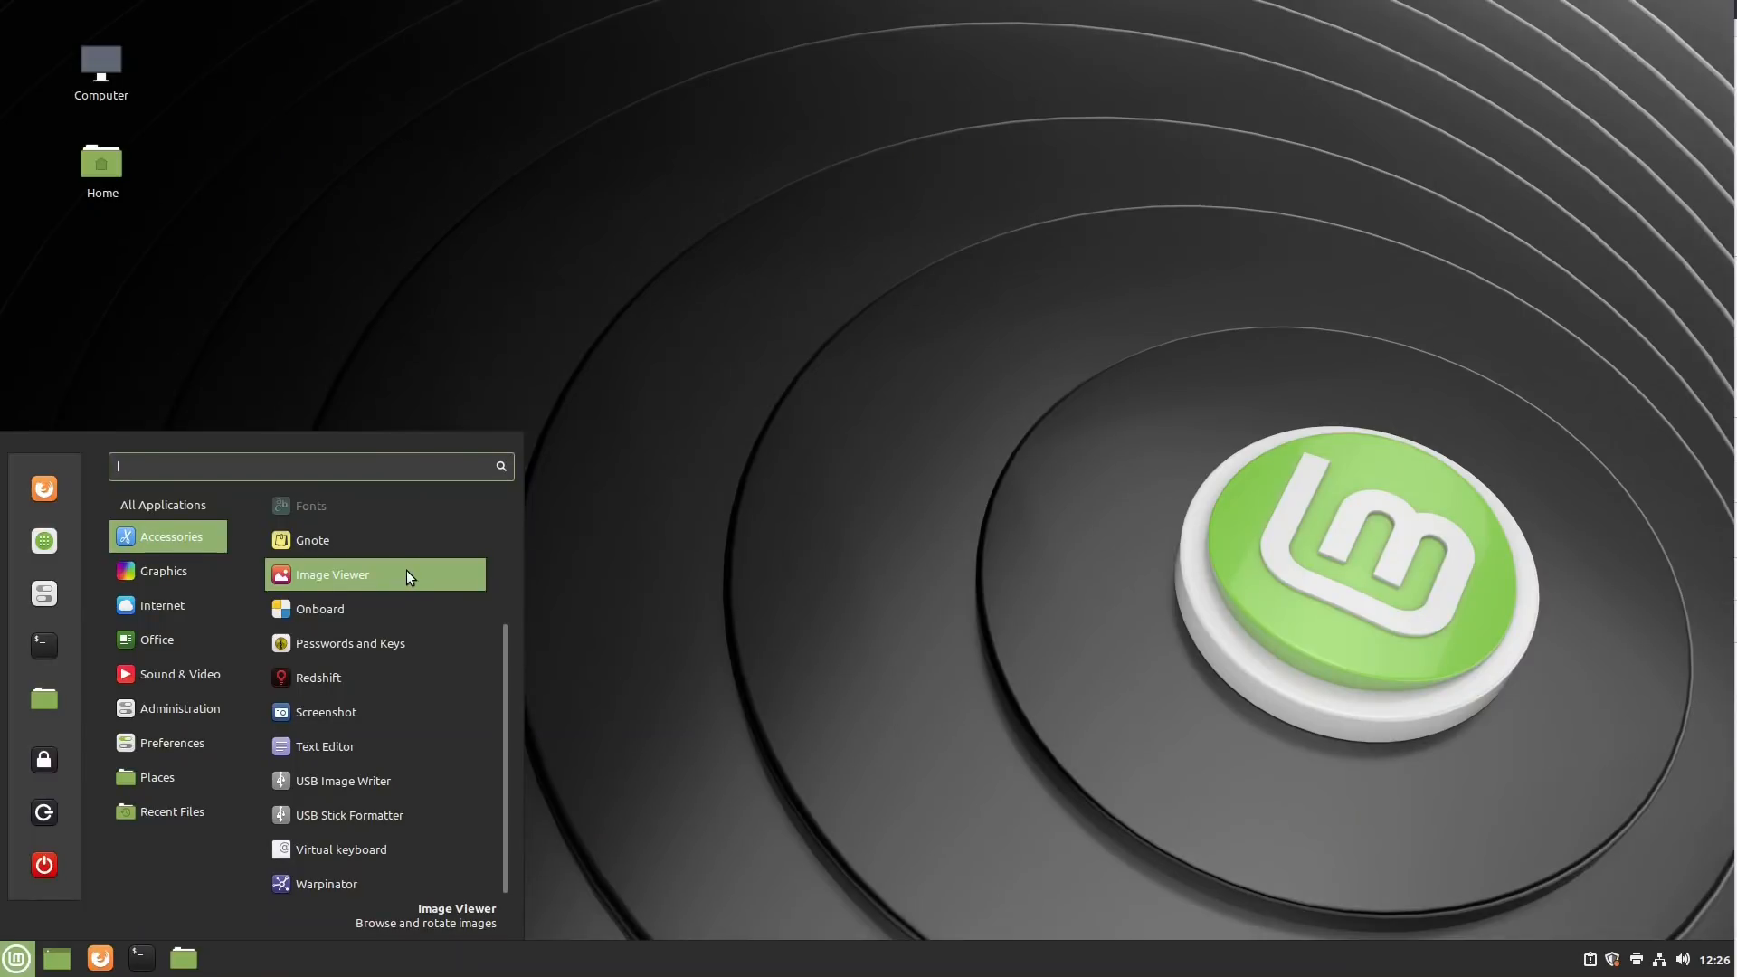
scroll(405, 570, "up", 3)
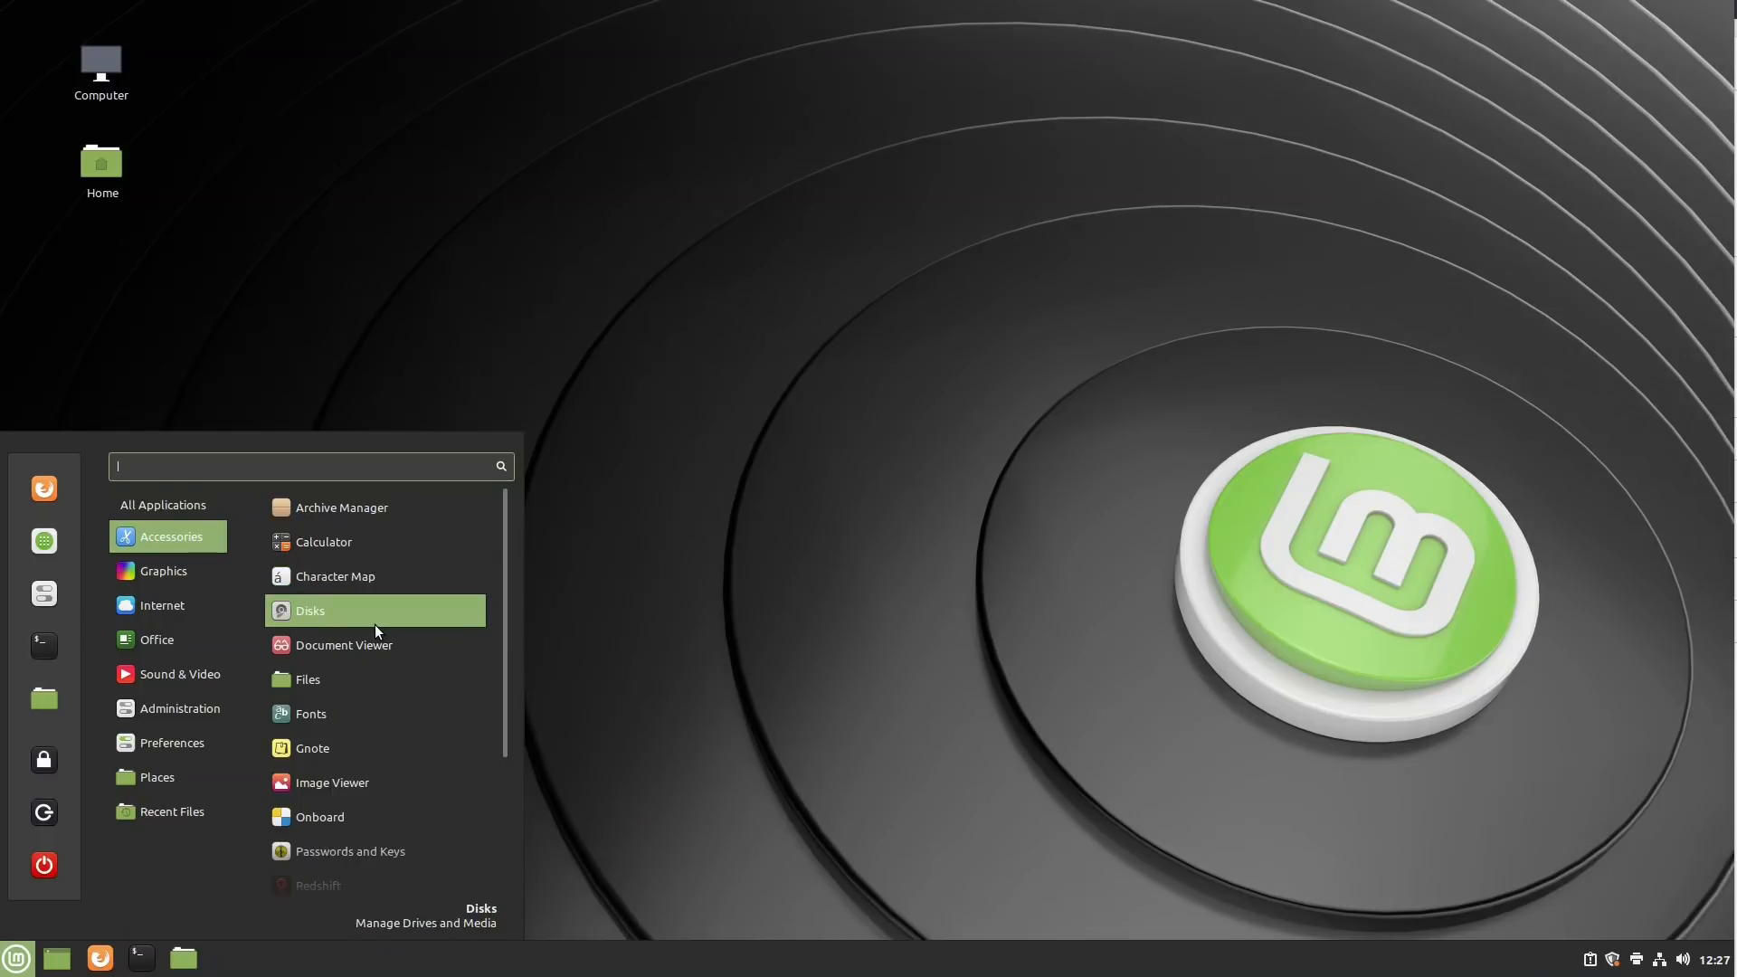
scroll(375, 629, "down", 3)
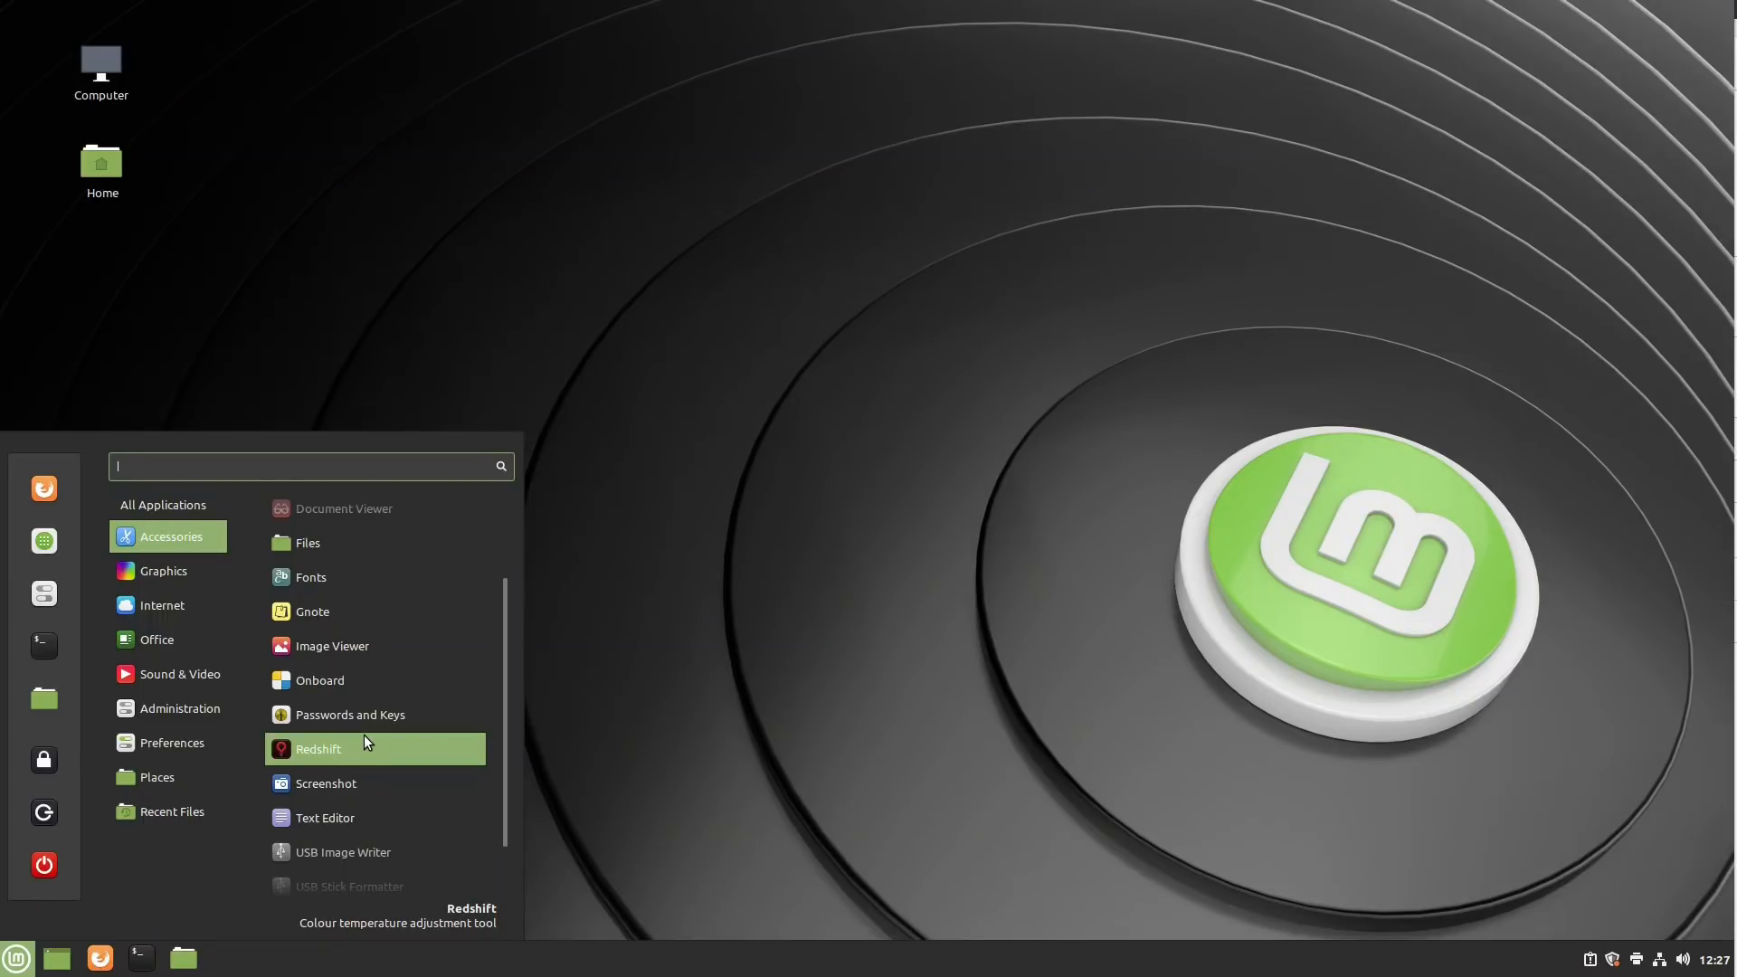
scroll(364, 734, "down", 2)
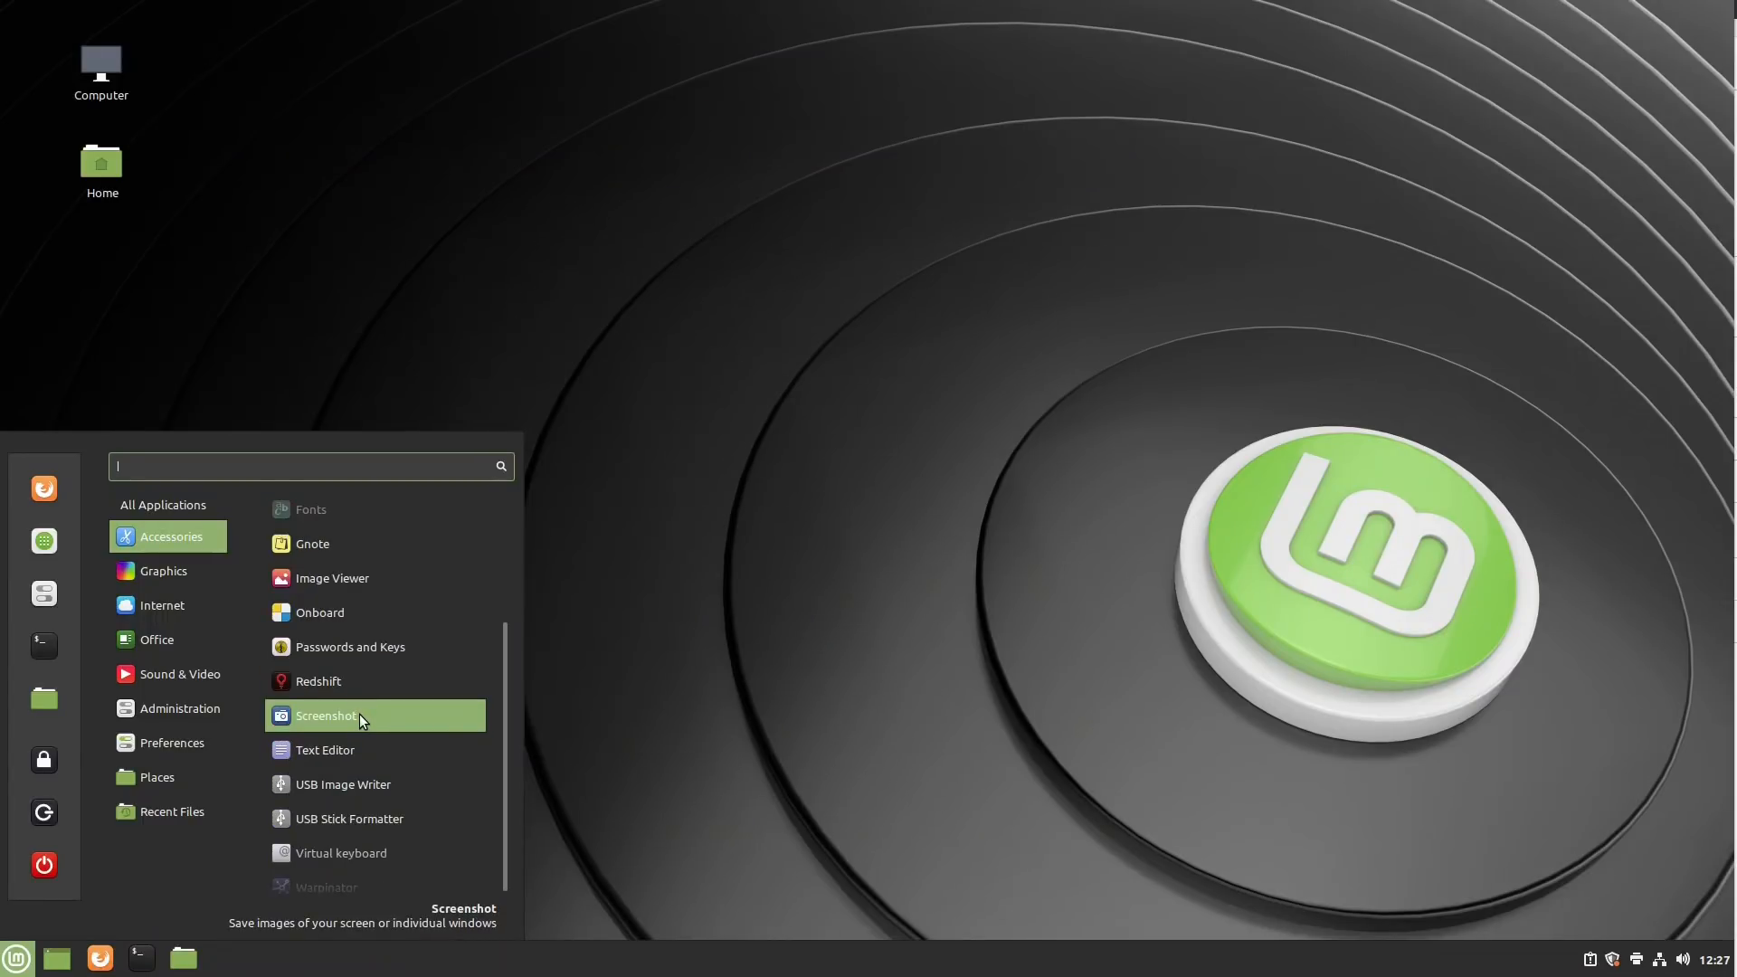
scroll(397, 789, "down", 1)
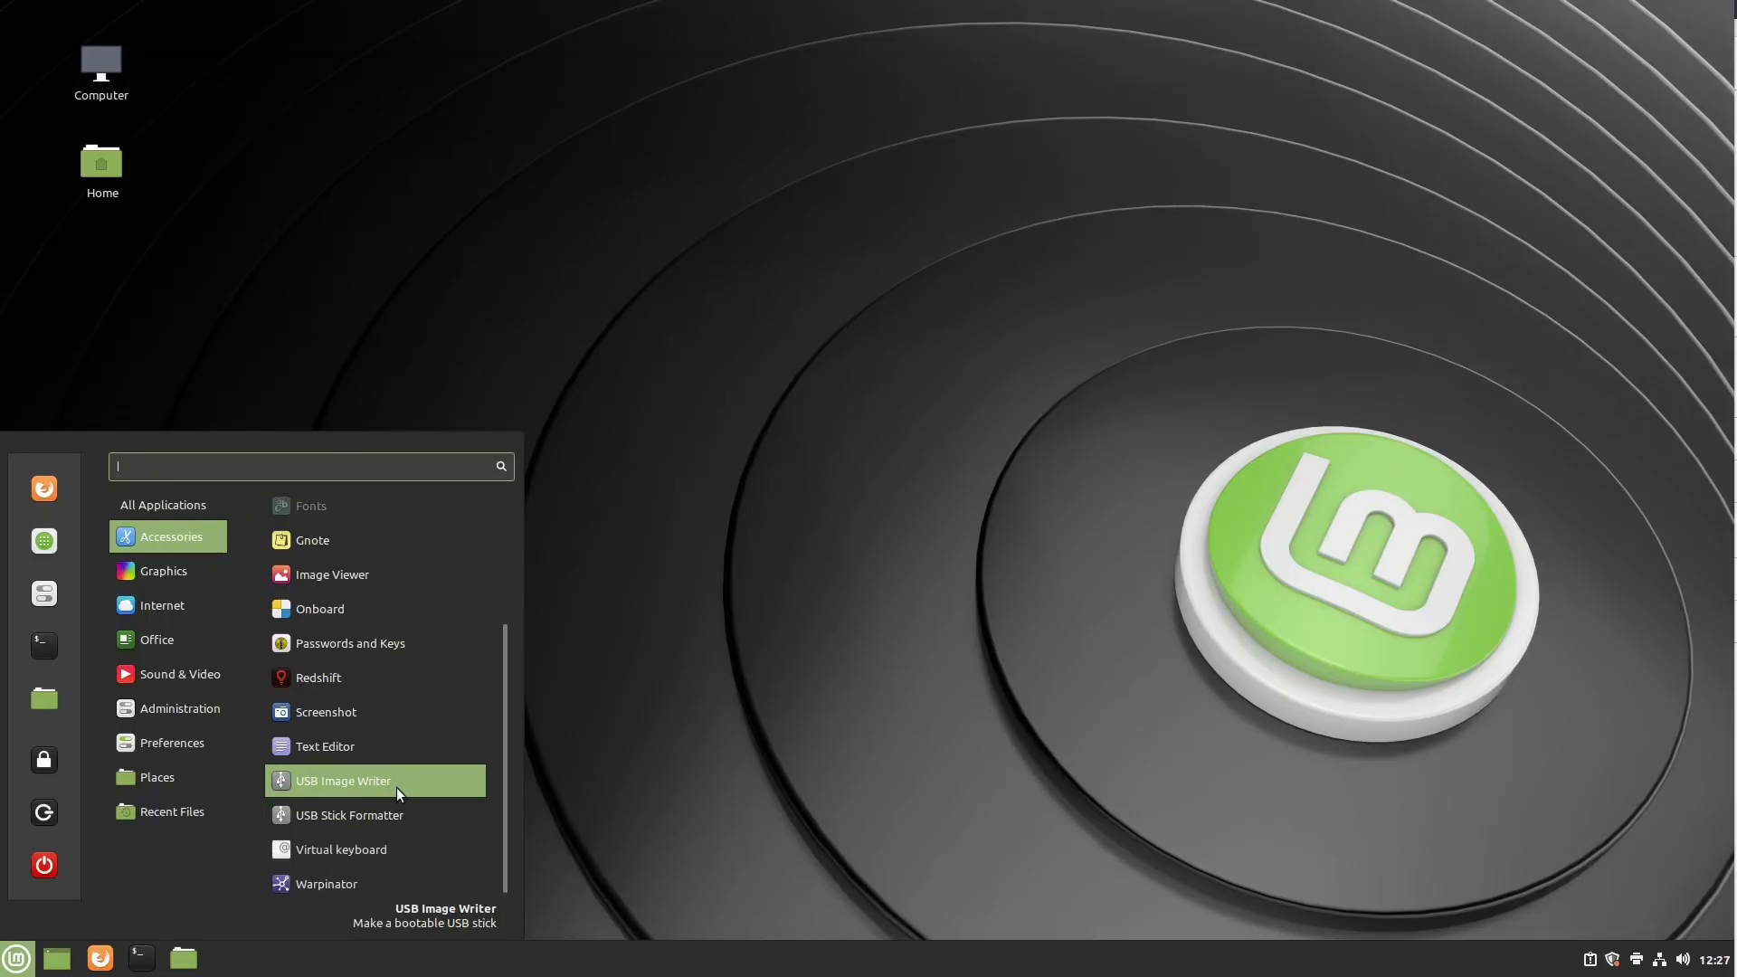
left_click(333, 883)
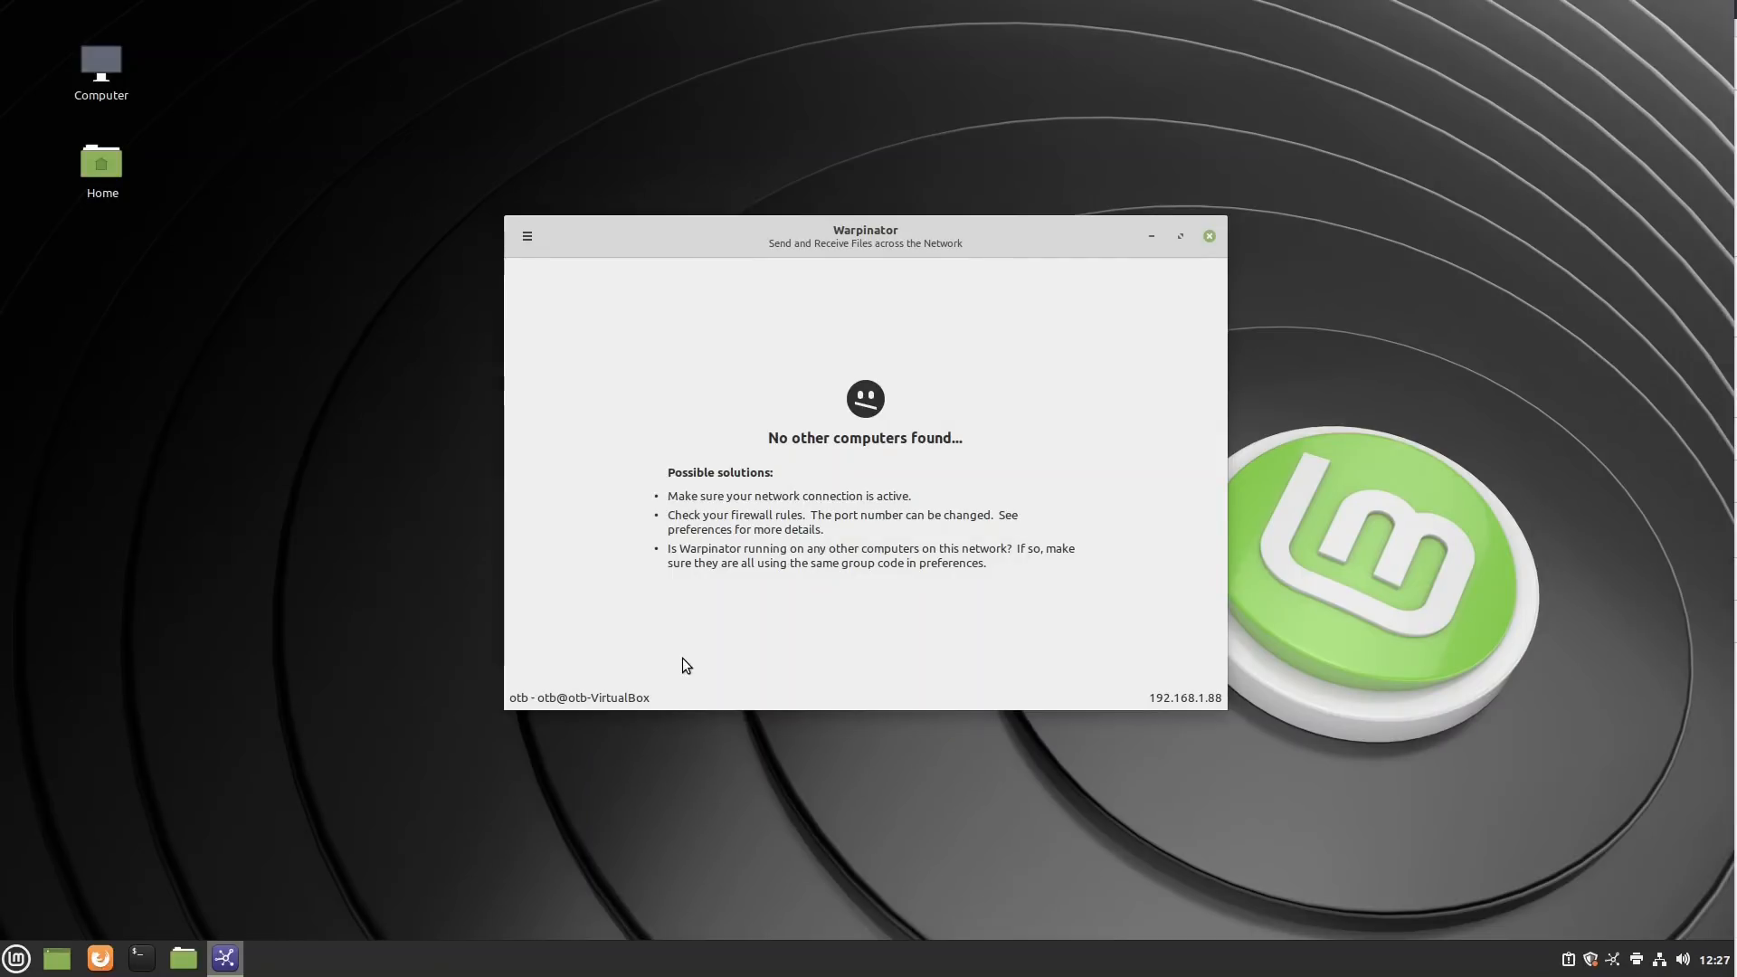
left_click(1209, 238)
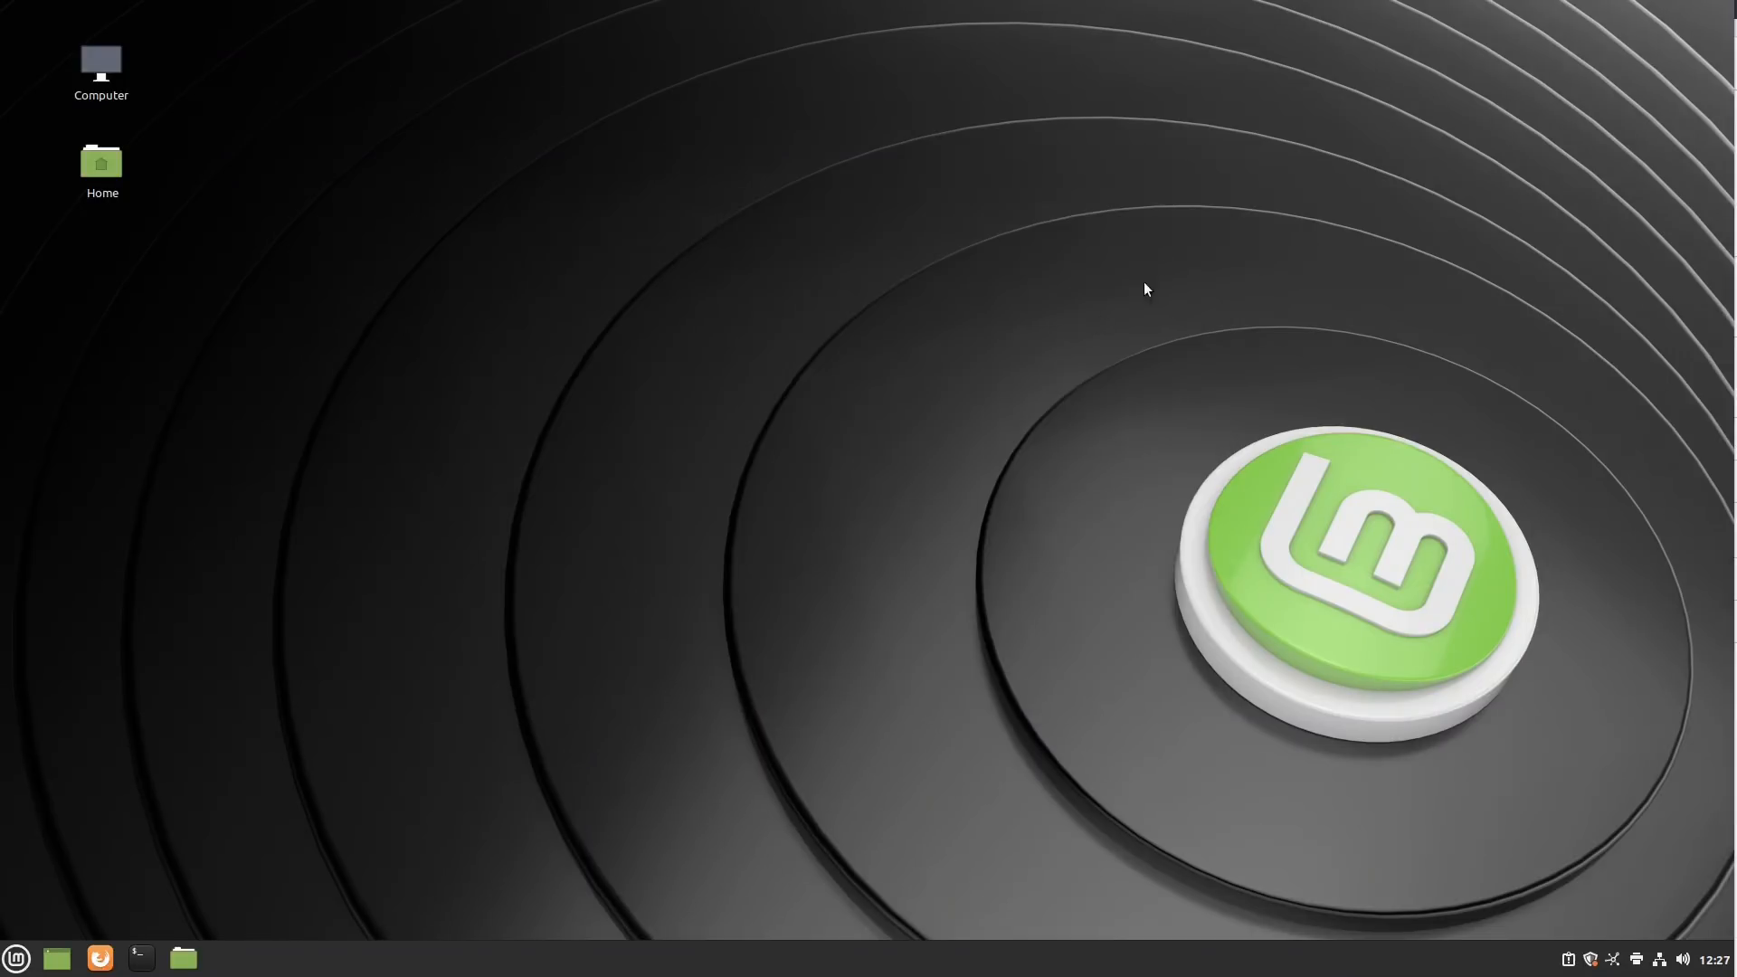
Review the preinstalled applications in the Graphics, Internet, Office, Sound & Video and Administration categories
left_click(16, 958)
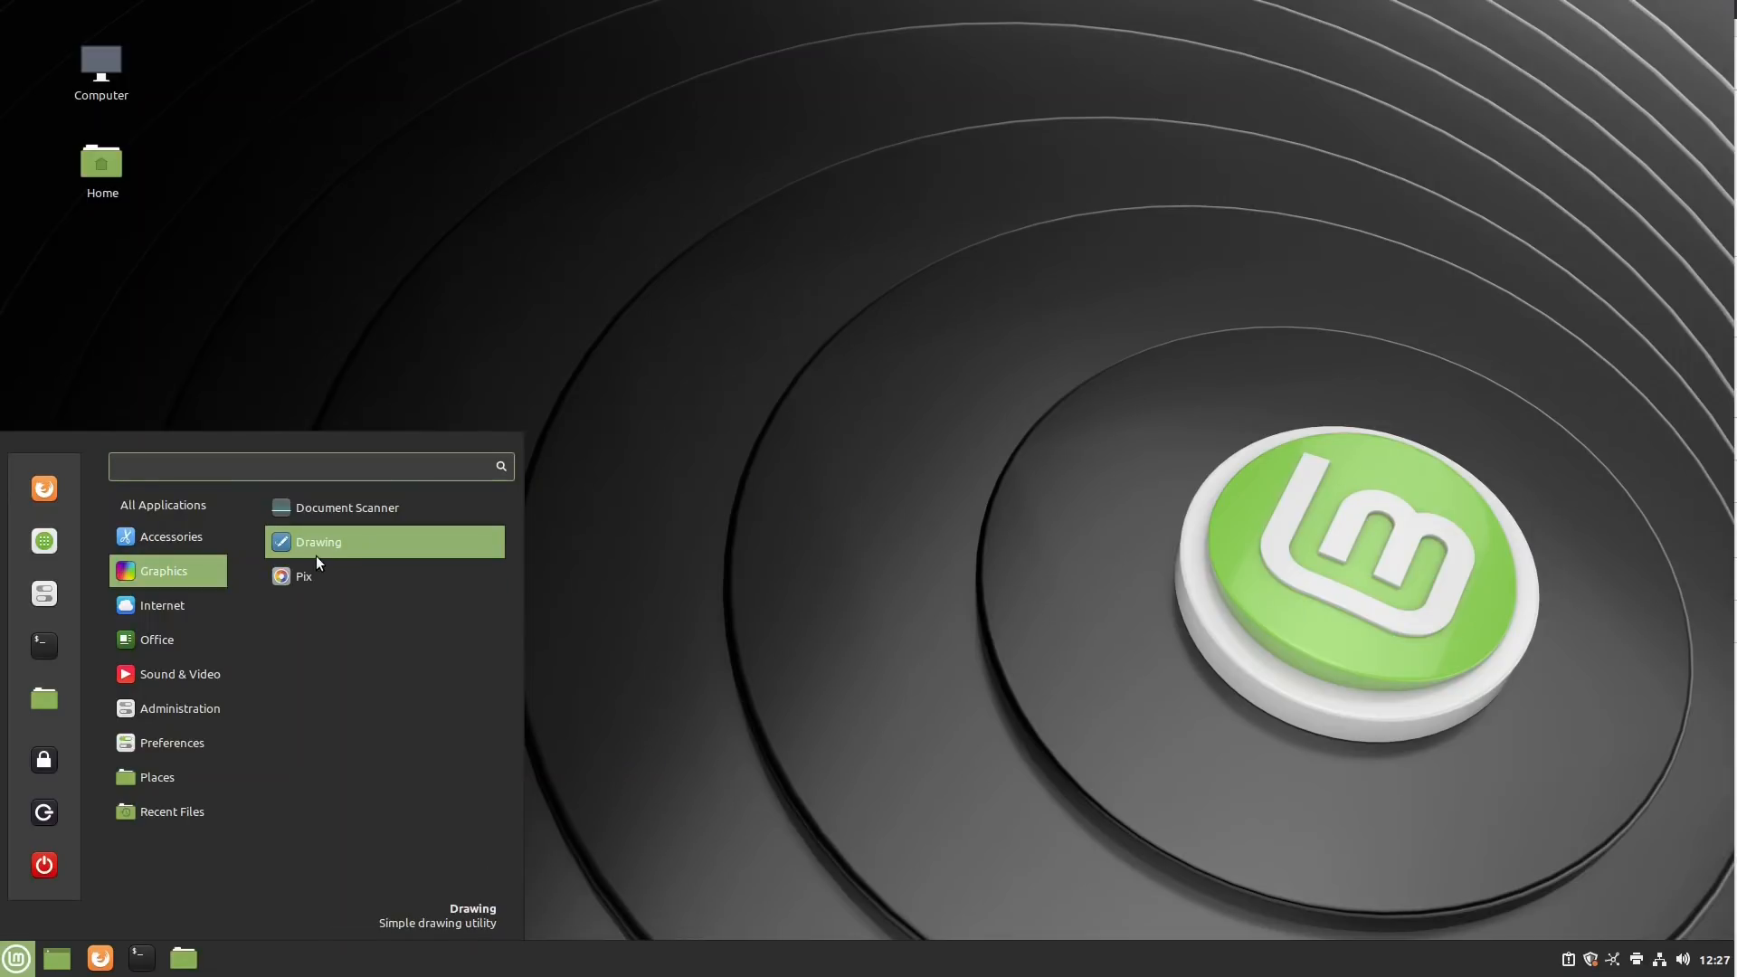
mouse_move(154, 602)
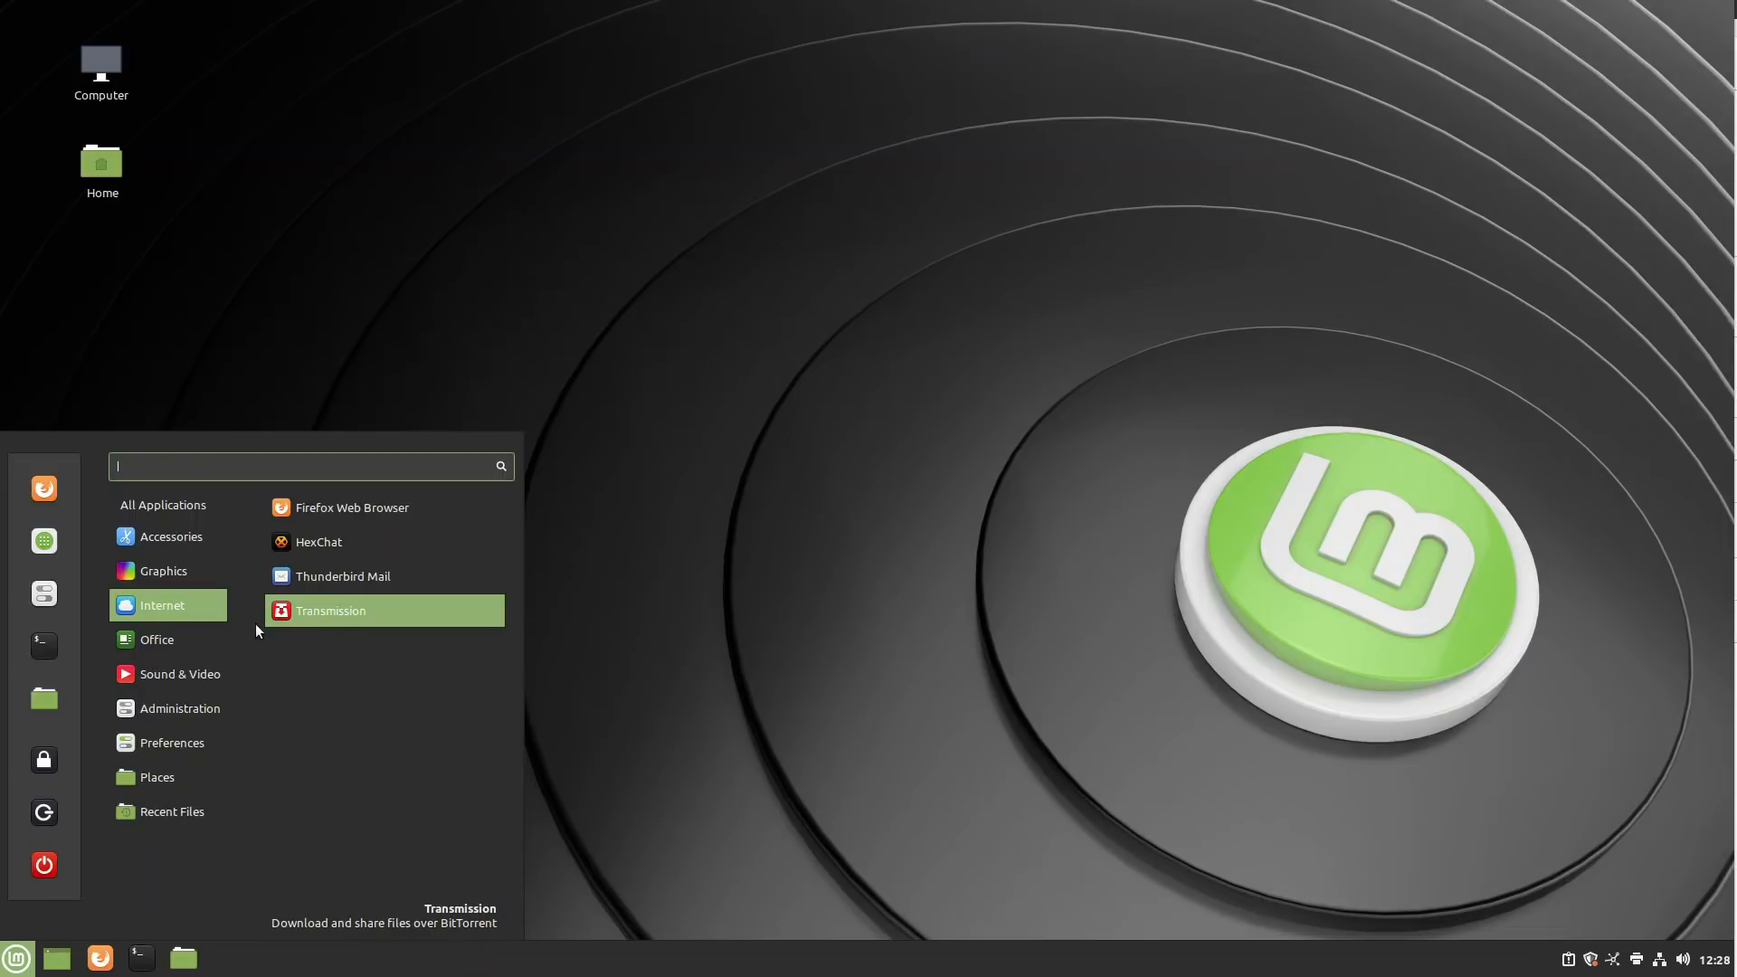
mouse_move(143, 642)
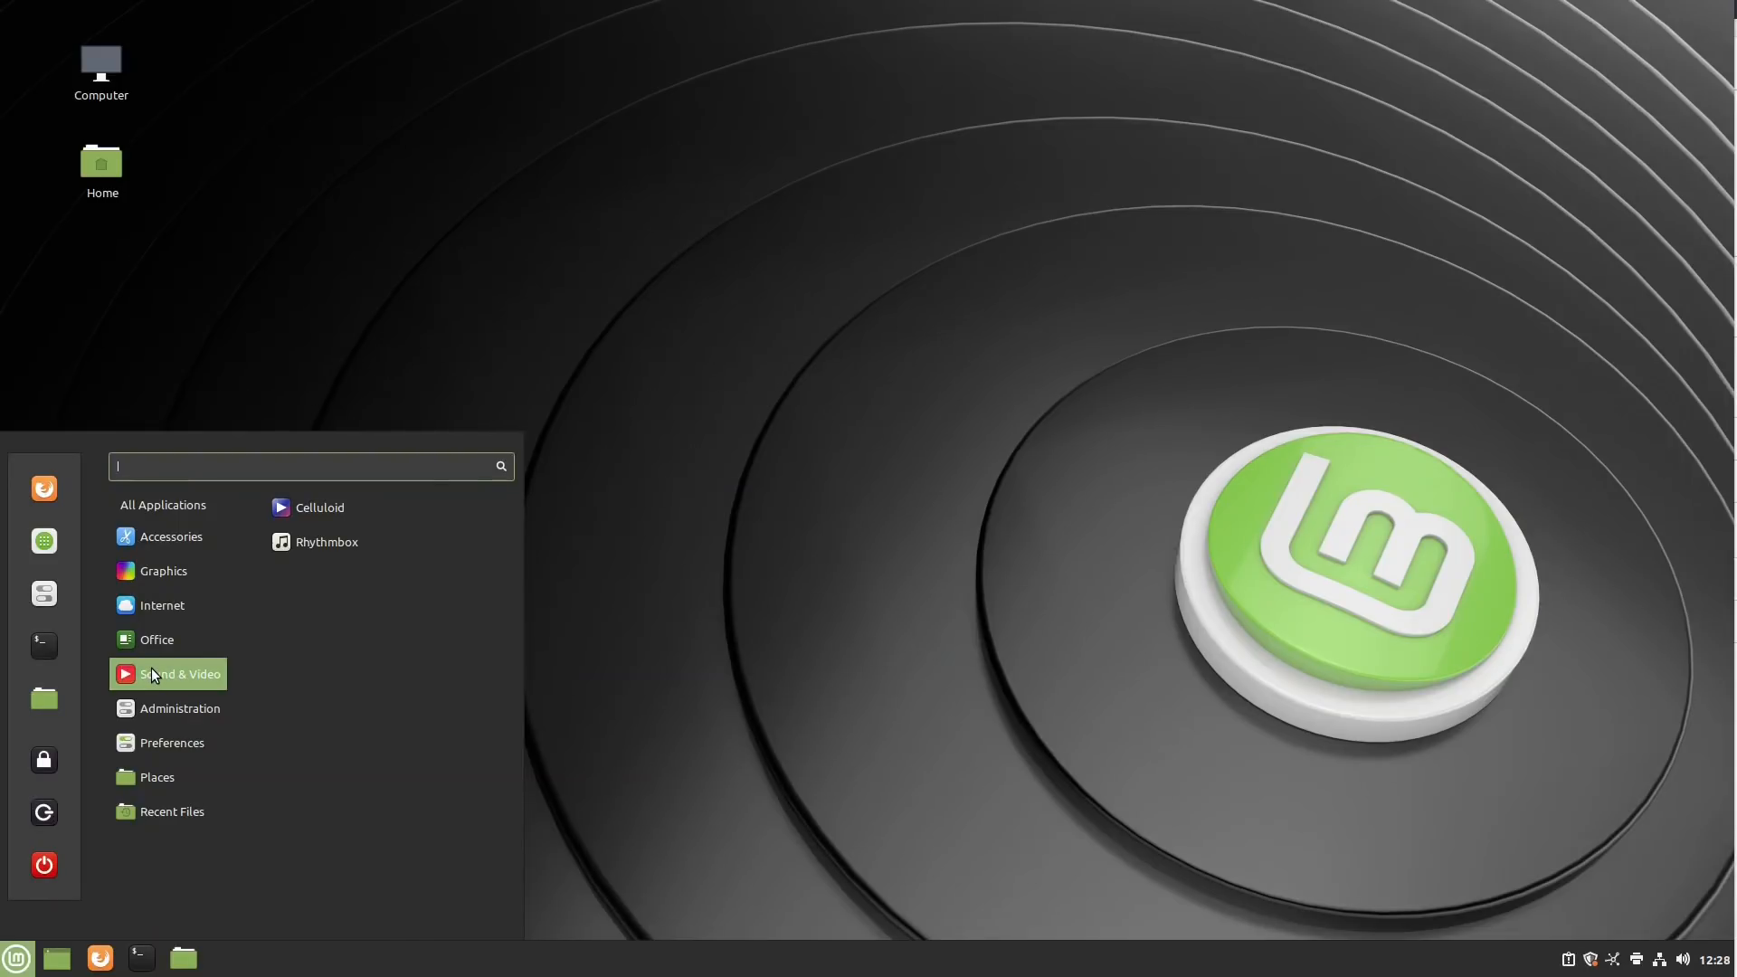
mouse_move(172, 709)
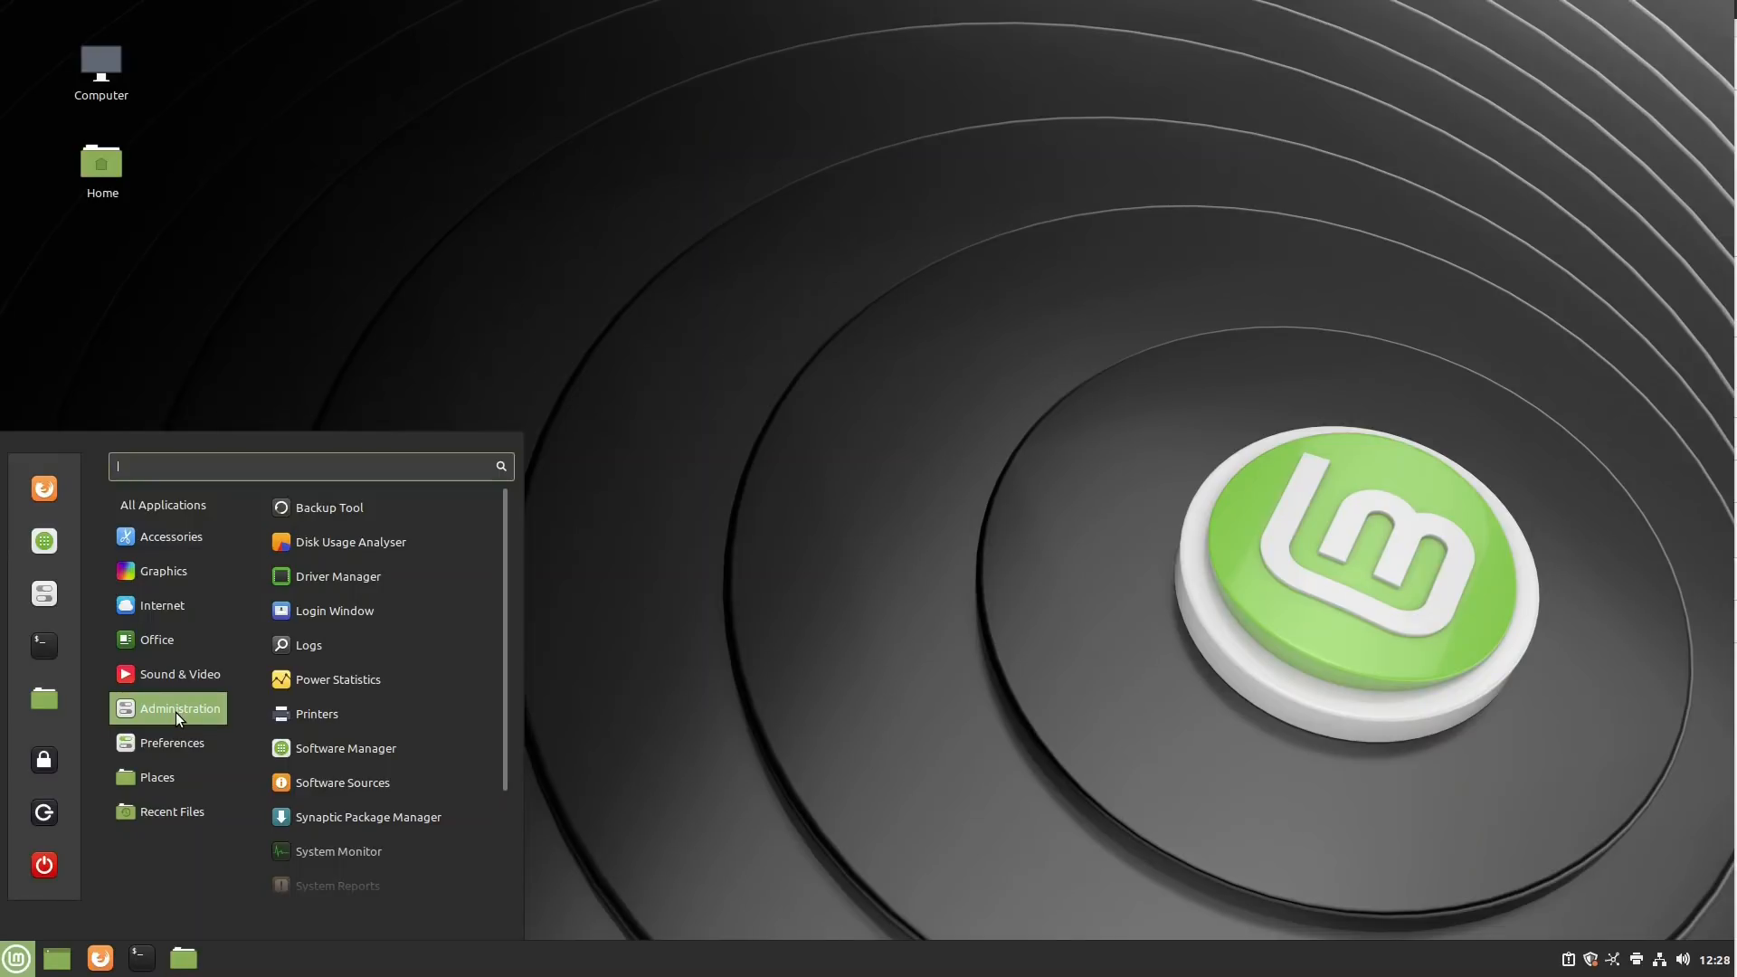
Examine the full list of settings tools in the Preferences category
mouse_move(159, 743)
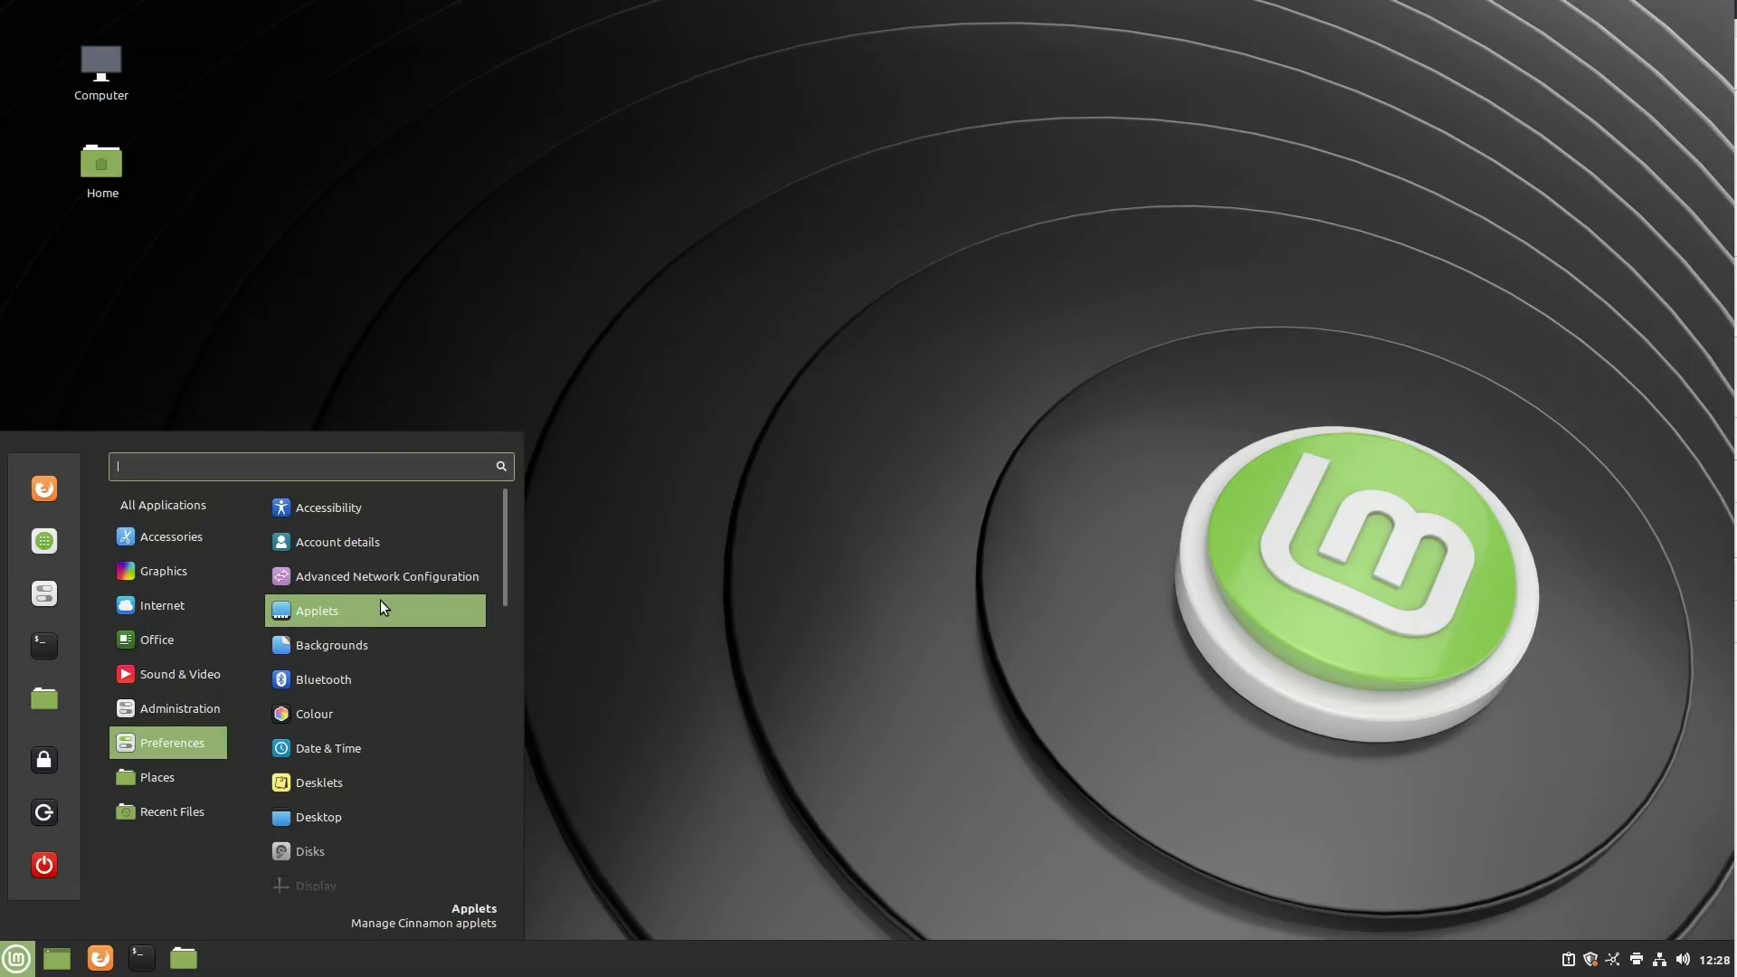
scroll(381, 653, "down", 3)
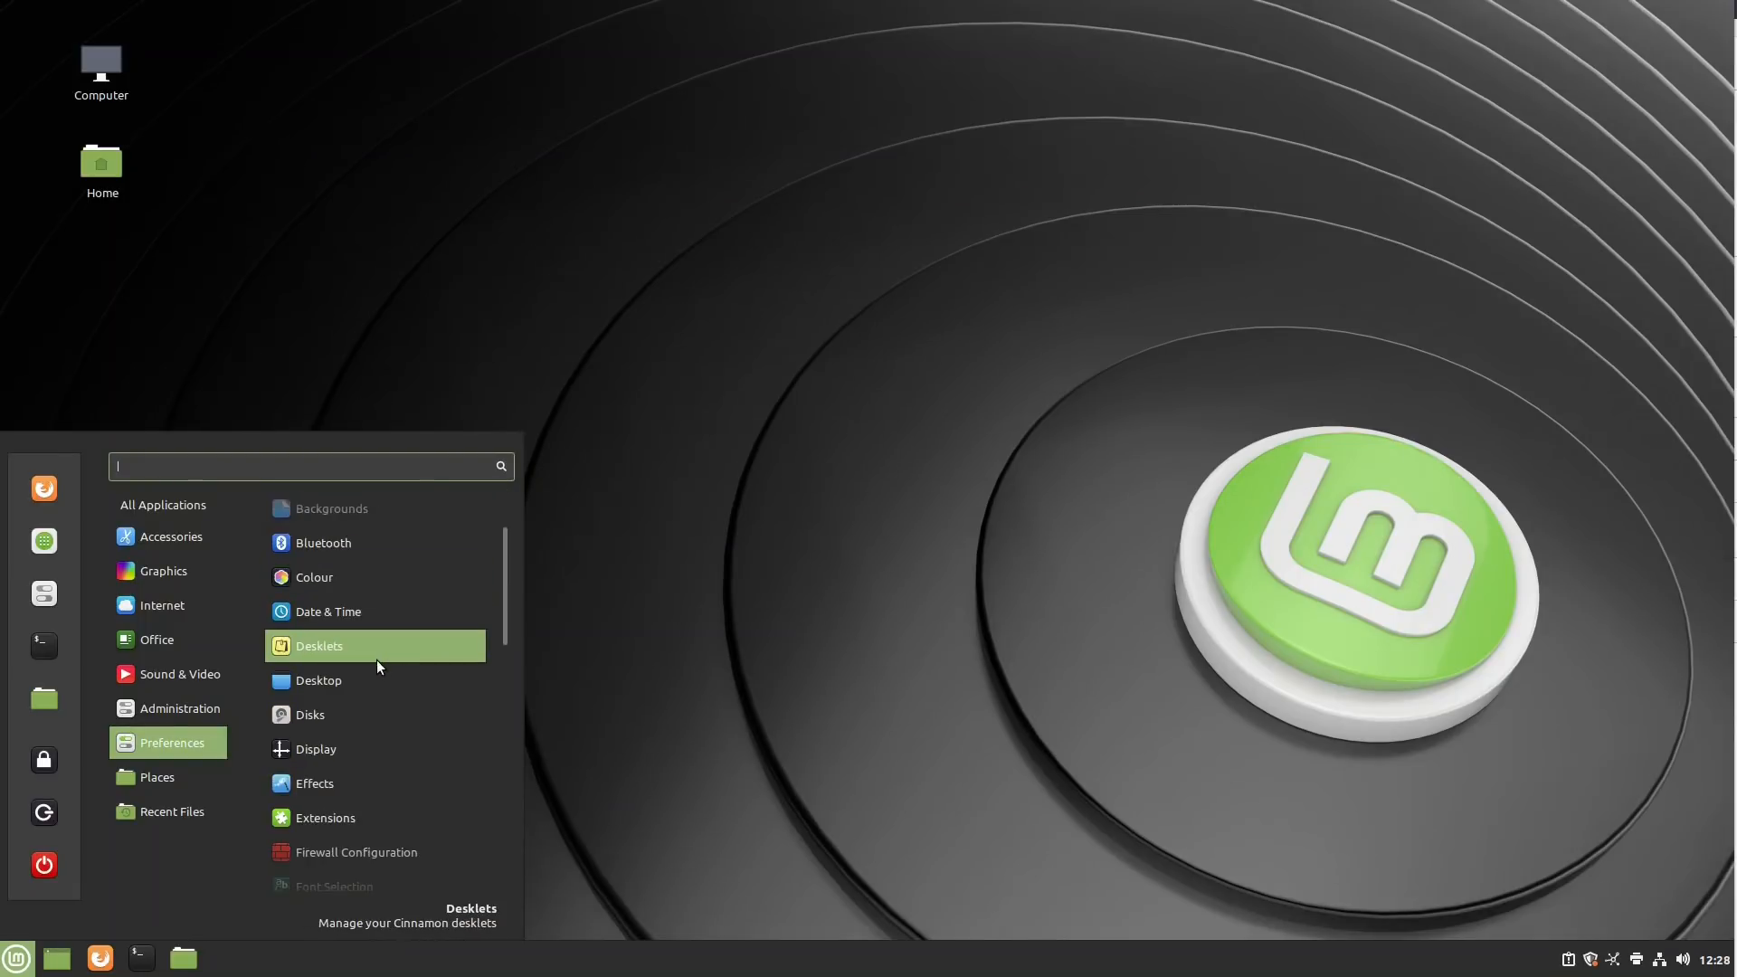
scroll(362, 603, "down", 3)
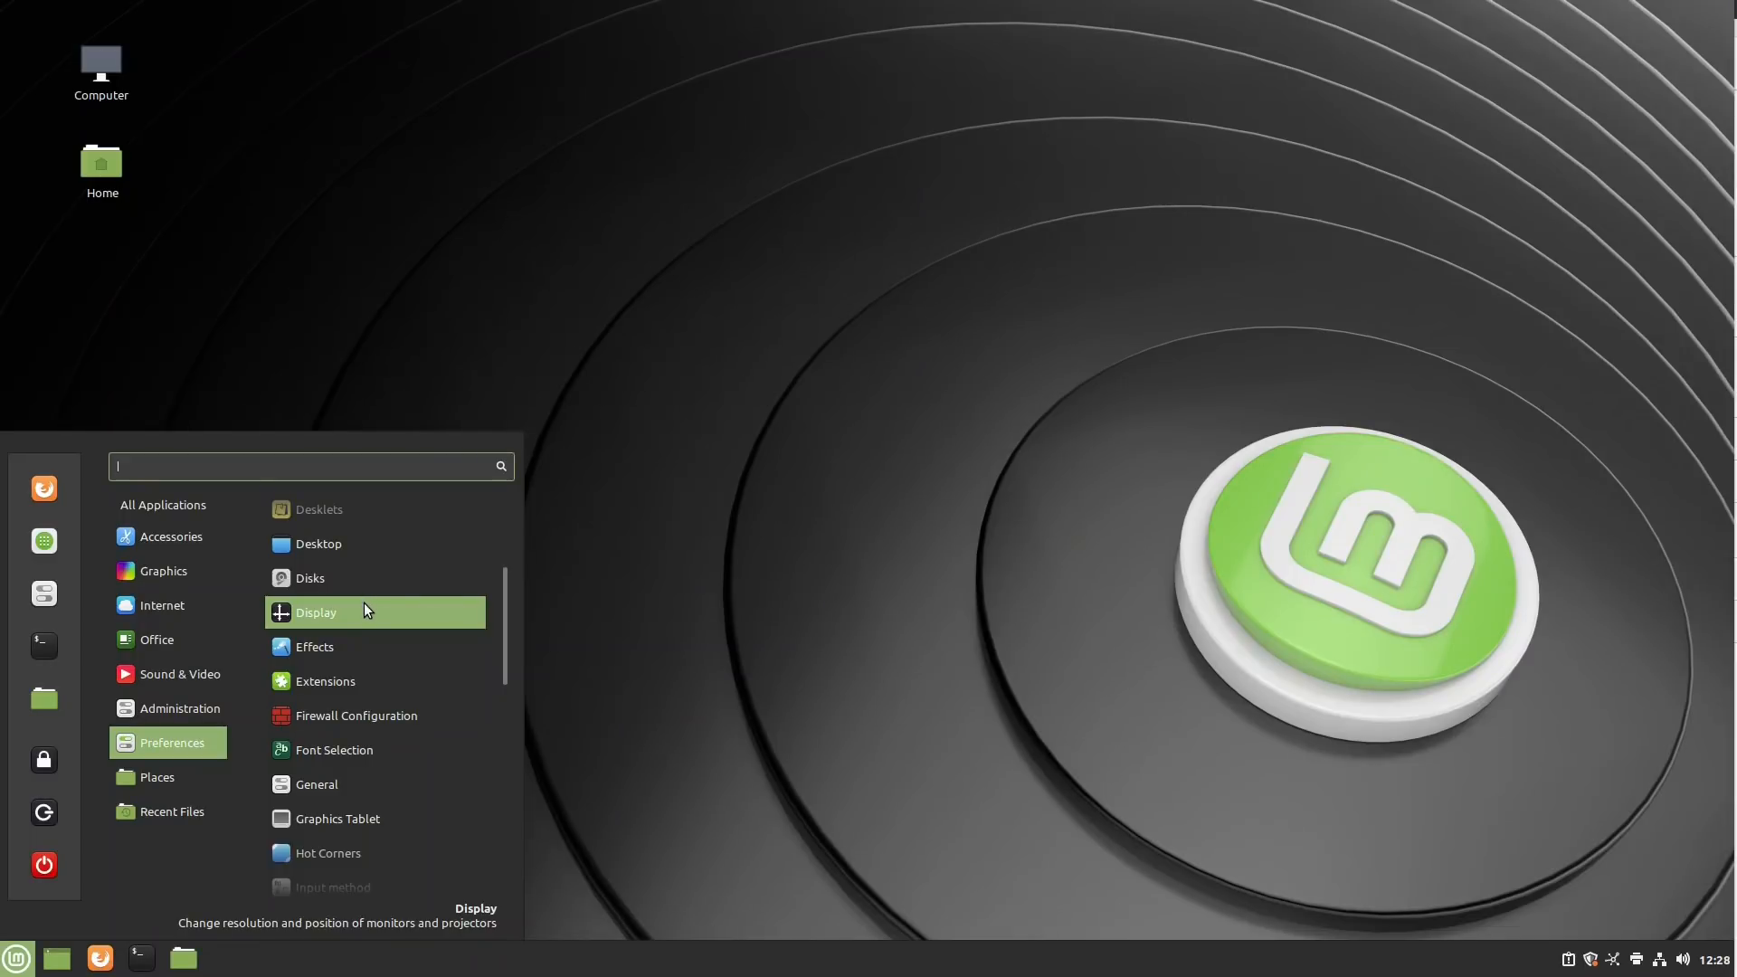
scroll(363, 606, "down", 3)
scroll(364, 620, "down", 4)
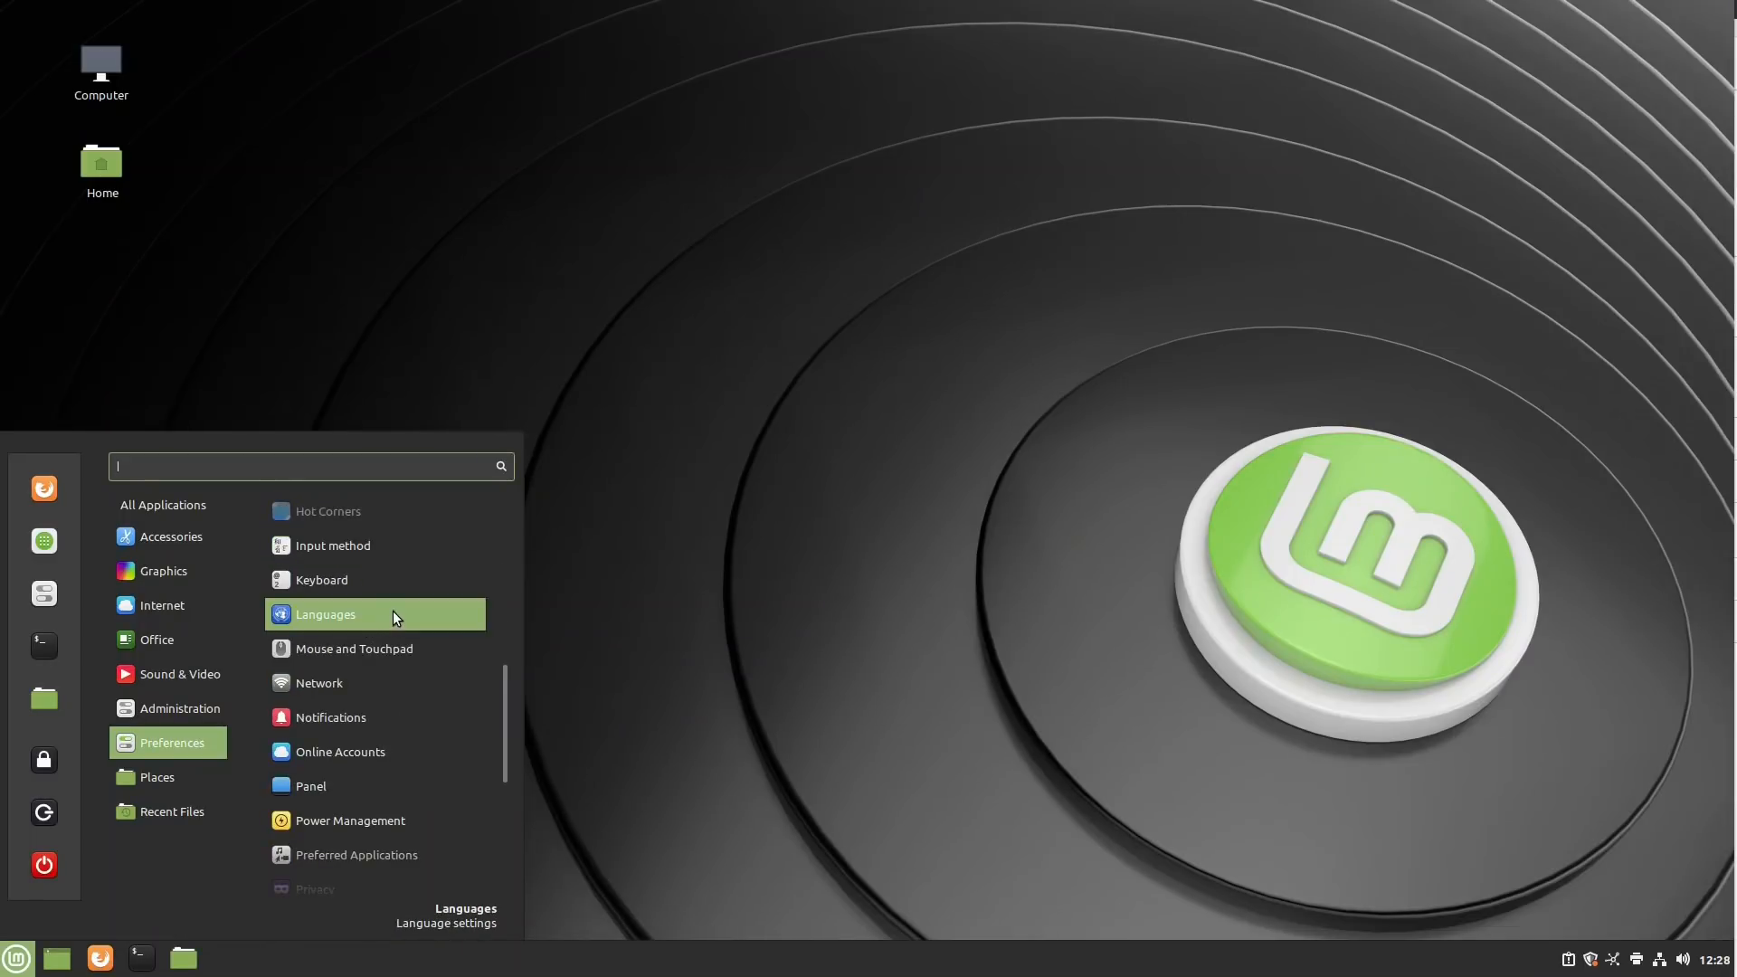
scroll(391, 614, "down", 3)
scroll(389, 616, "down", 3)
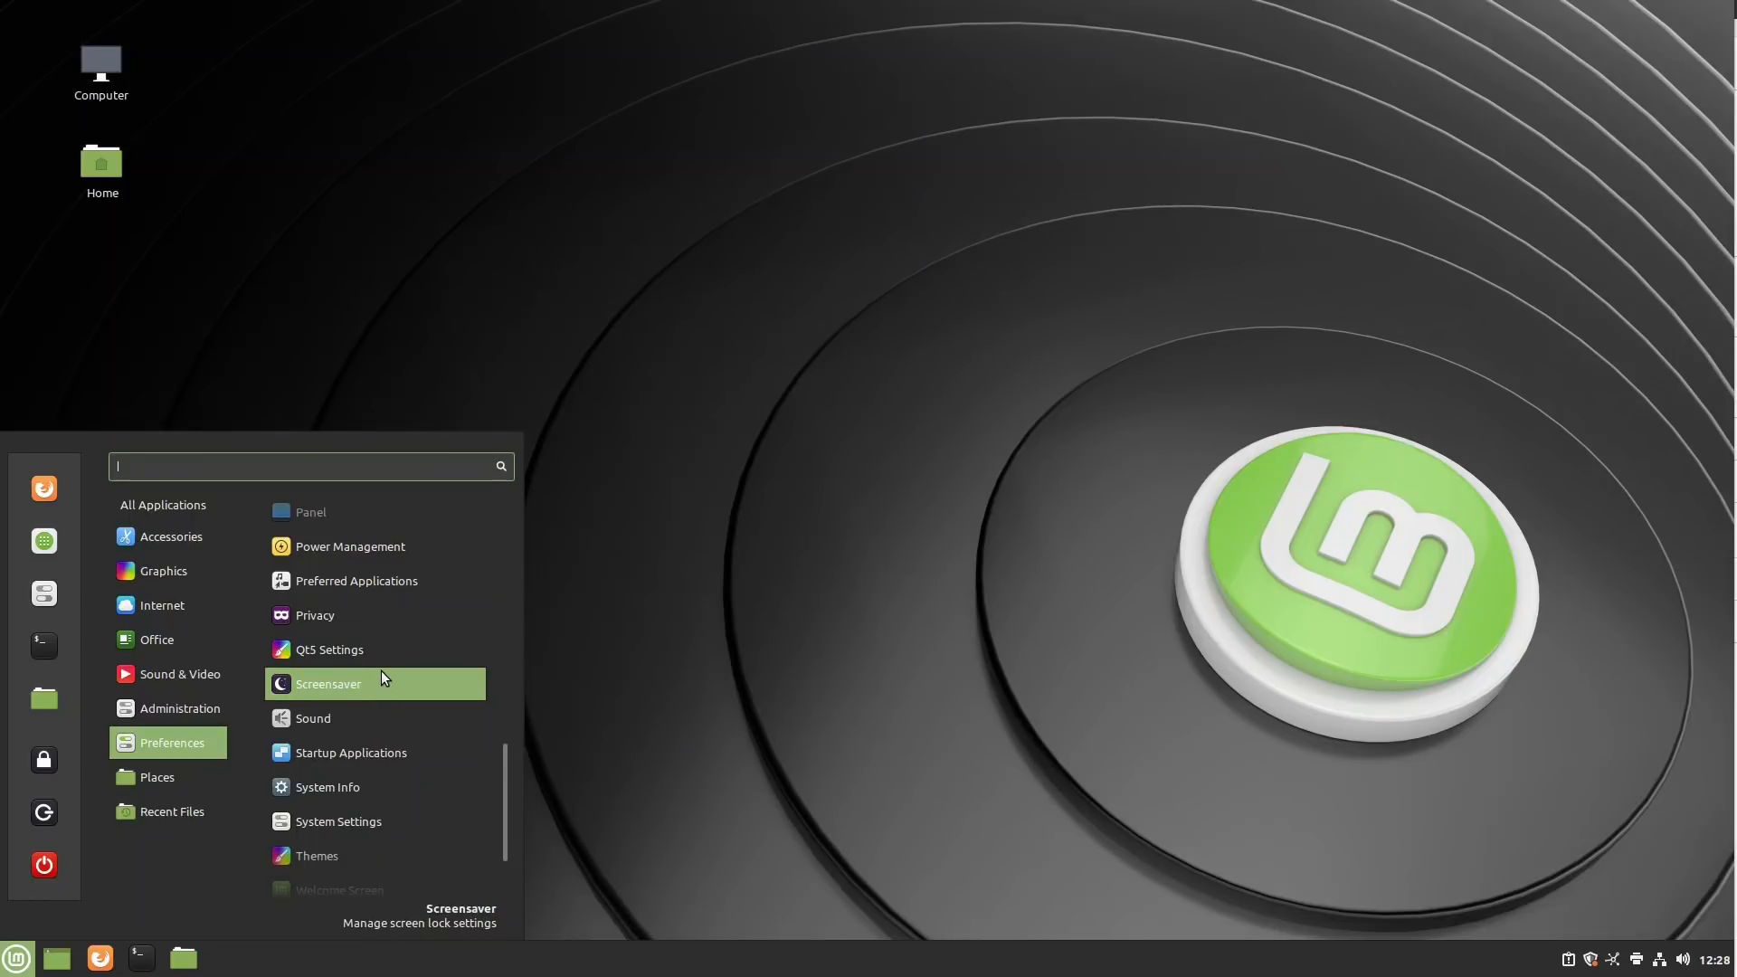
scroll(380, 677, "down", 3)
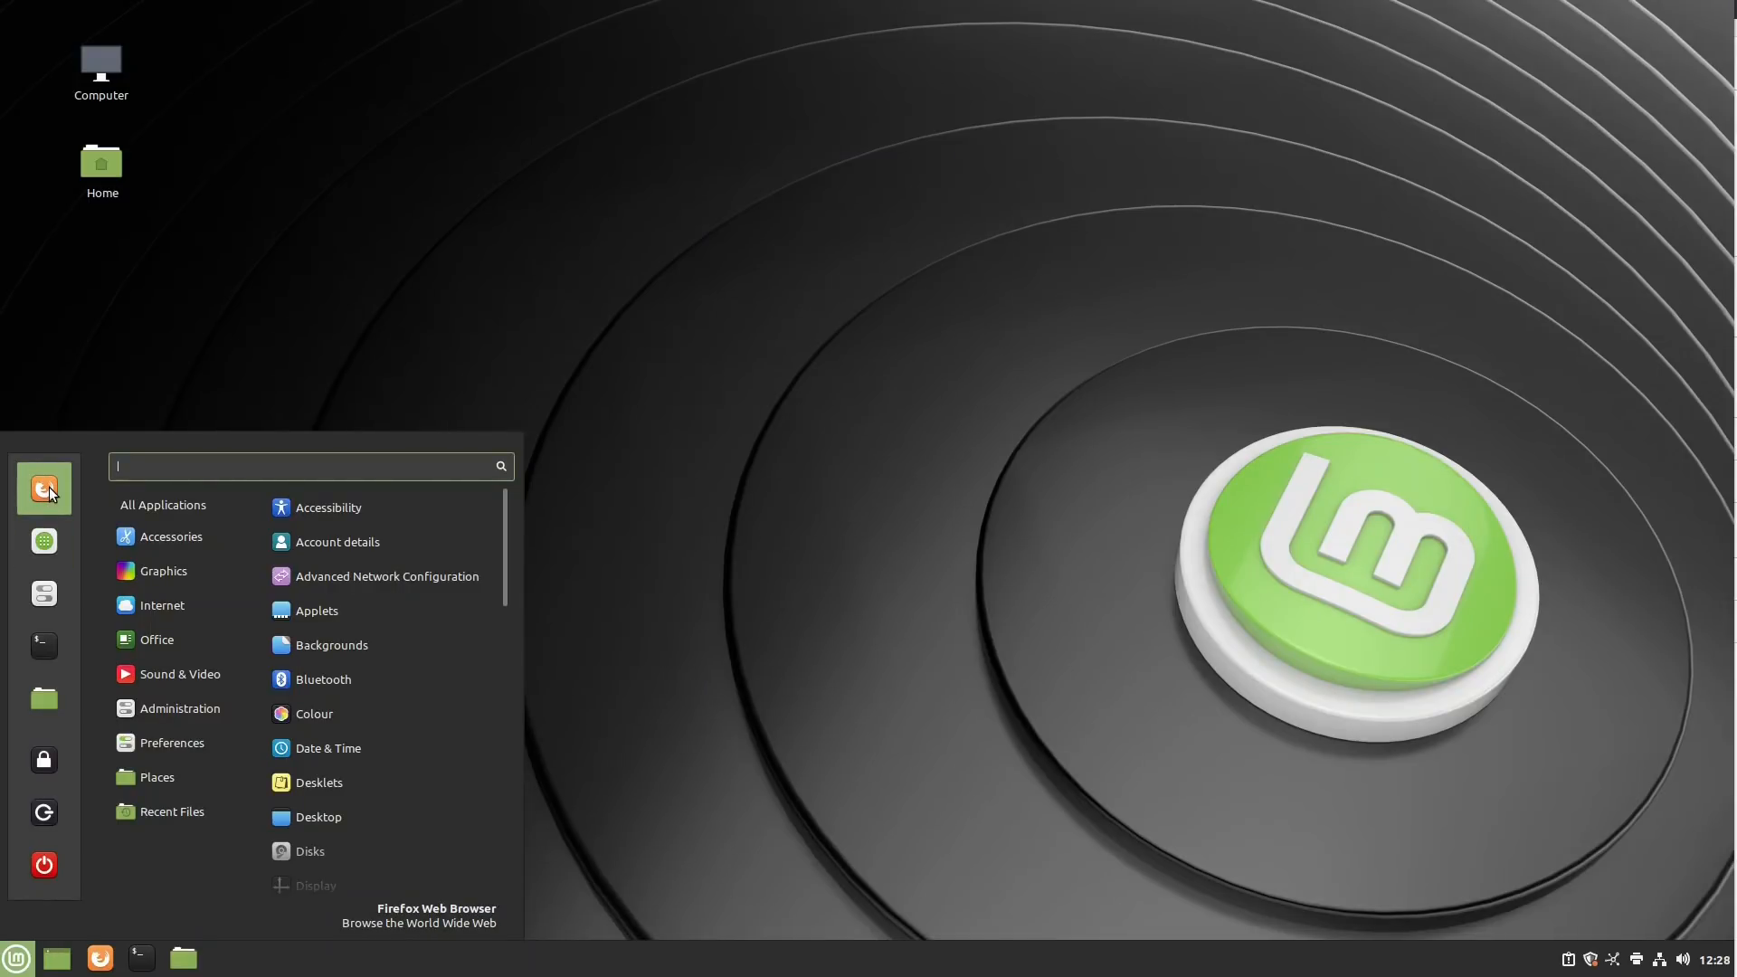
Open the Software Manager to view its editors' picks and categories, and close it
left_click(47, 549)
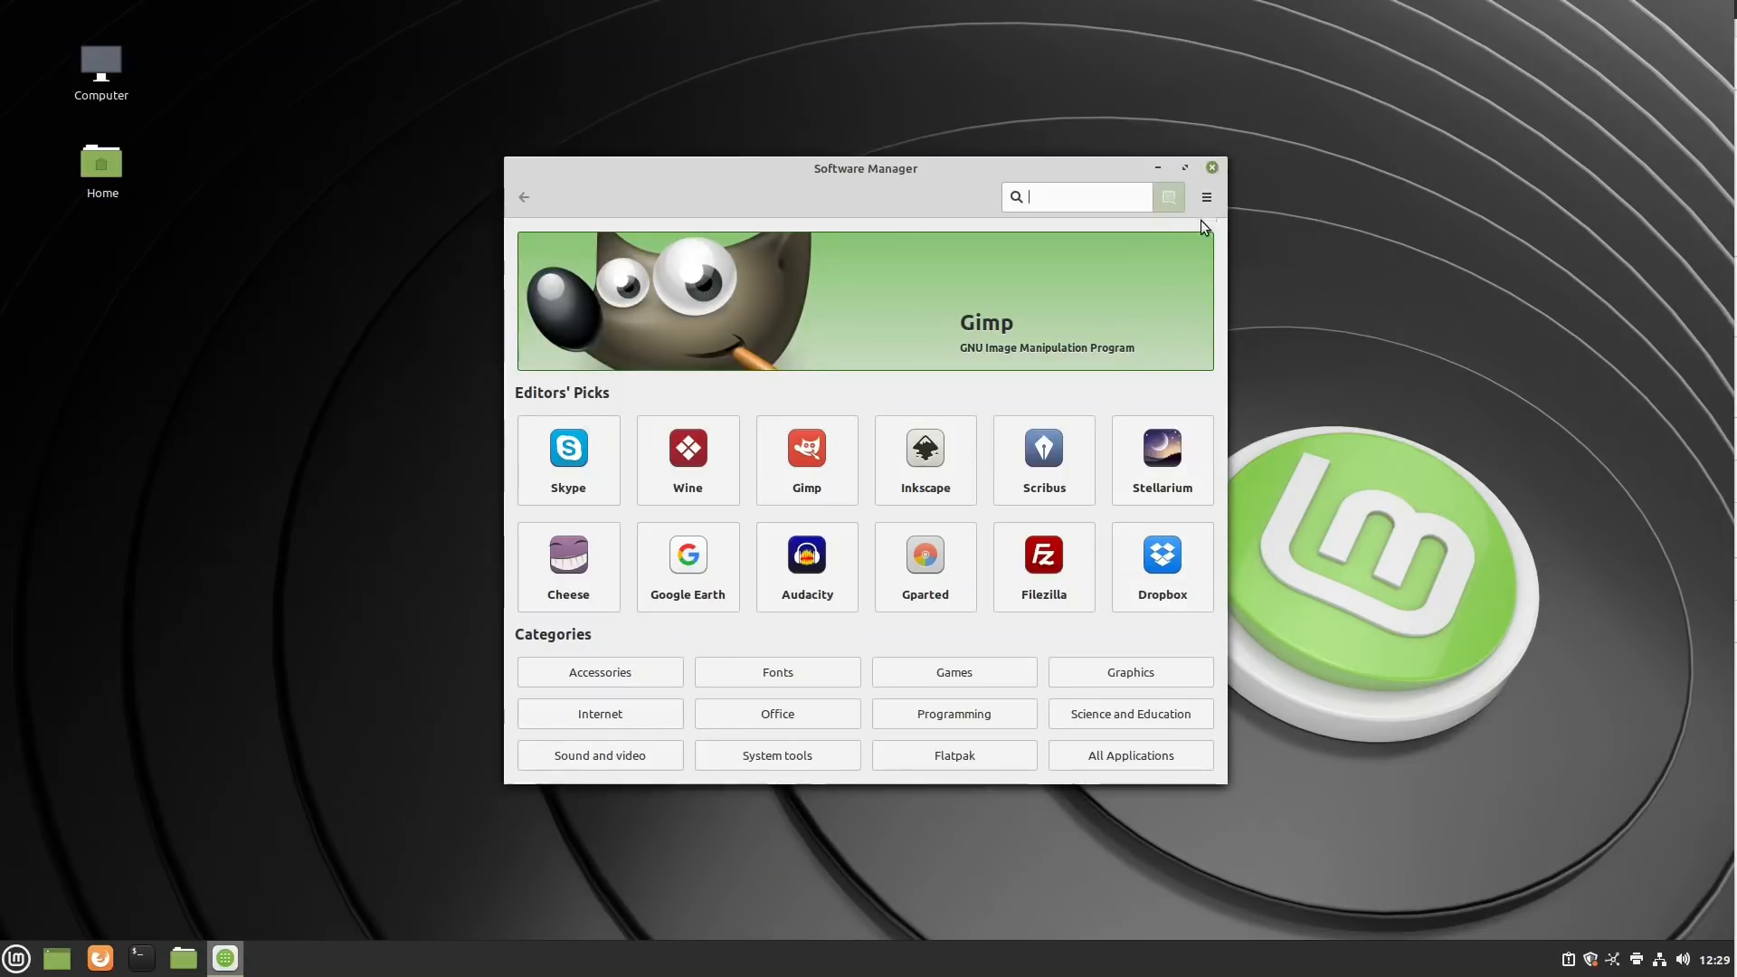
left_click(1212, 167)
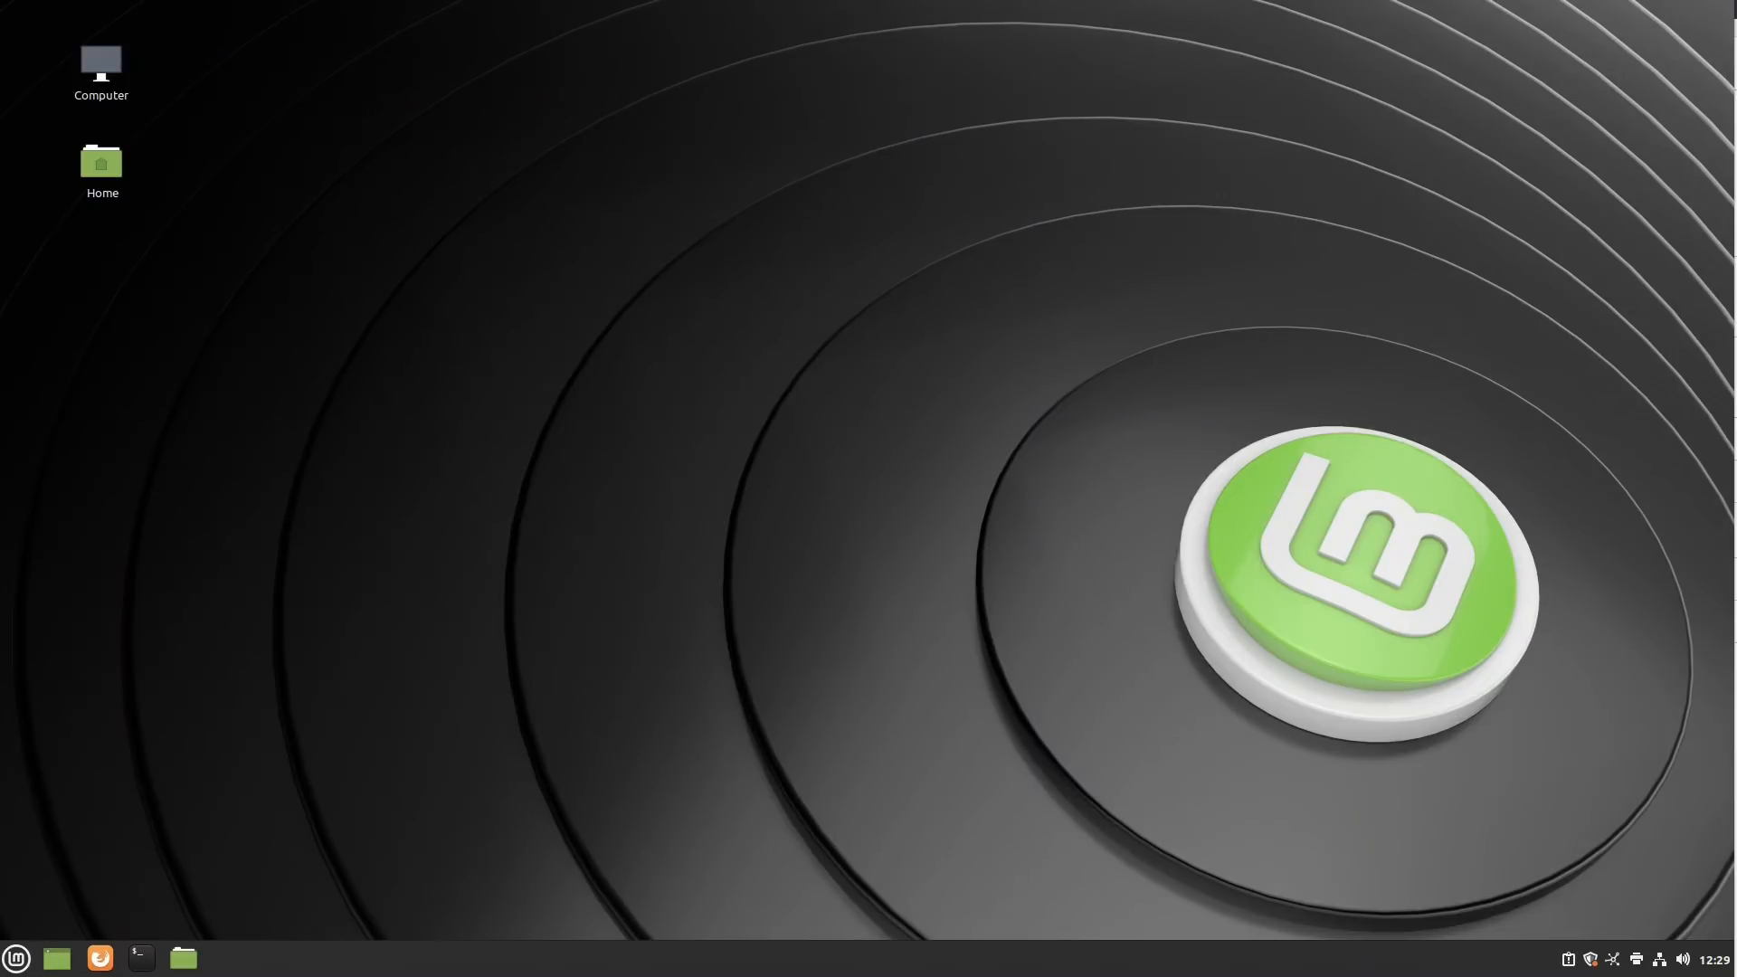
Open System Settings, browse the Linux Mint and Ulyana background collections, and return to the settings overview
left_click(11, 960)
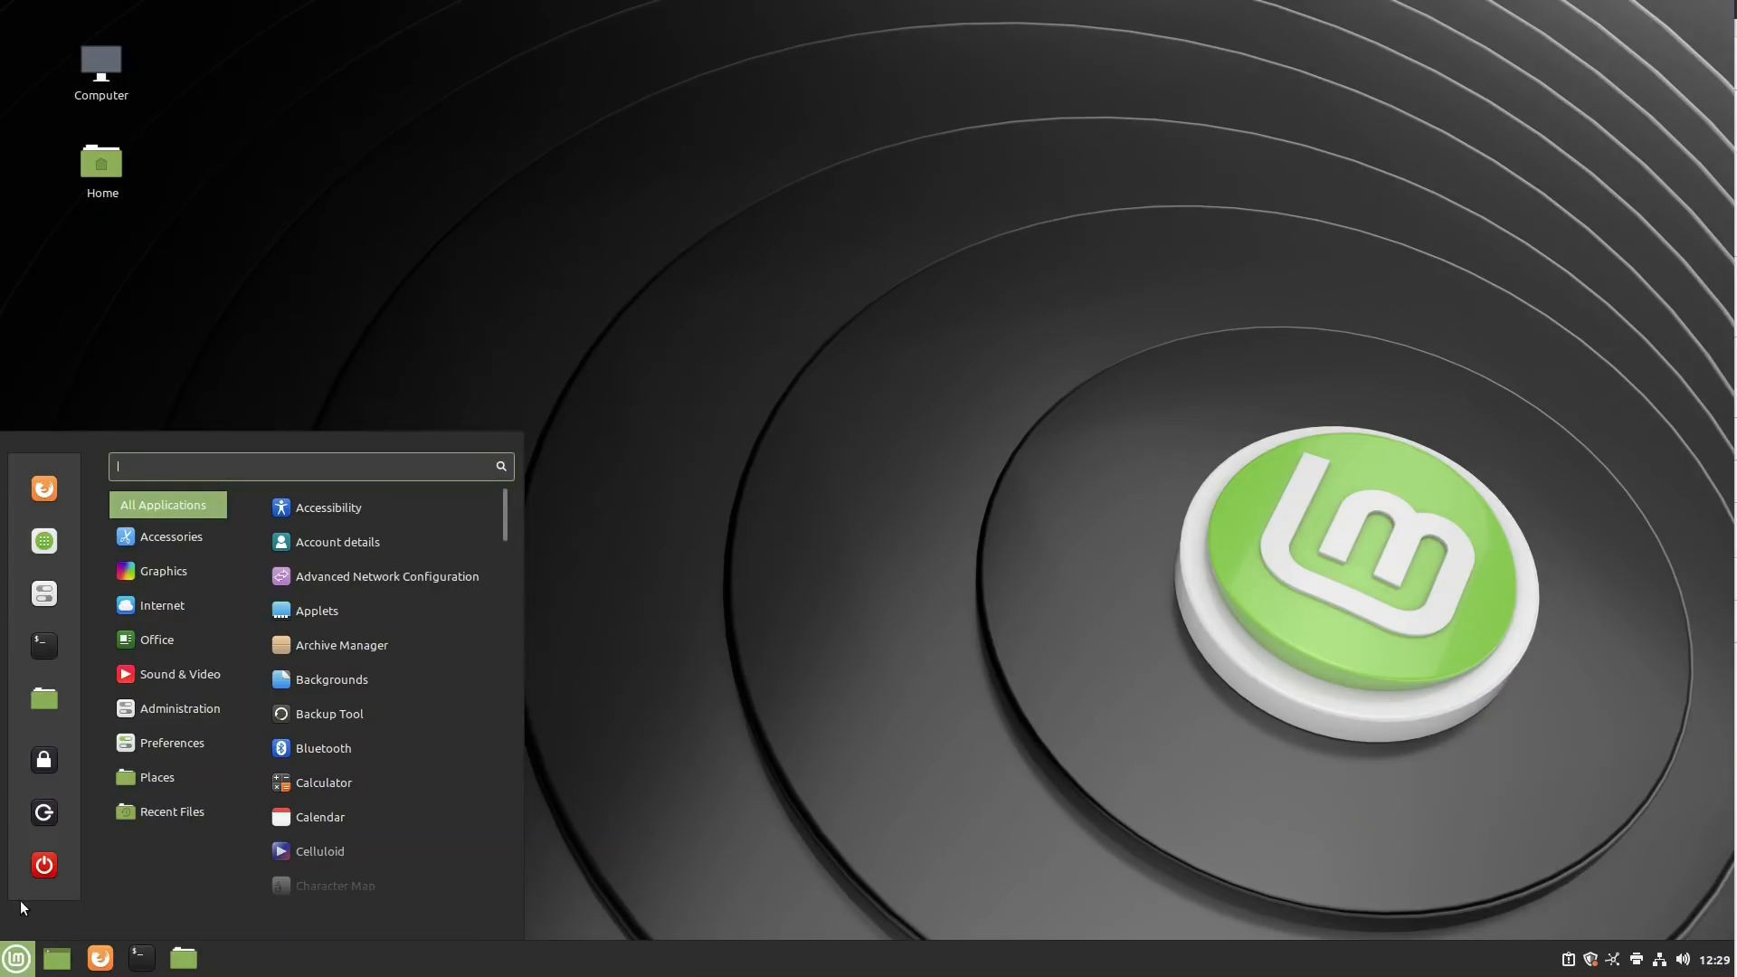
left_click(50, 599)
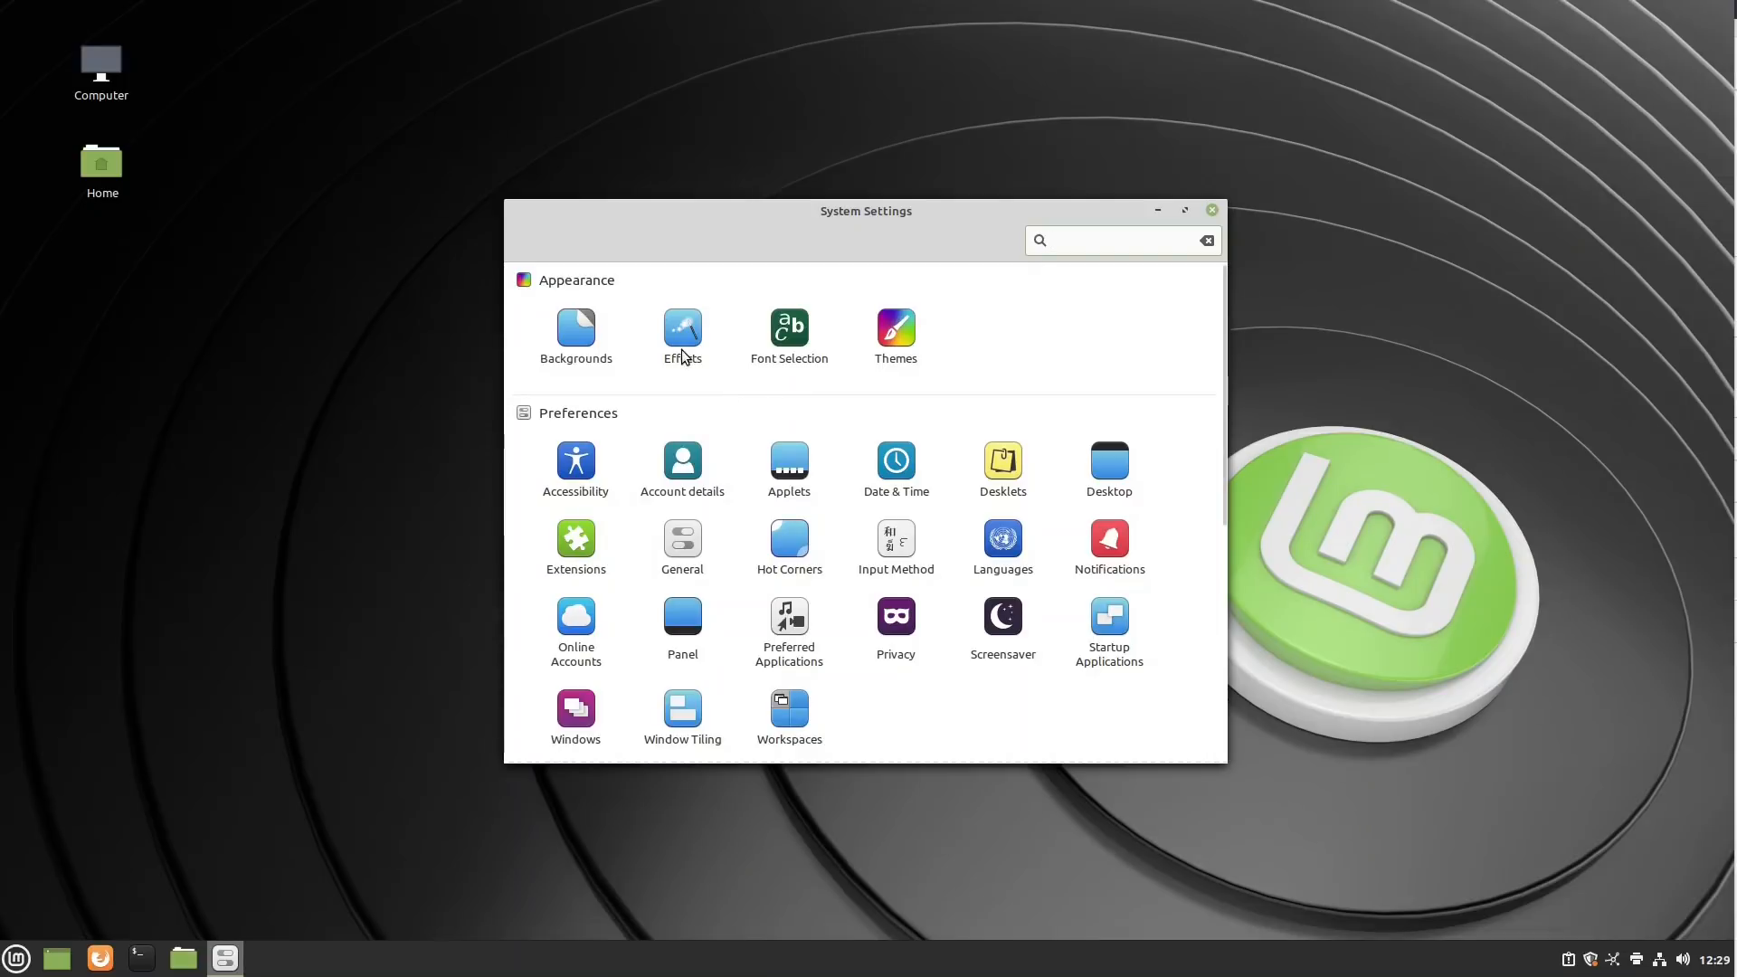
left_click(570, 331)
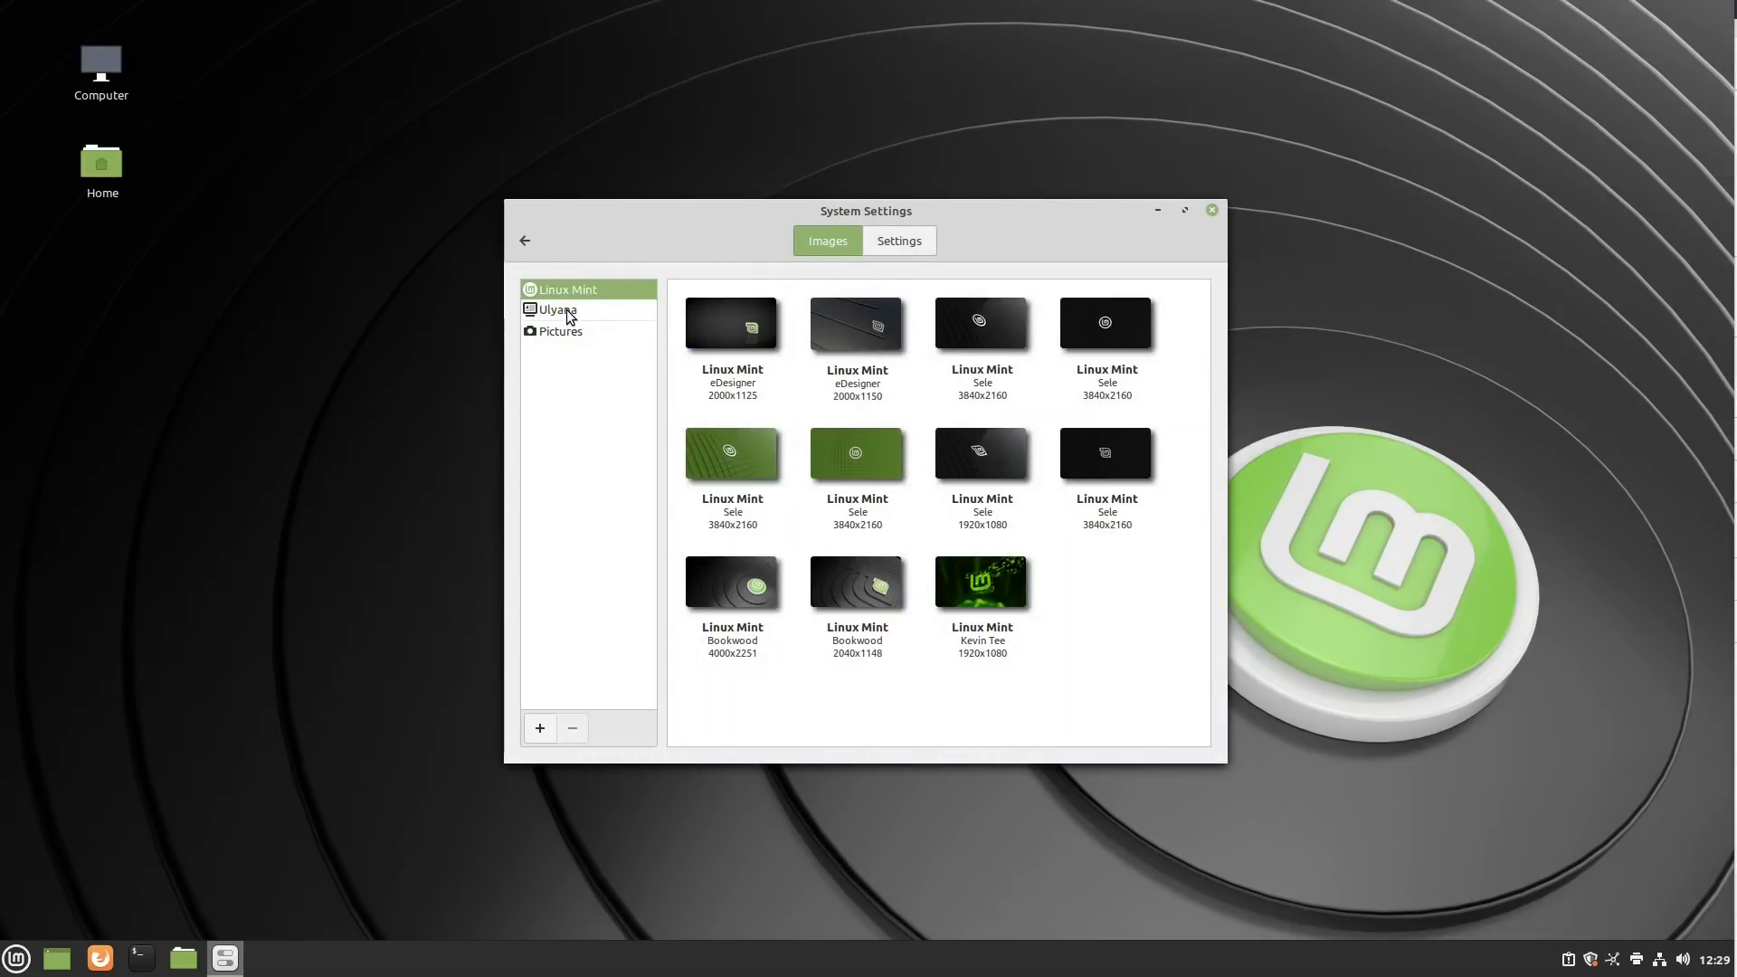
left_click(567, 310)
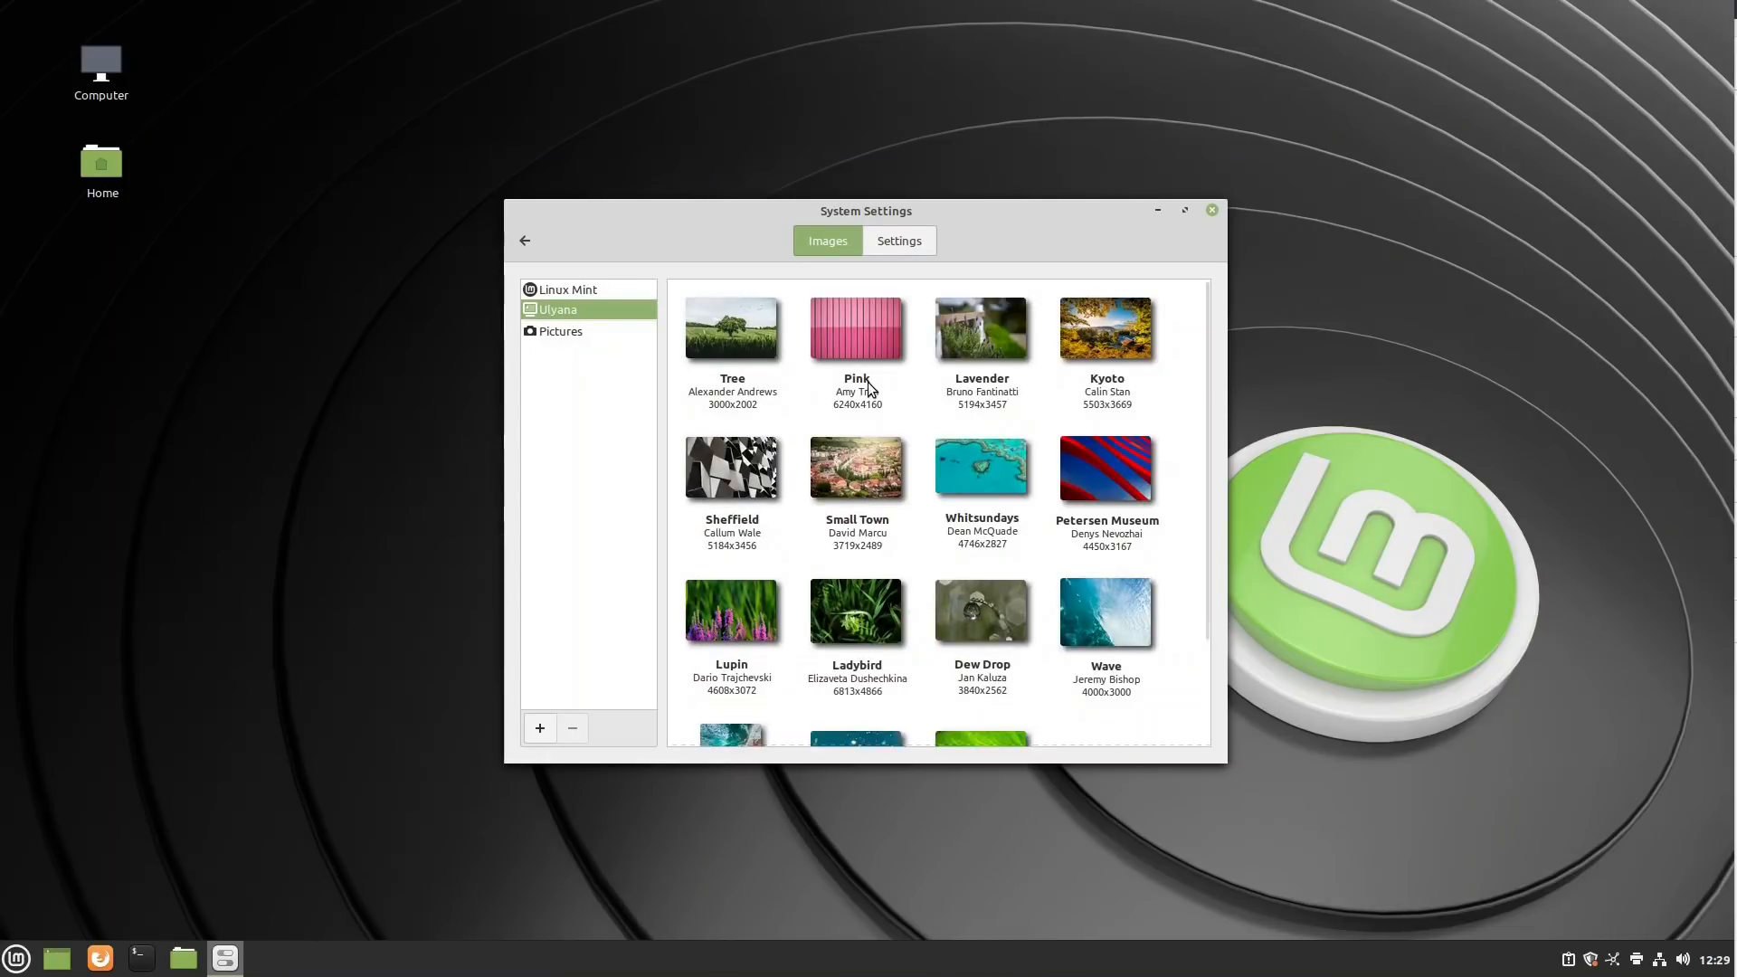
scroll(866, 385, "down", 2)
scroll(865, 387, "down", 3)
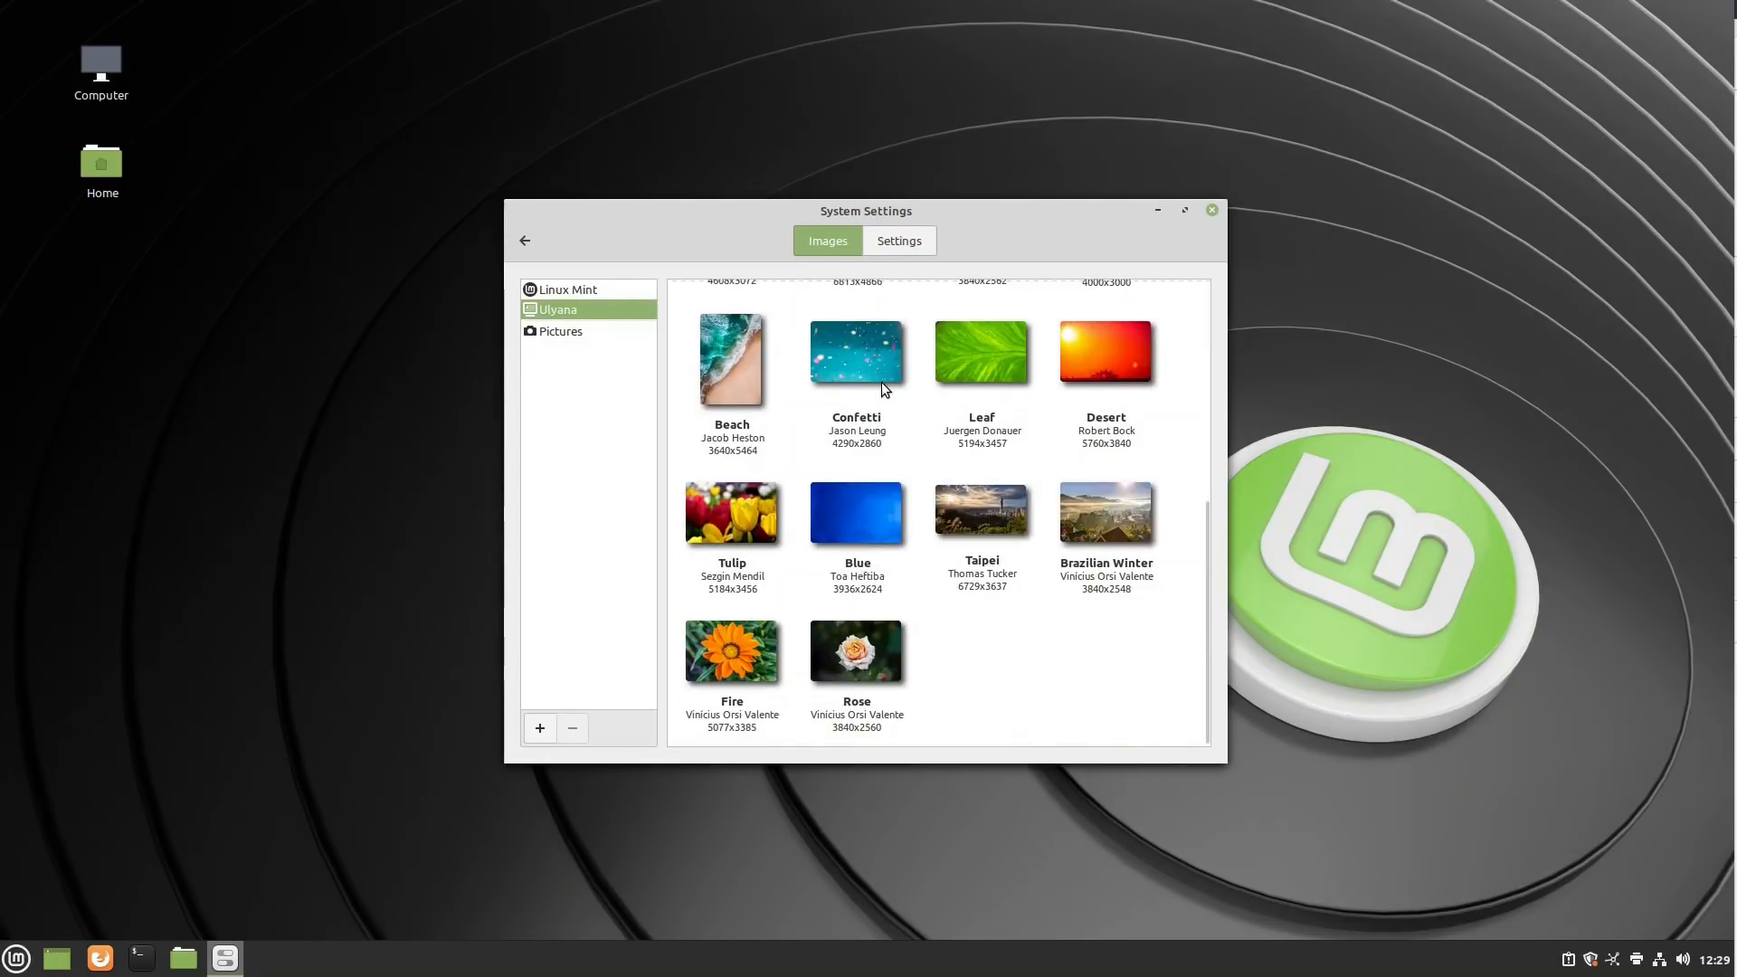
scroll(881, 379, "up", 5)
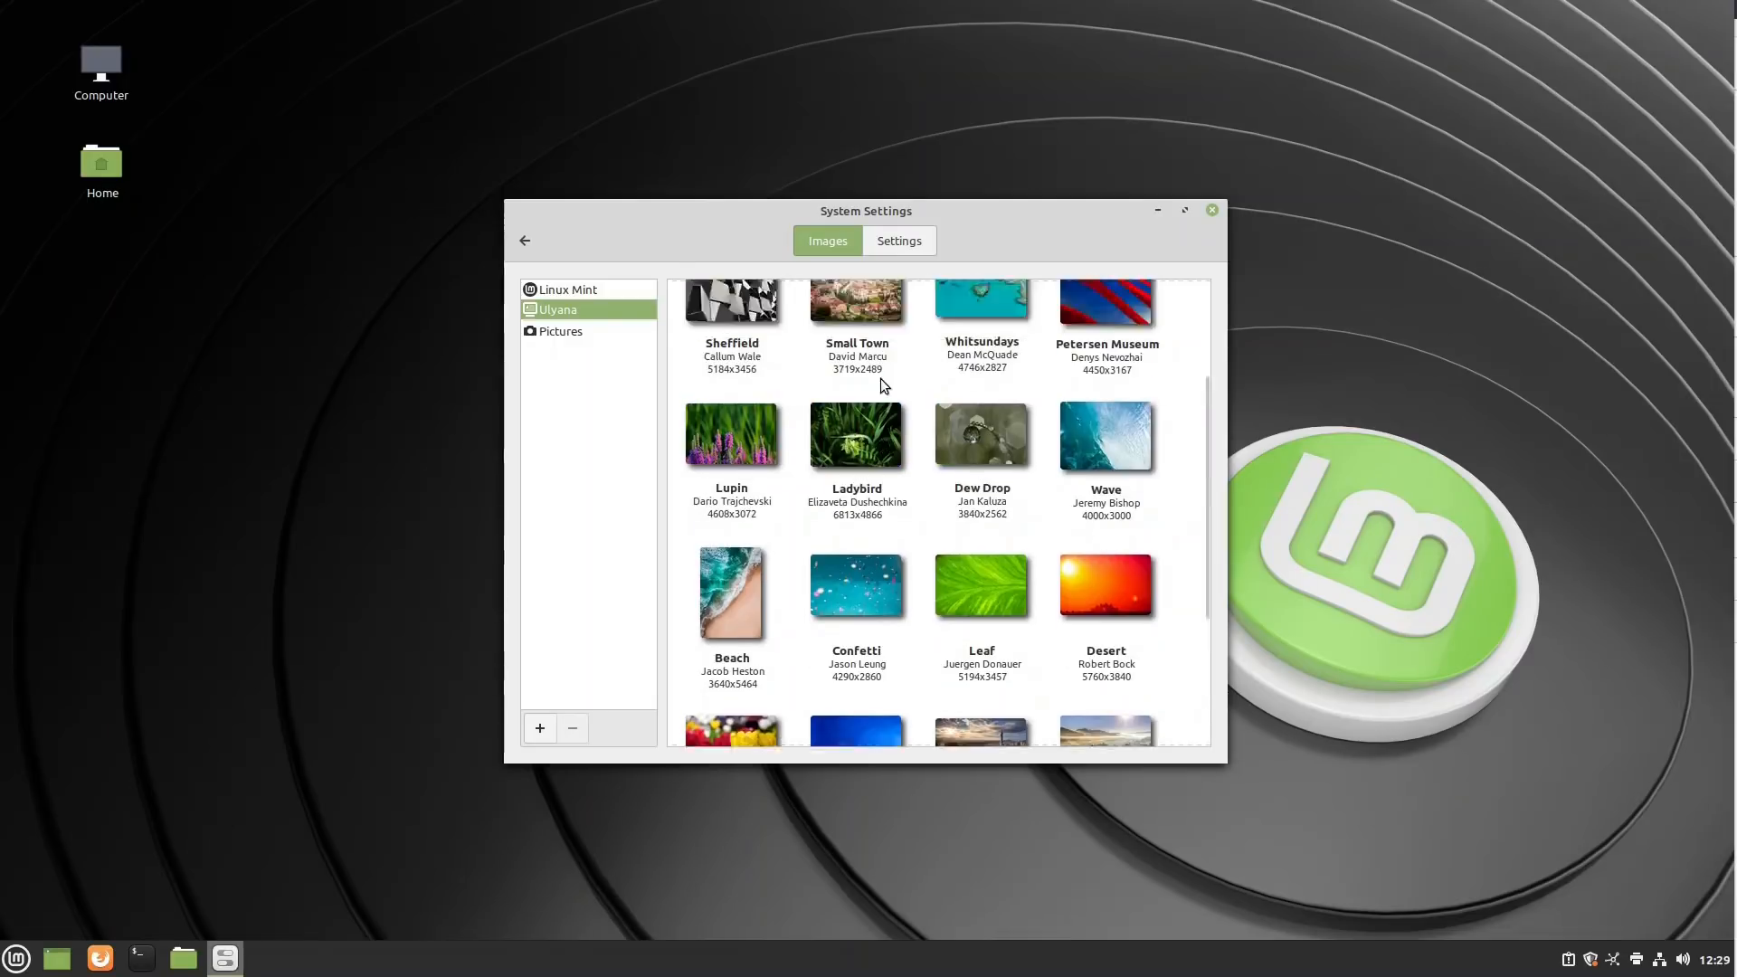
left_click(526, 241)
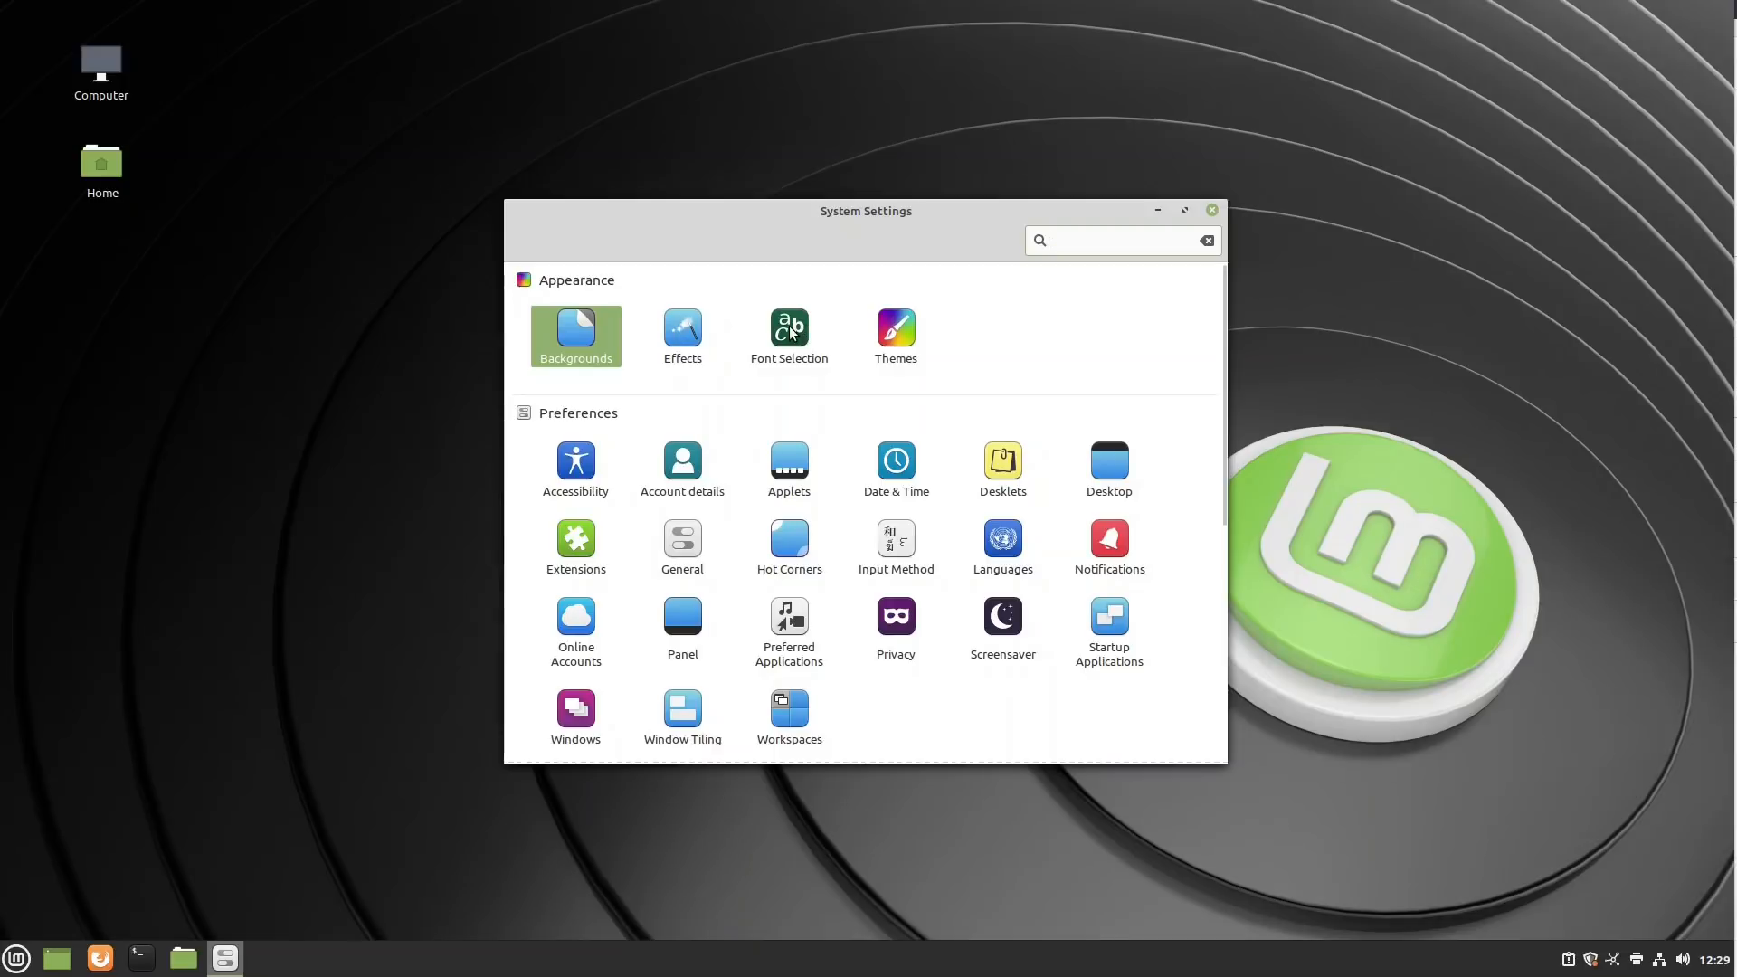
Open the Themes settings and view the available window border, icon and control themes without changing any
left_click(896, 326)
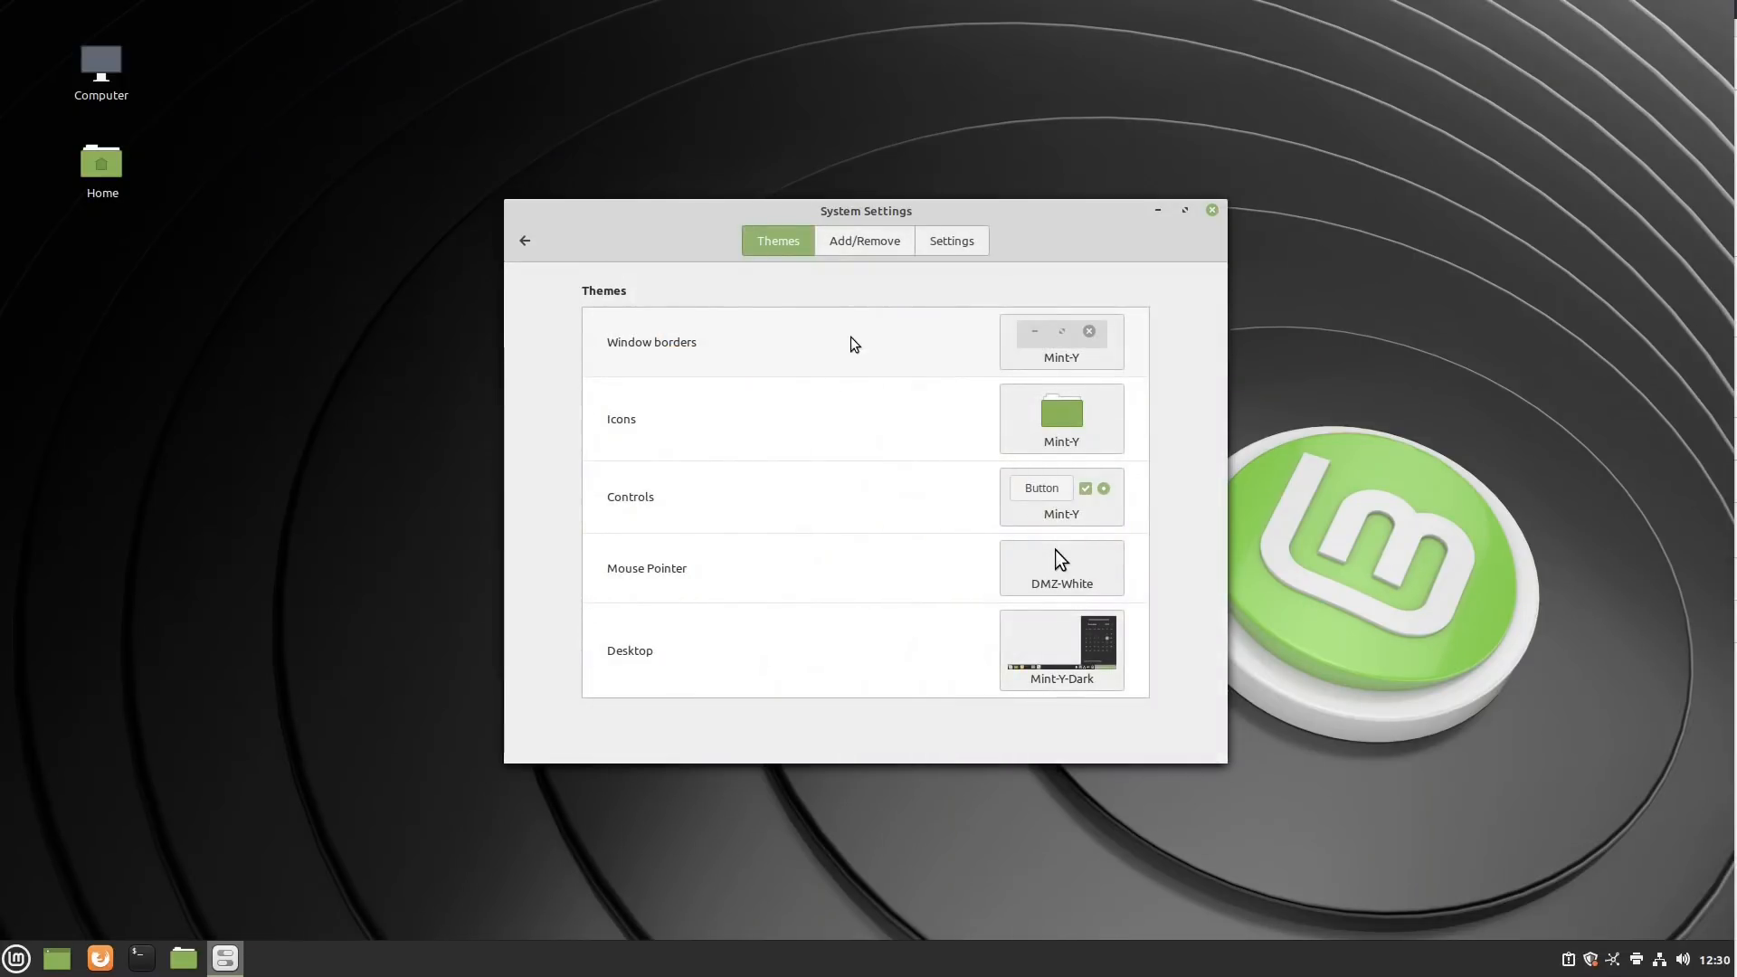
left_click_drag(1073, 212, 889, 67)
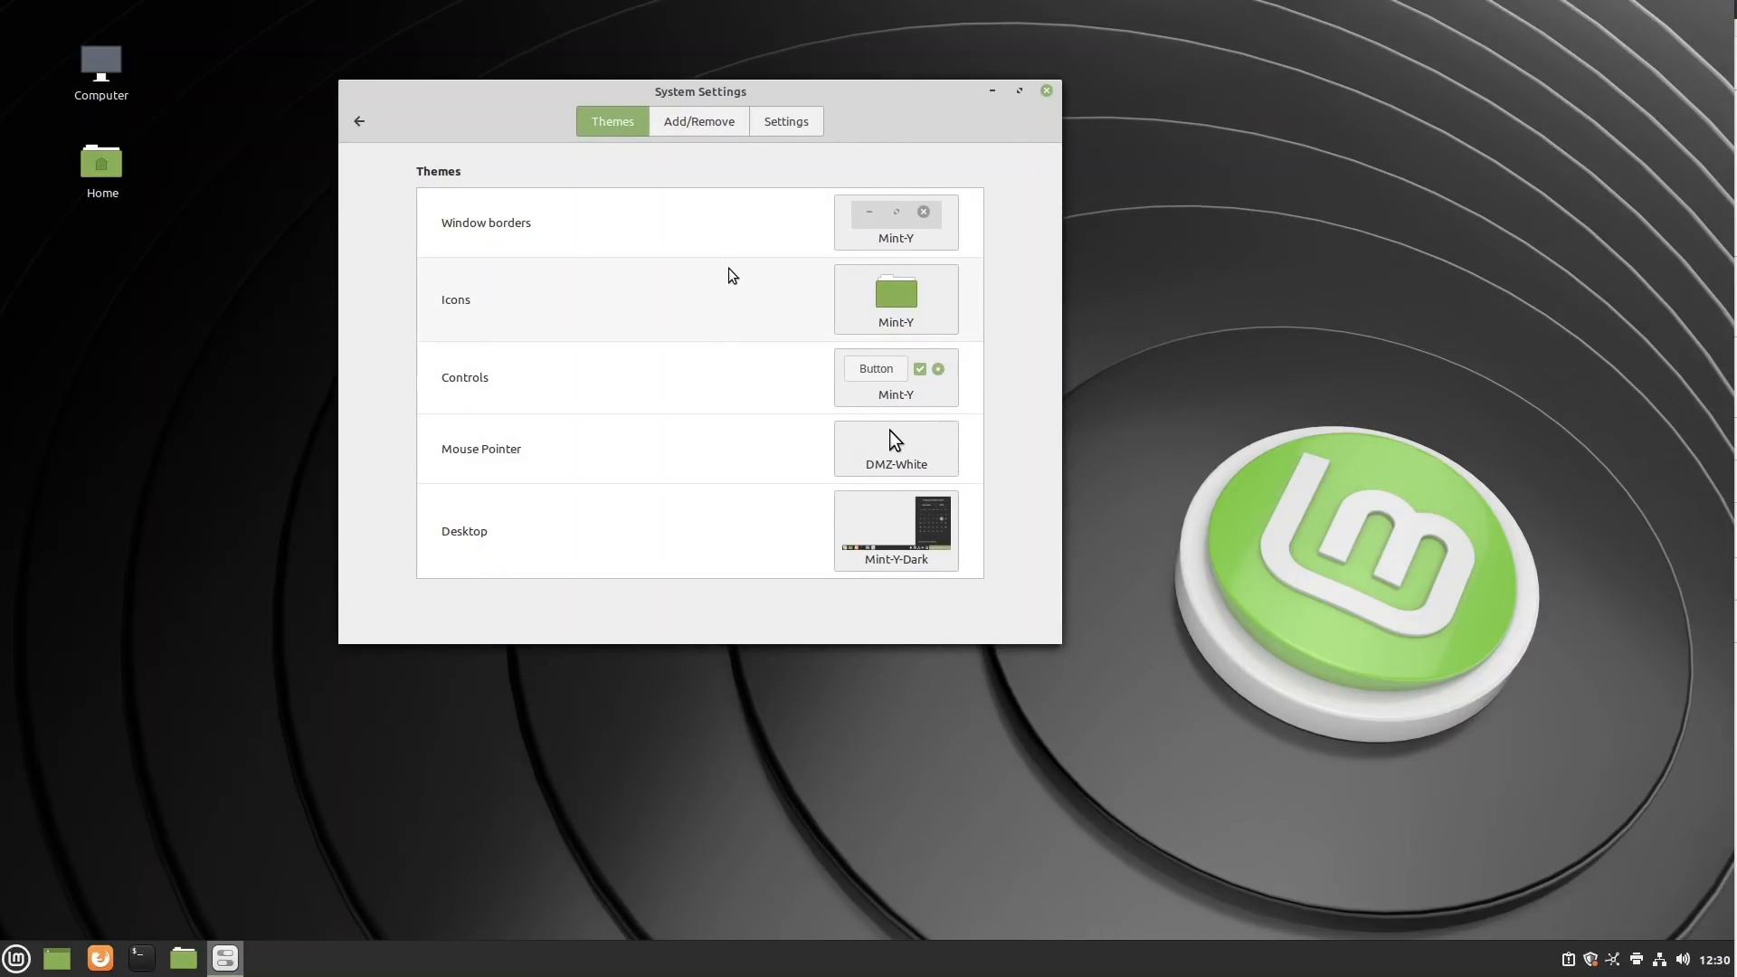
left_click(919, 238)
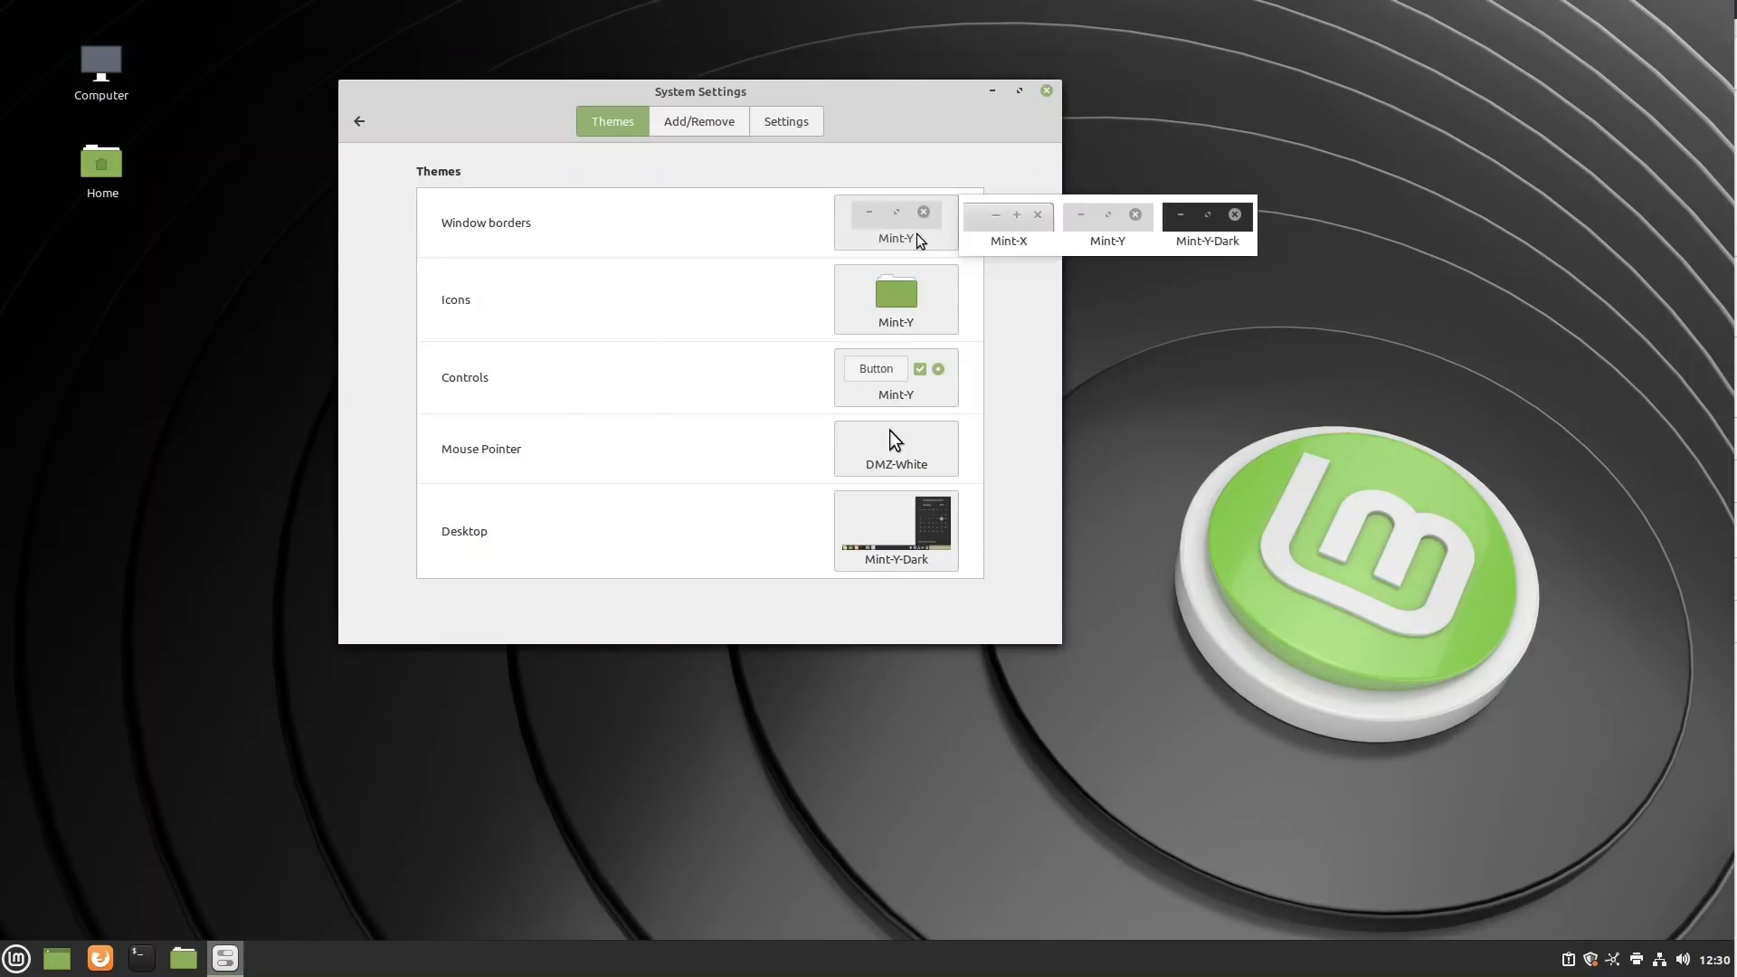
left_click(939, 318)
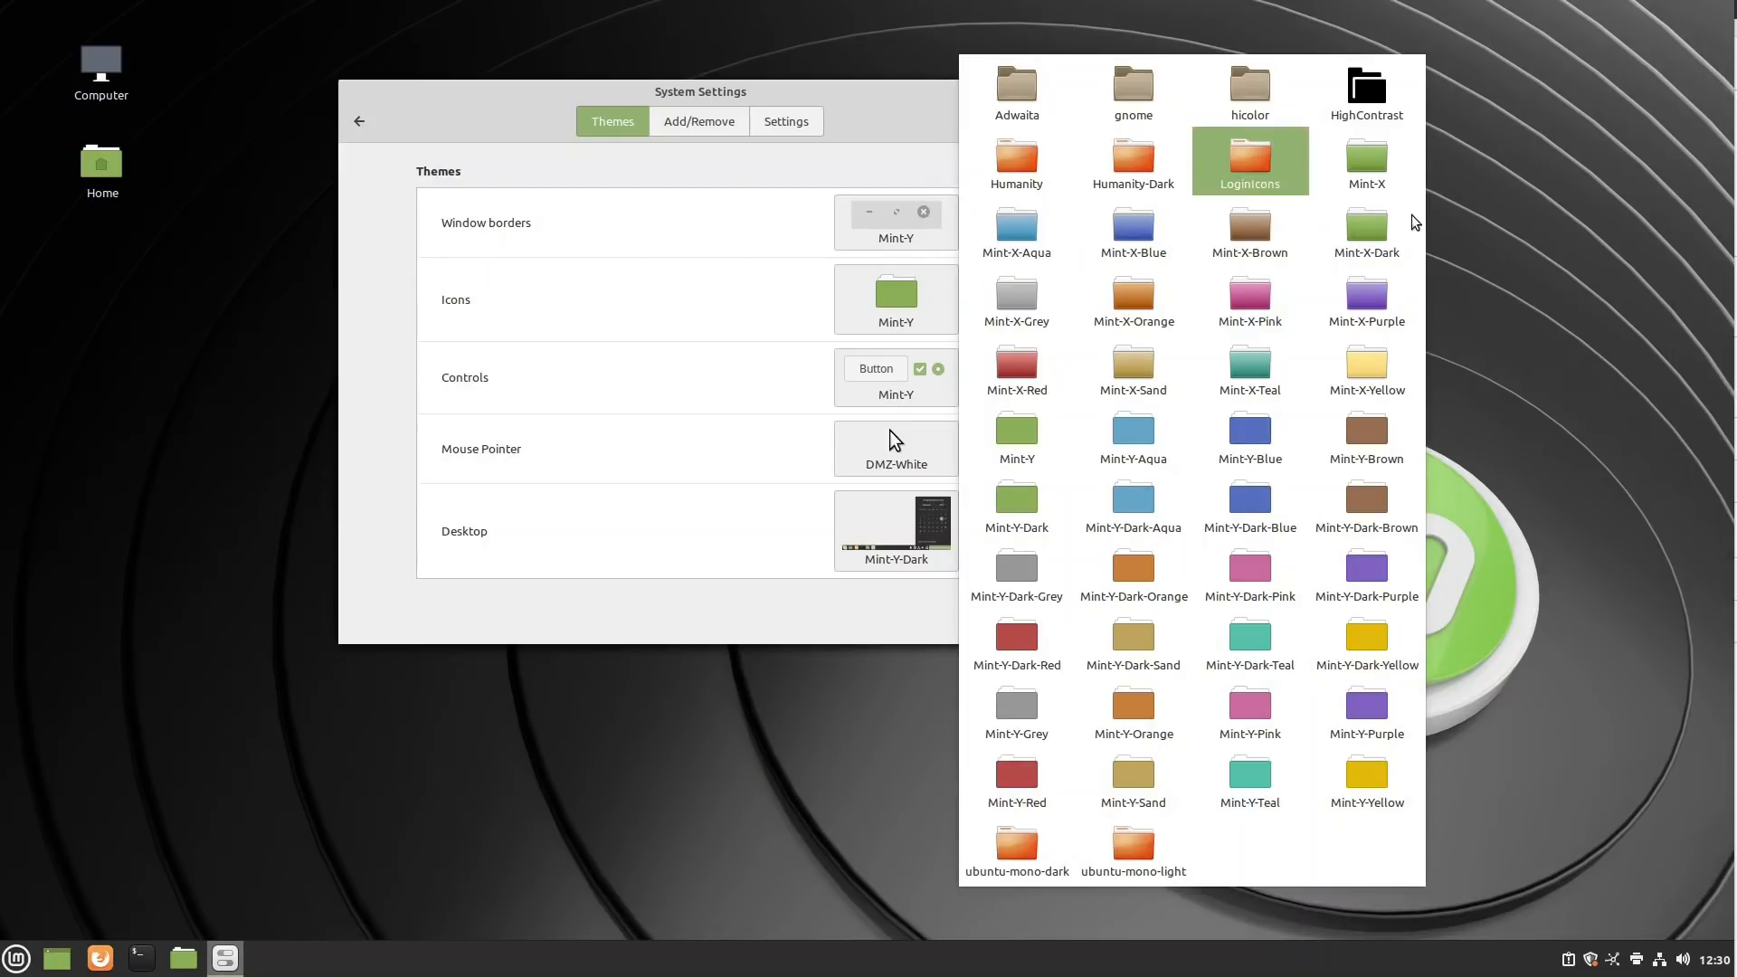
left_click(919, 392)
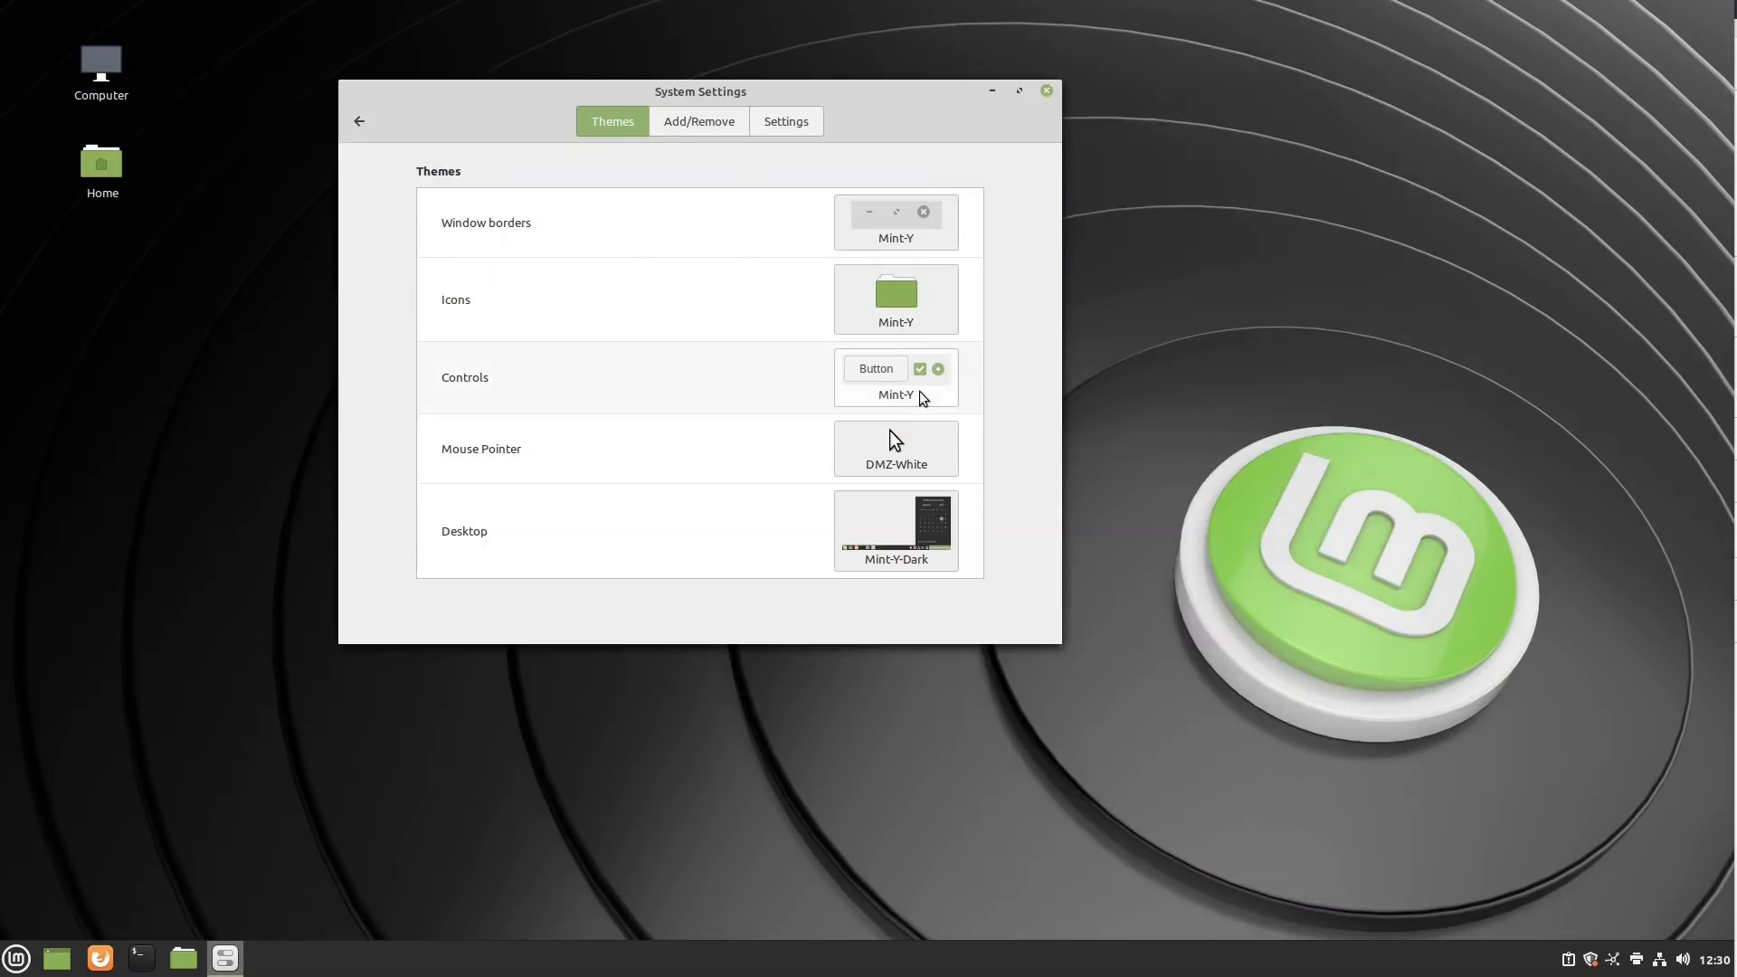
left_click(919, 392)
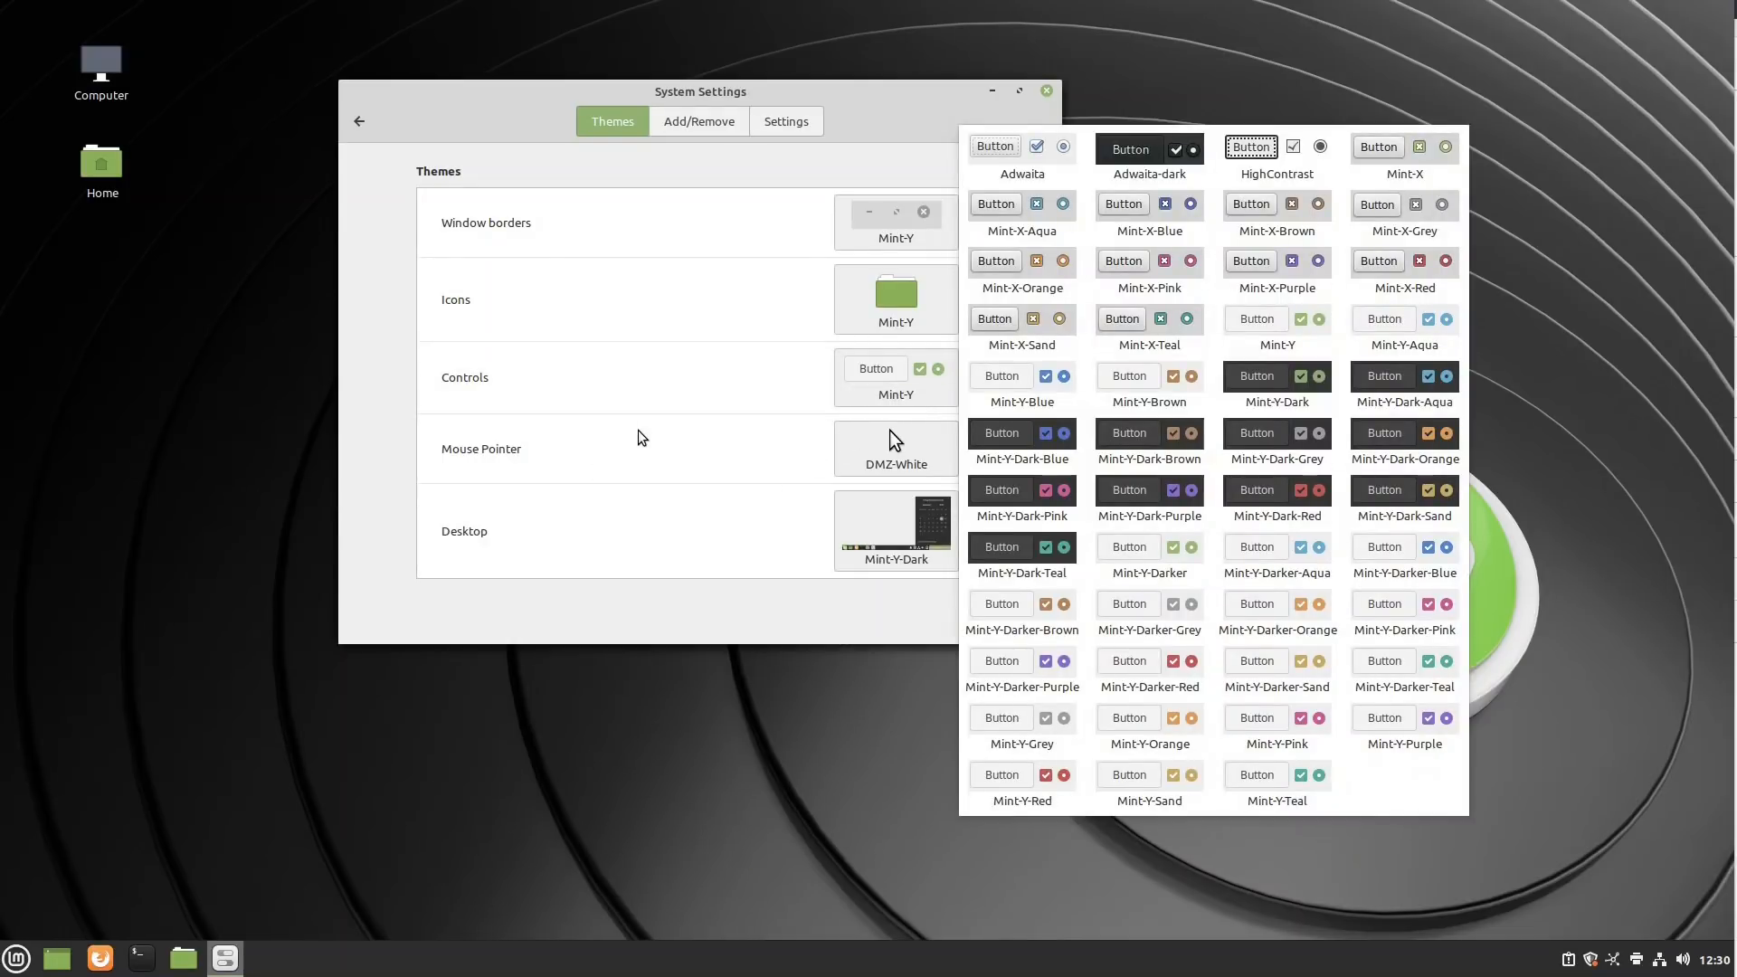
left_click(692, 434)
View the available mouse pointer and desktop themes, and close System Settings
left_click(919, 440)
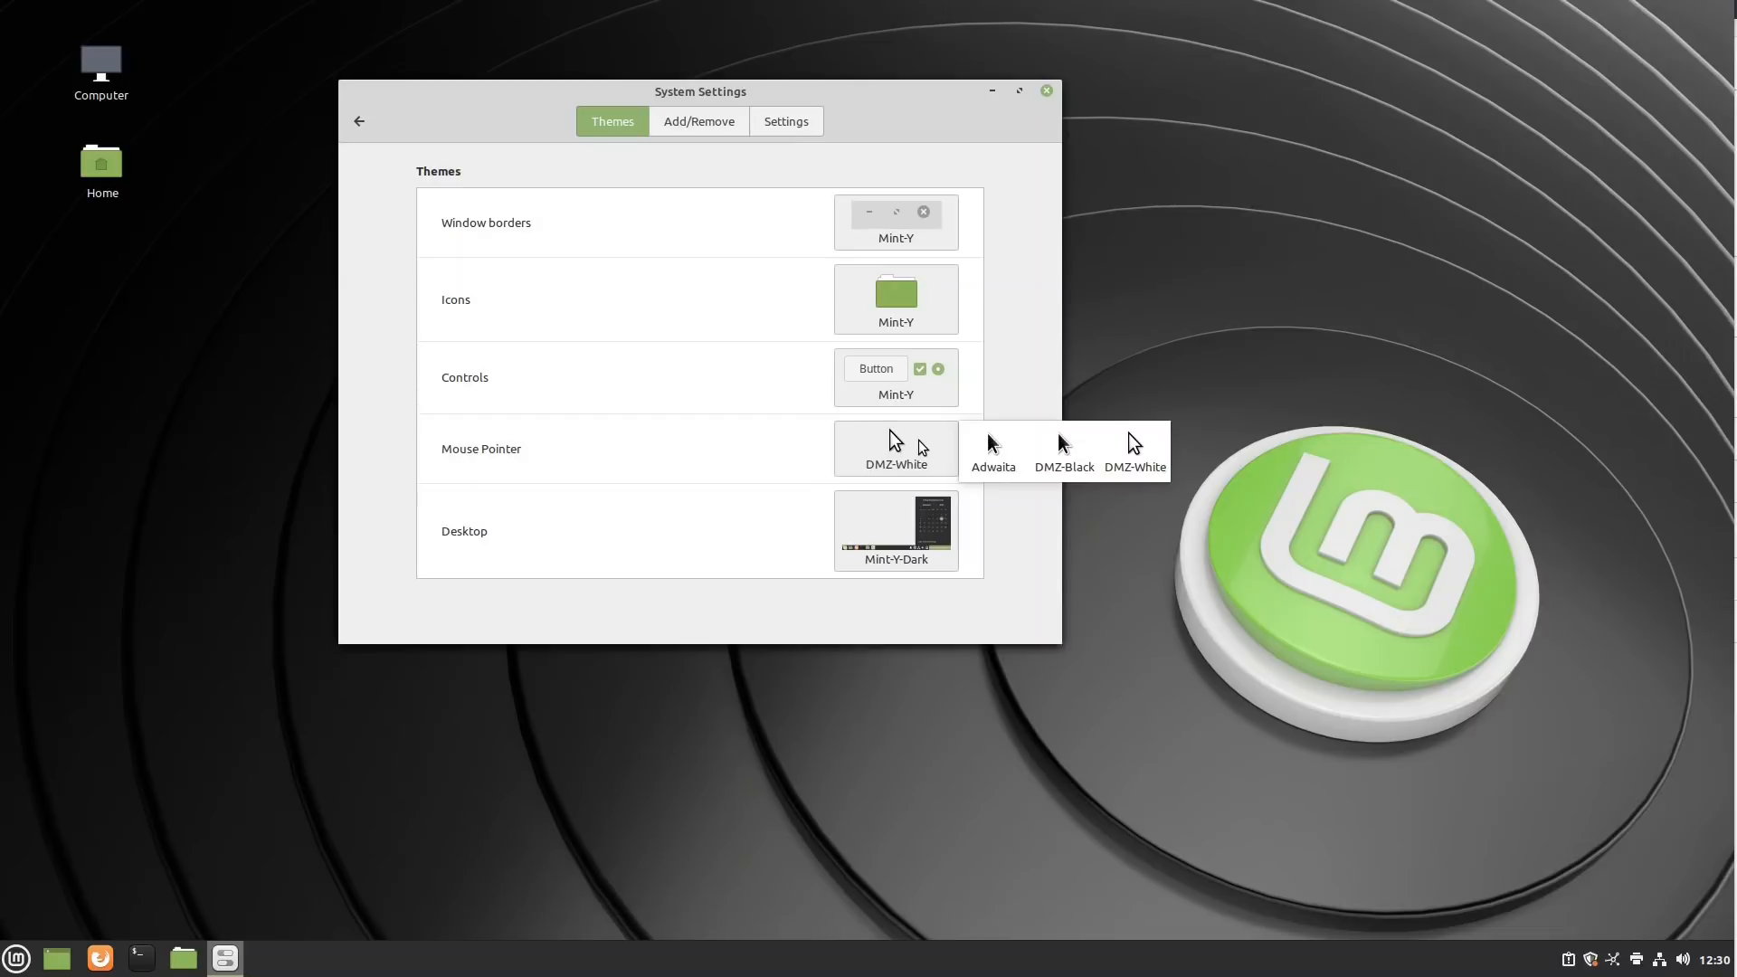
left_click(654, 458)
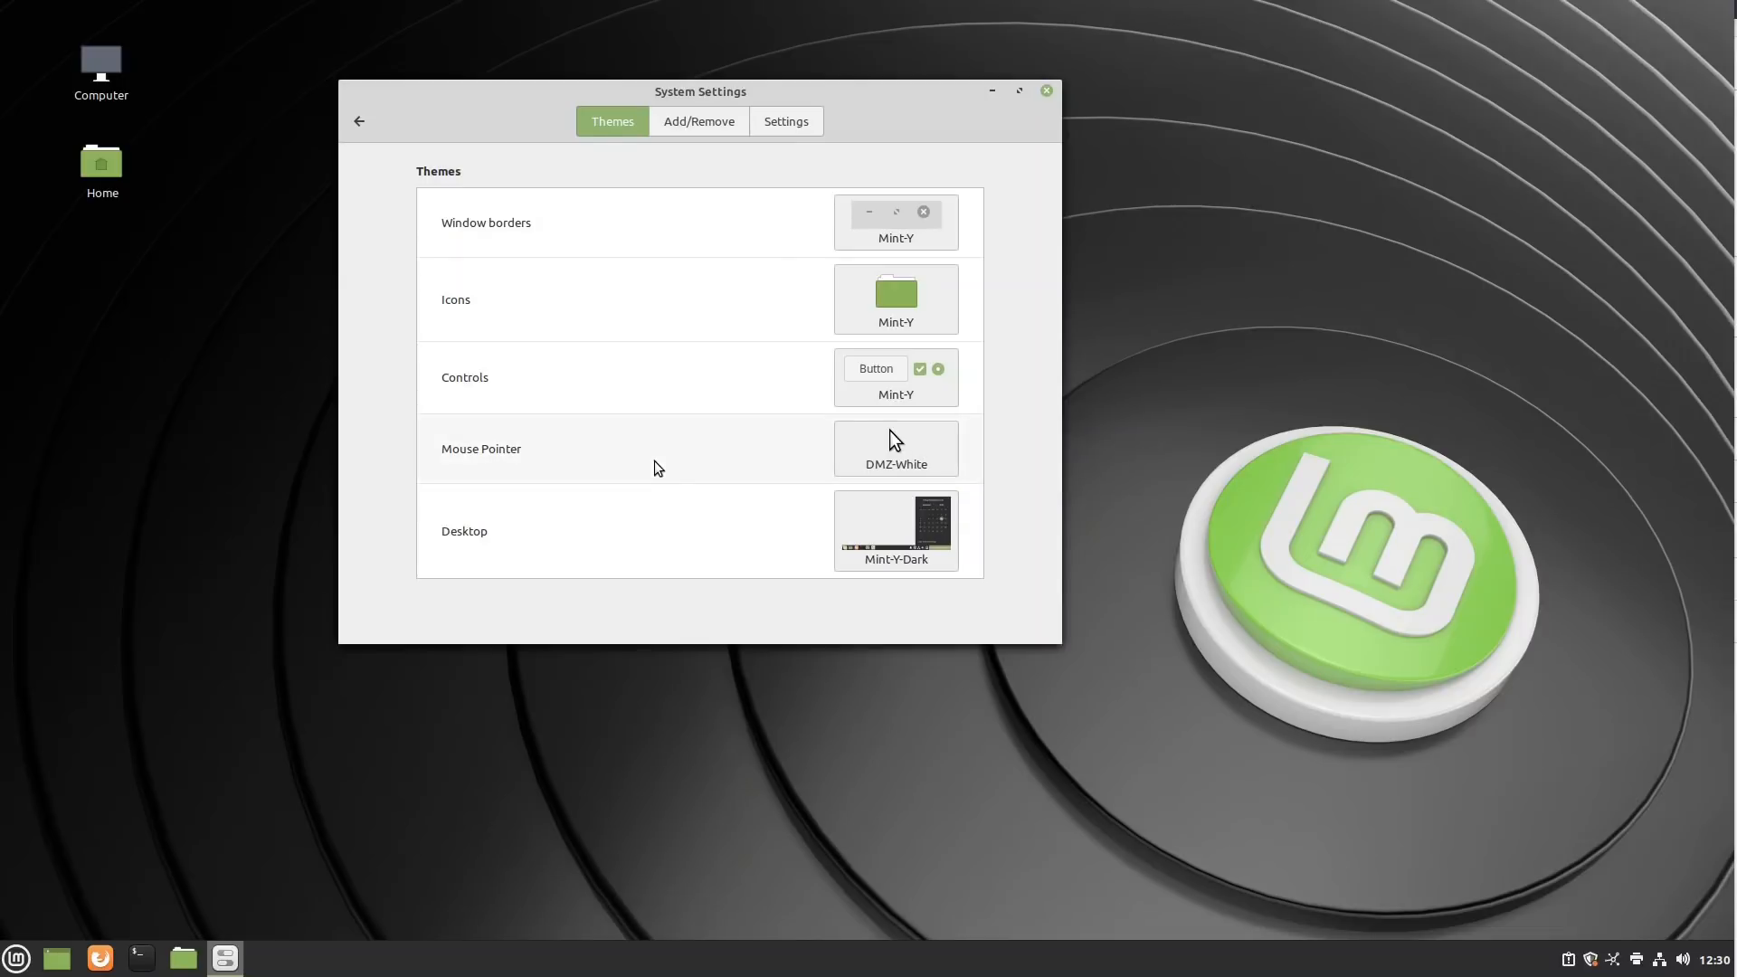
left_click(929, 527)
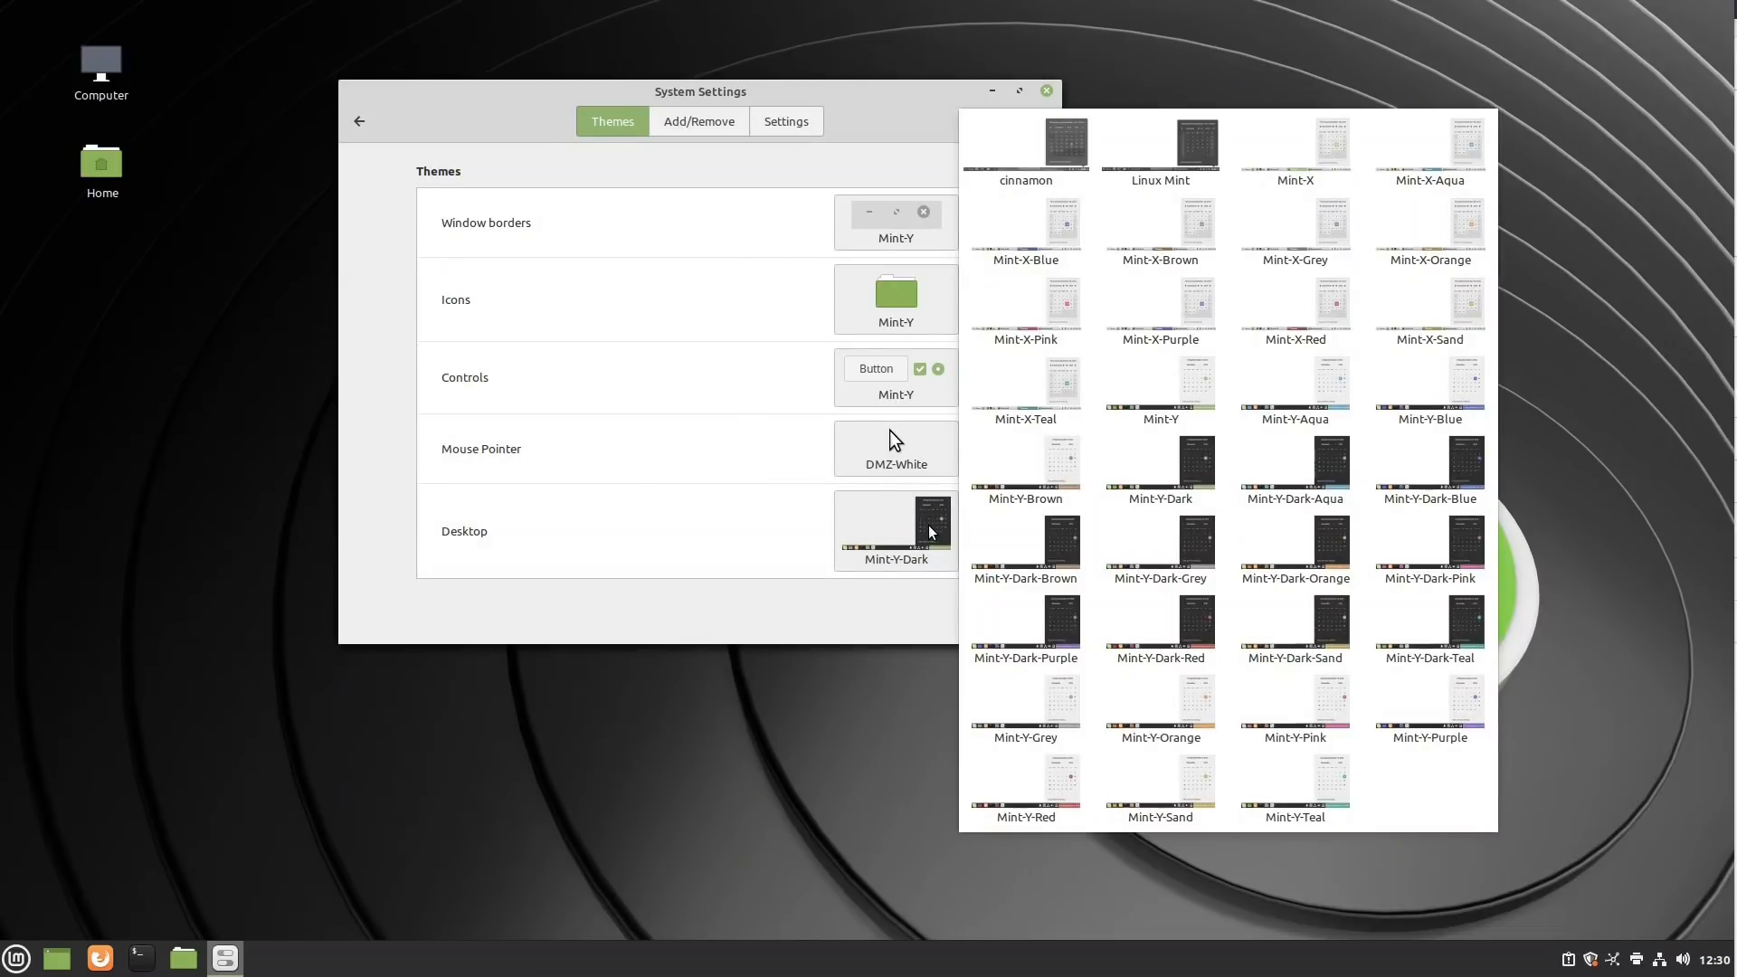
left_click(788, 597)
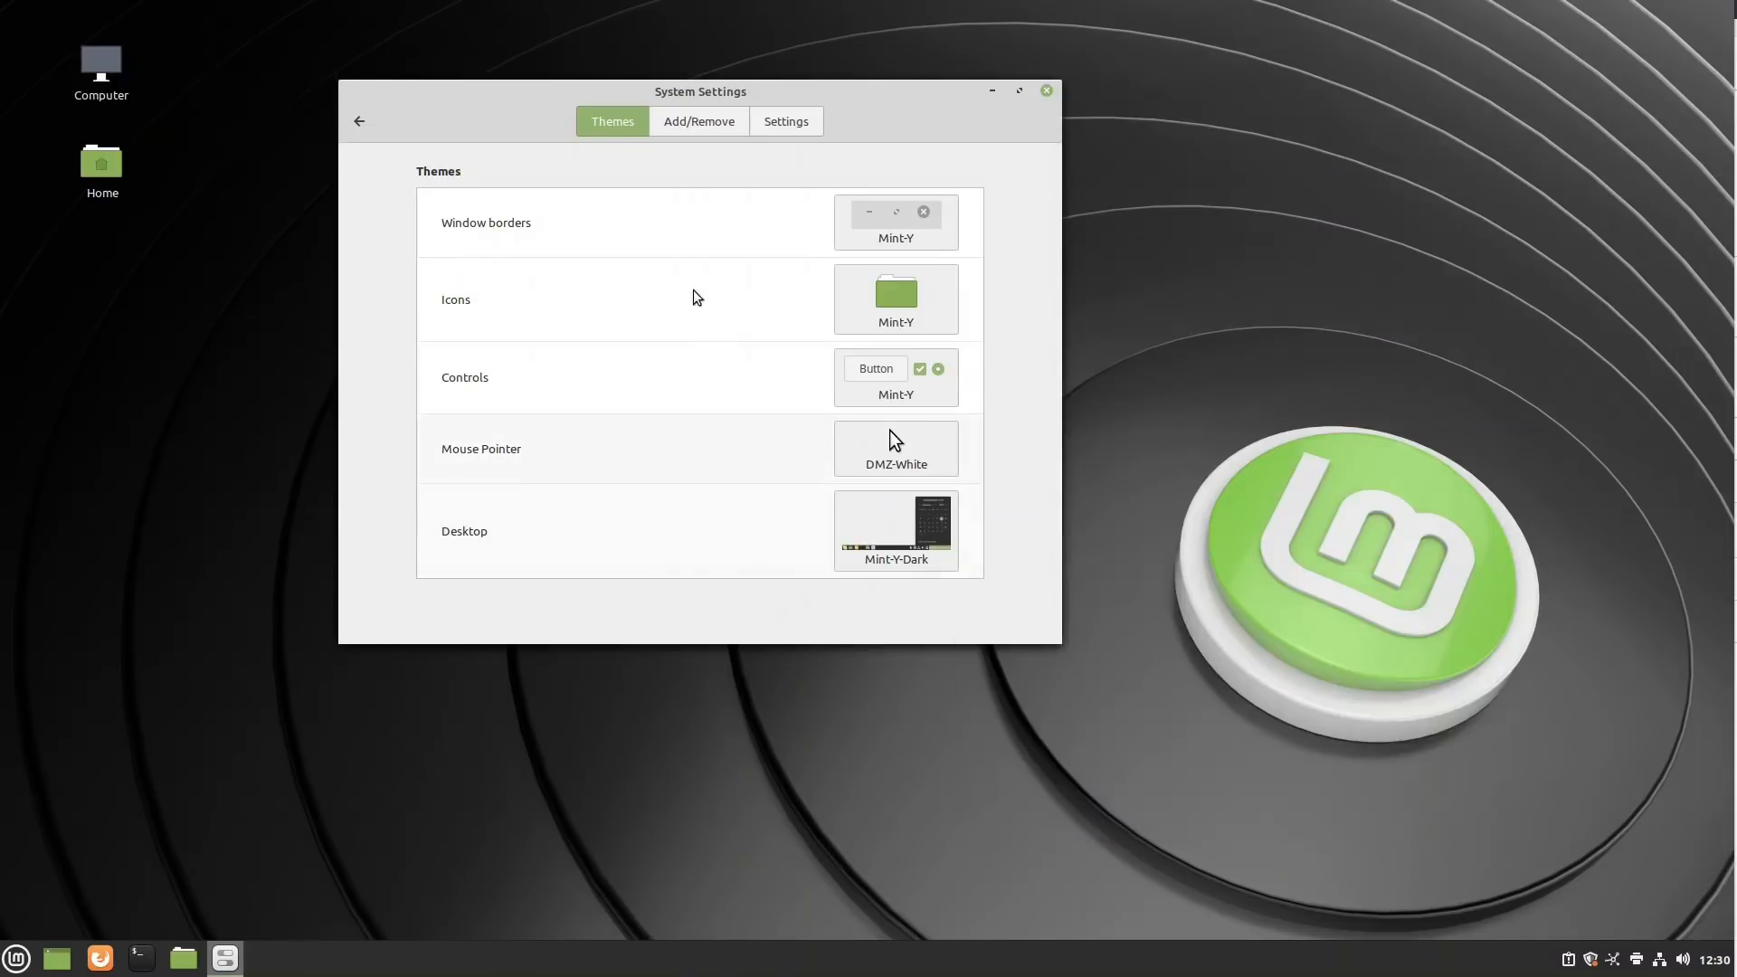
left_click(360, 121)
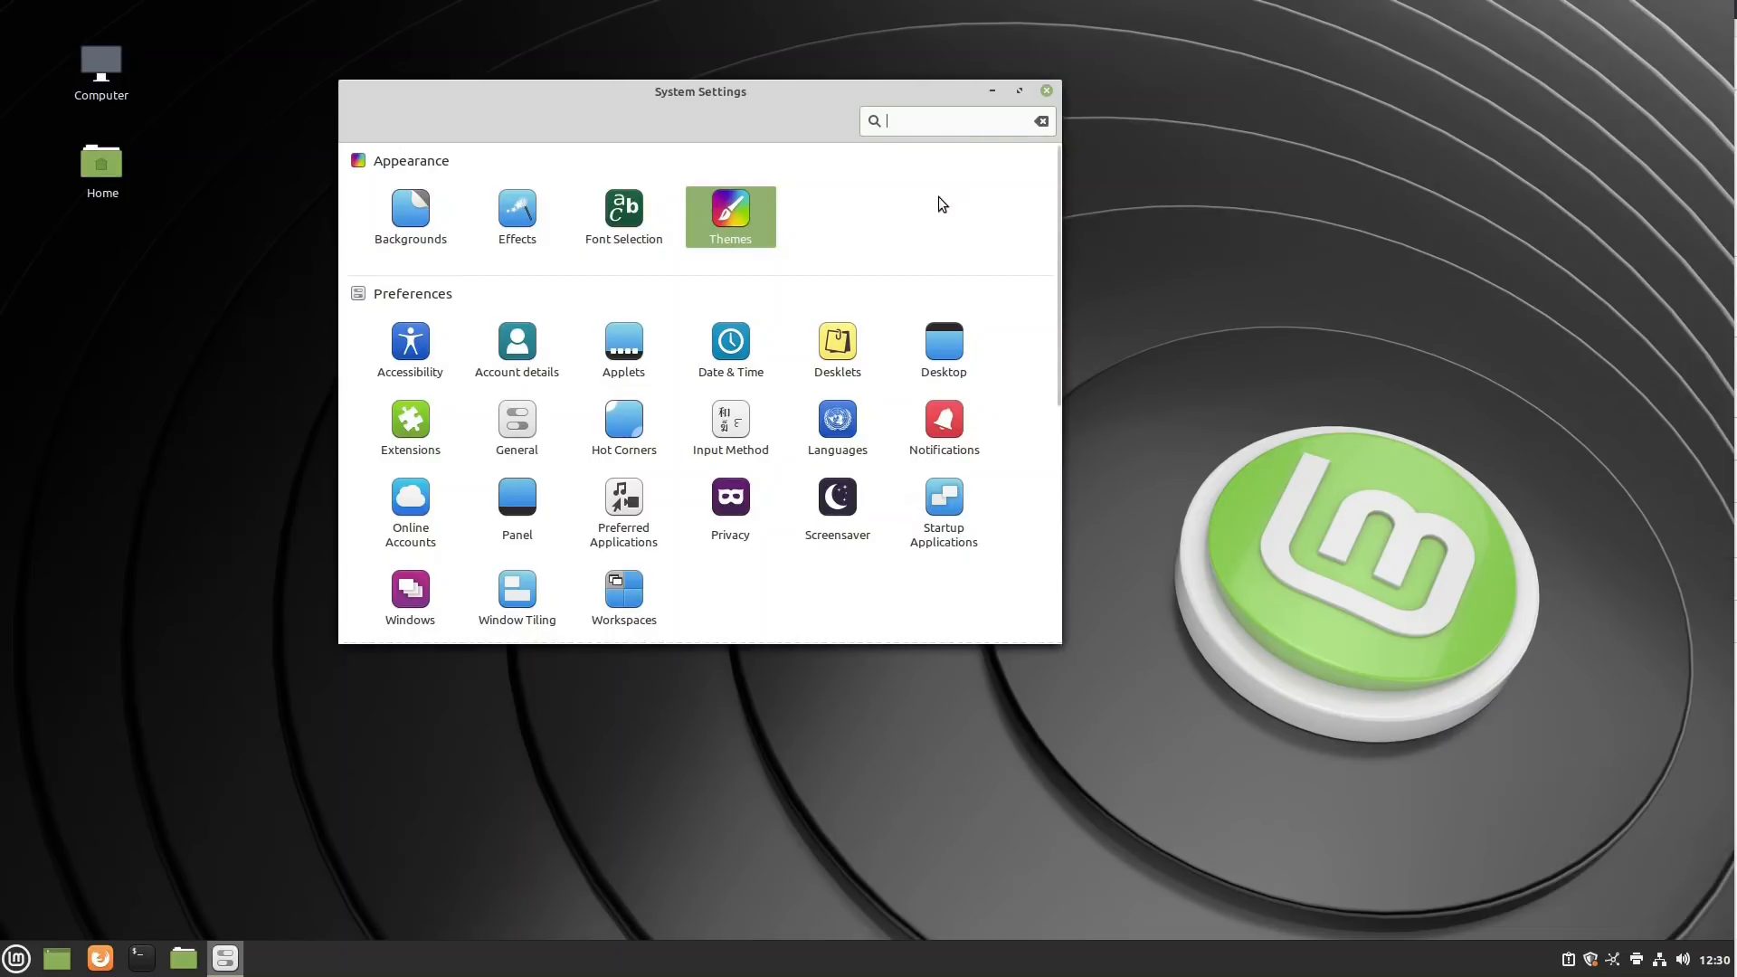
left_click(1046, 90)
Look over the application menu's categories and session options, and view the Computer location in the file manager before closing it
left_click(9, 955)
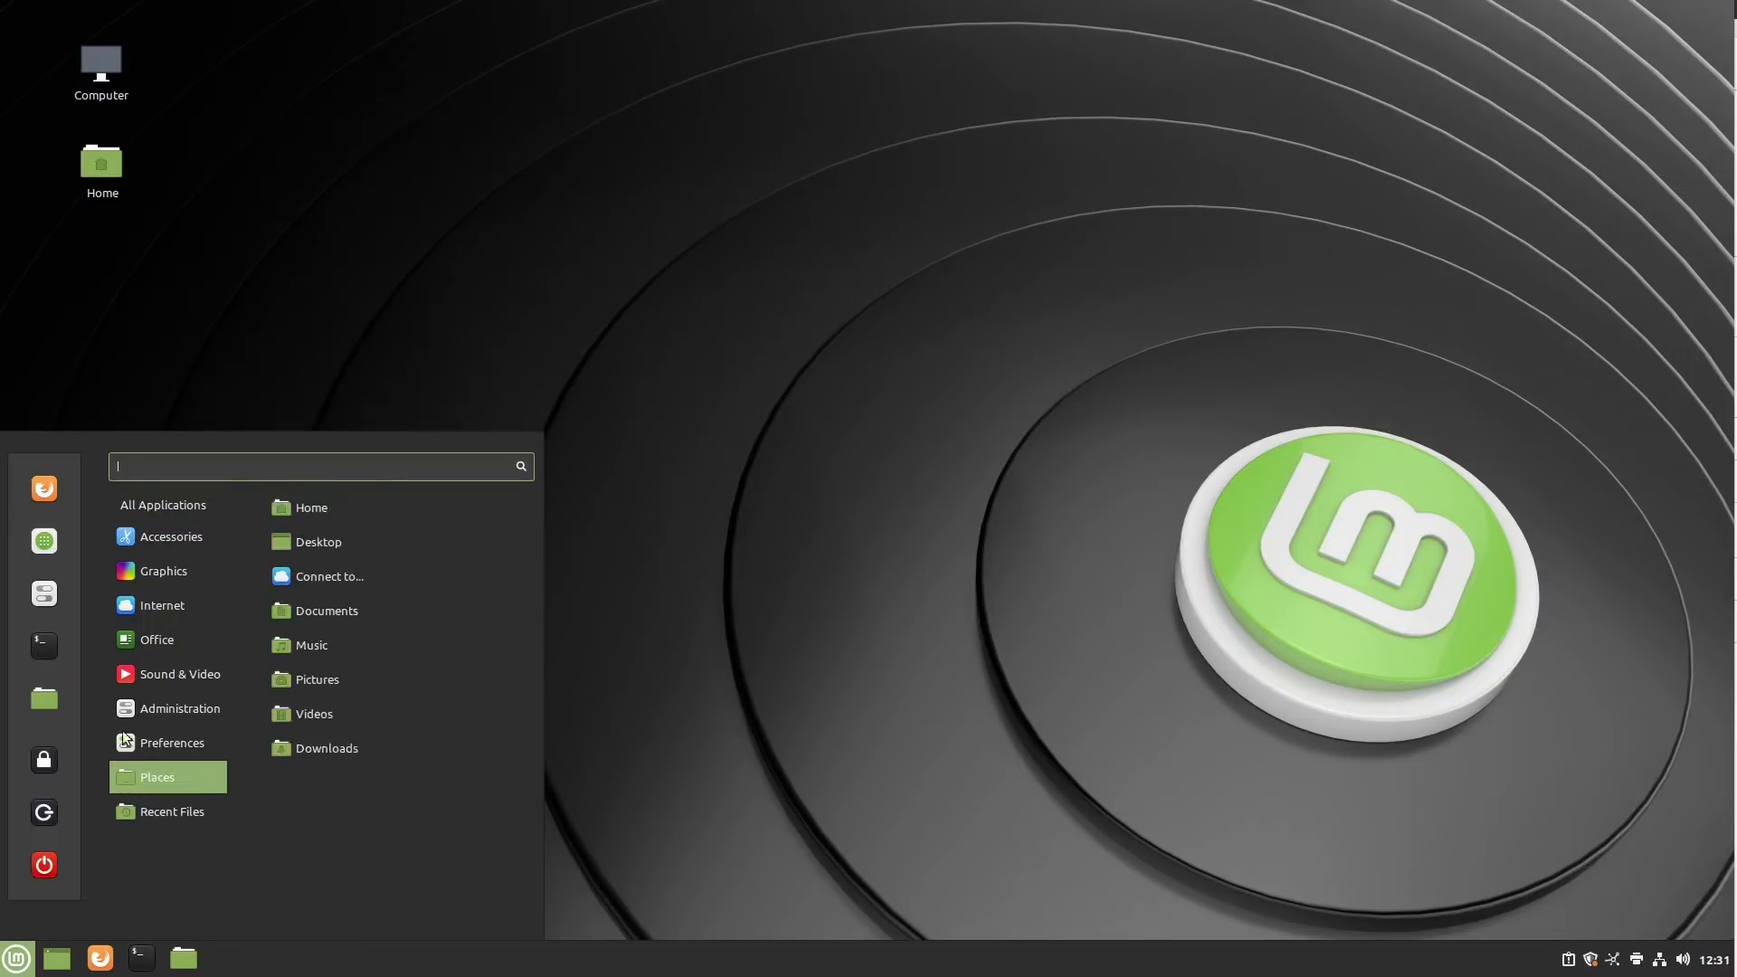
mouse_move(160, 606)
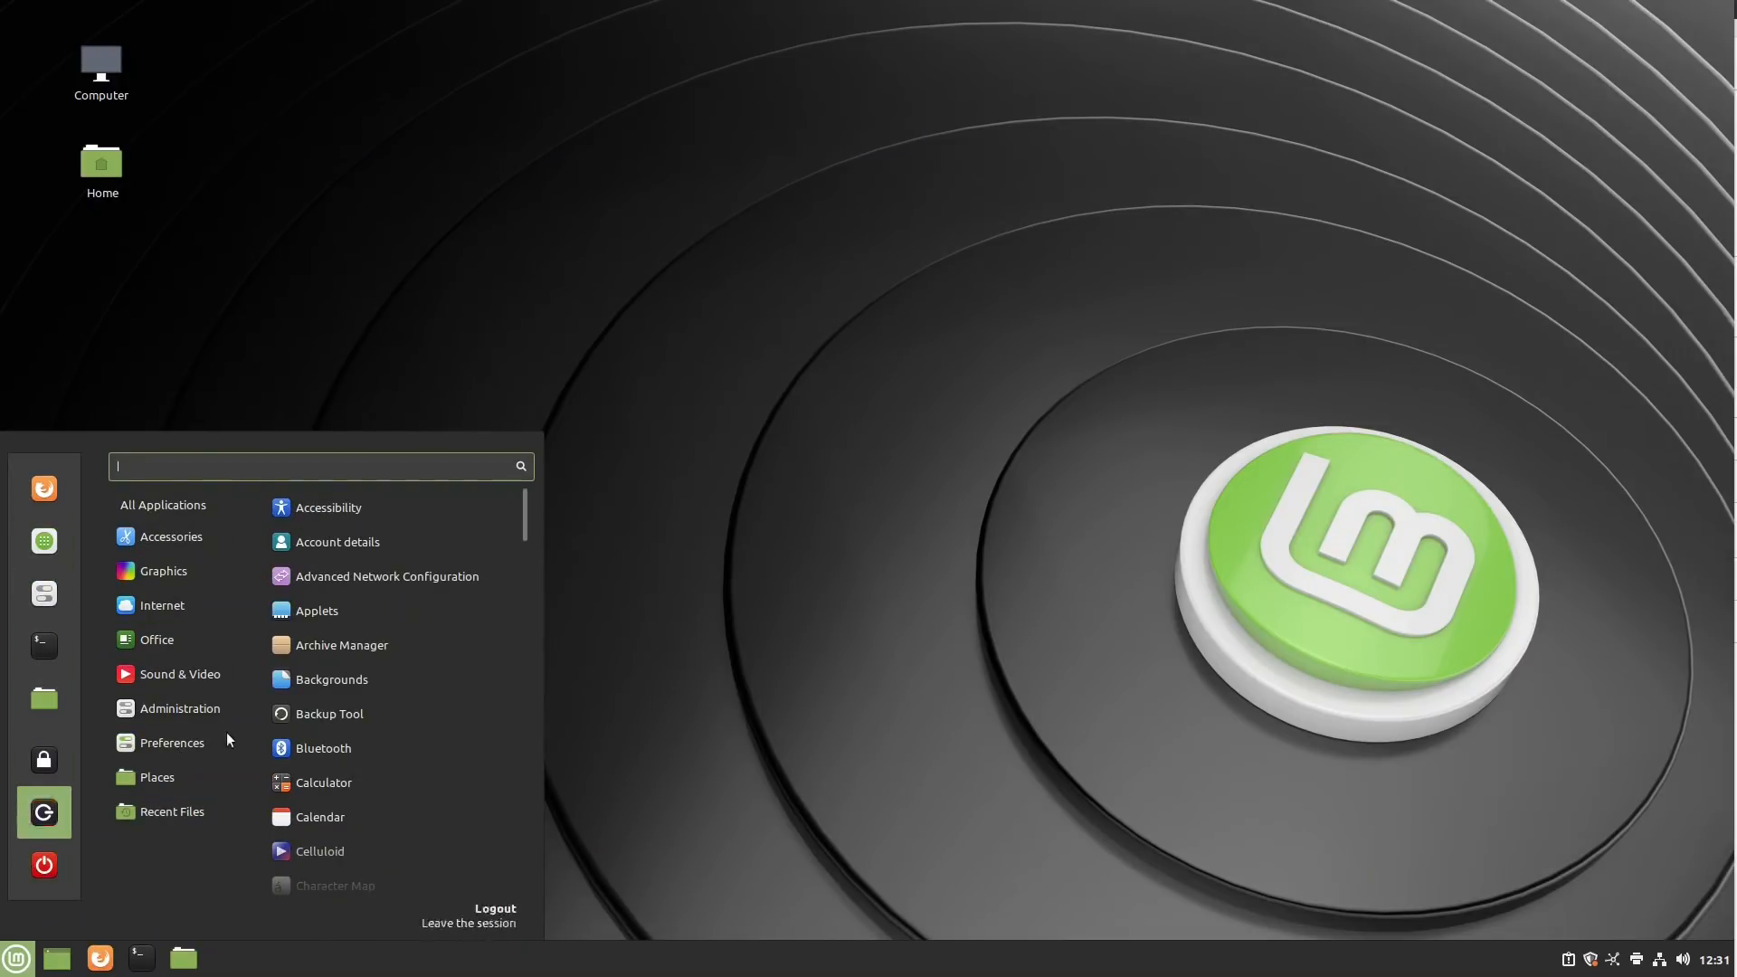
left_click(799, 467)
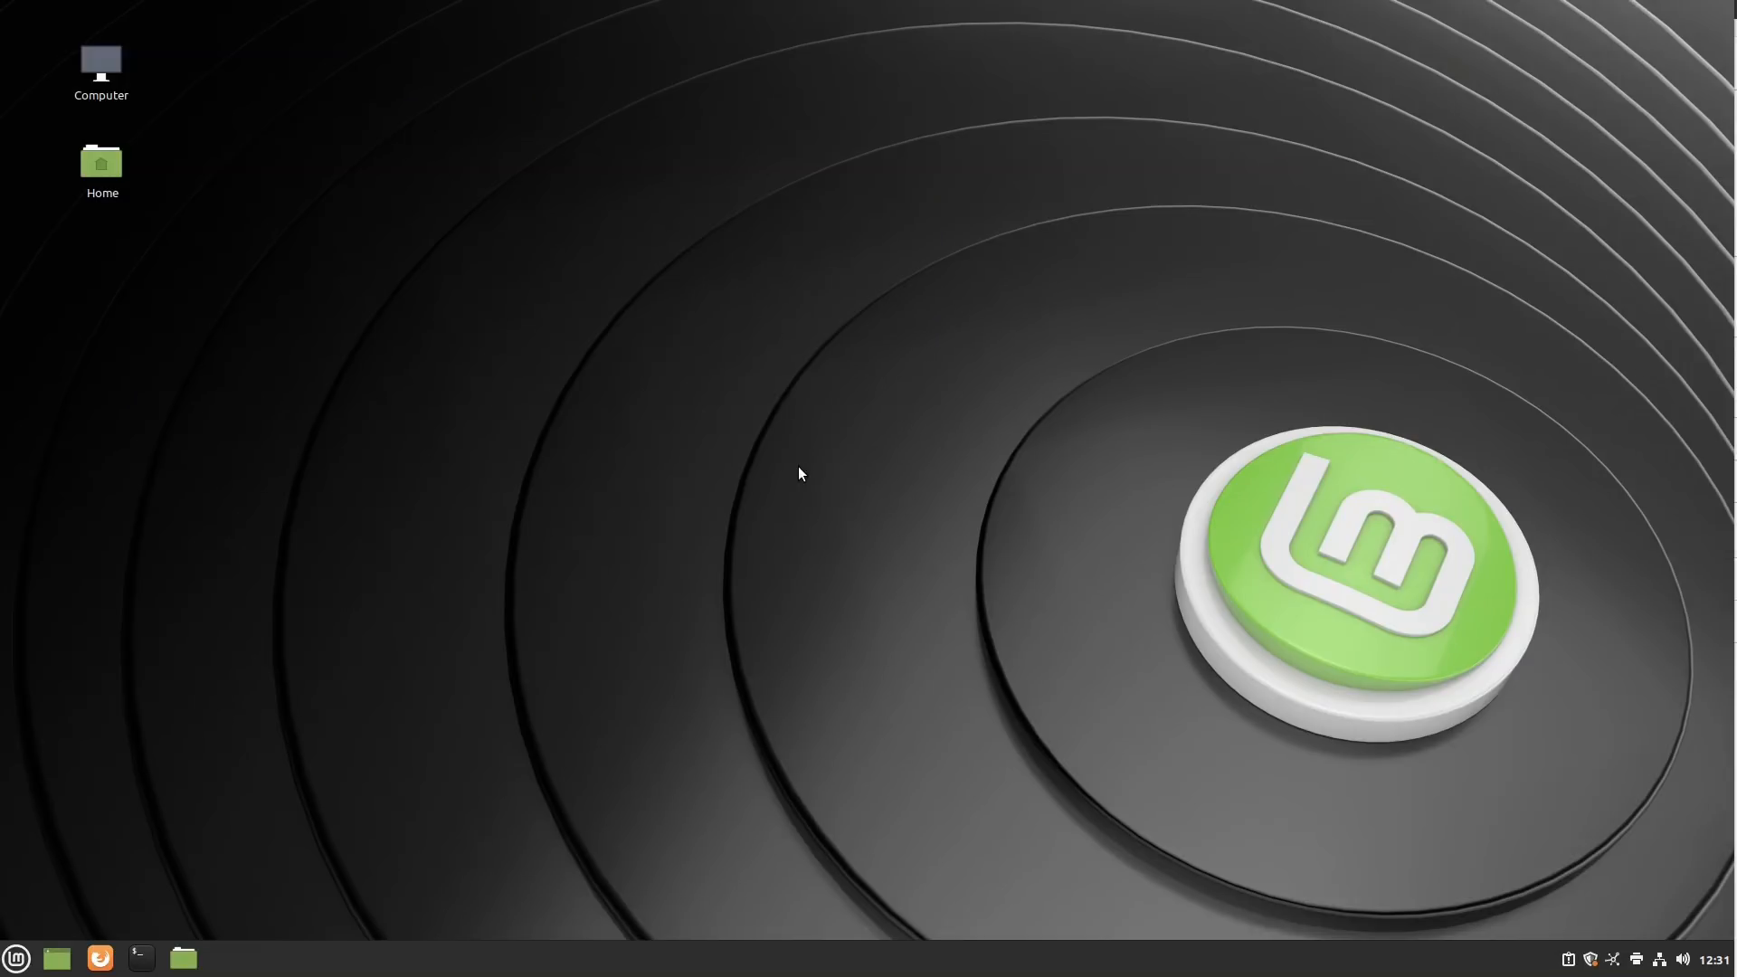
left_click(18, 959)
left_click(17, 959)
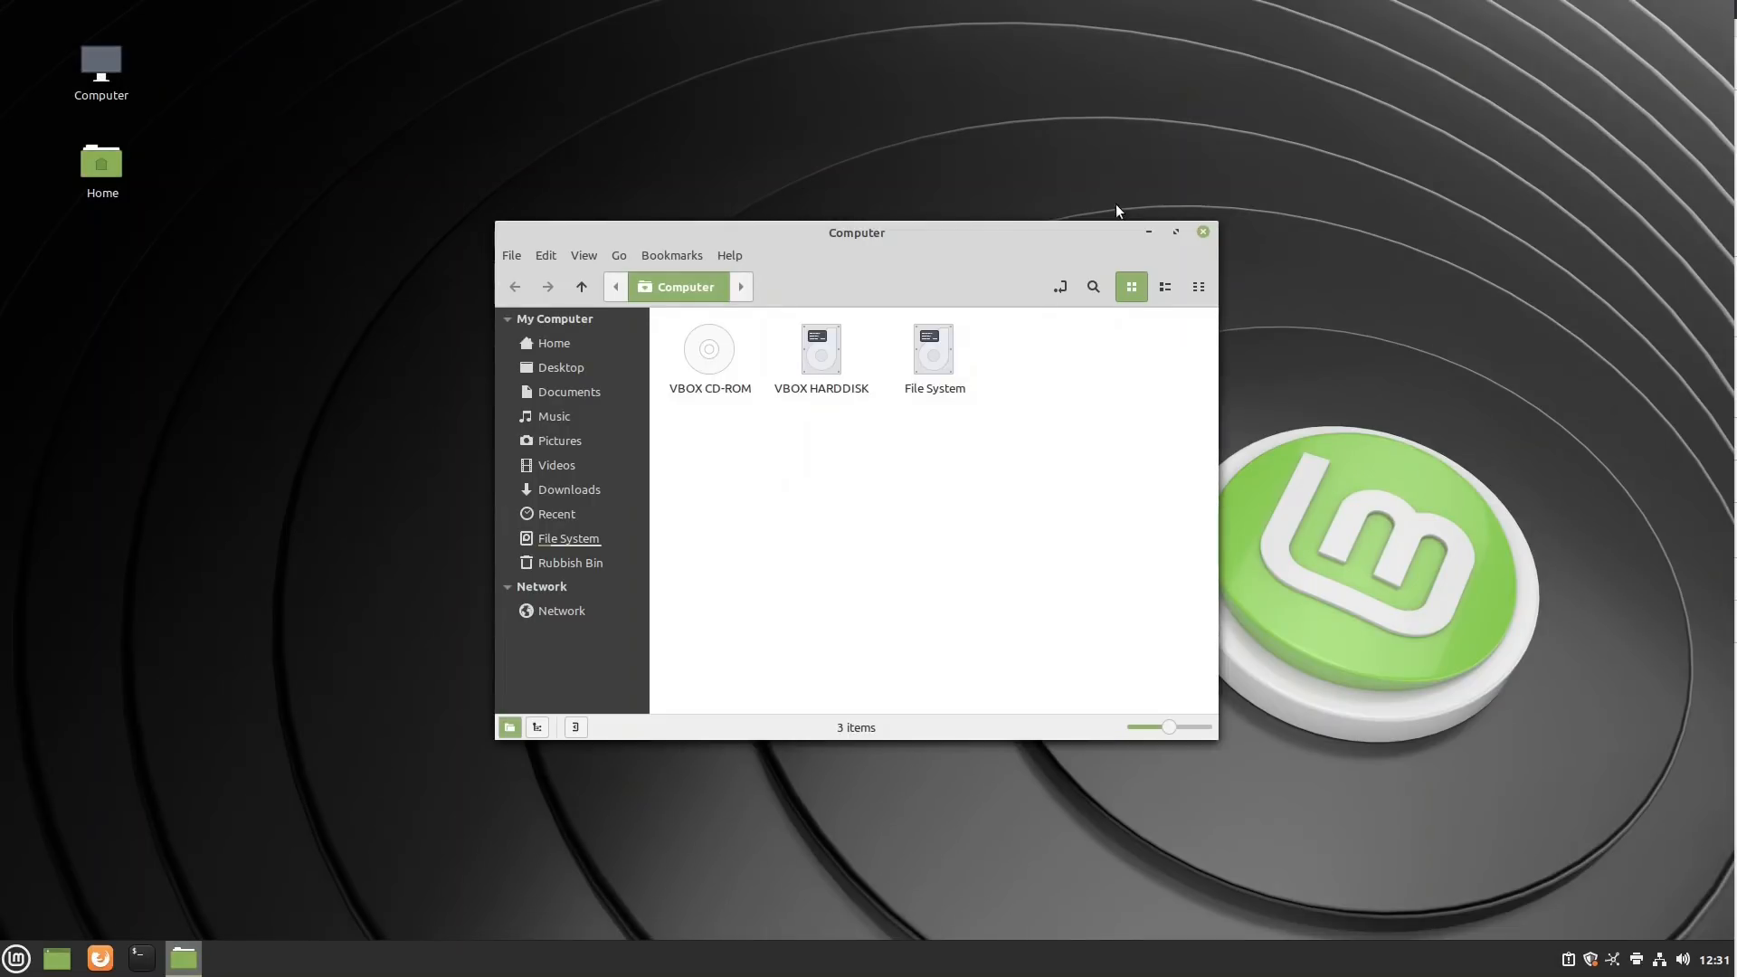
left_click(1204, 235)
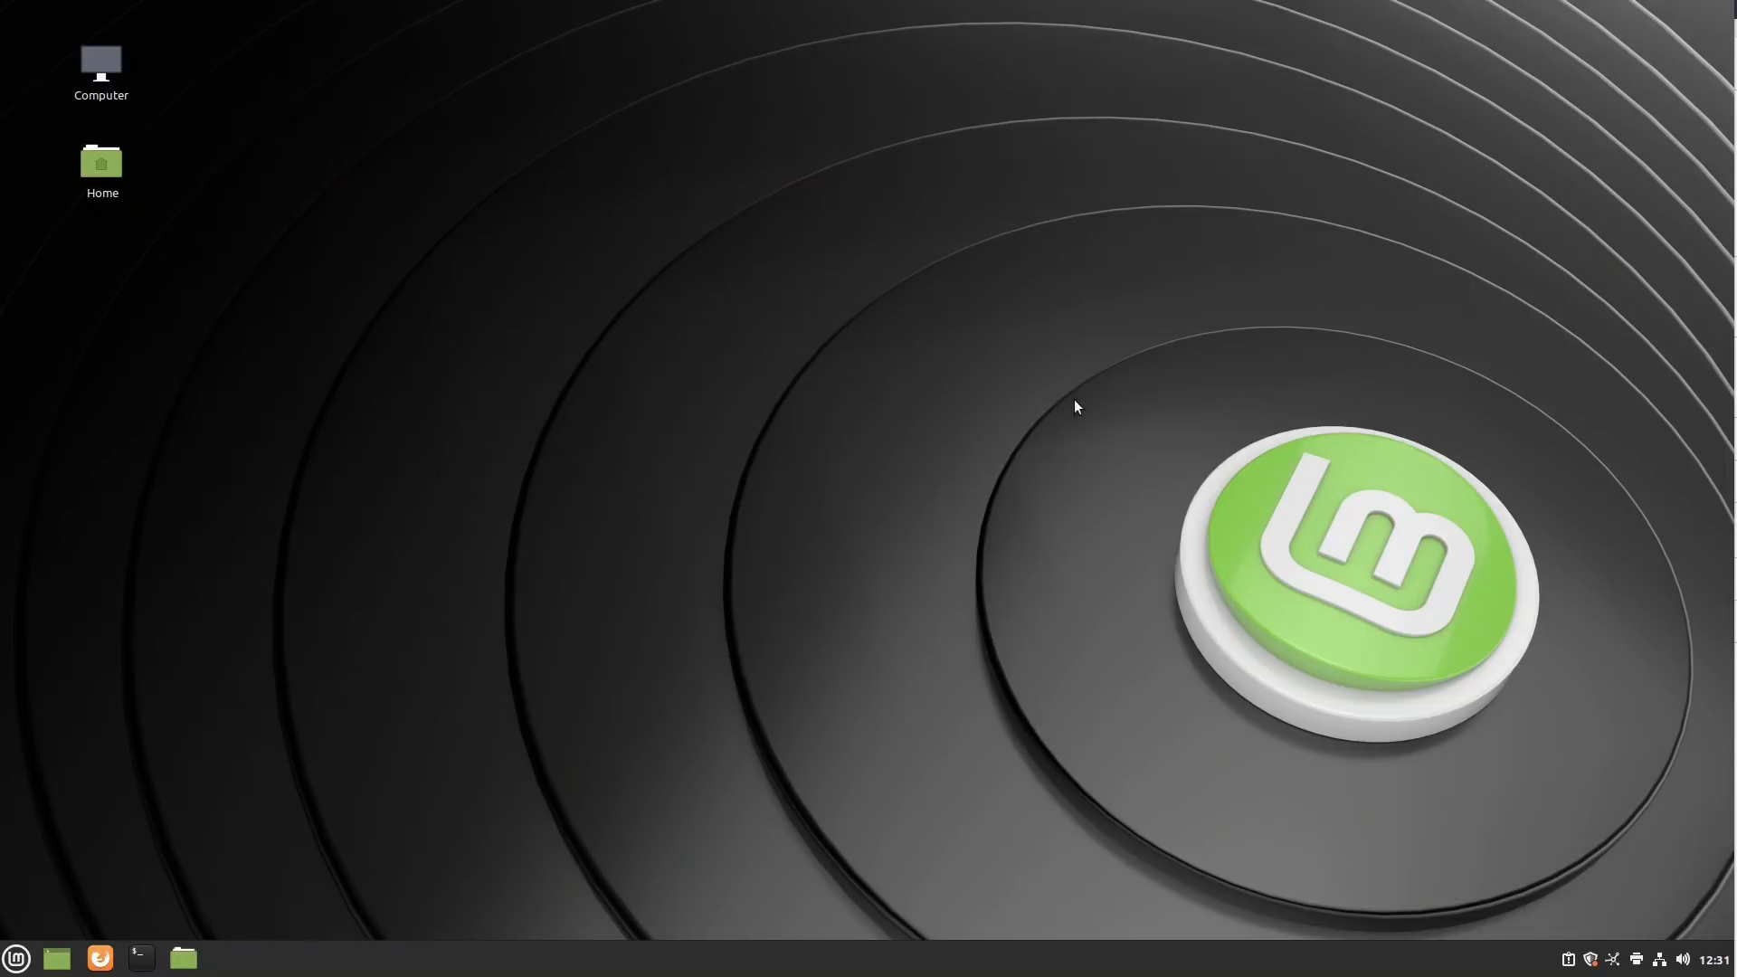
Add the first listed Canon MG5600 network printer through Driverless IPP, keeping the name Canon-MG5600 and its suggested description
left_click(1639, 961)
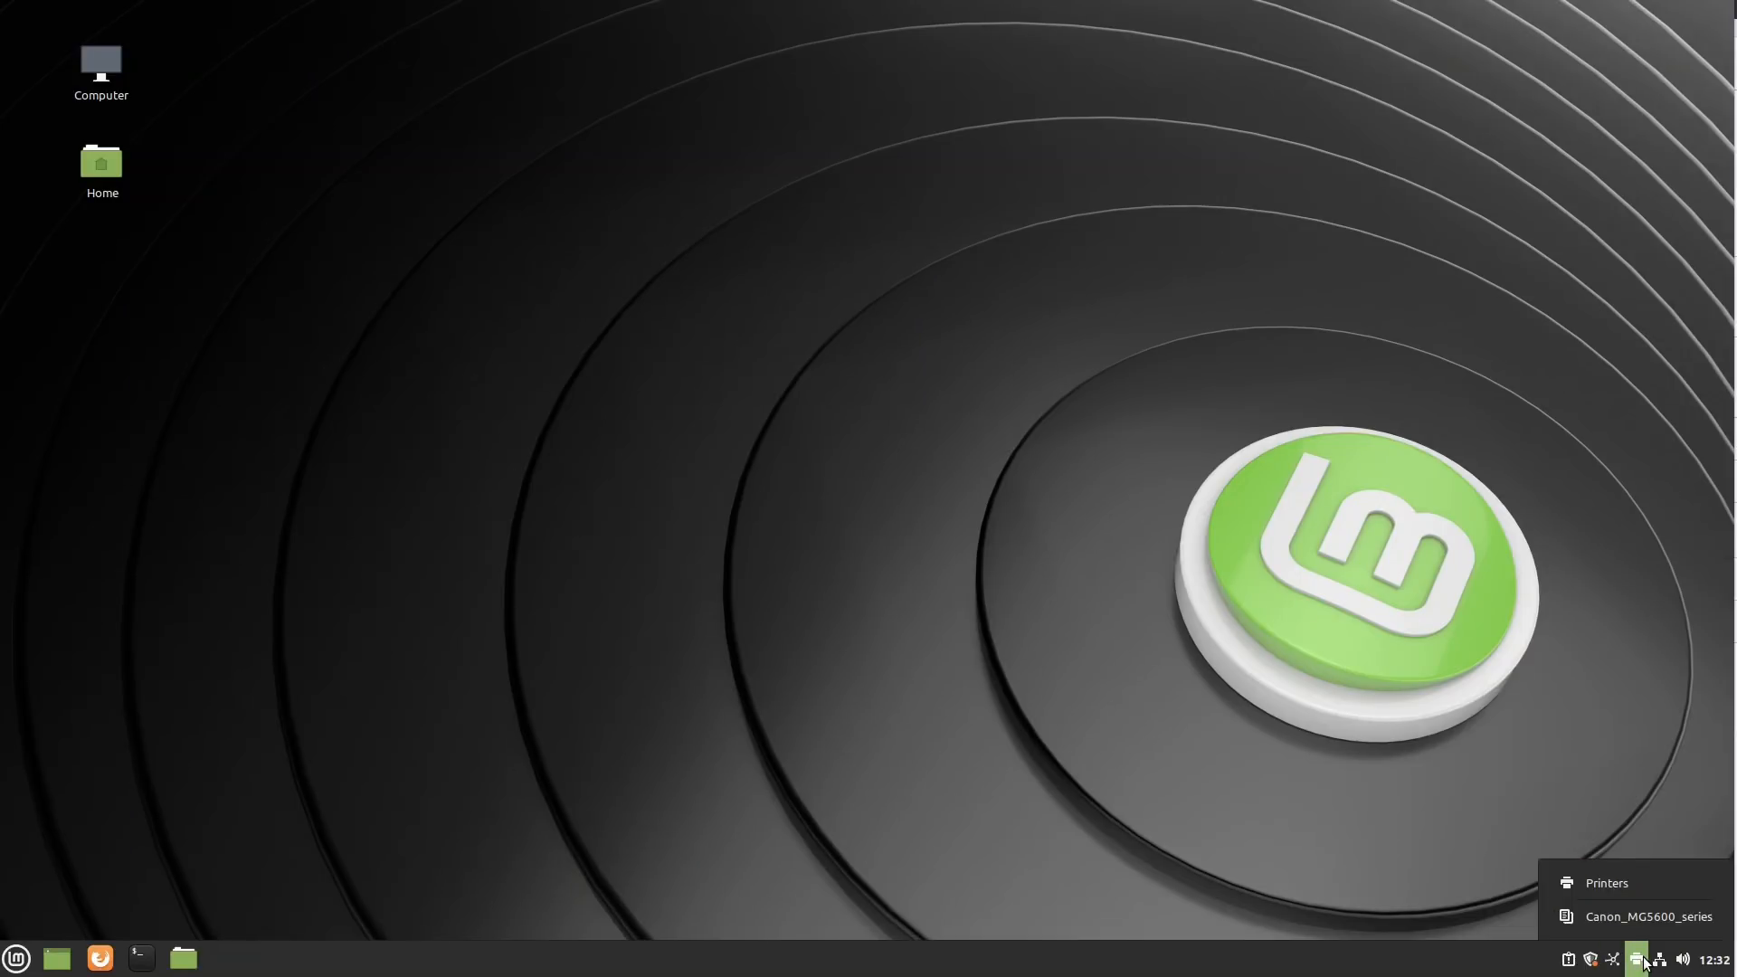
left_click(1609, 893)
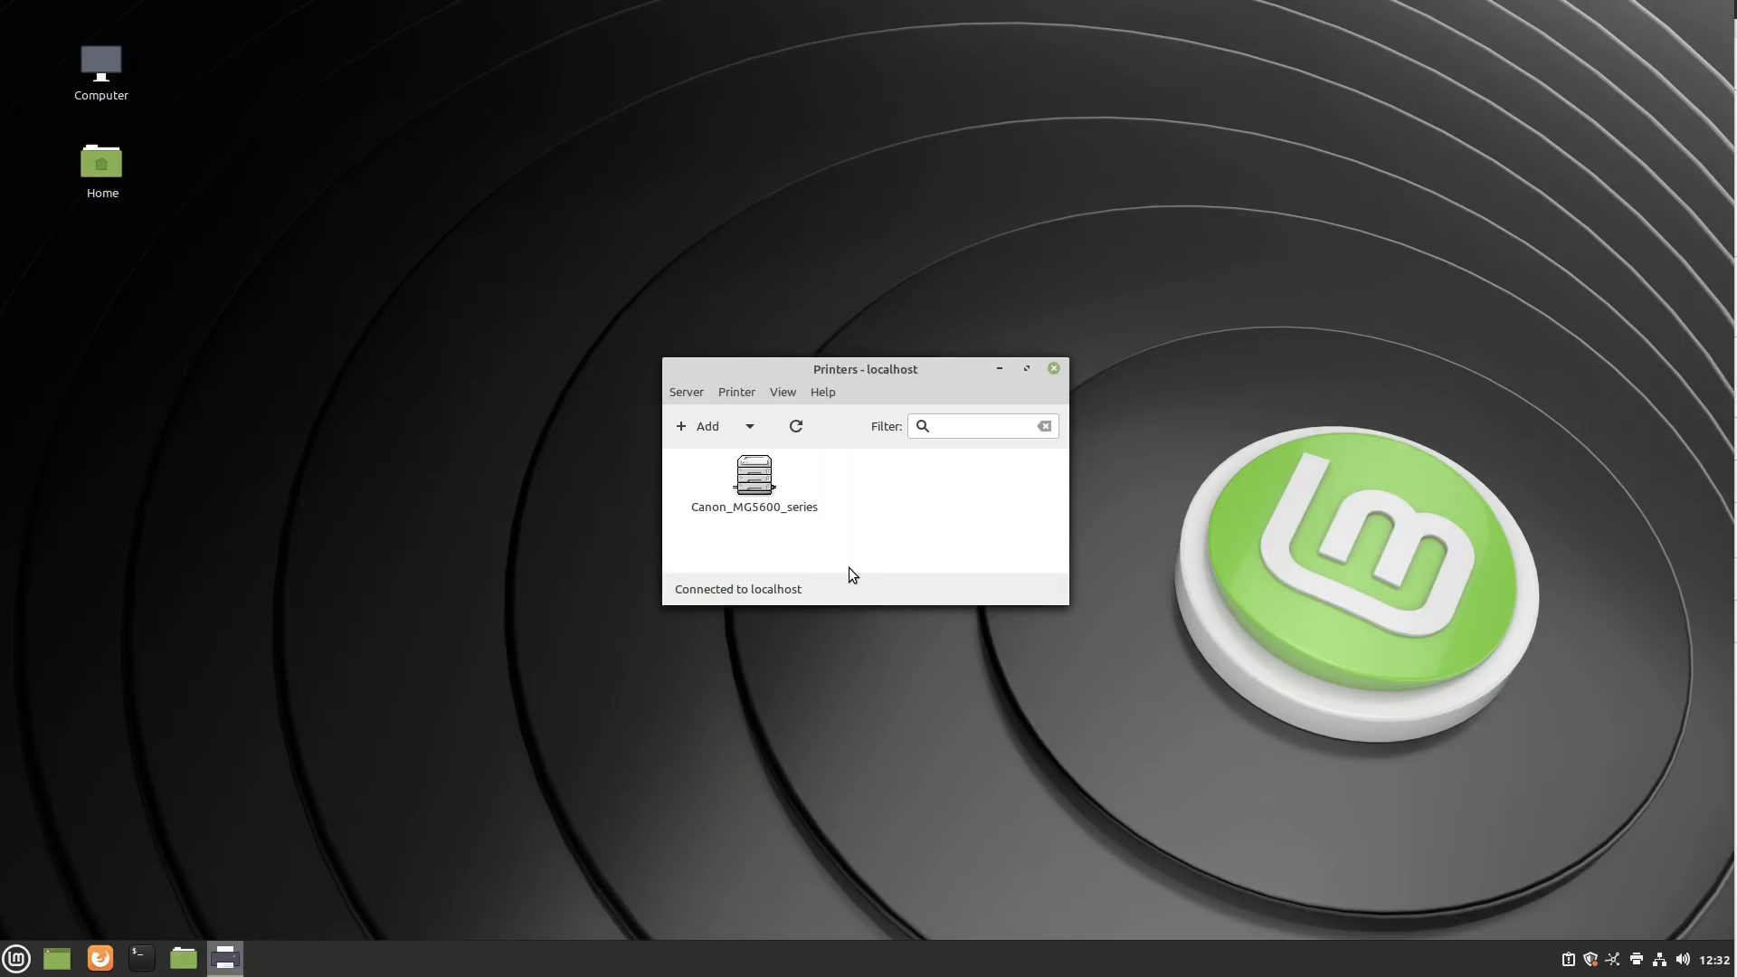
left_click(706, 427)
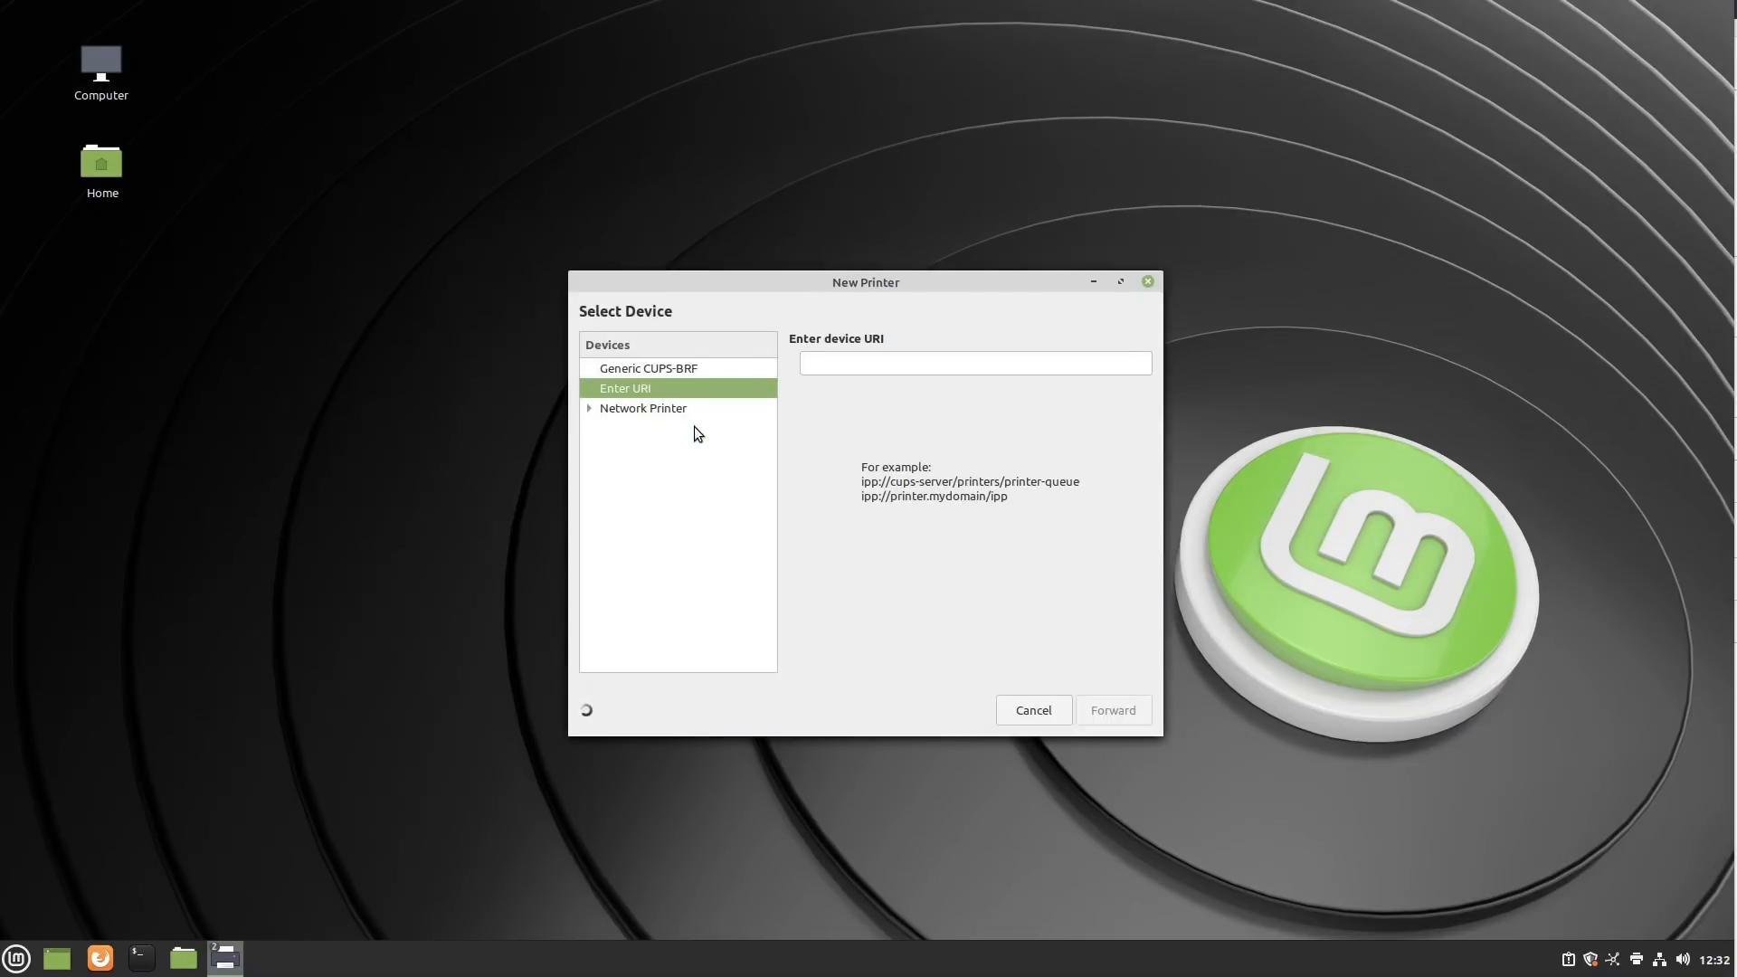
left_click(589, 409)
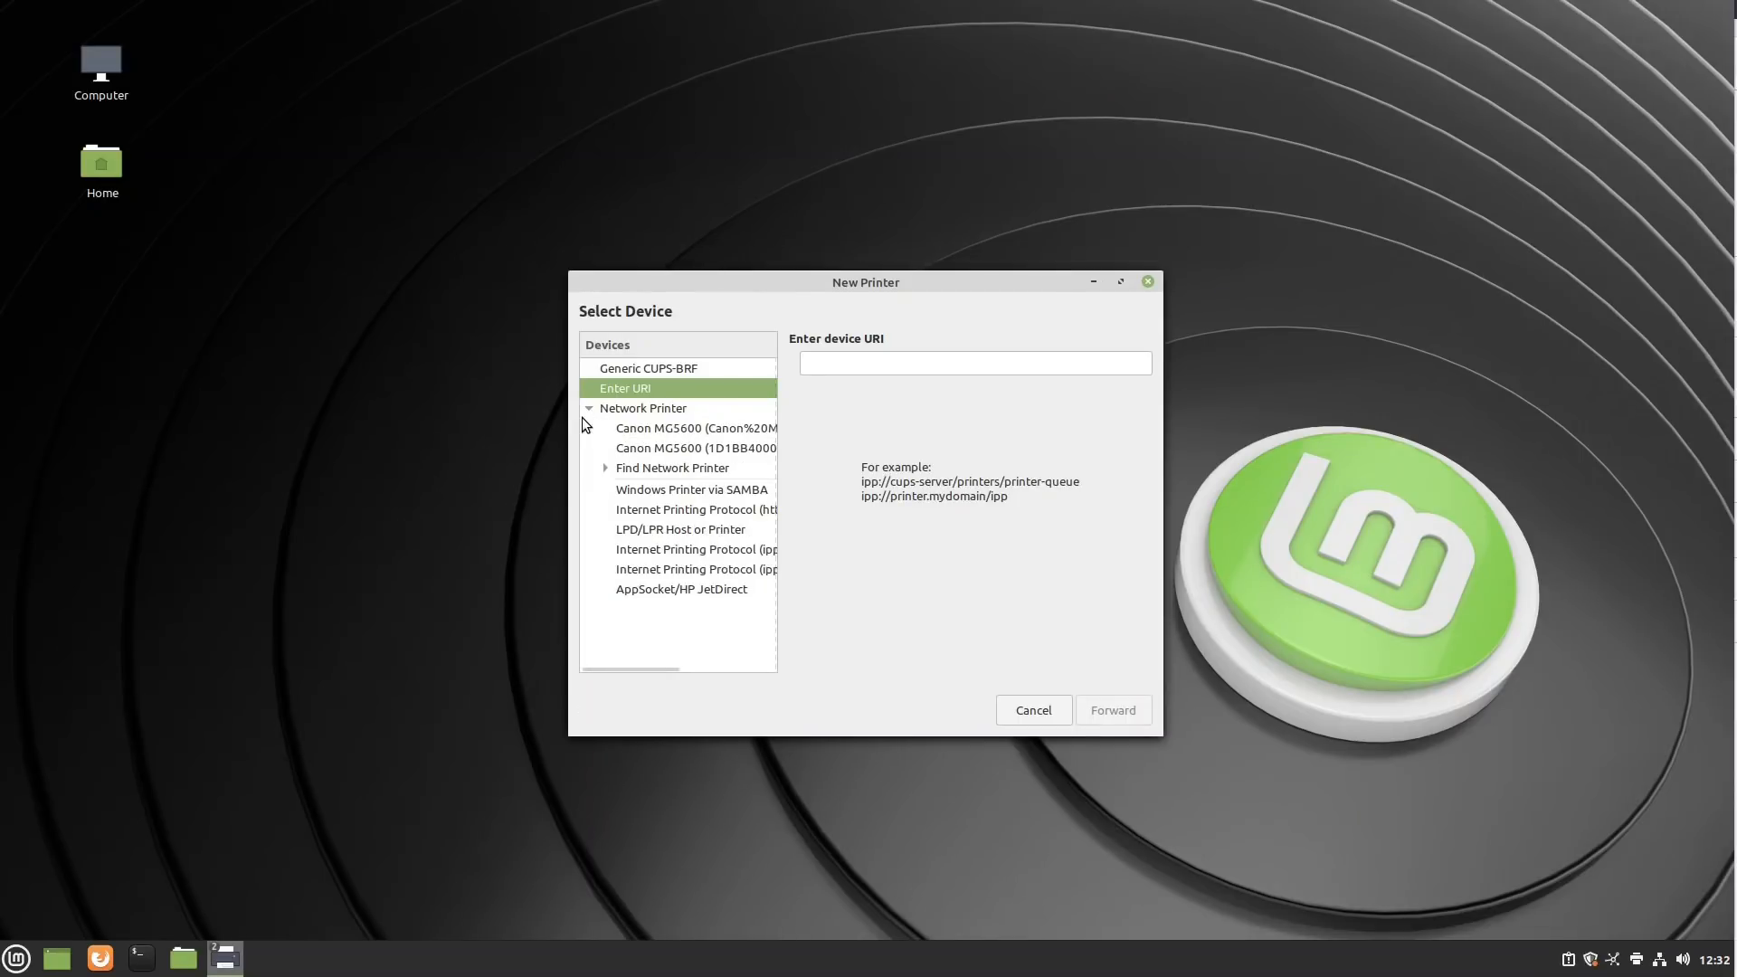
left_click(677, 431)
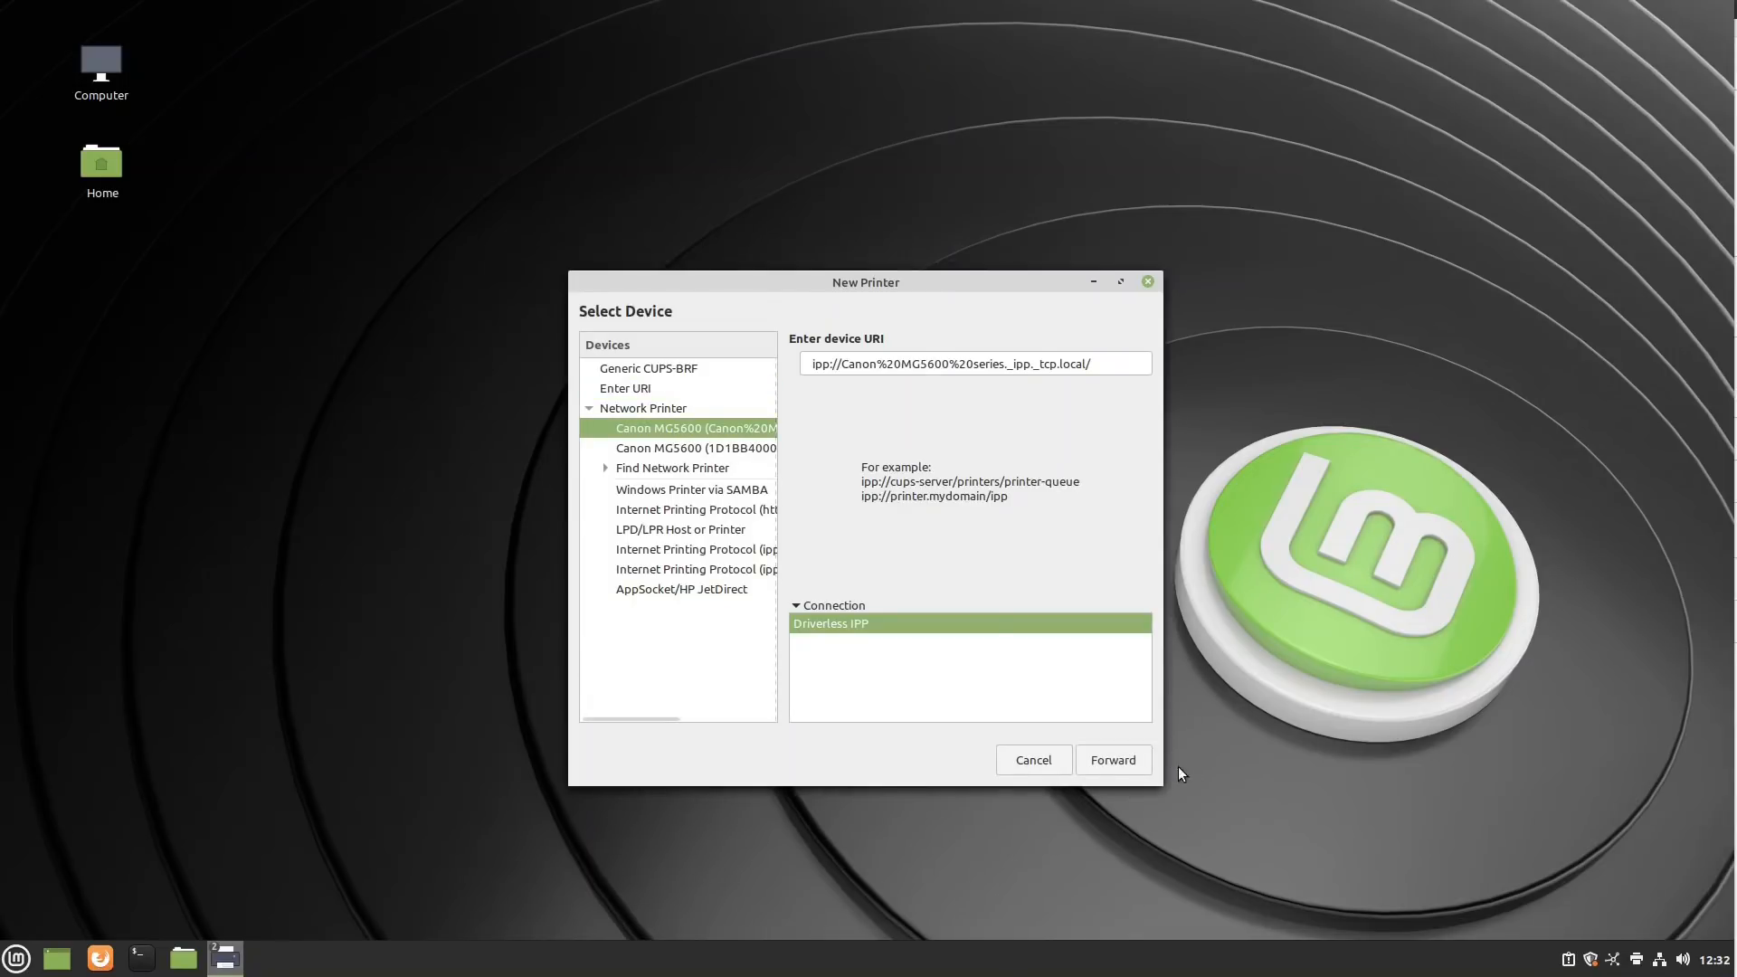
left_click(1113, 765)
left_click(1129, 767)
left_click(1120, 758)
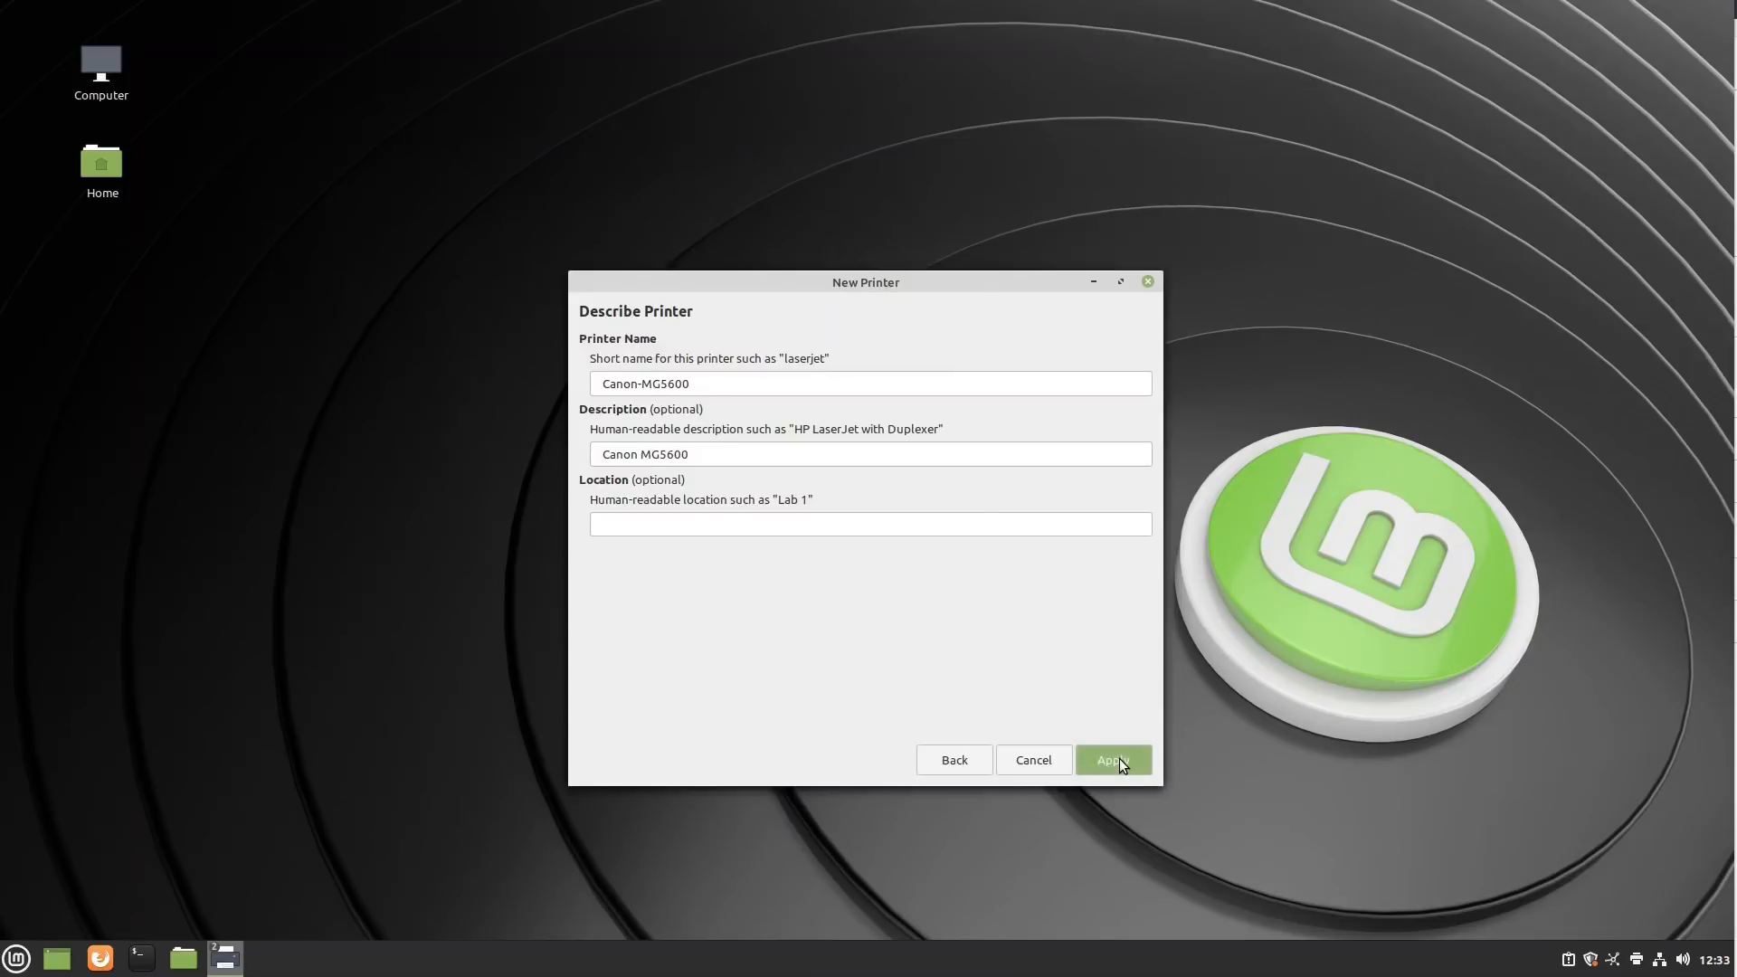
Print a test page on the new Canon-MG5600 printer, and close its properties and the printers window
left_click(959, 550)
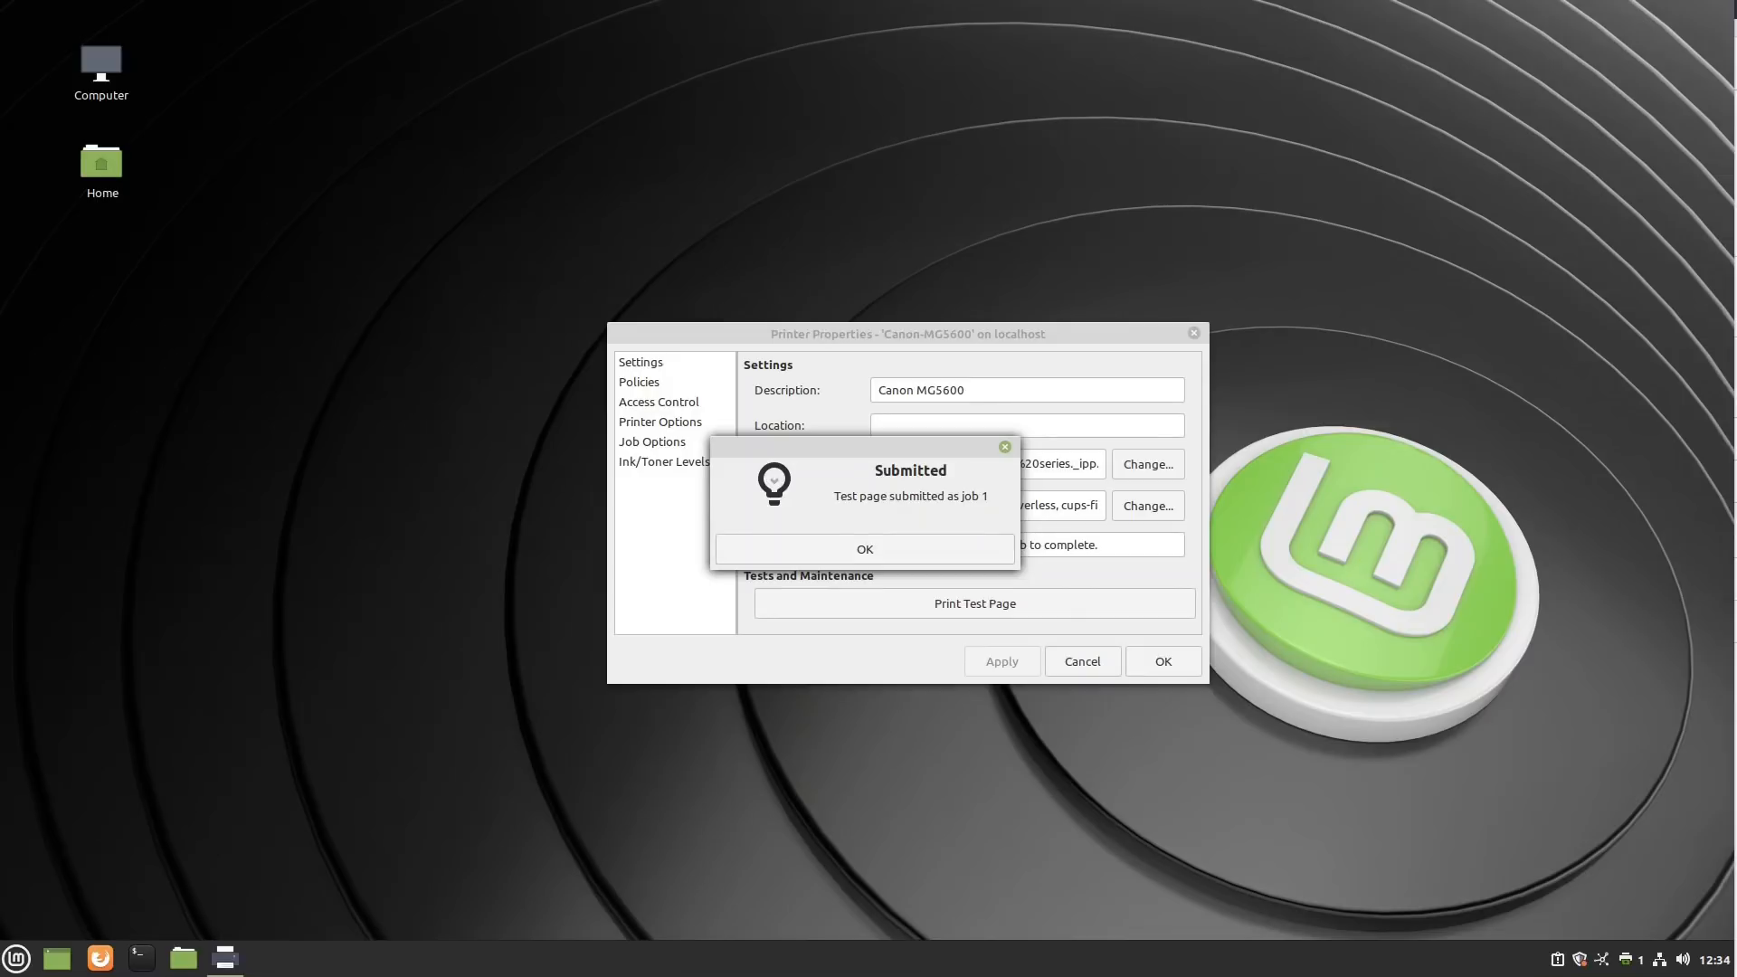
left_click(829, 546)
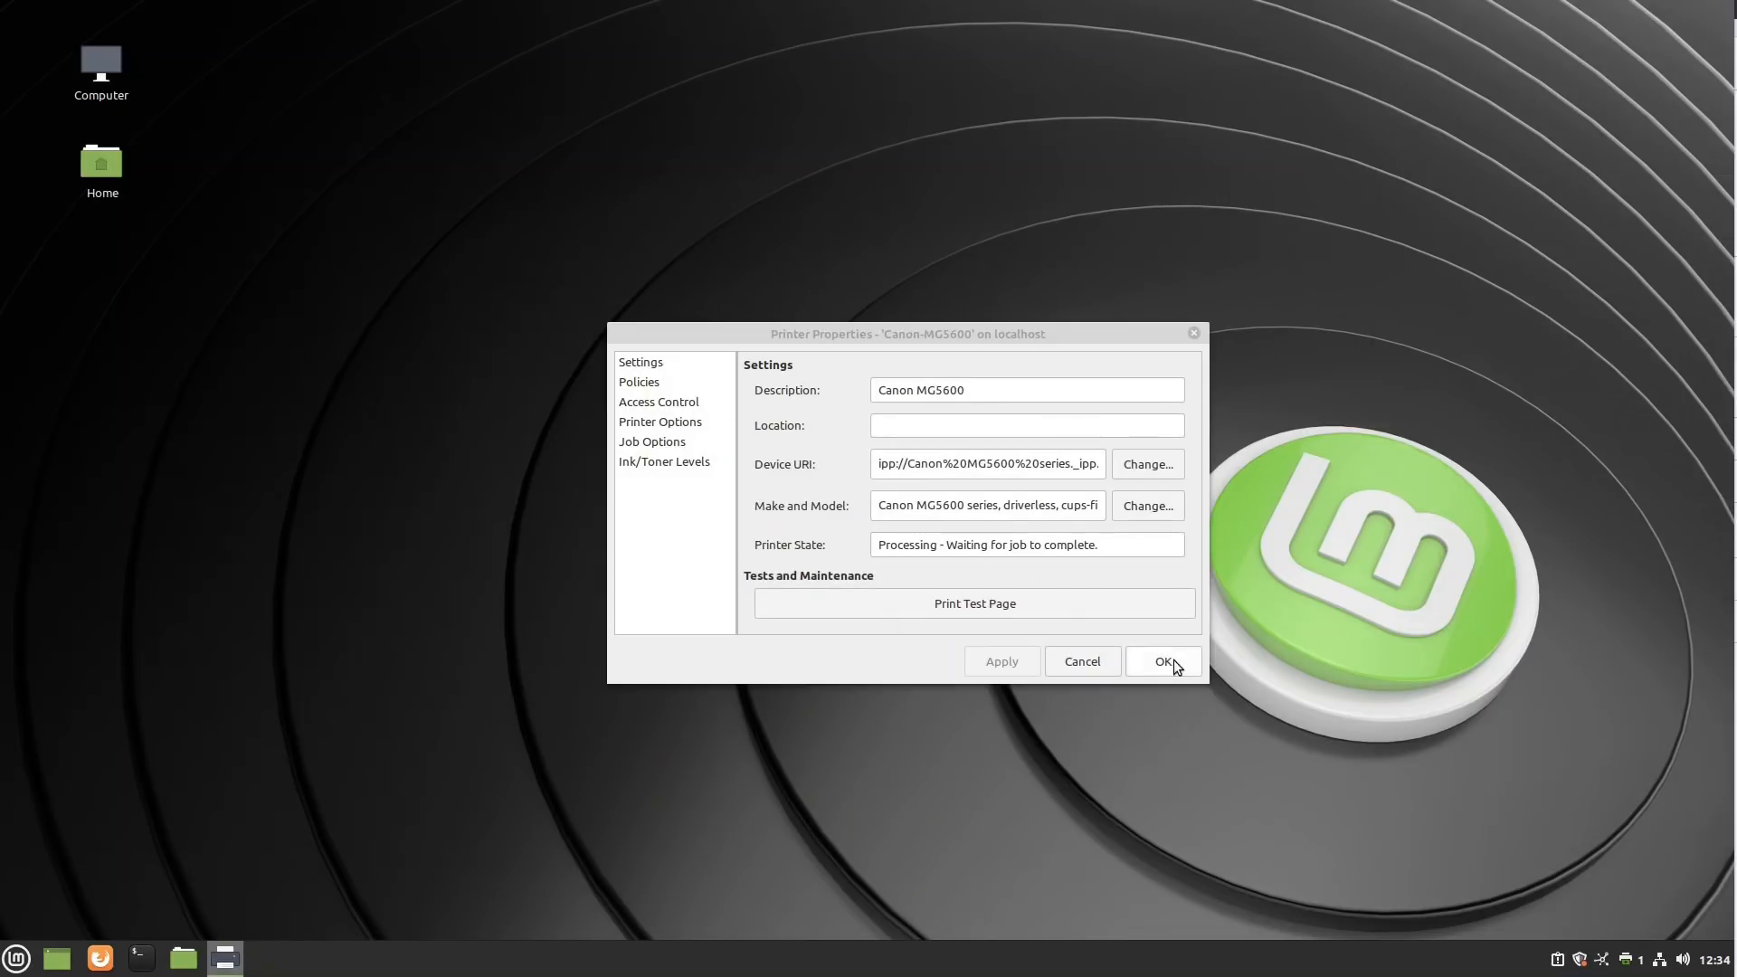
left_click(1112, 670)
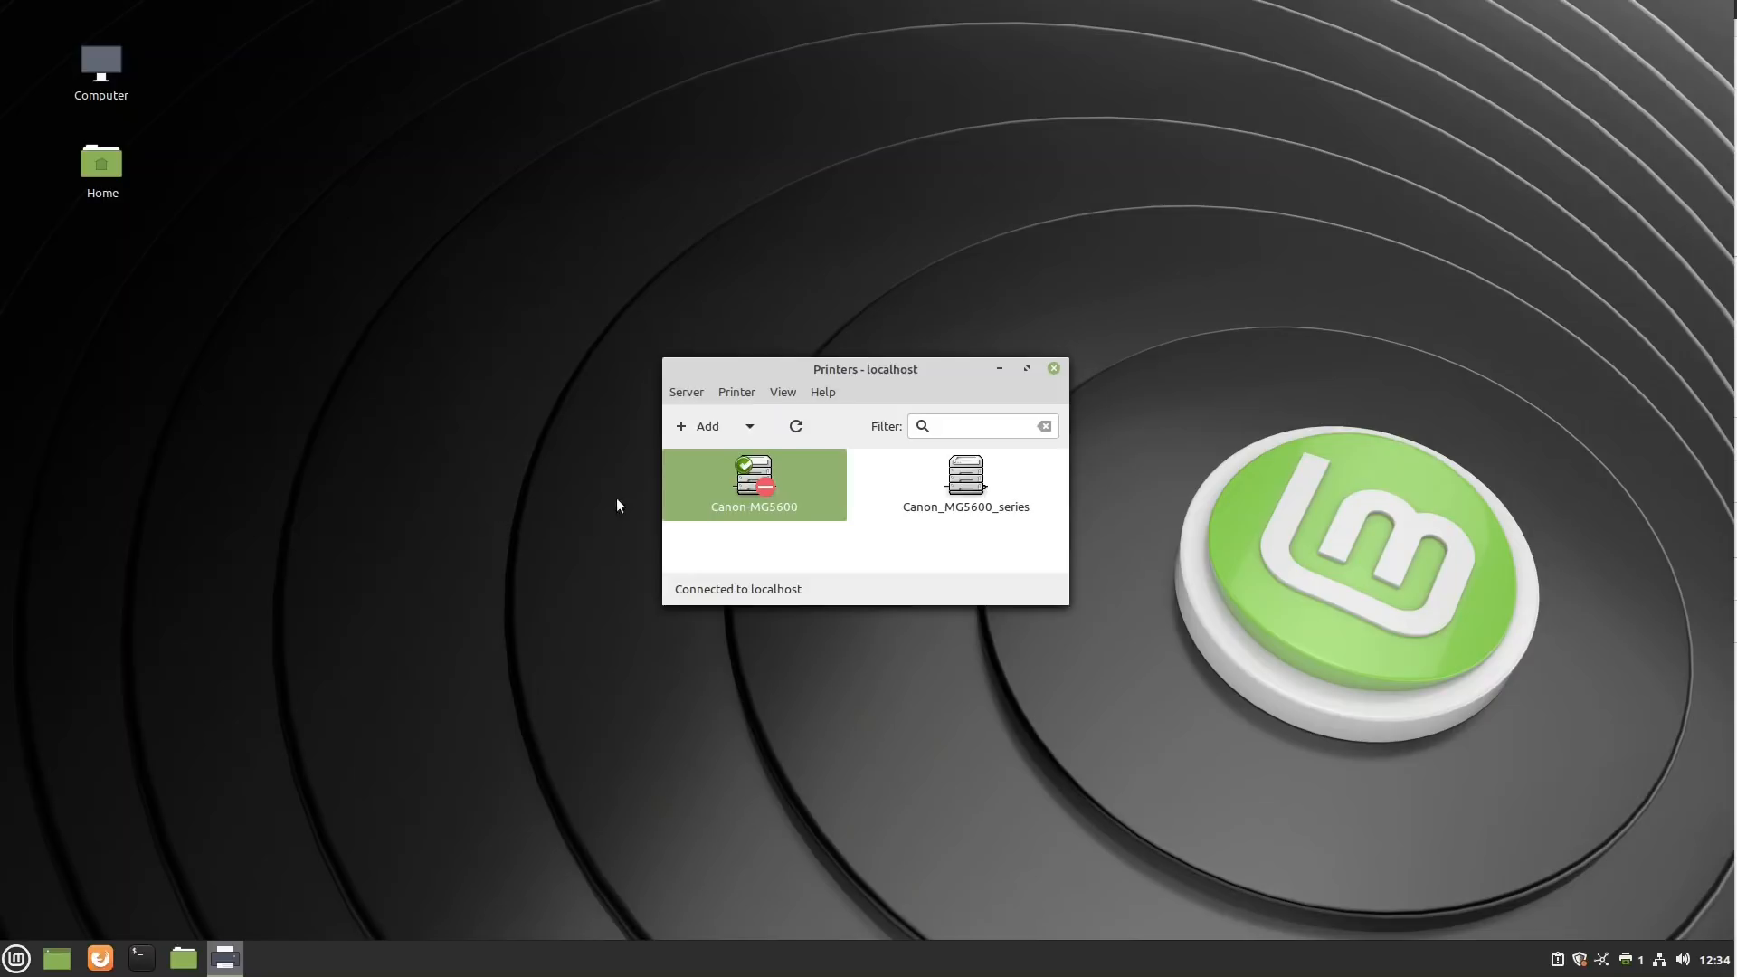
left_click(1055, 368)
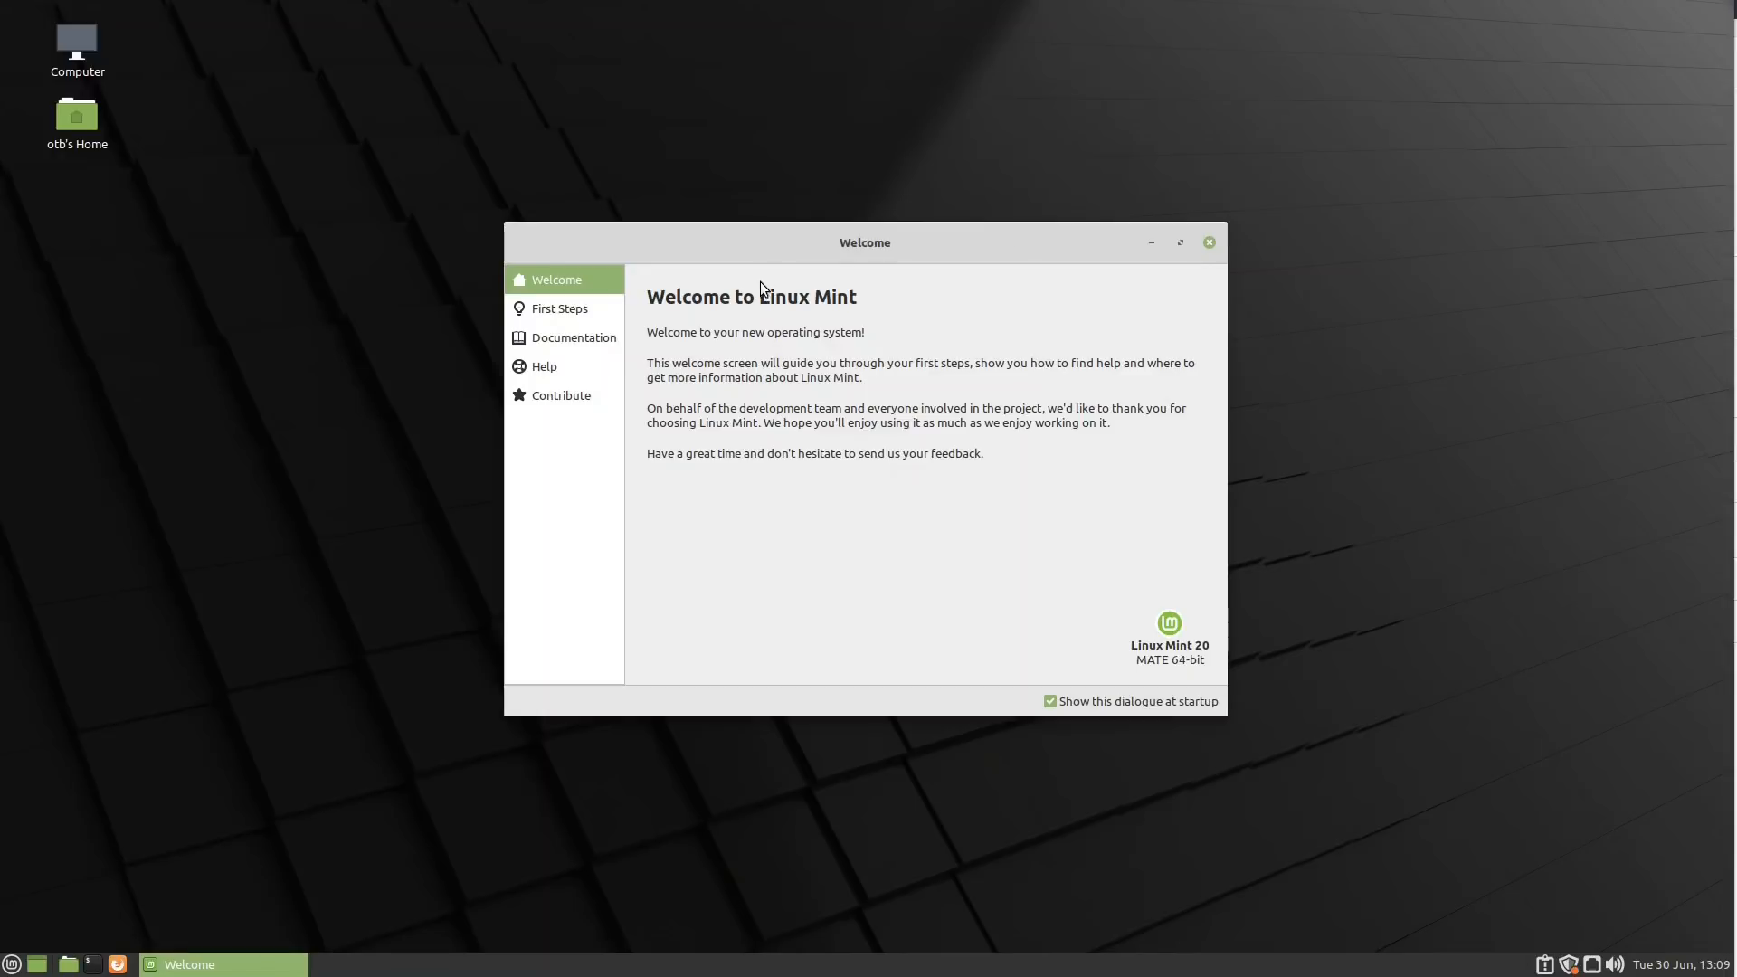
Dismiss the Welcome window, then find System Monitor by searching for "mon", check the resource usage graphs and close it
left_click(1211, 243)
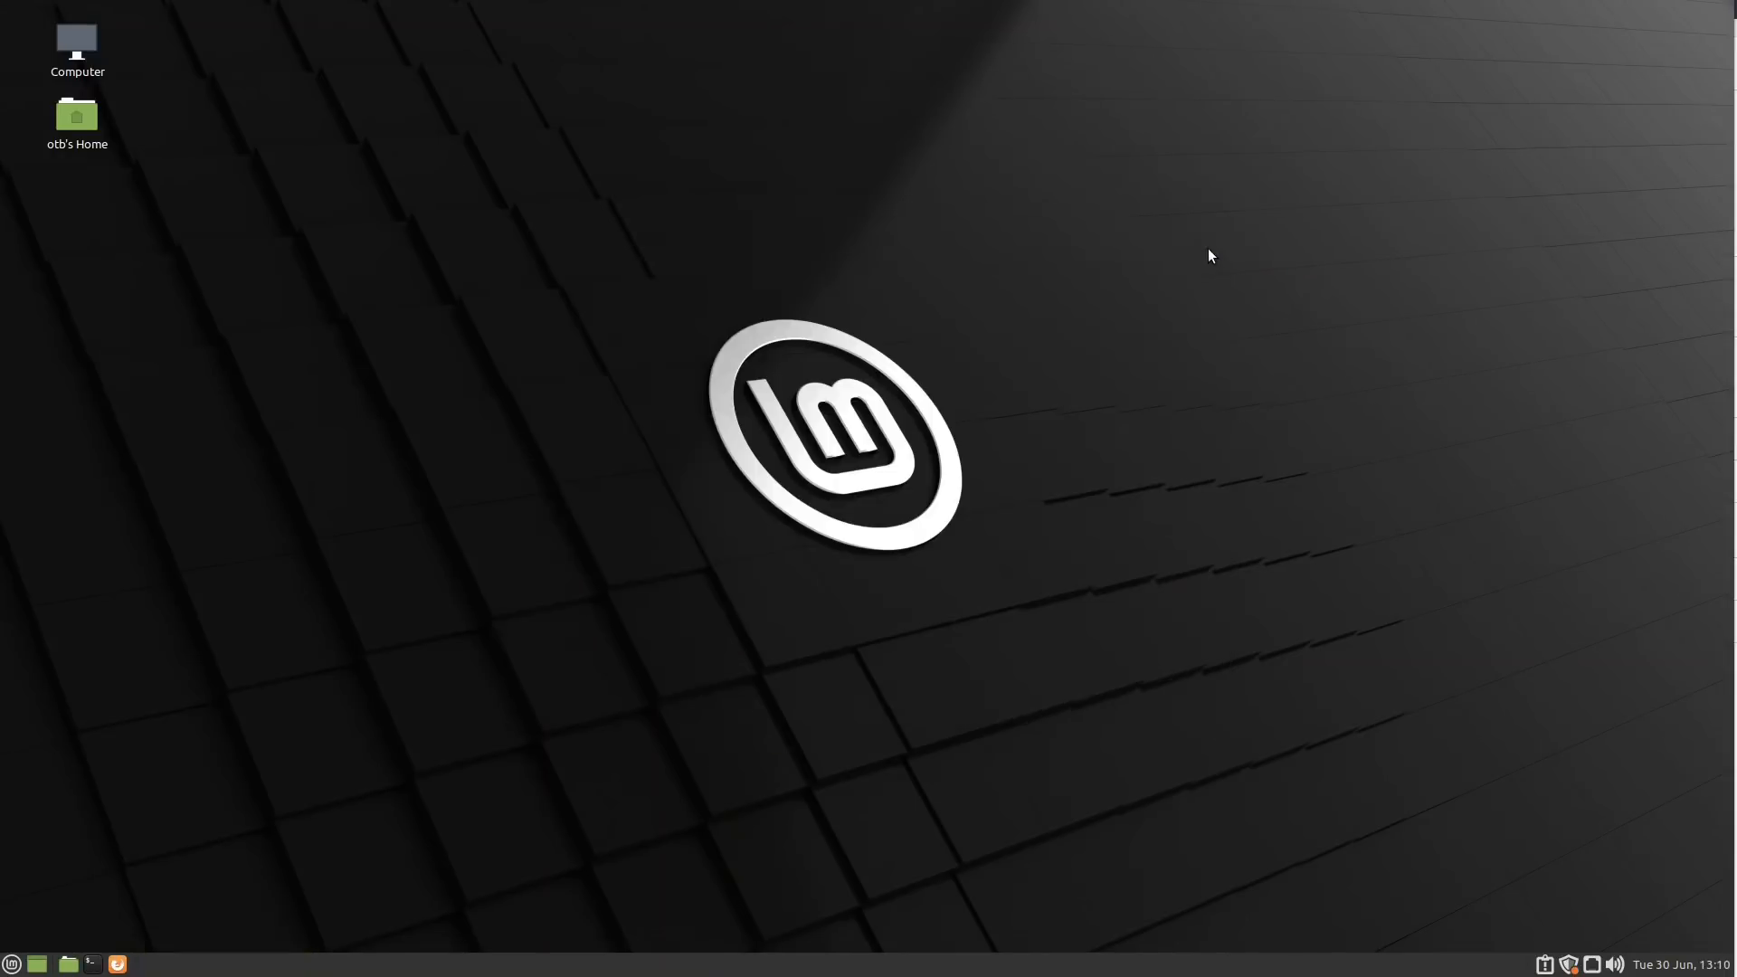
left_click(12, 964)
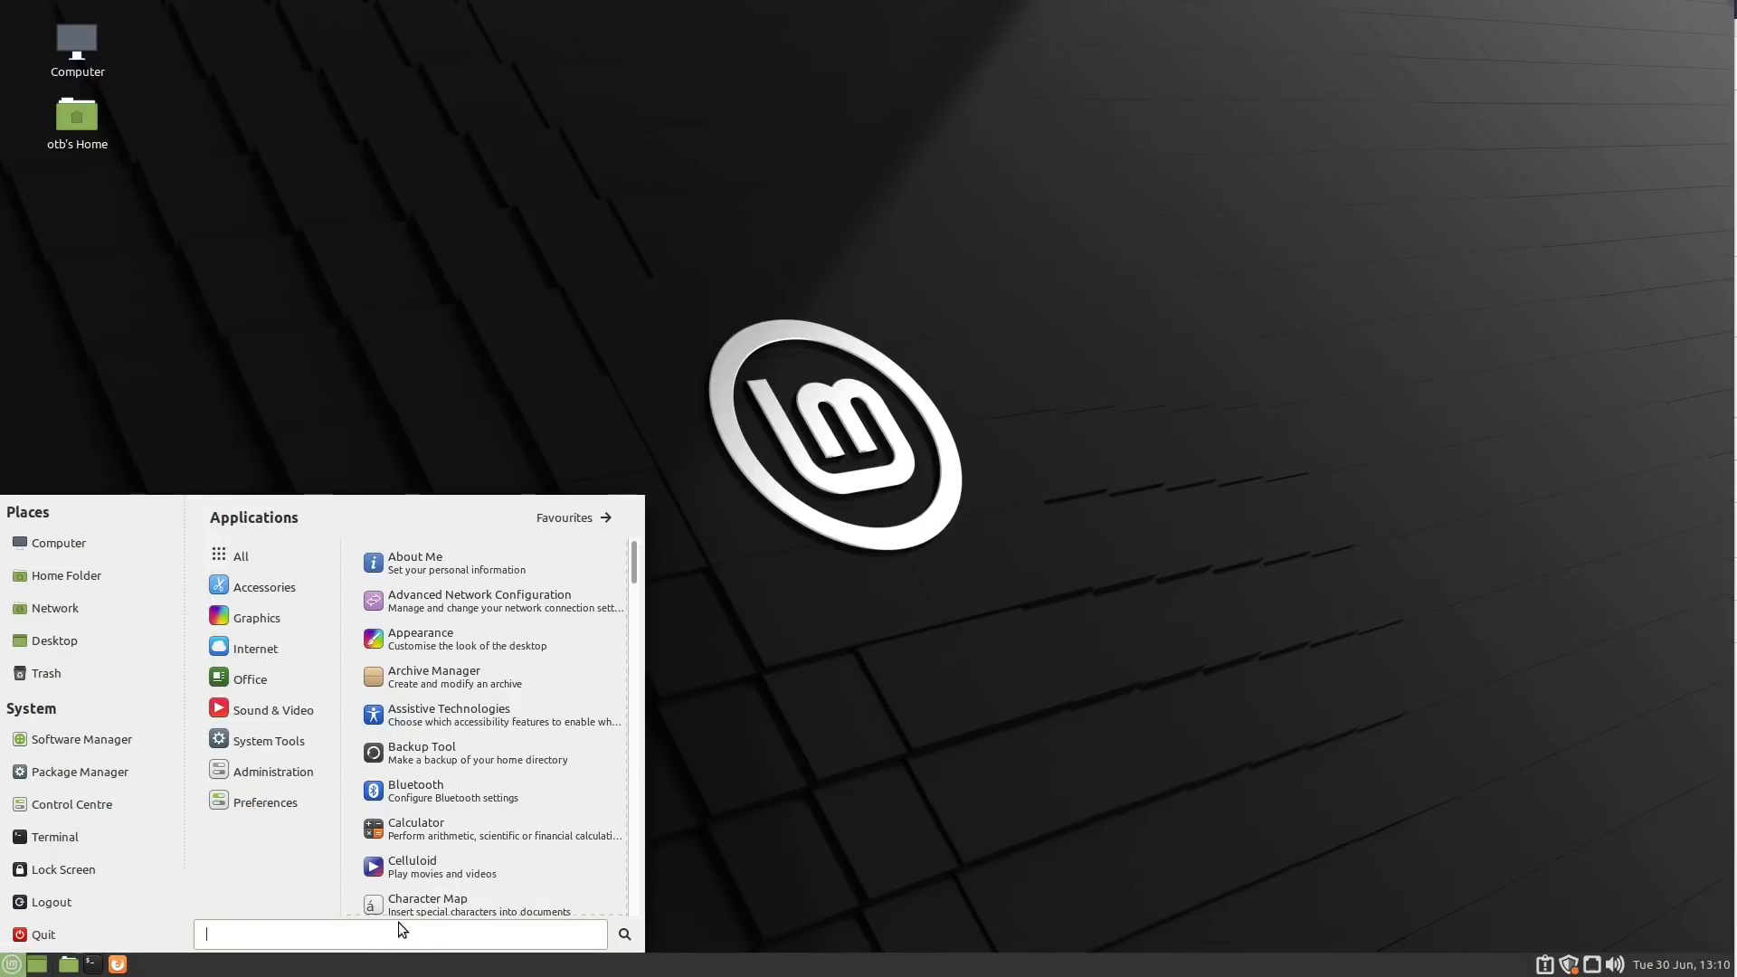
type("mon")
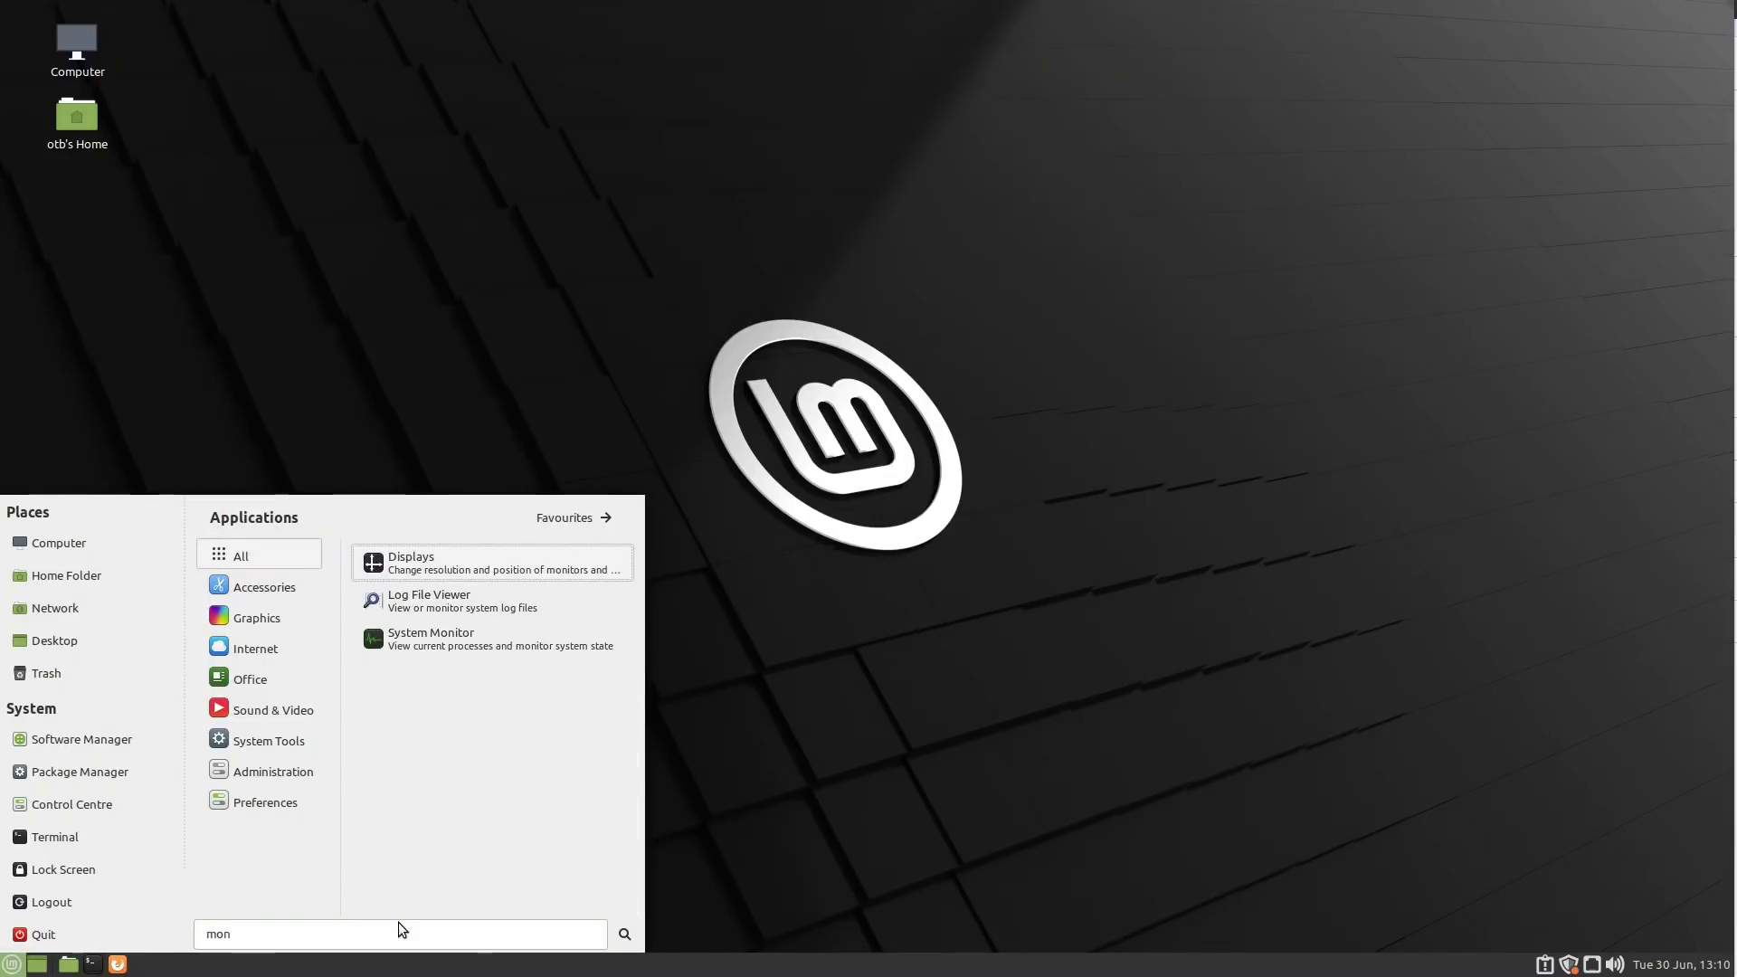
left_click(448, 647)
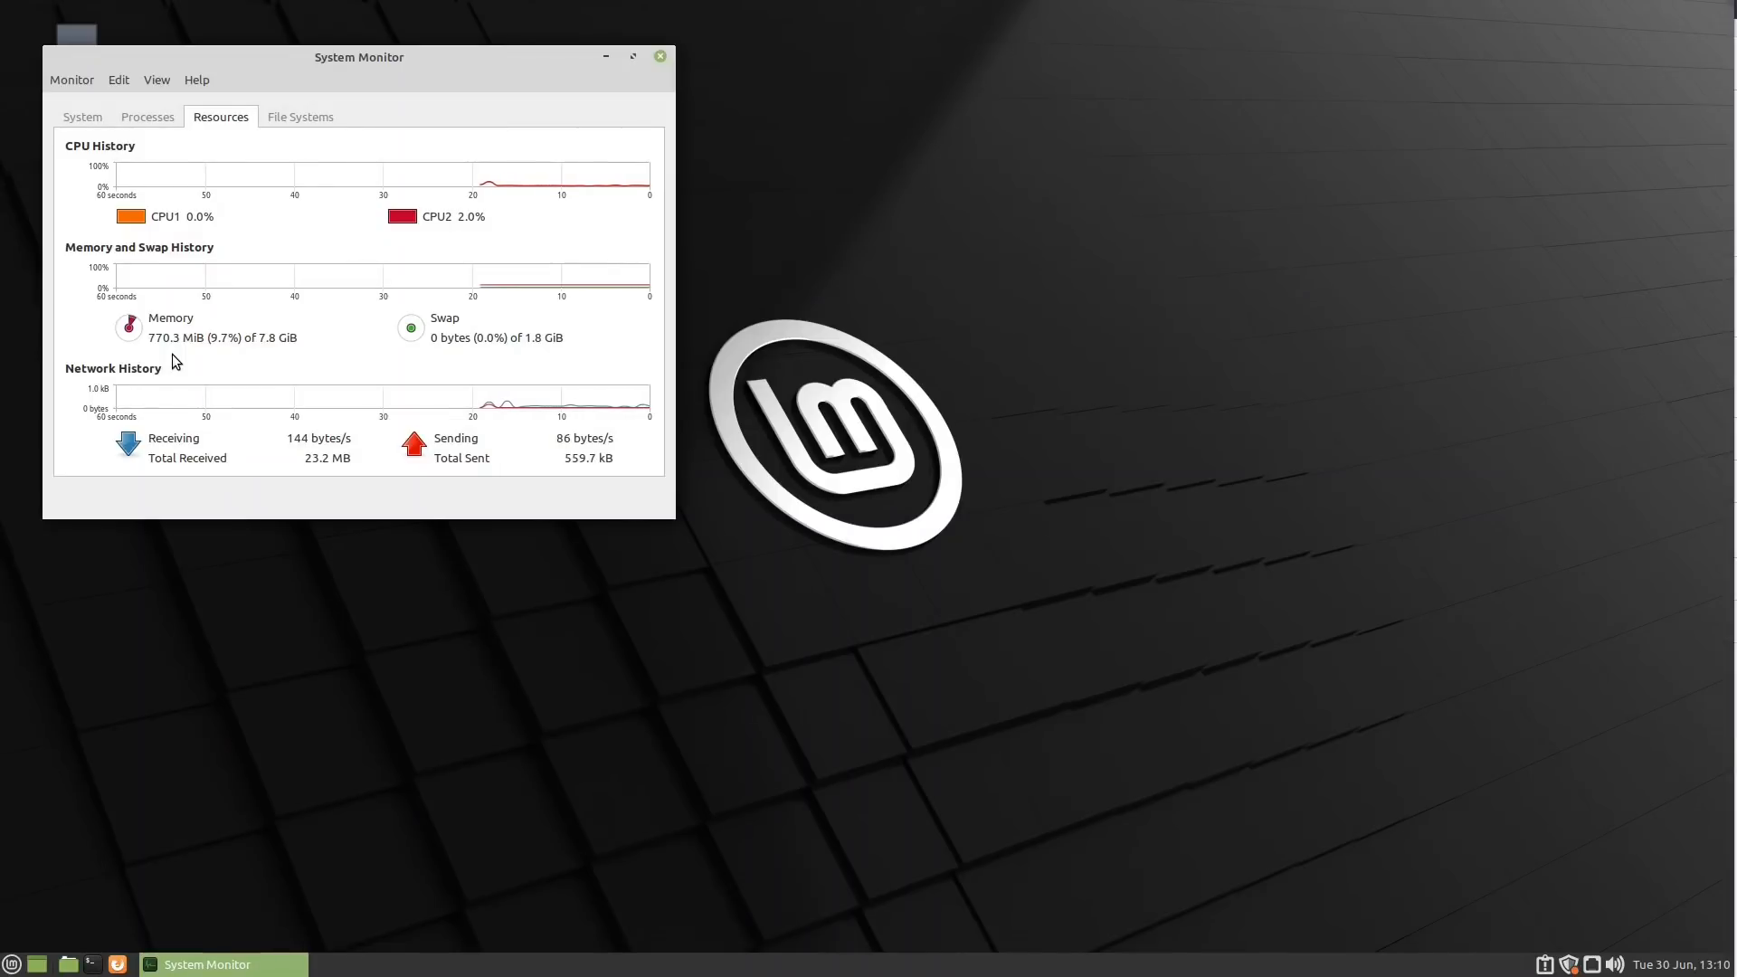
left_click(661, 58)
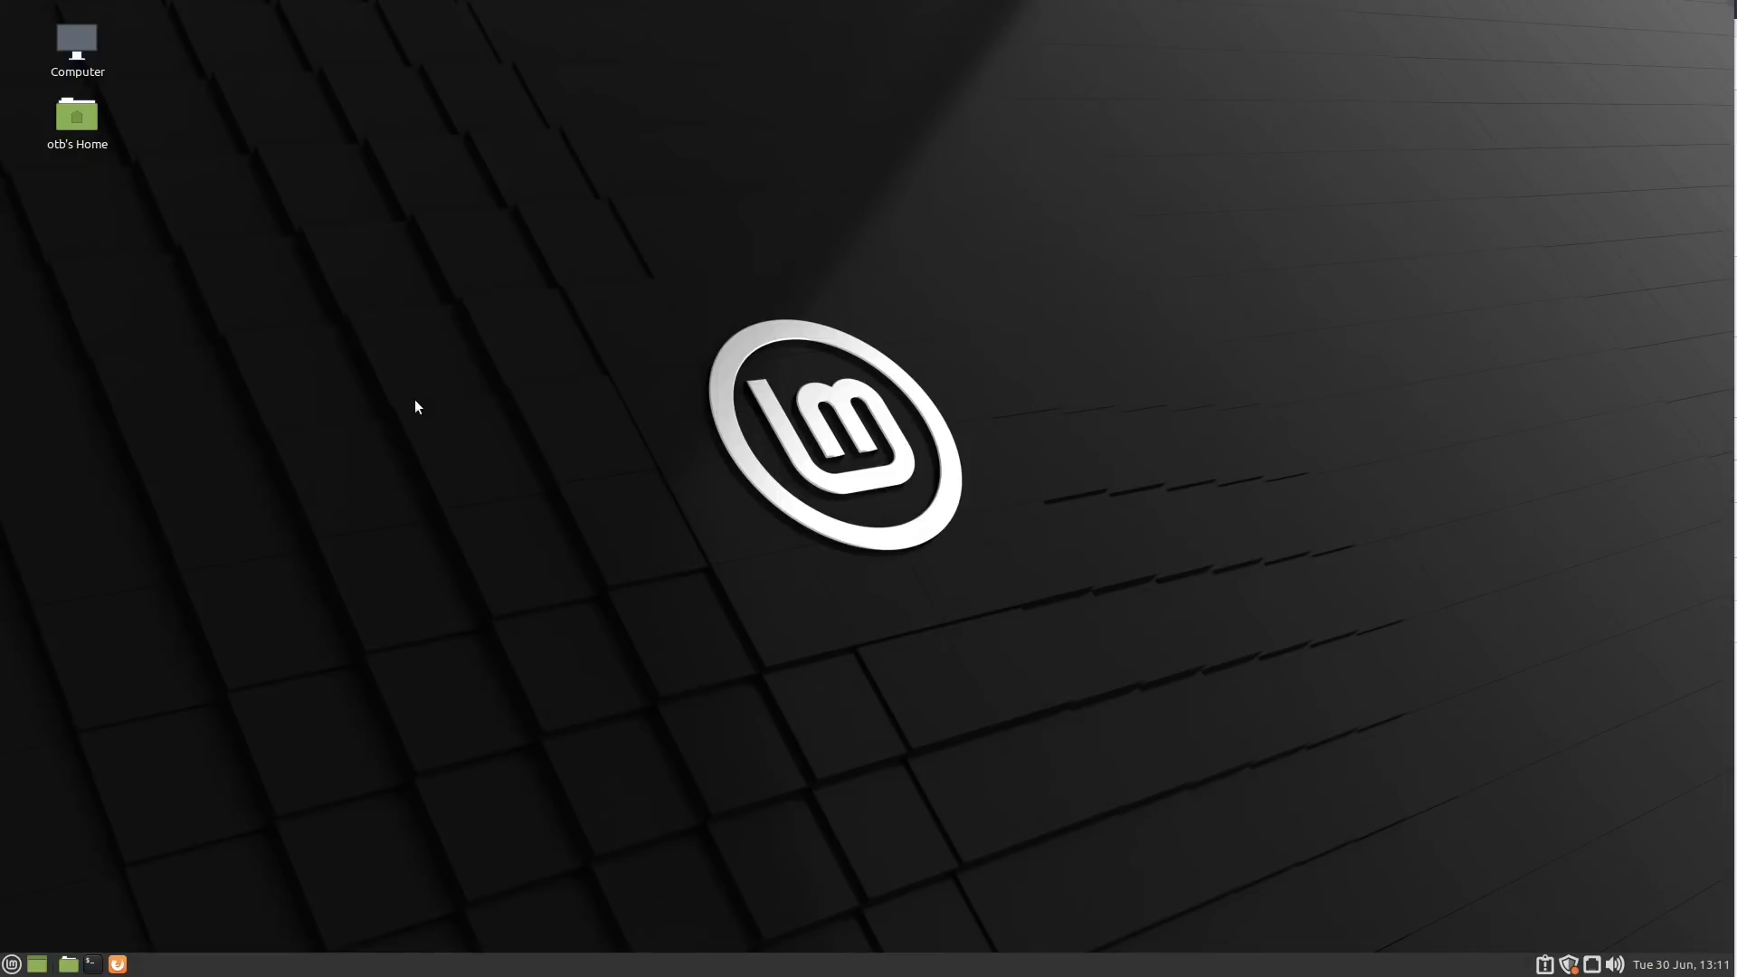
Look through the available desktop backgrounds in Appearance Preferences and close the window without changing the wallpaper
right_click(487, 249)
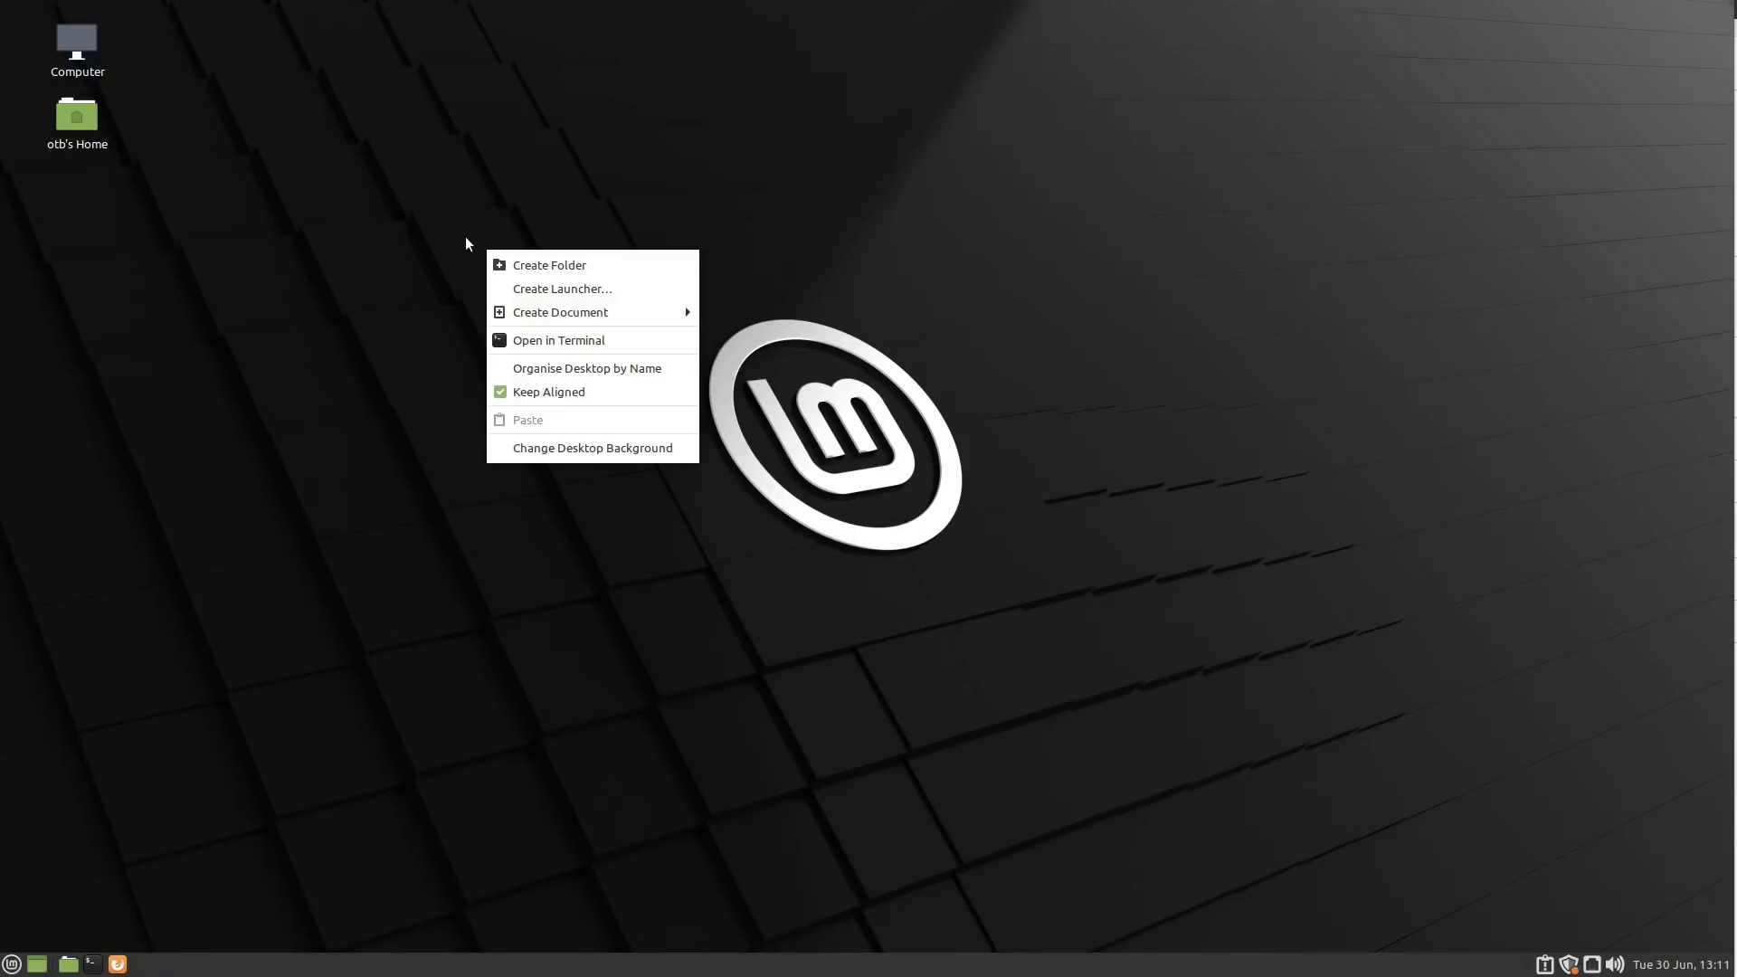
left_click(573, 452)
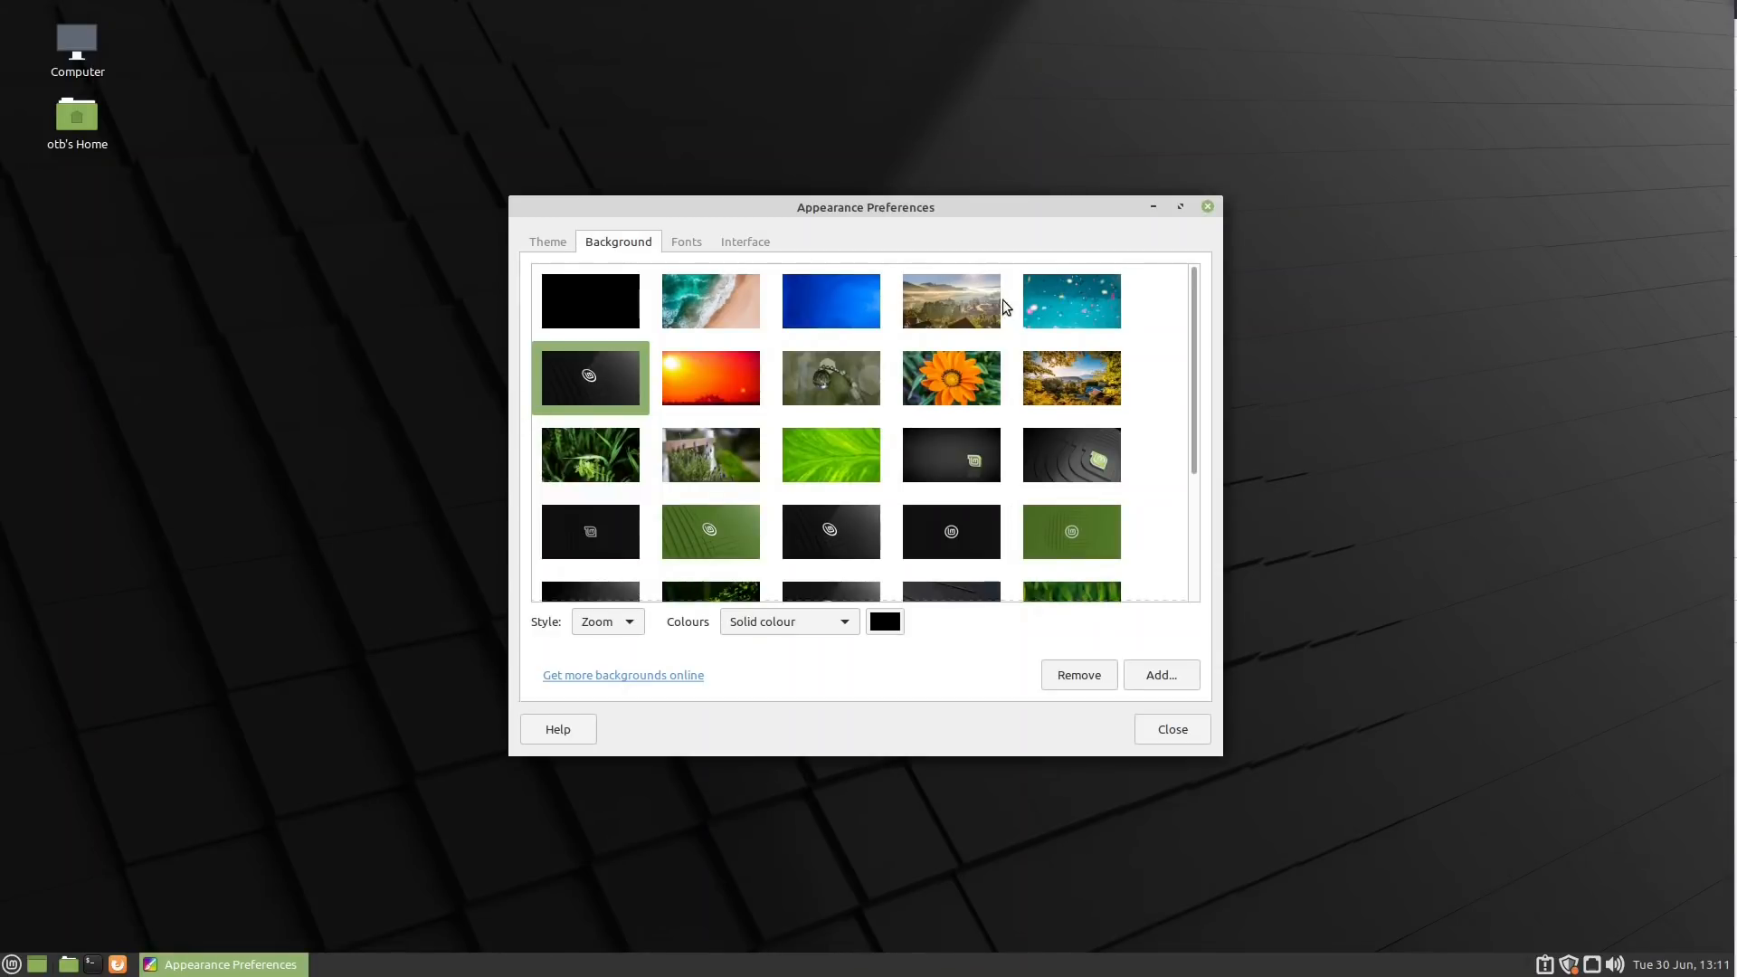
left_click_drag(1196, 369, 1181, 530)
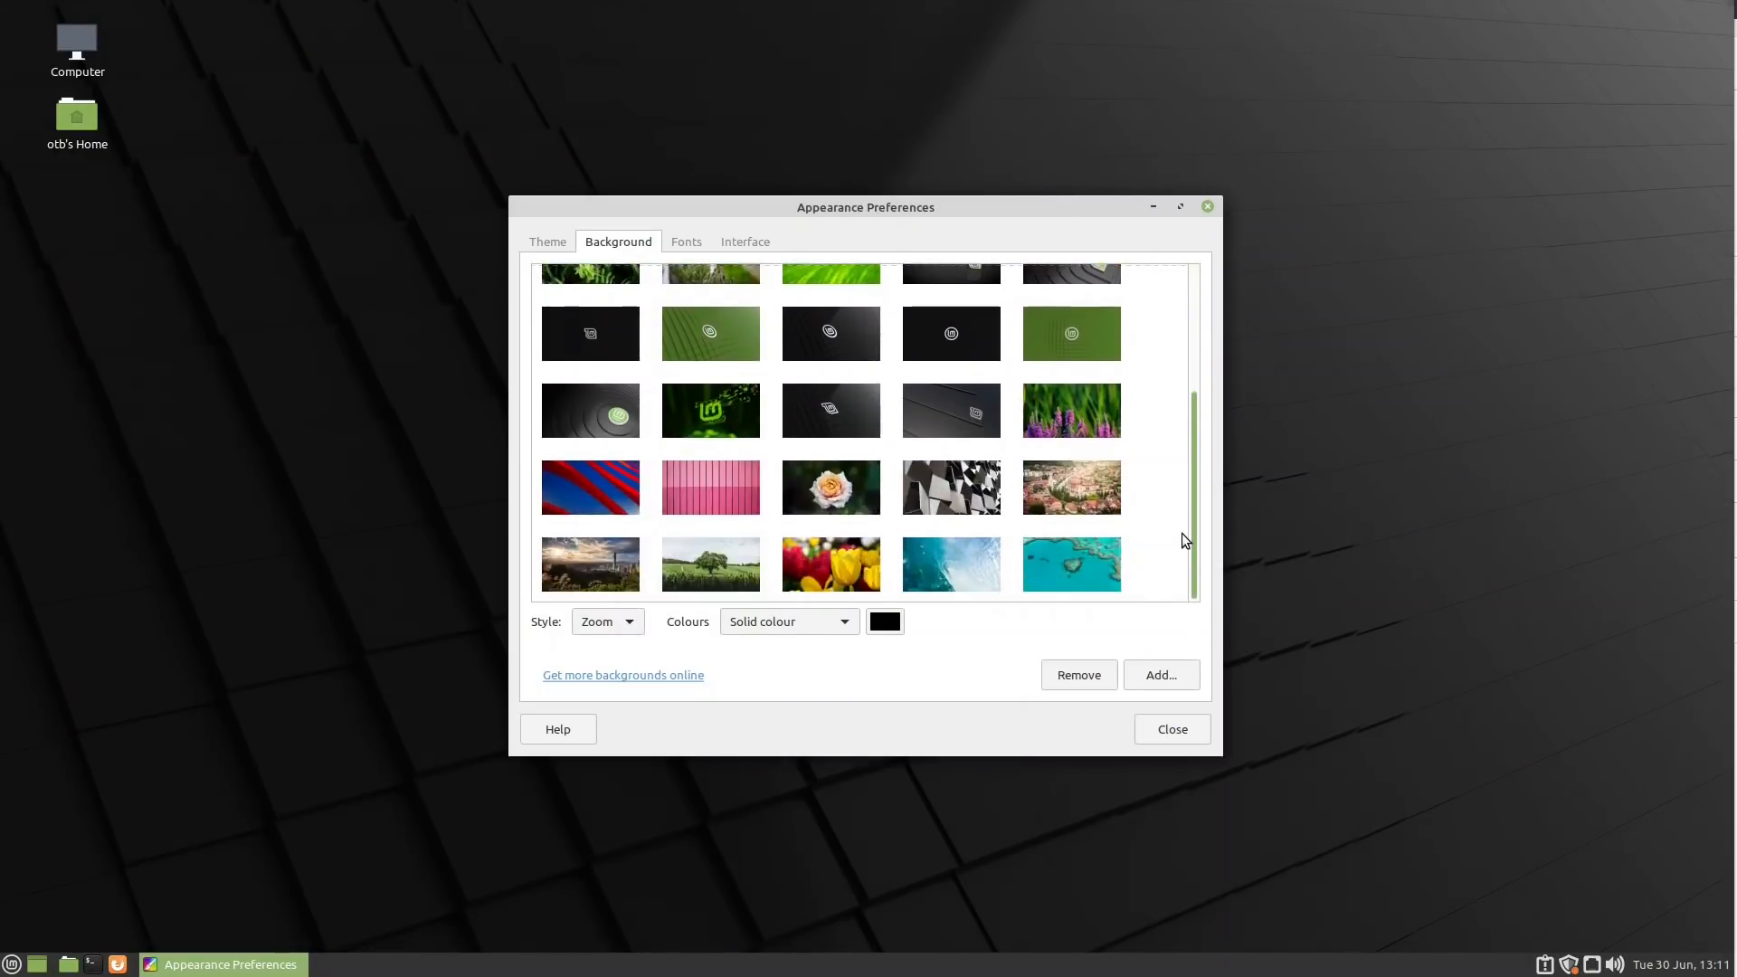
left_click(1160, 729)
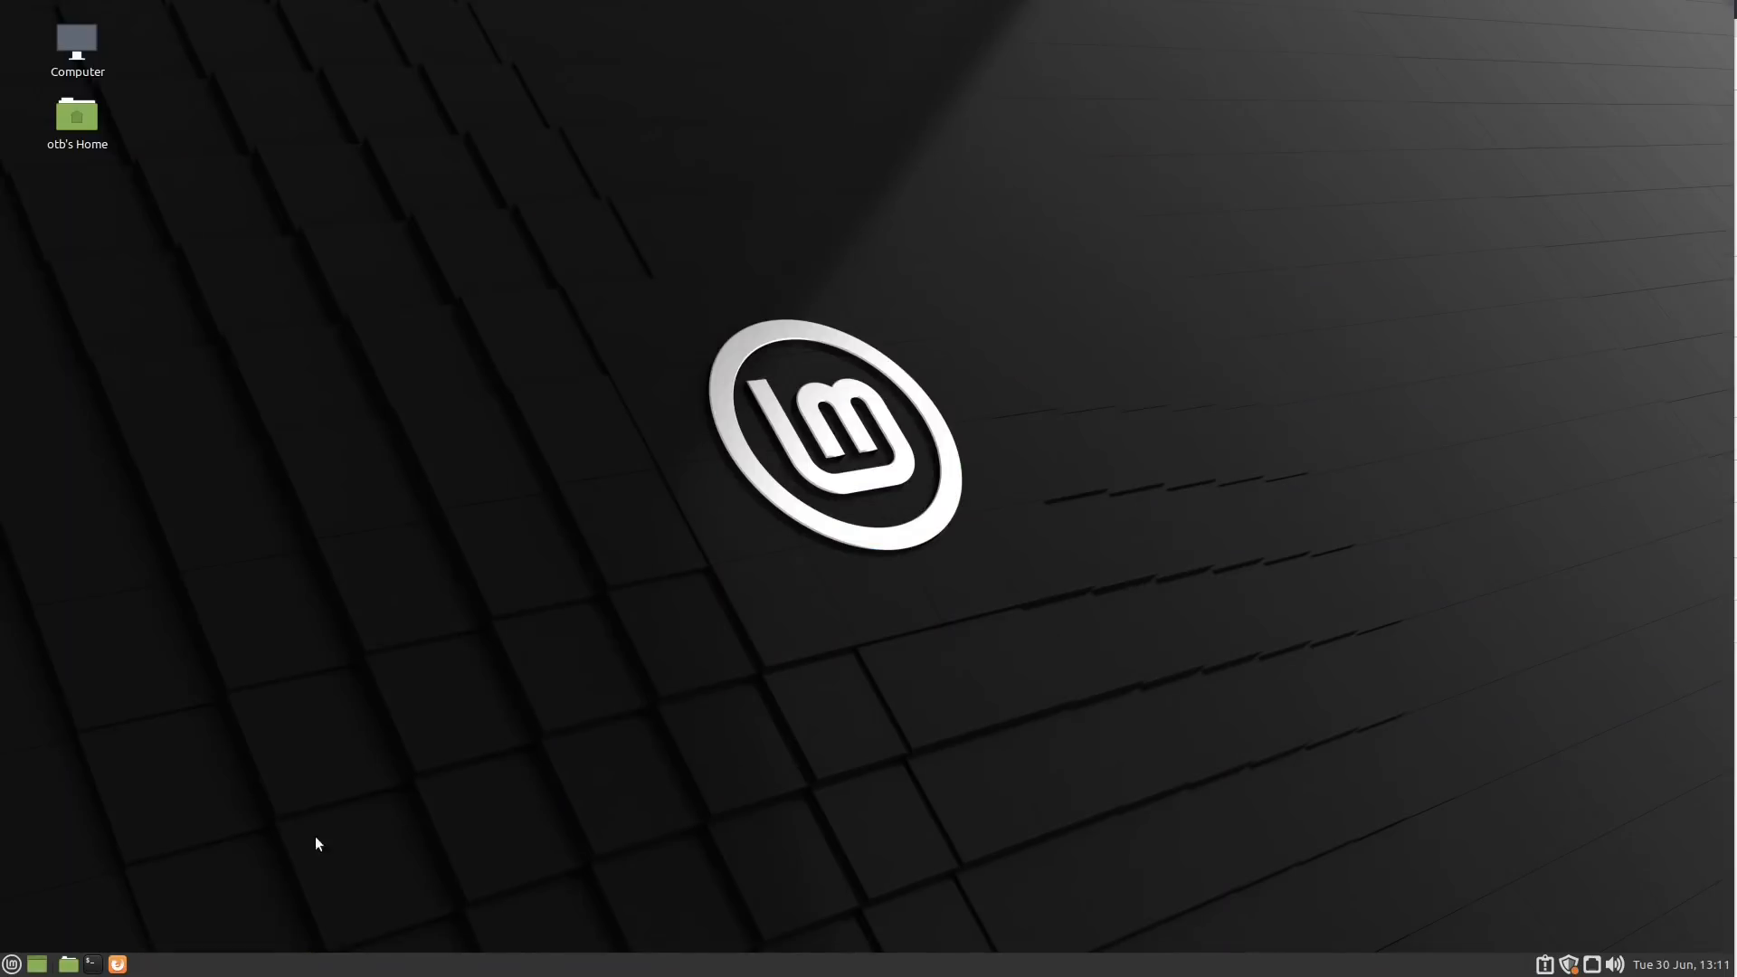
Look over the application menu's categories from Accessories to Preferences, search it for "wa", and close the menu
left_click(10, 964)
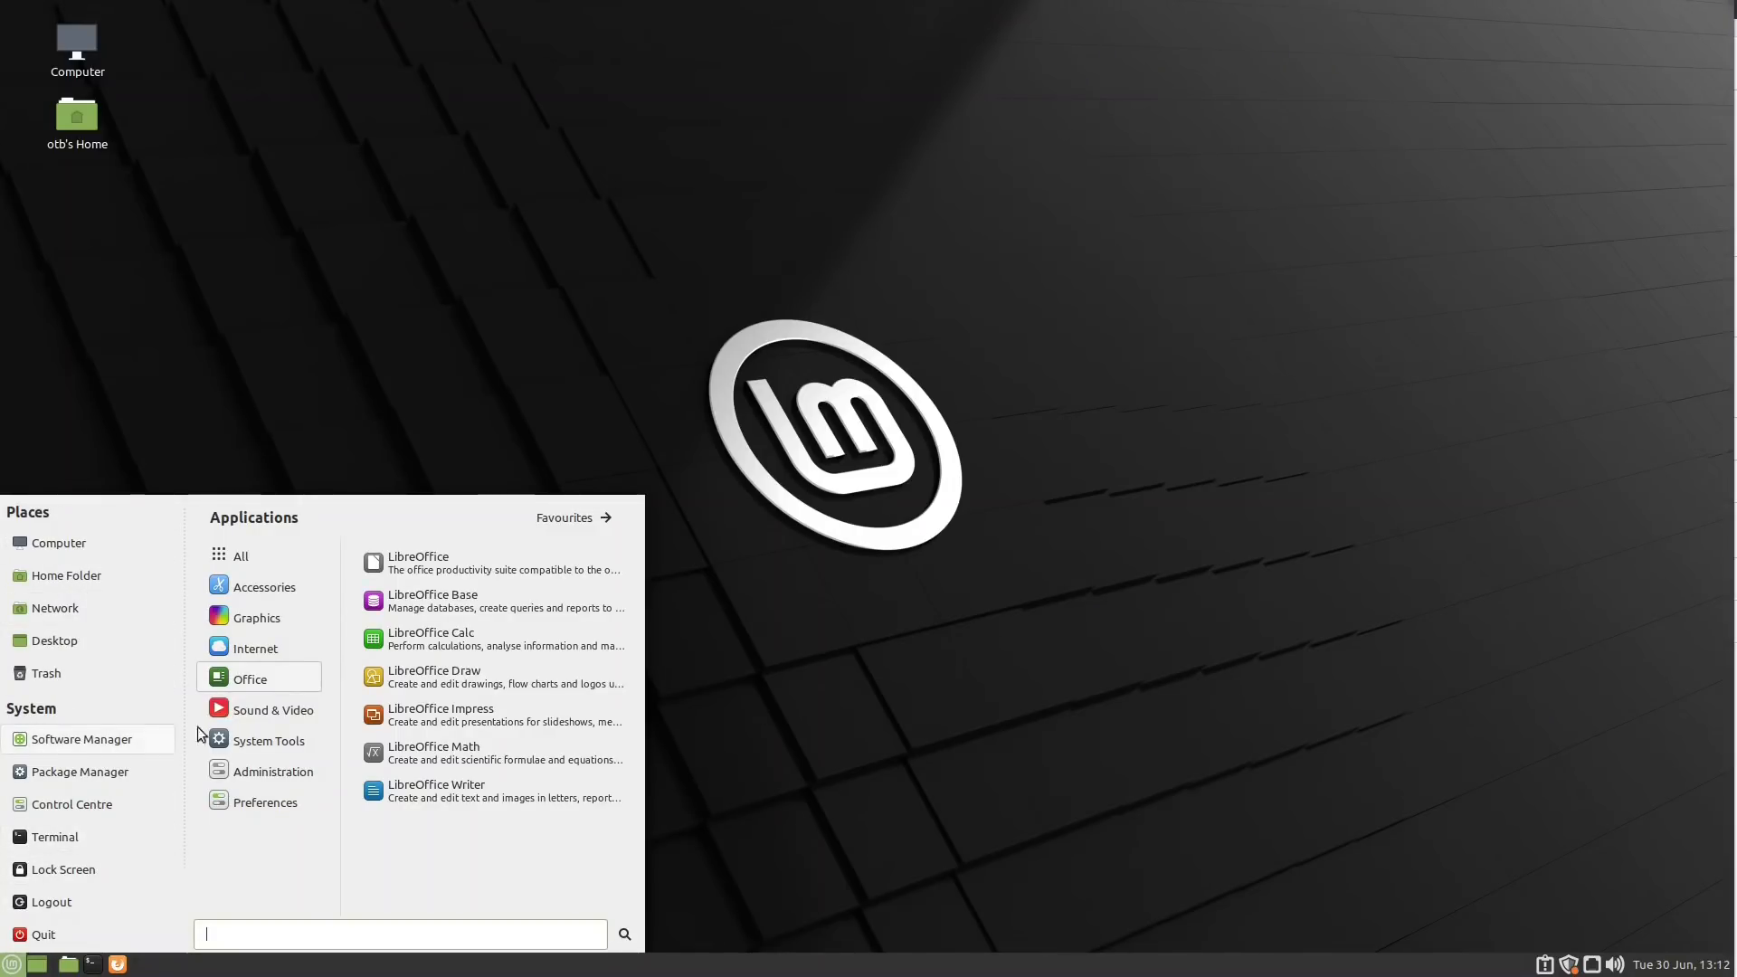
mouse_move(260, 645)
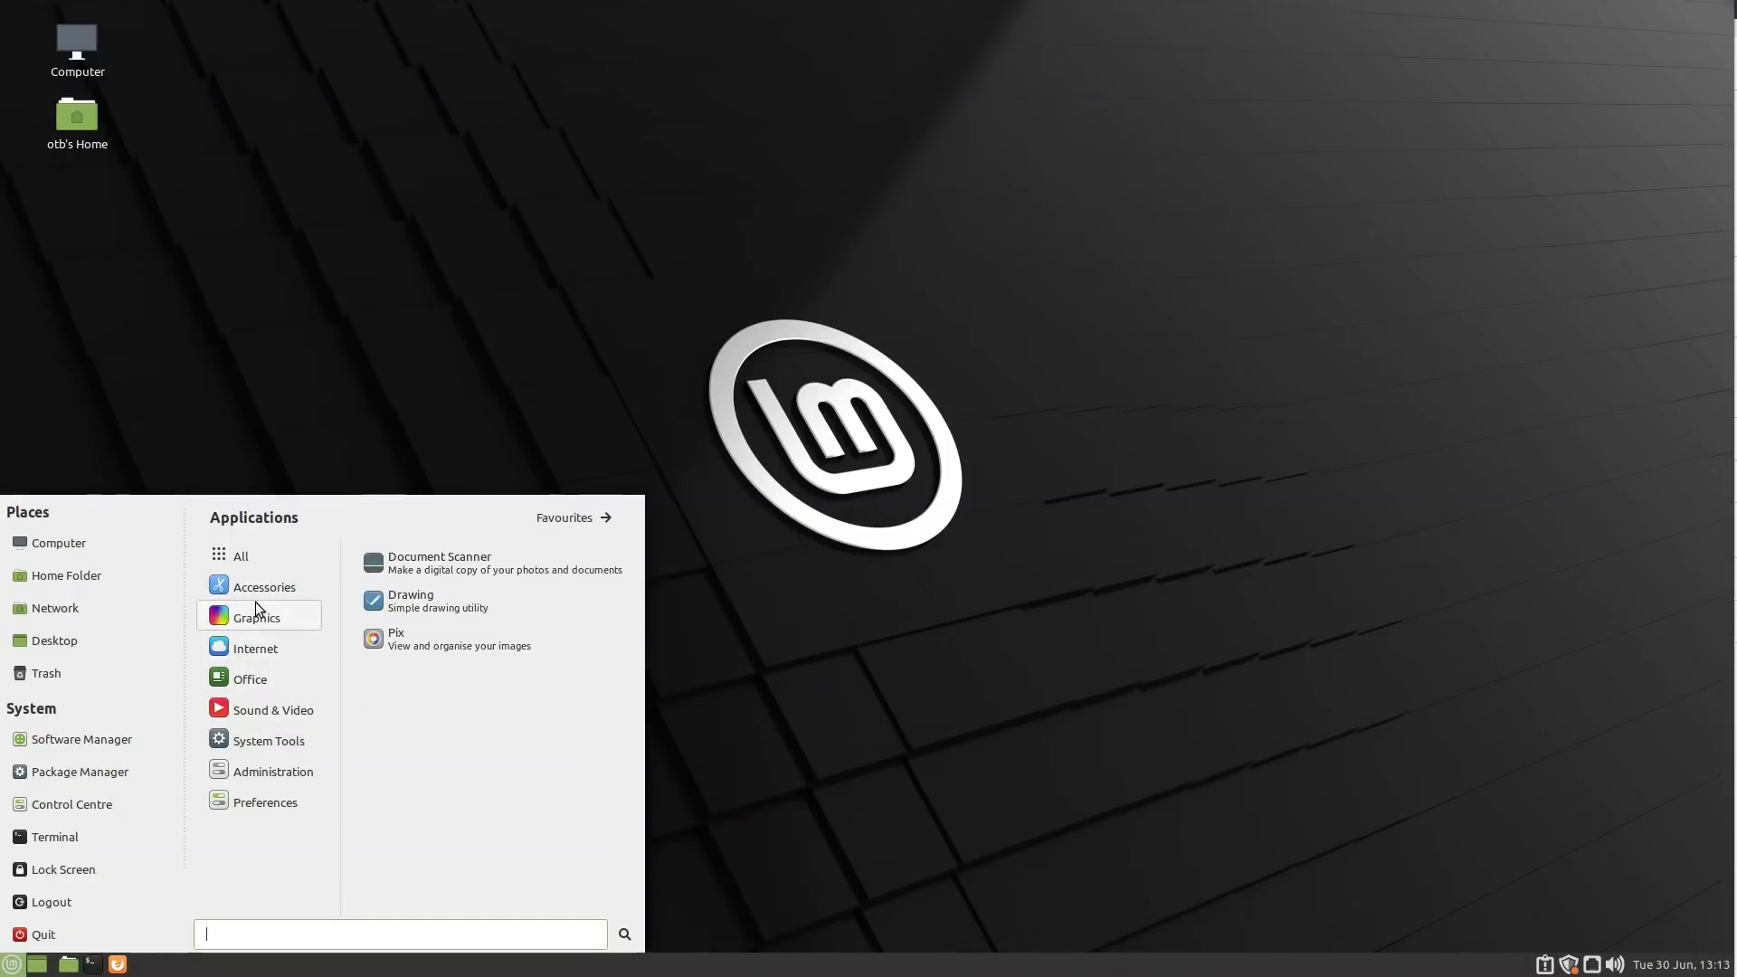
mouse_move(252, 582)
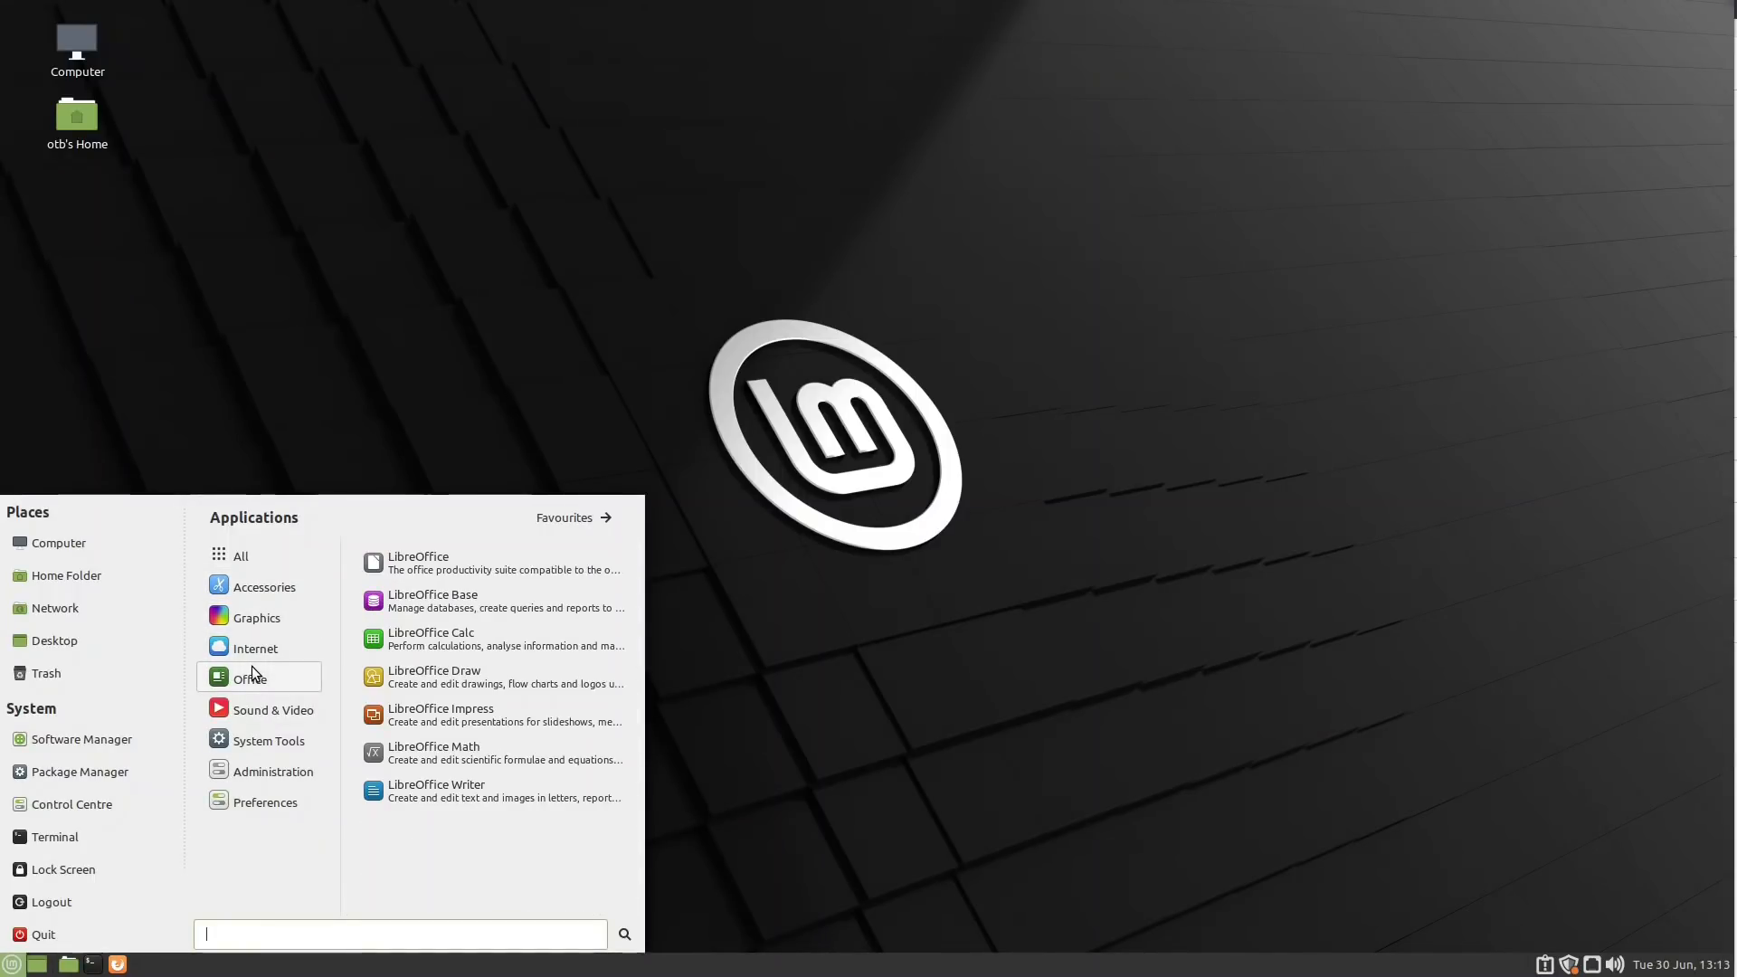
mouse_move(272, 711)
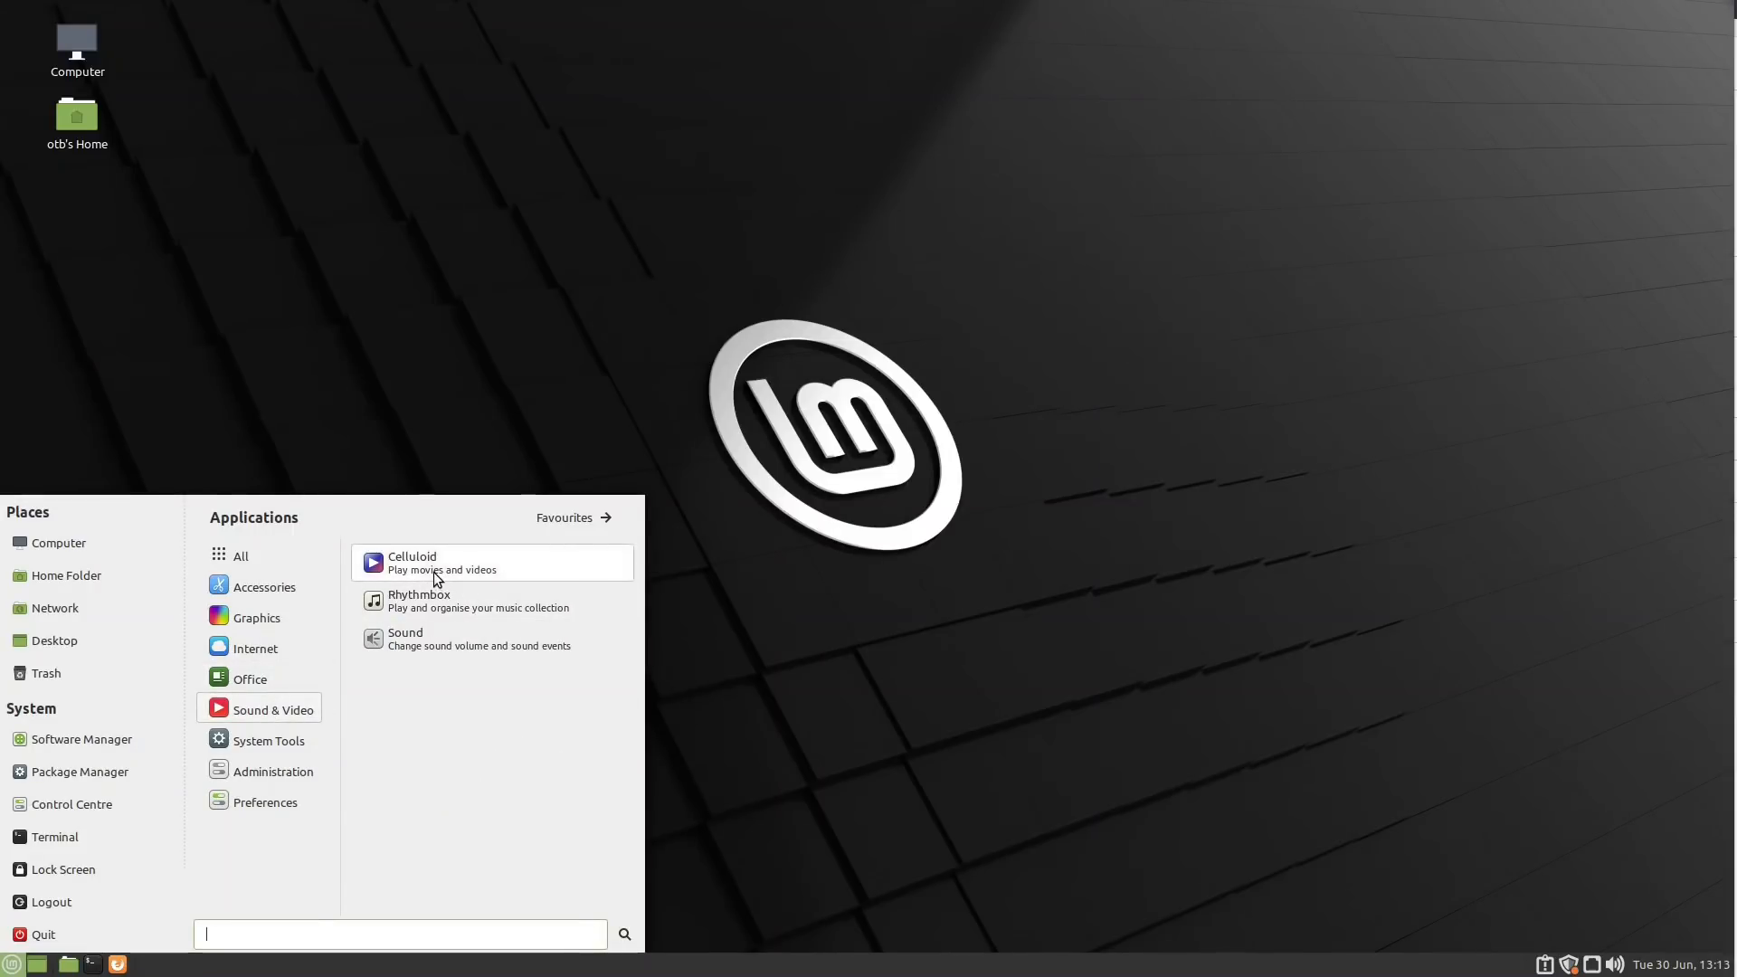
mouse_move(281, 743)
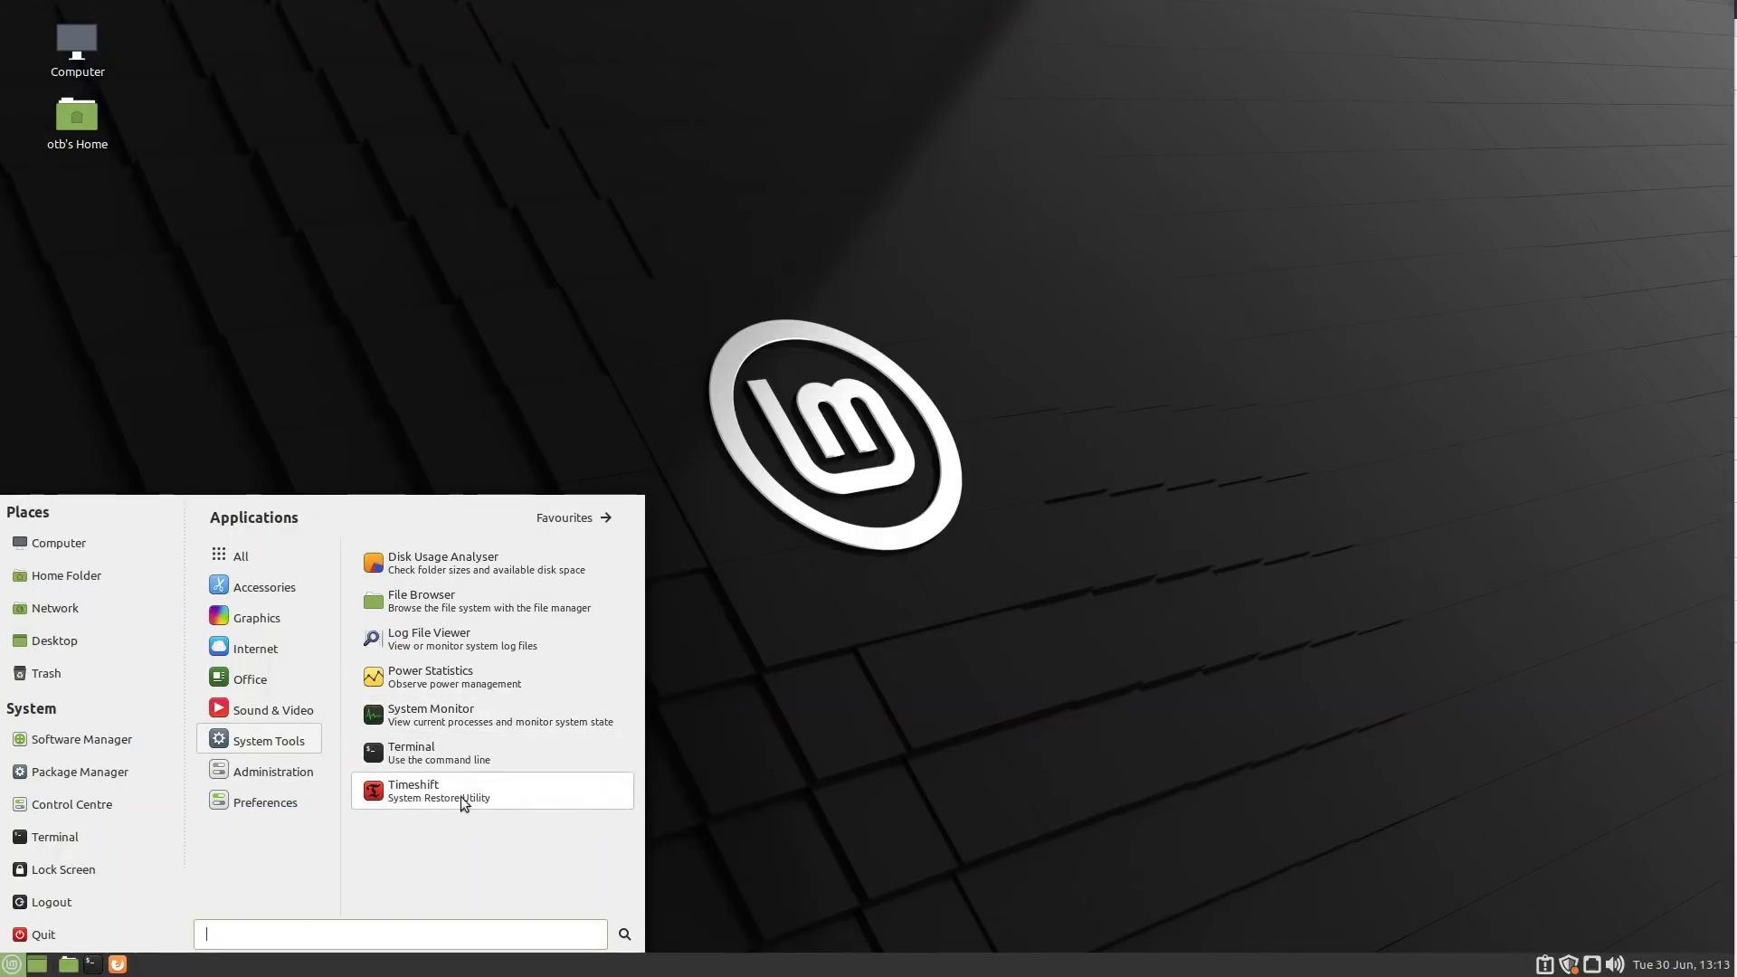
mouse_move(252, 770)
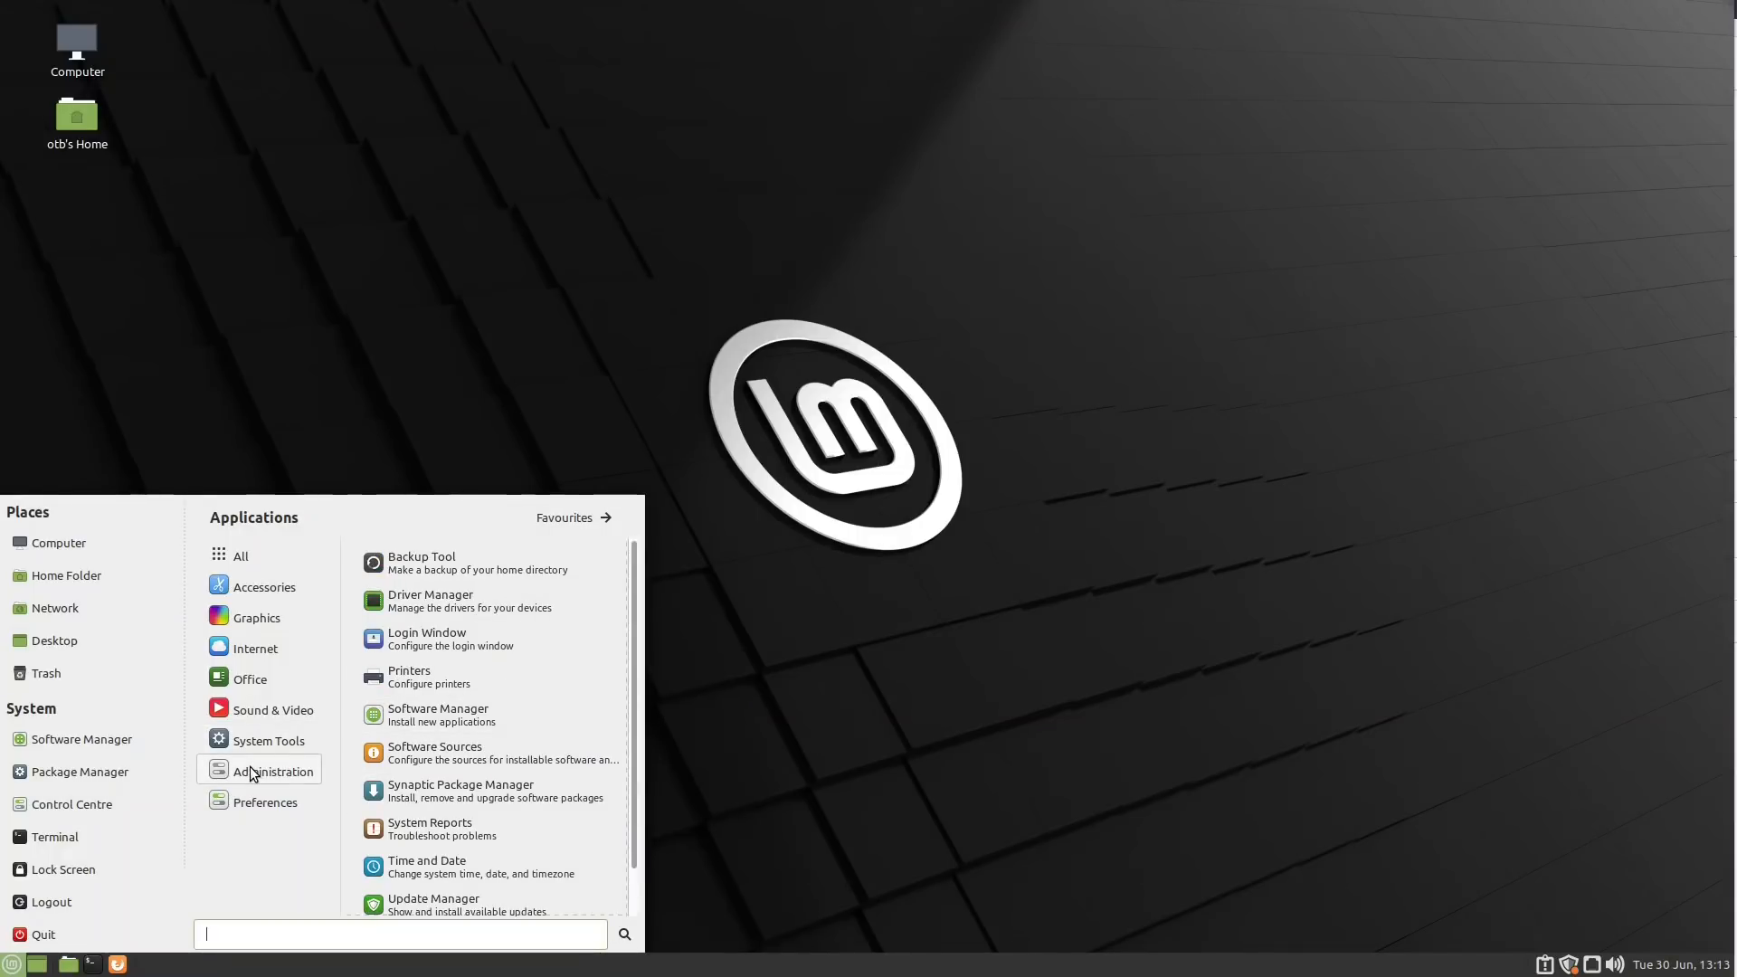
mouse_move(245, 802)
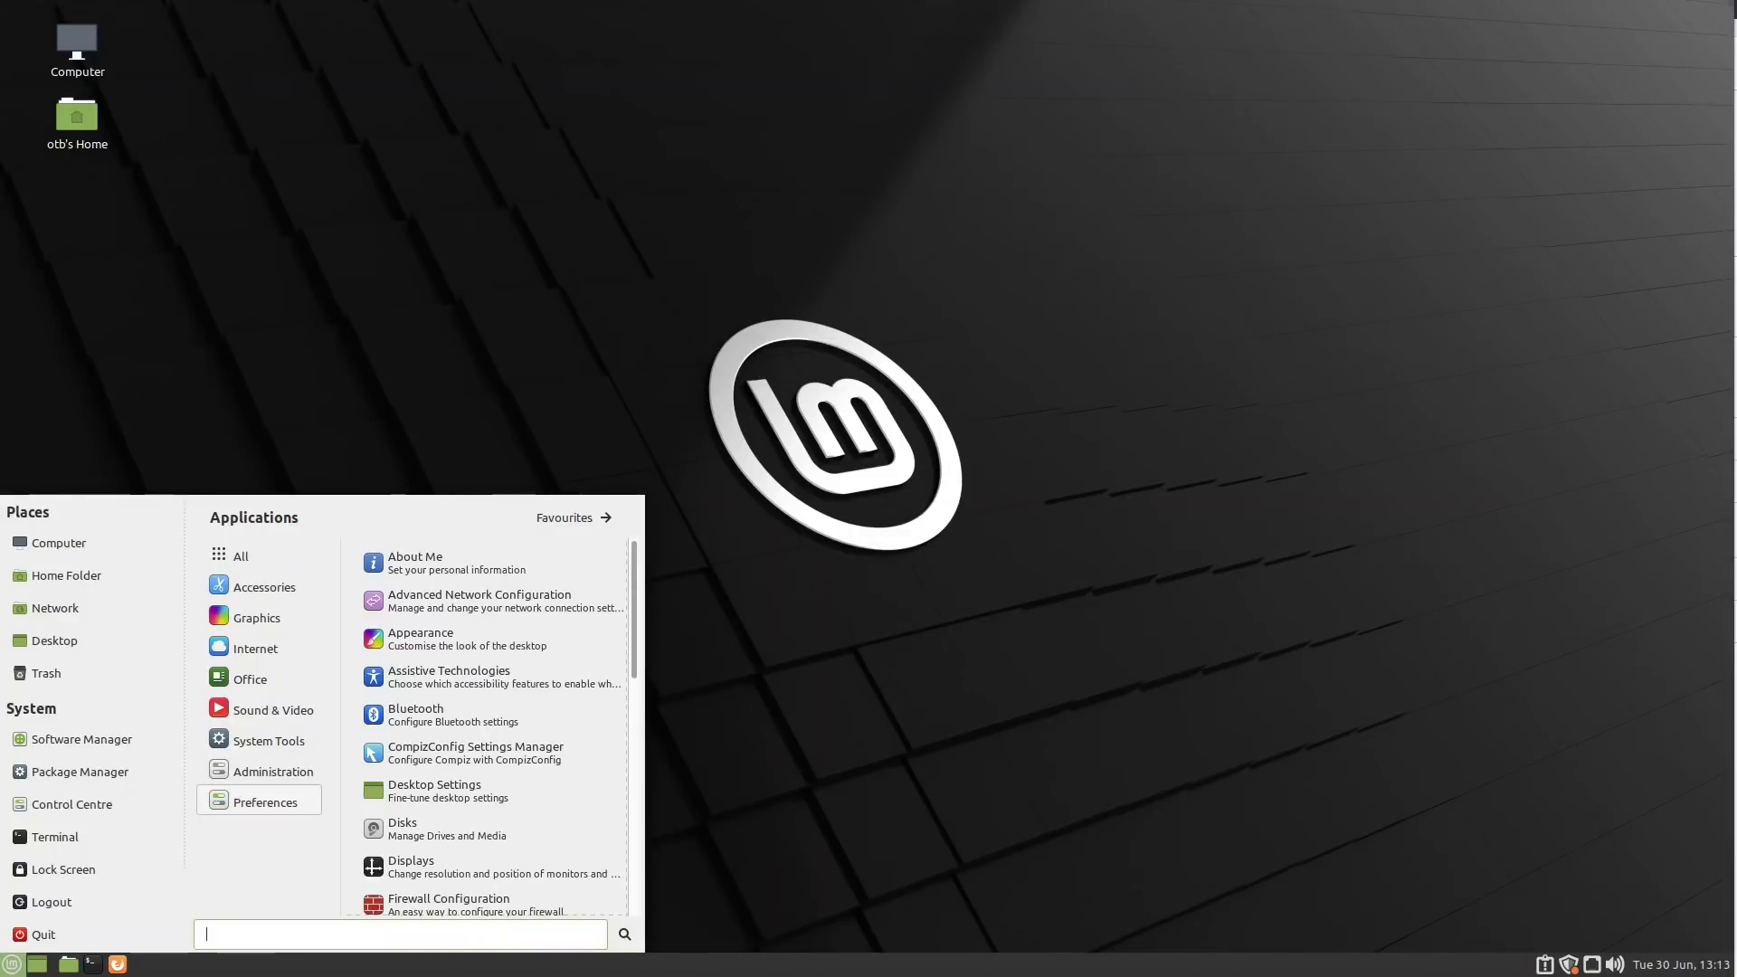
type("wa")
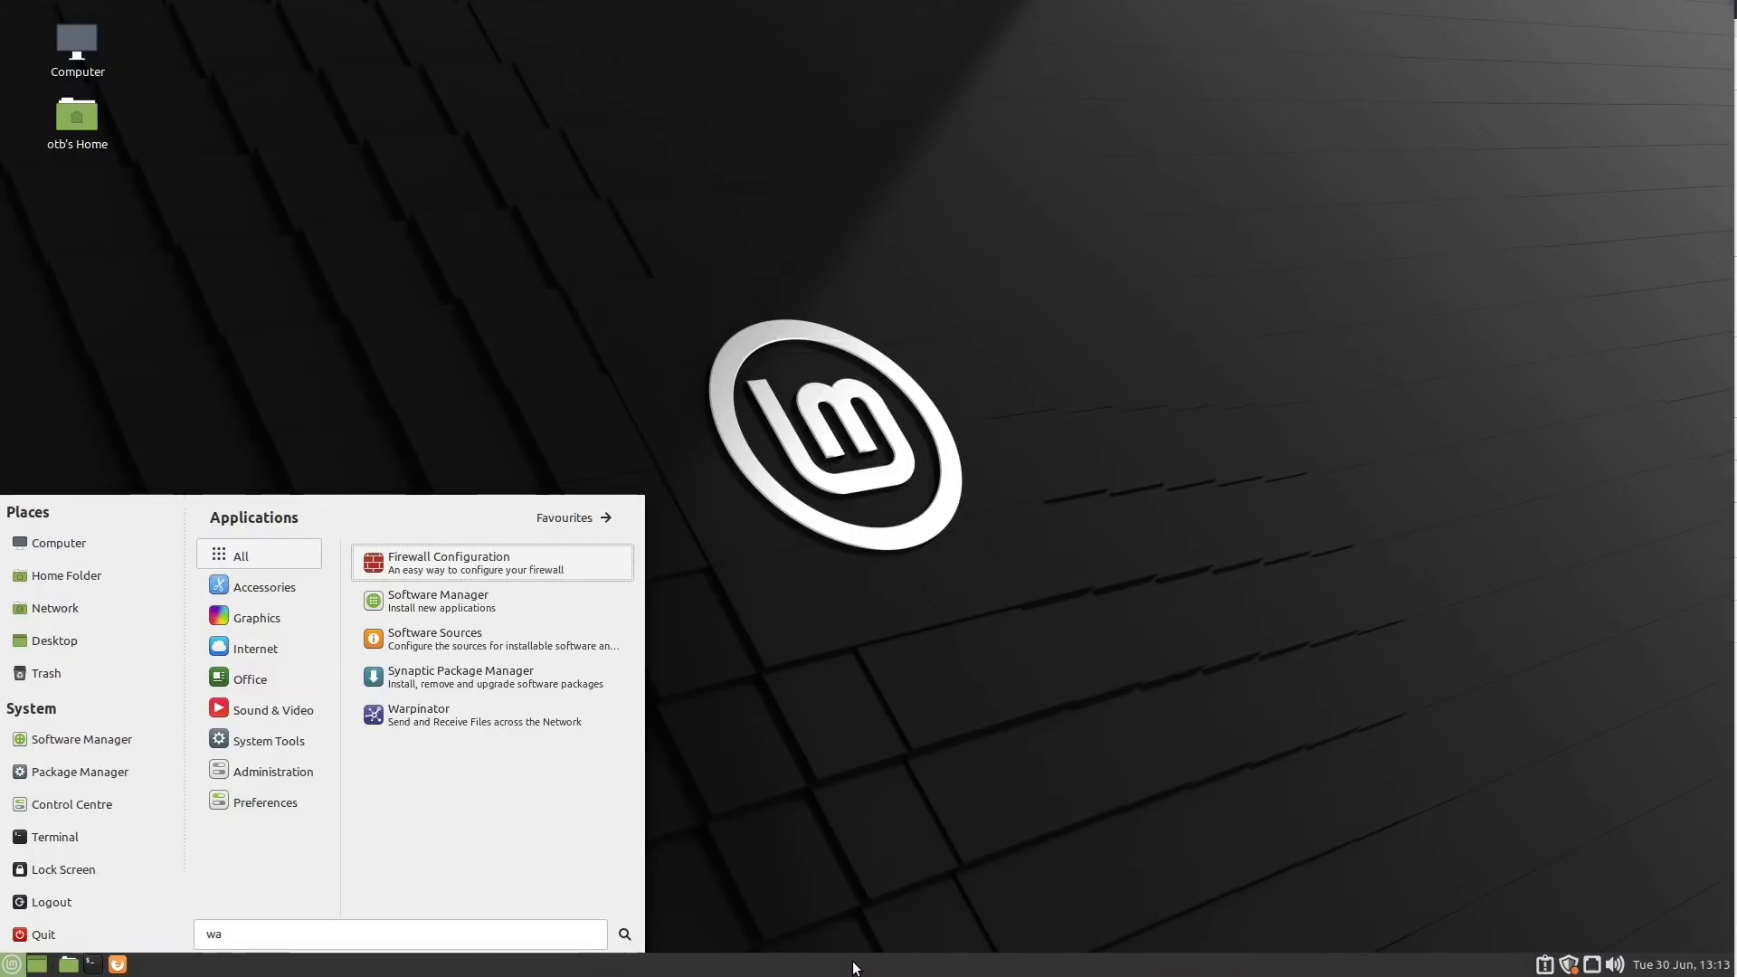
left_click(11, 965)
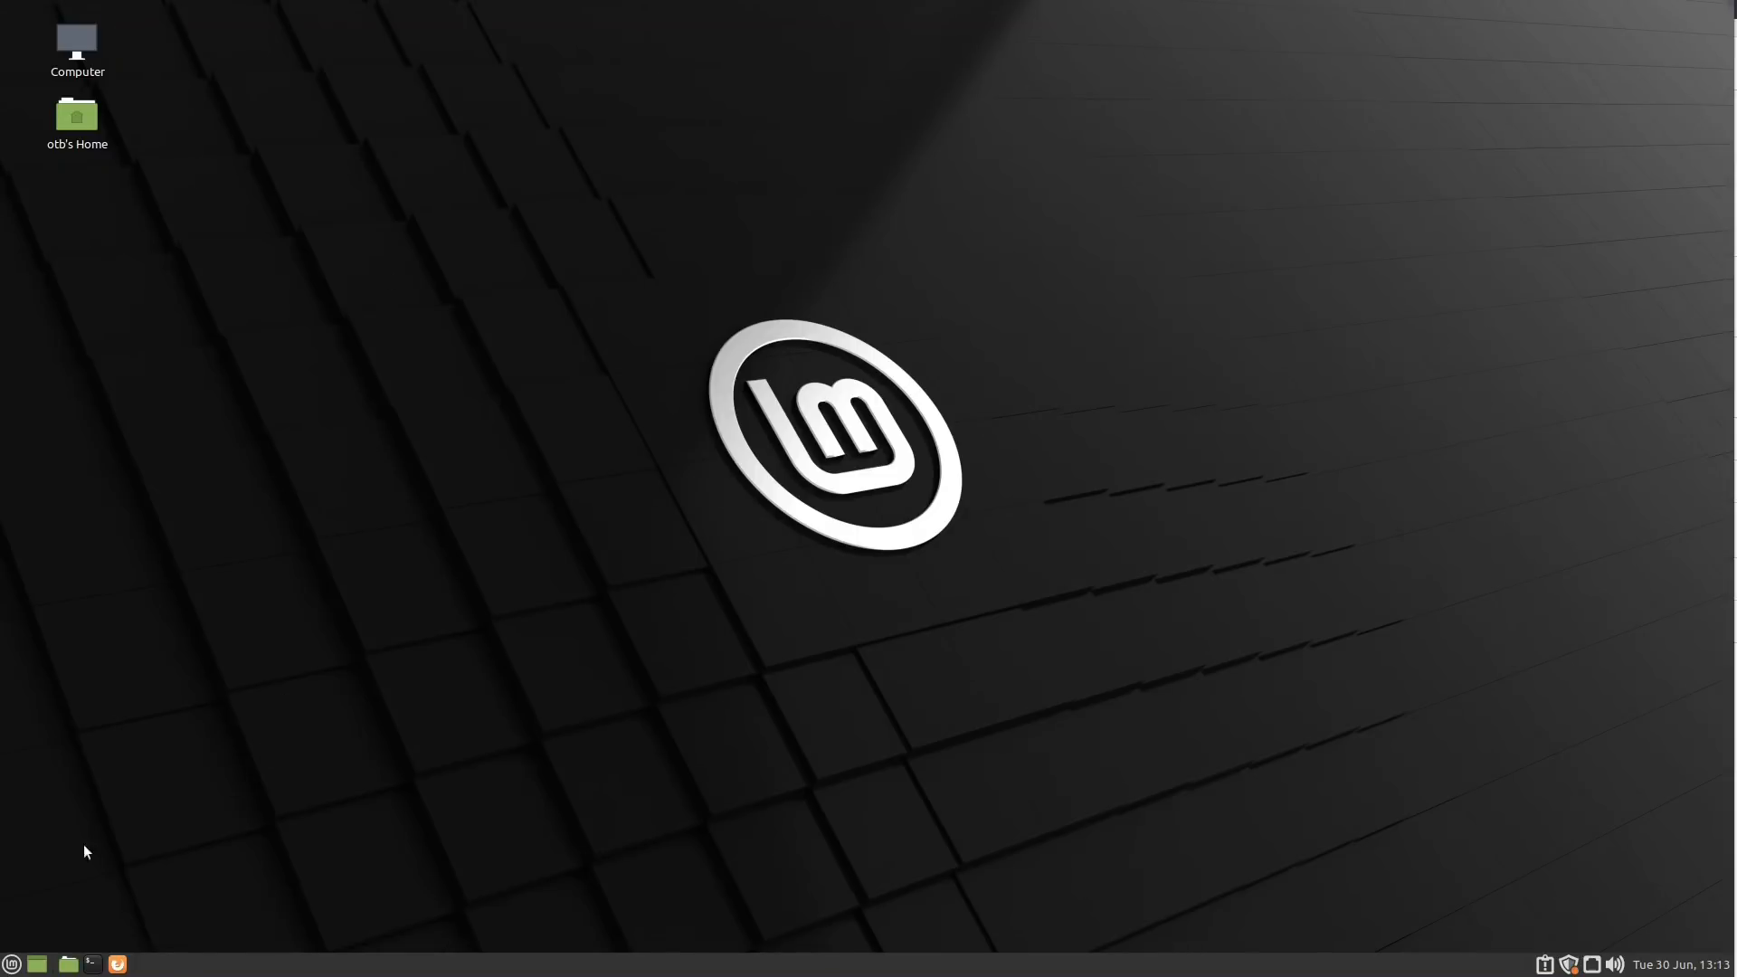
Open the Control Centre and the home folder, and arrange the two windows side by side
left_click(11, 965)
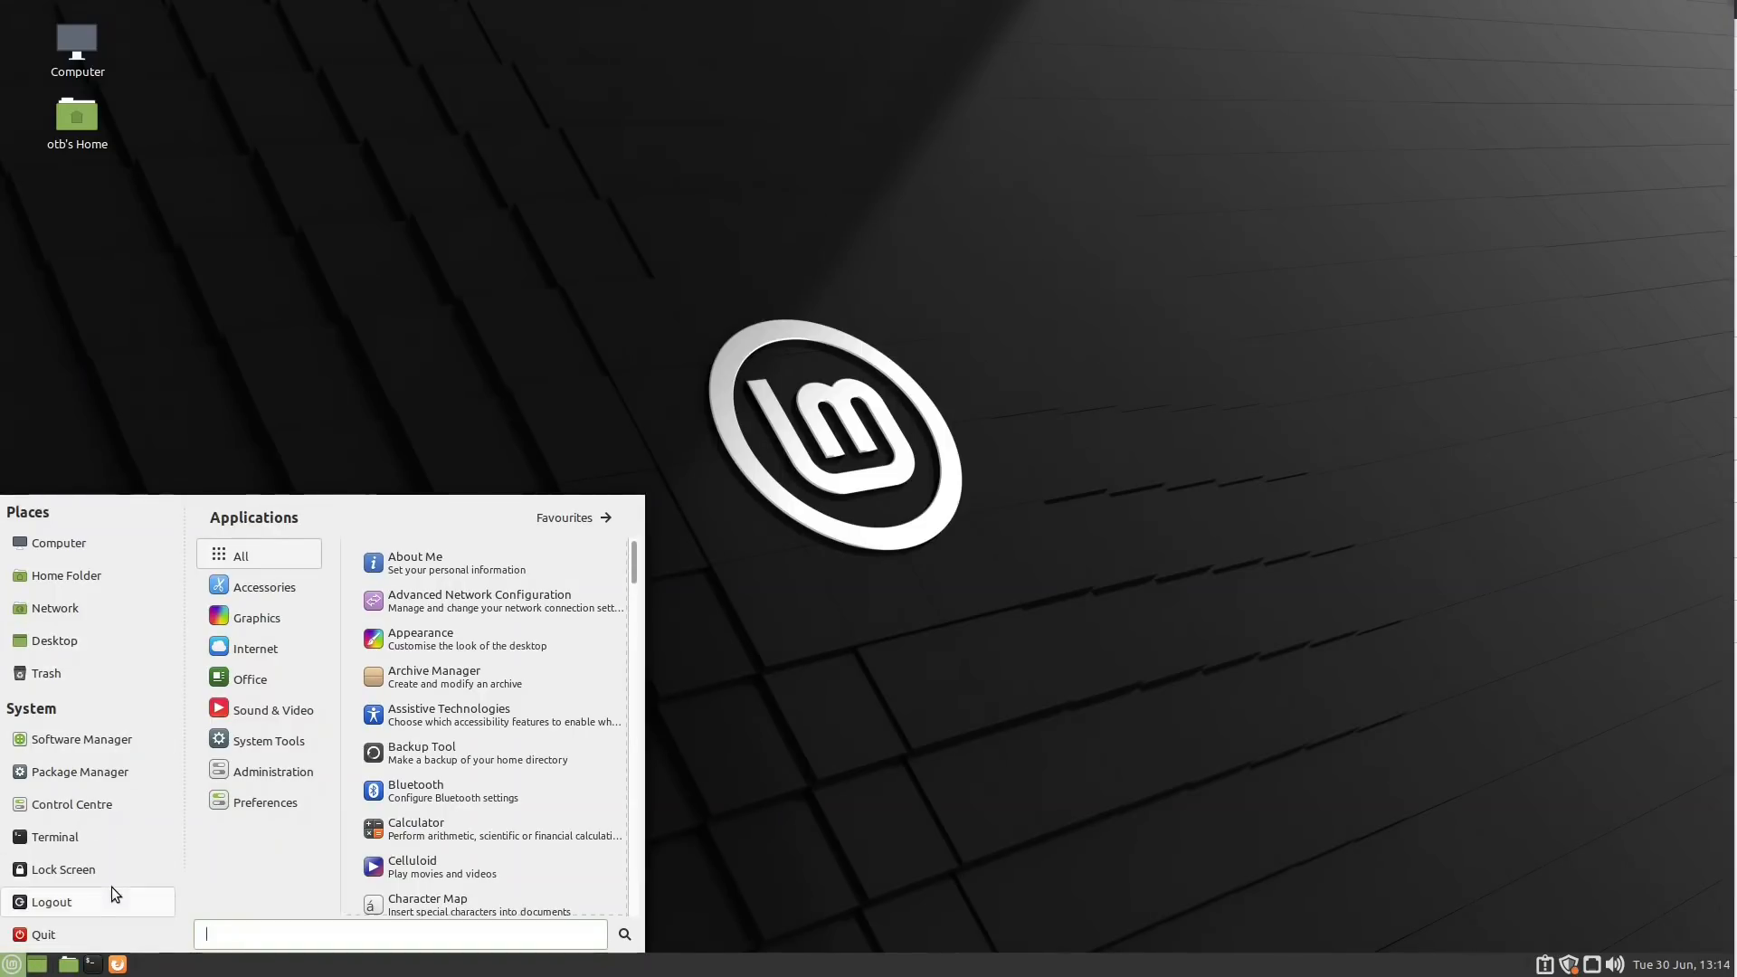
left_click(105, 792)
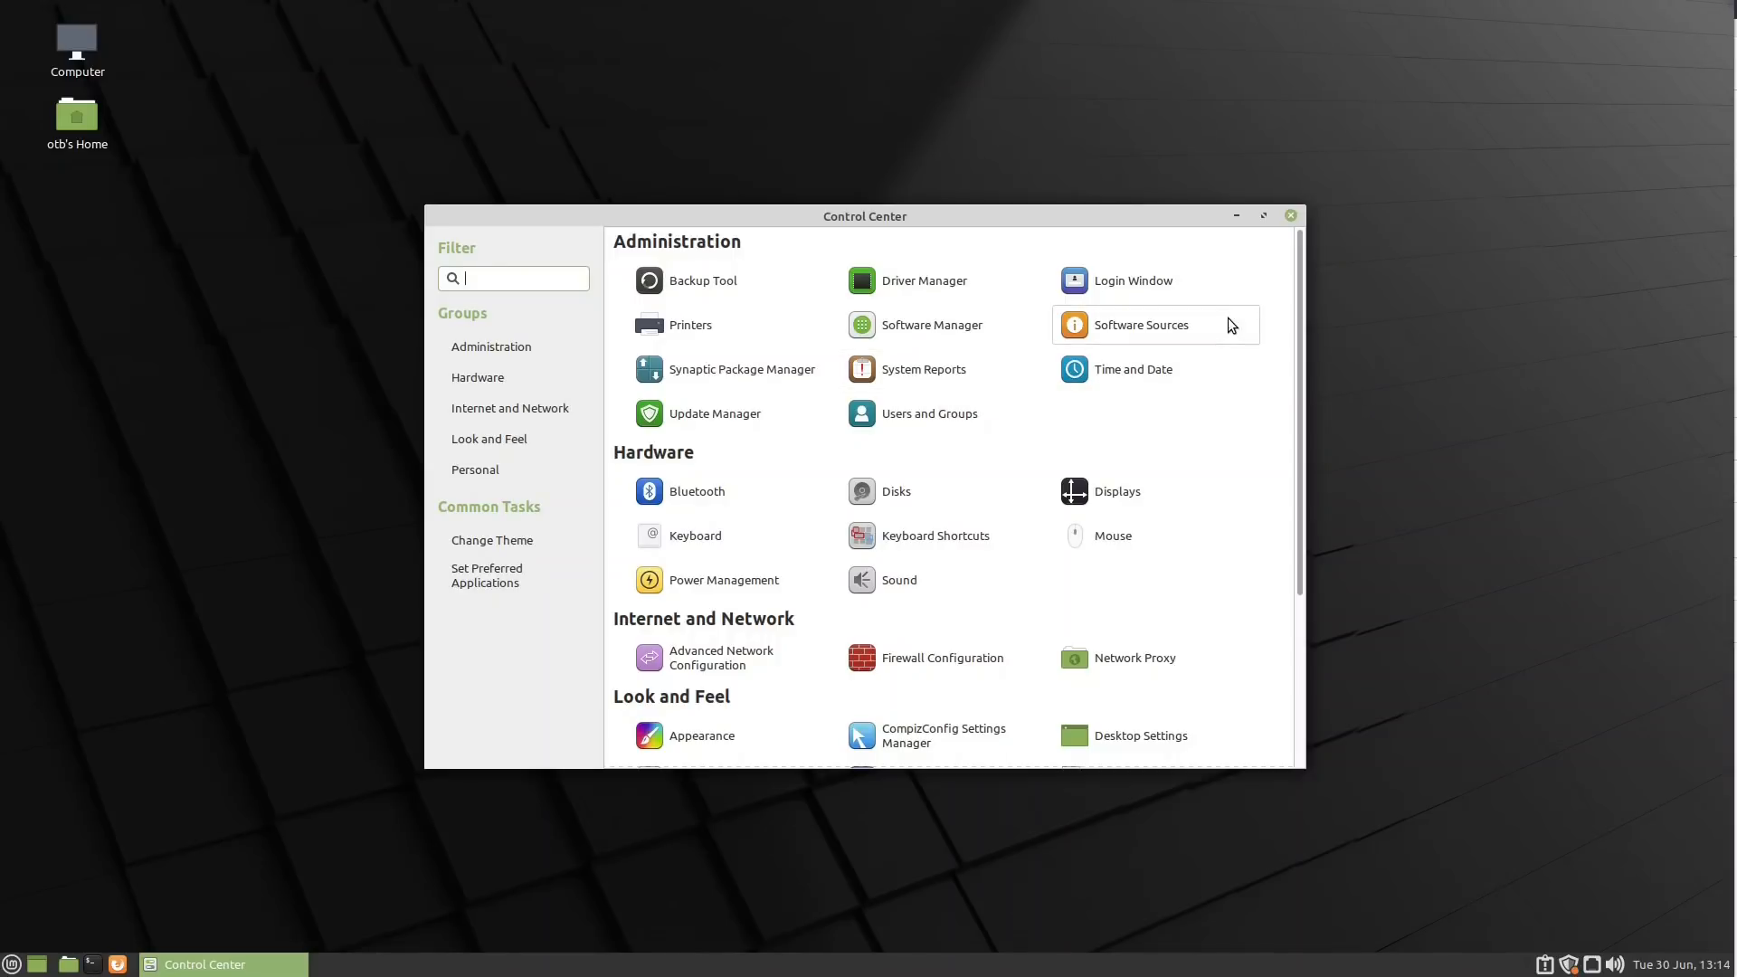
left_click(83, 117)
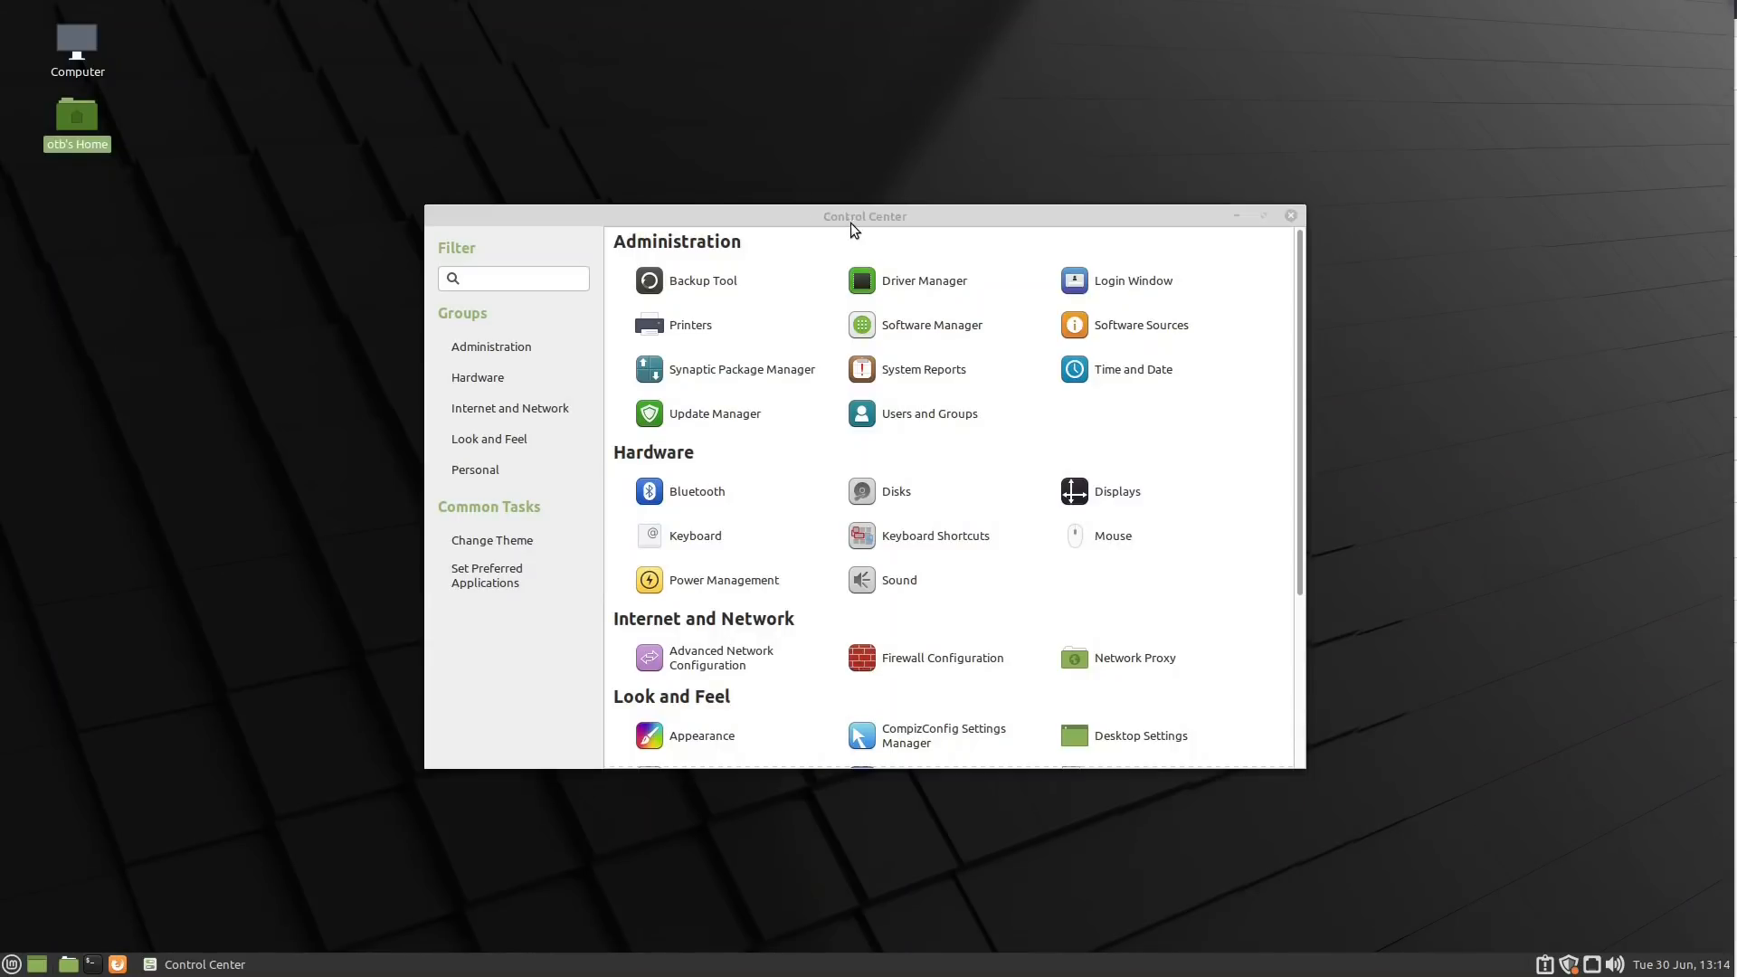
left_click_drag(837, 221, 1022, 202)
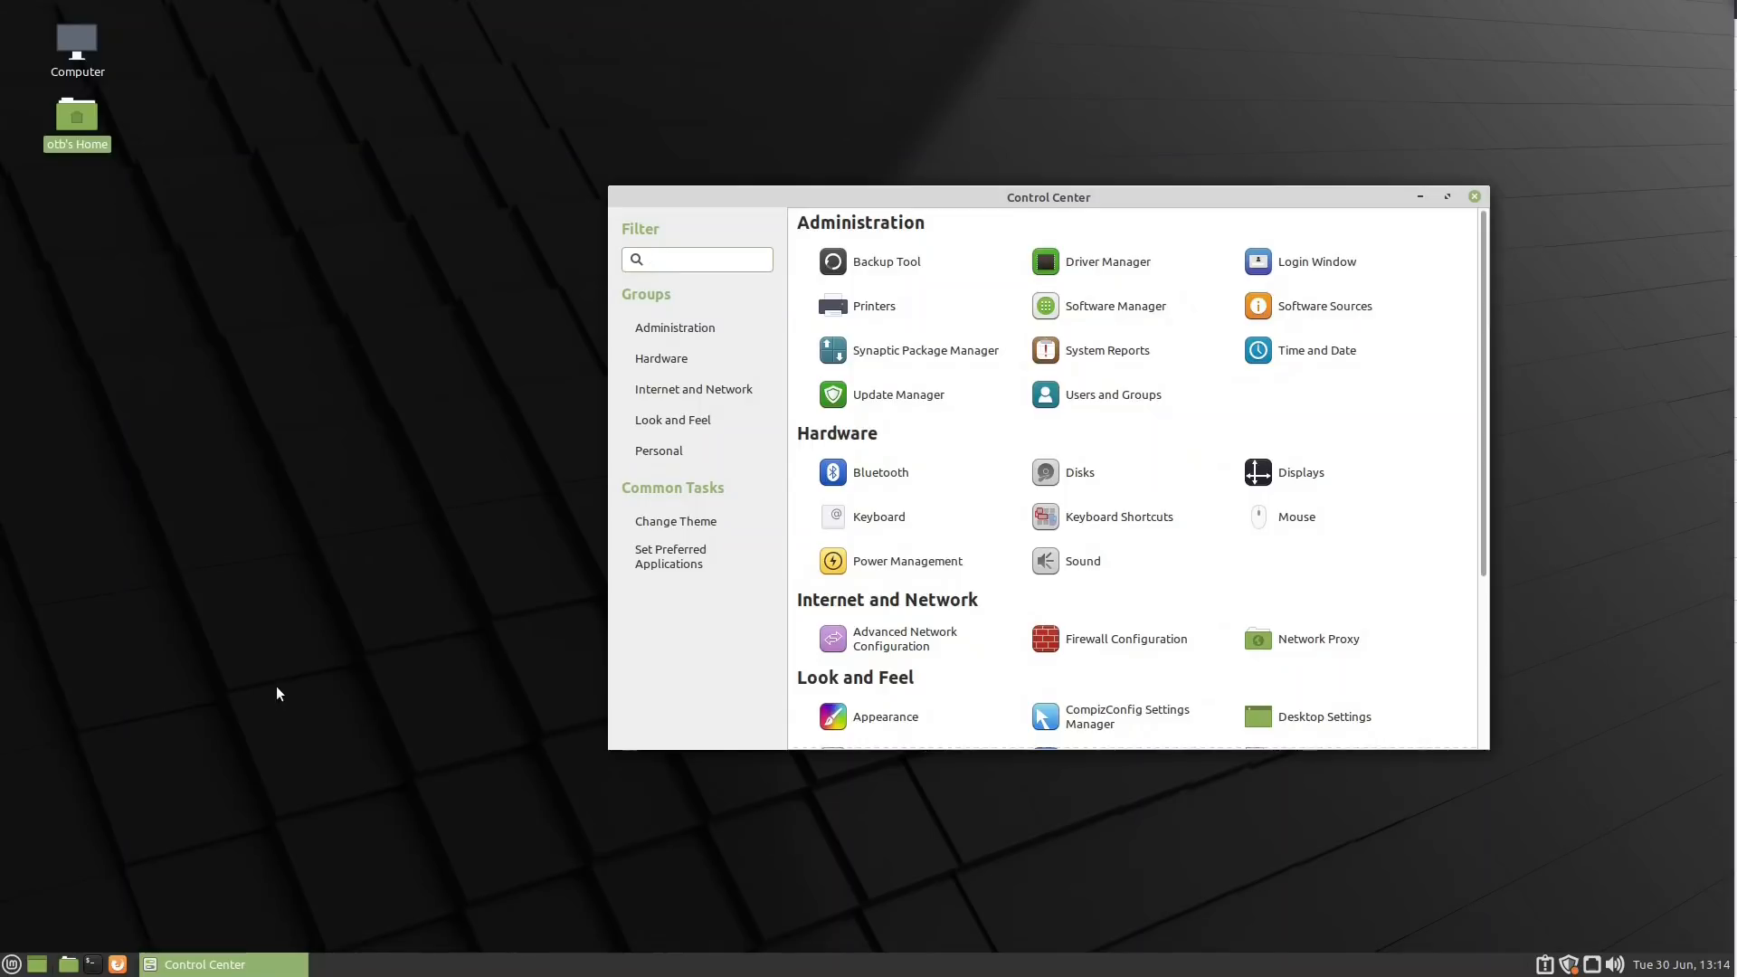
double_click(77, 120)
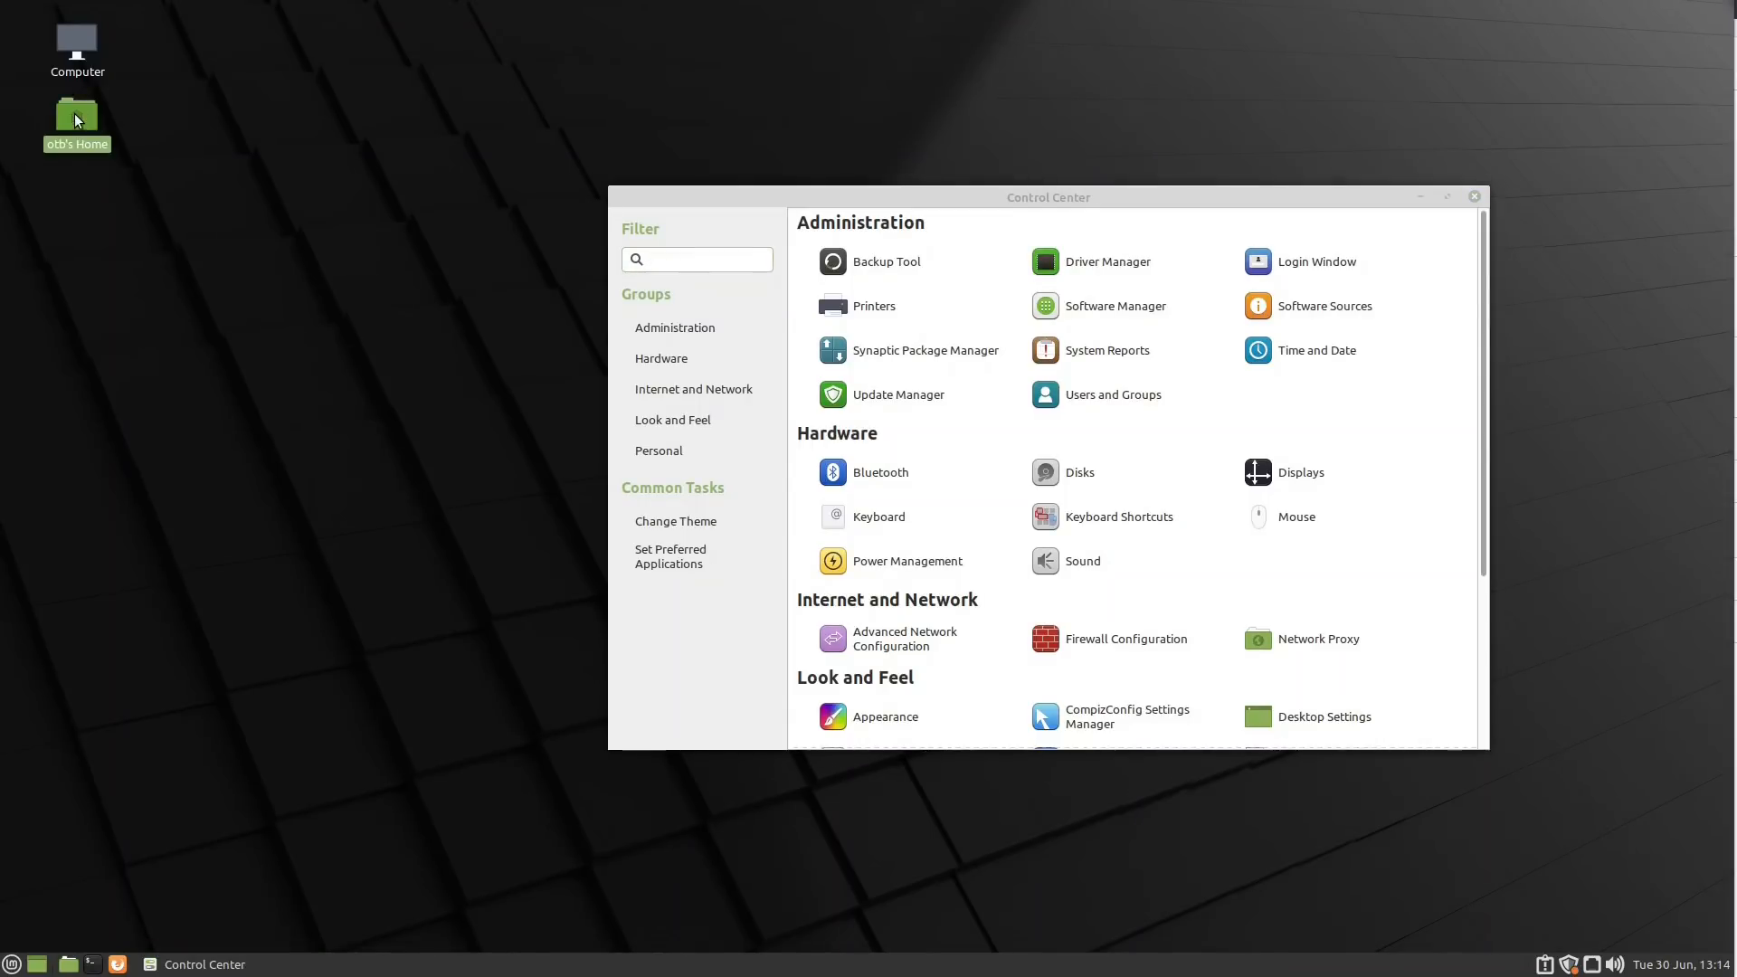
mouse_move(863, 232)
left_mouse_down()
mouse_move(347, 86)
mouse_move(366, 89)
left_mouse_up()
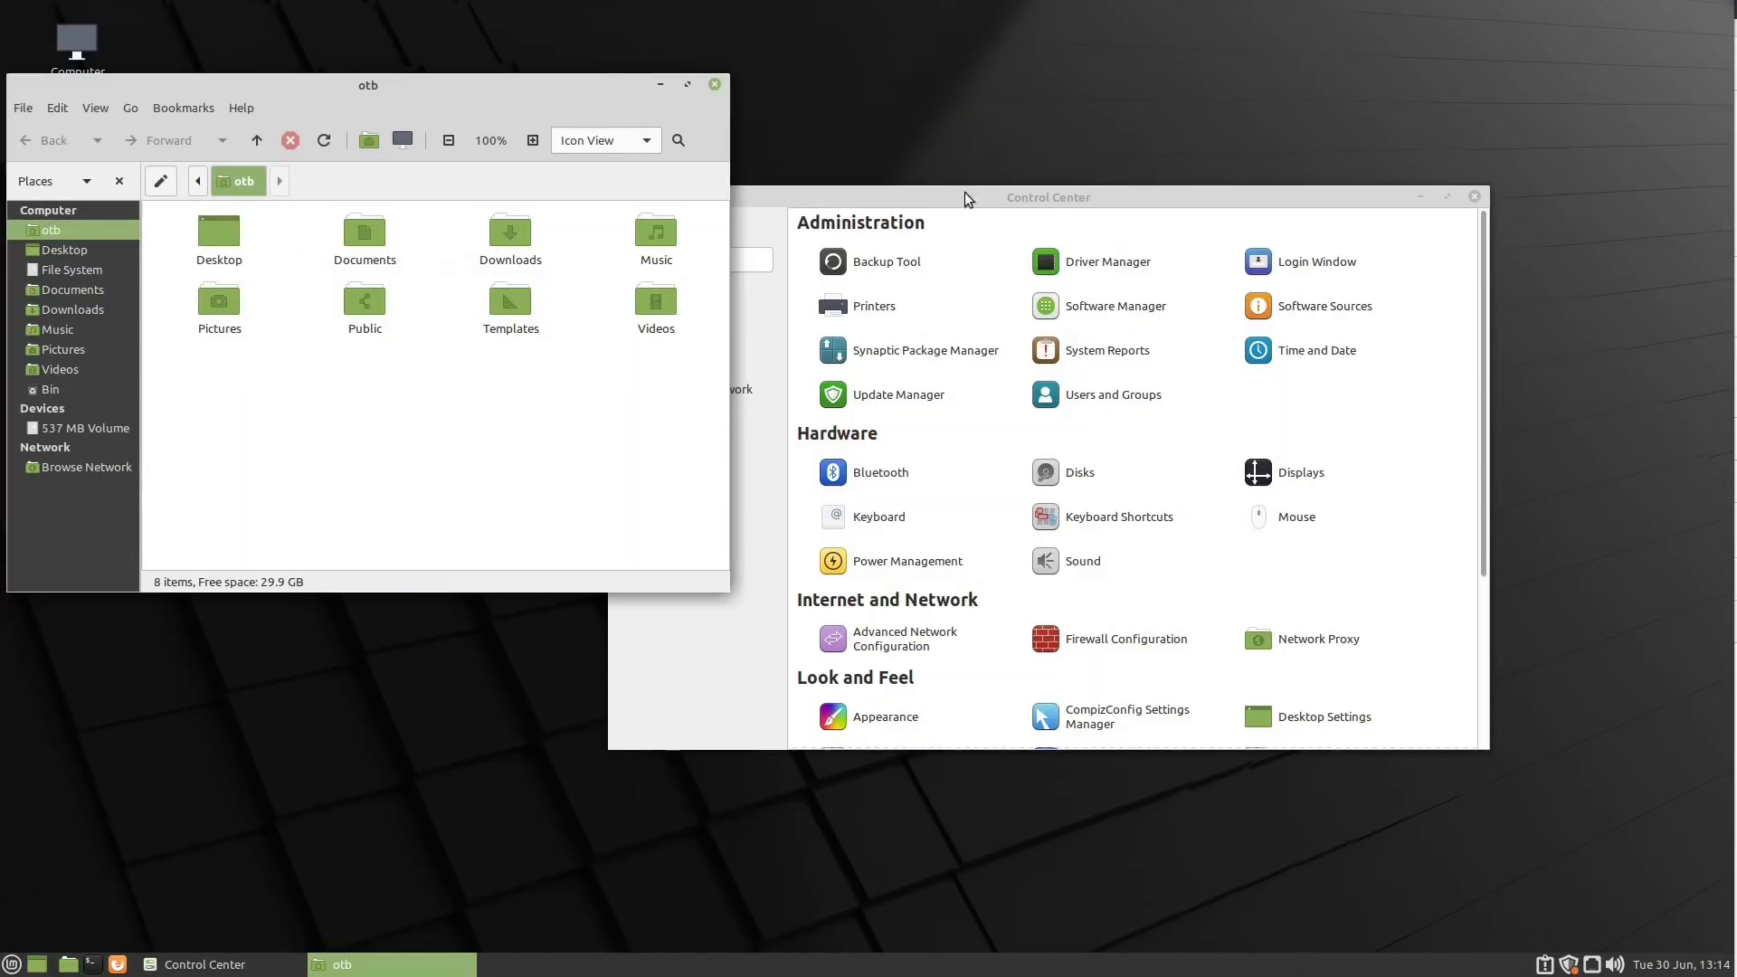
left_click_drag(968, 198, 1137, 107)
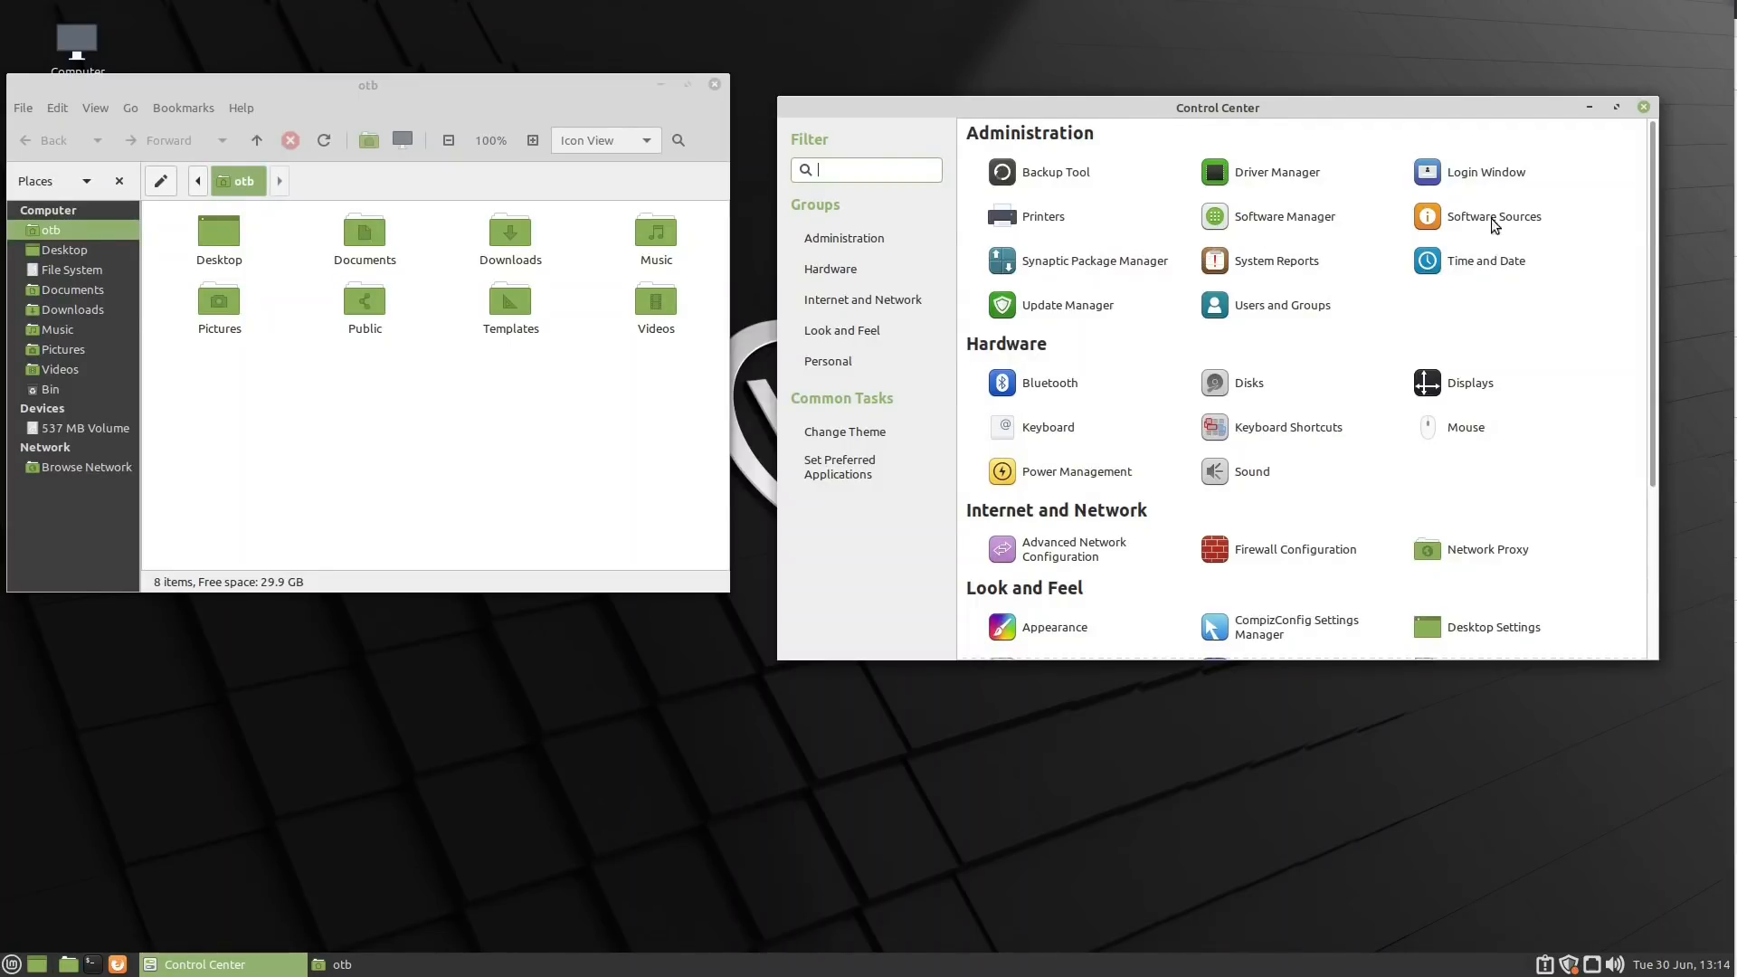
Open the Appearance settings from the Control Center, browse the theme list, and move the window clear of the home folder
mouse_move(1651, 227)
left_mouse_down()
mouse_move(1654, 436)
mouse_move(1640, 214)
left_mouse_up()
scroll(1050, 384, "down", 5)
left_click(1044, 386)
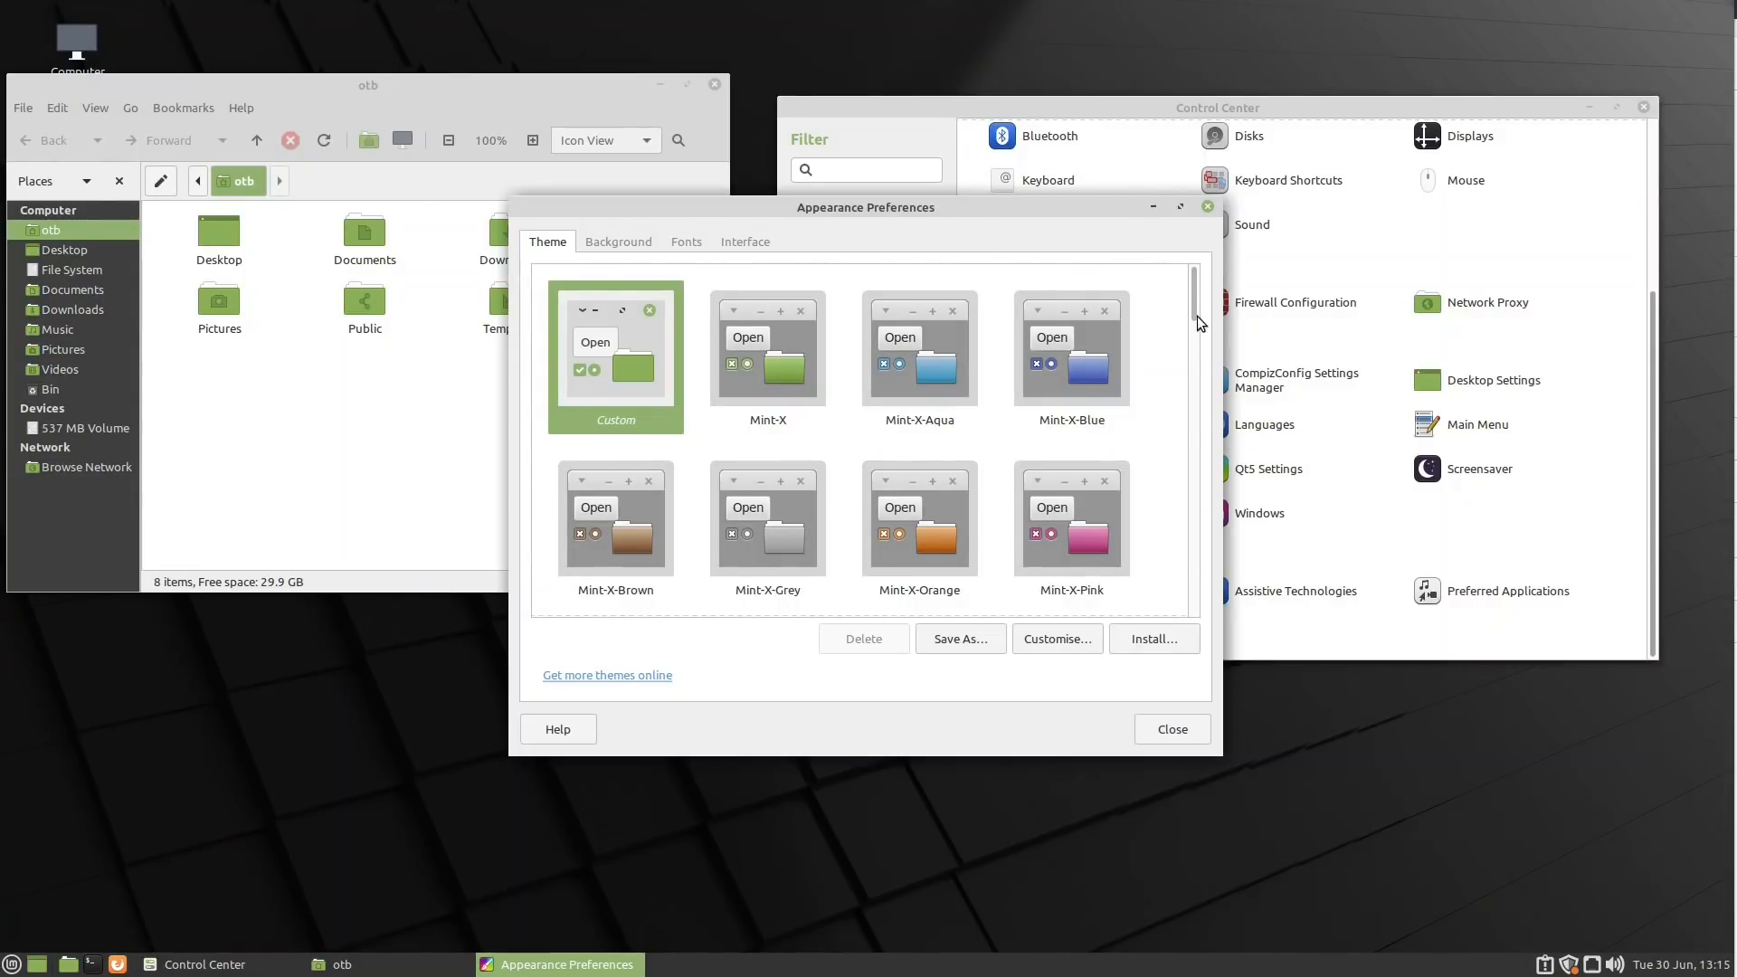
left_click_drag(1194, 315, 1136, 349)
left_click_drag(941, 204, 1183, 198)
Try the purple Mint-X theme and the green Mint-X theme, and settle on Mint-X-Blue
left_click(873, 445)
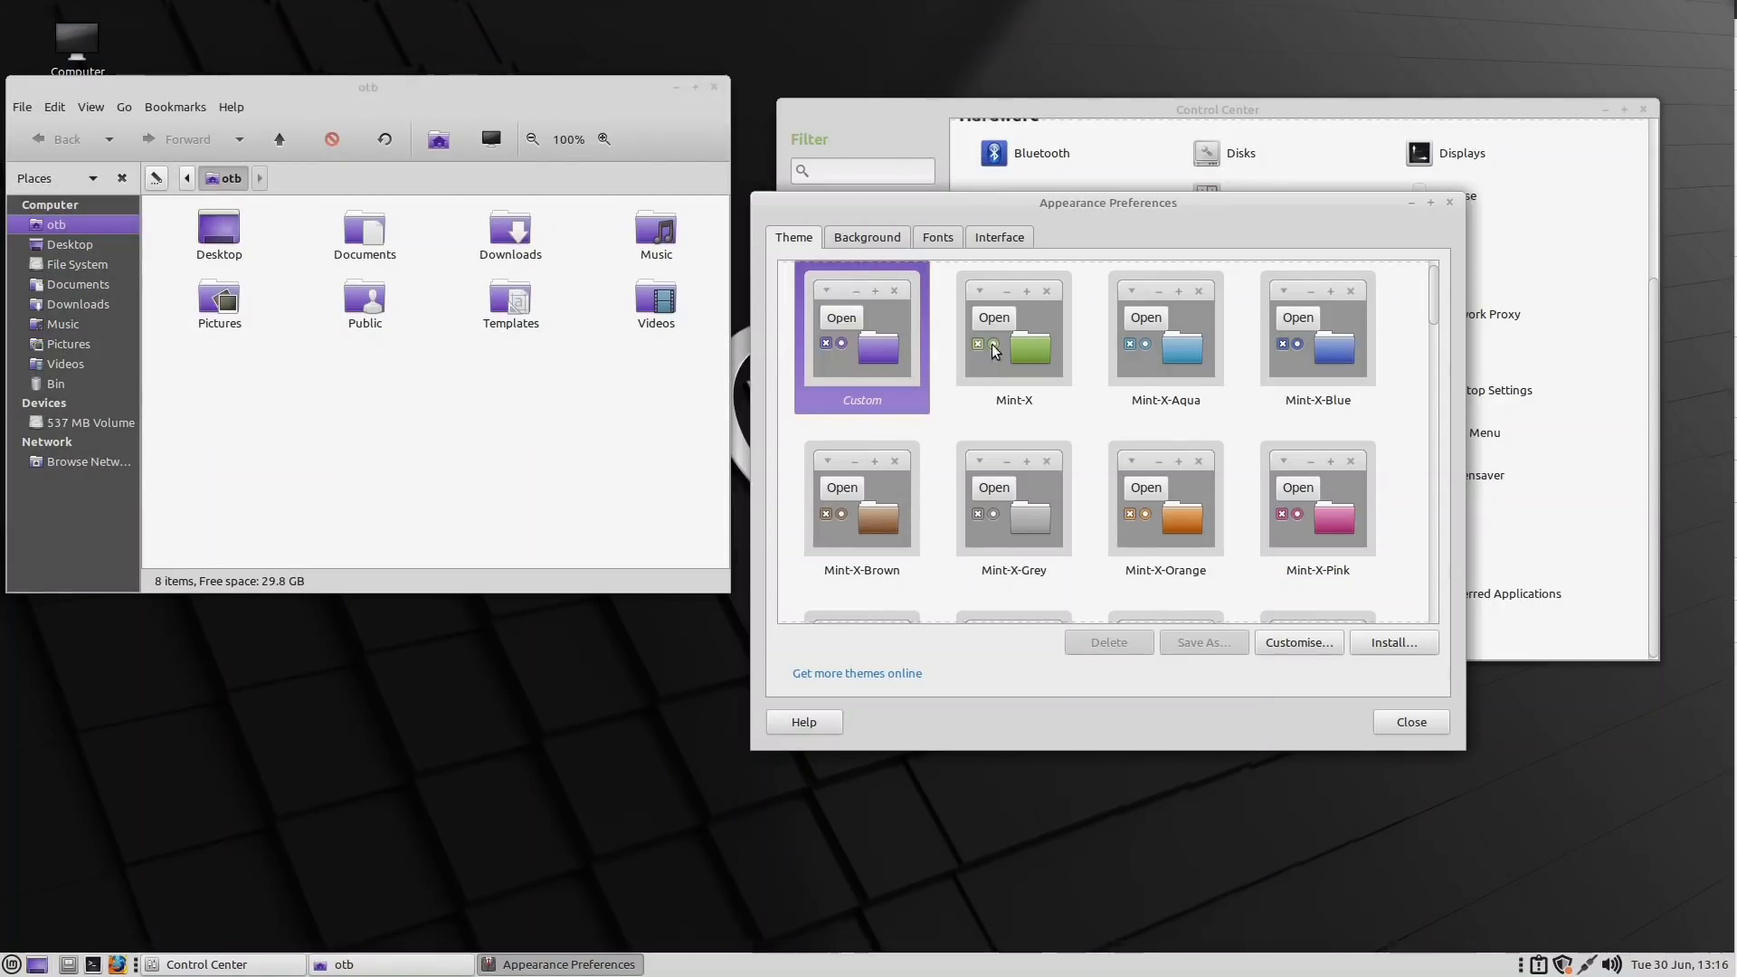
left_click(1023, 344)
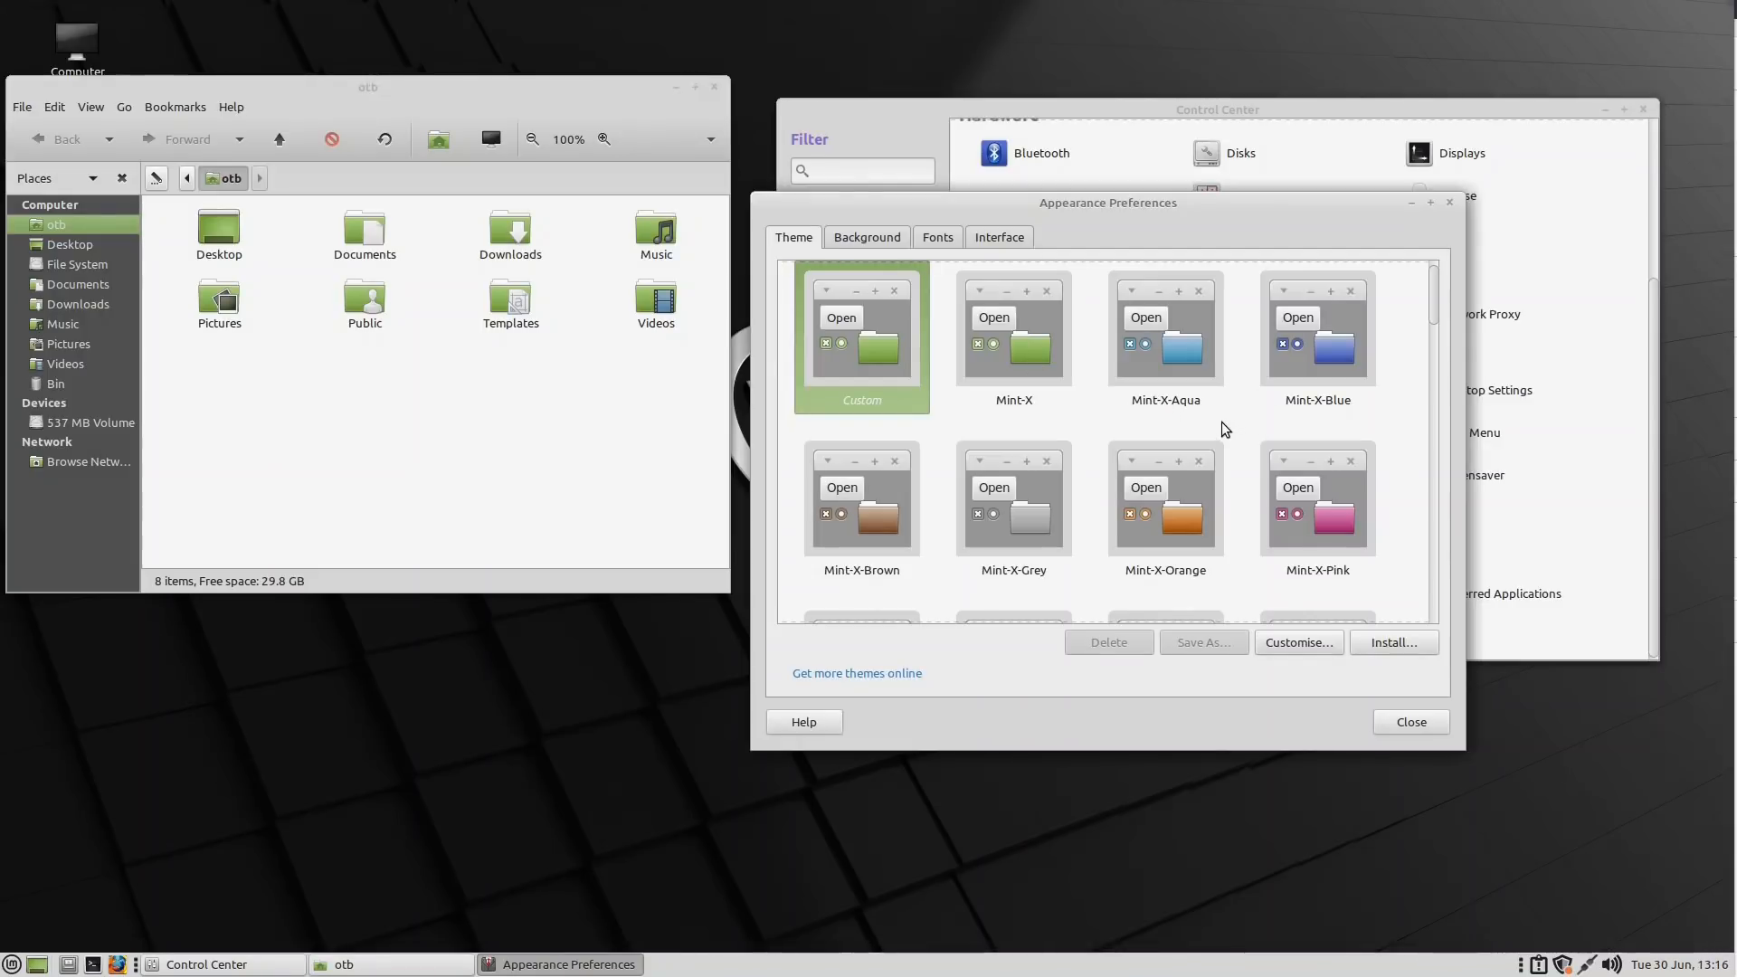
left_click(1299, 356)
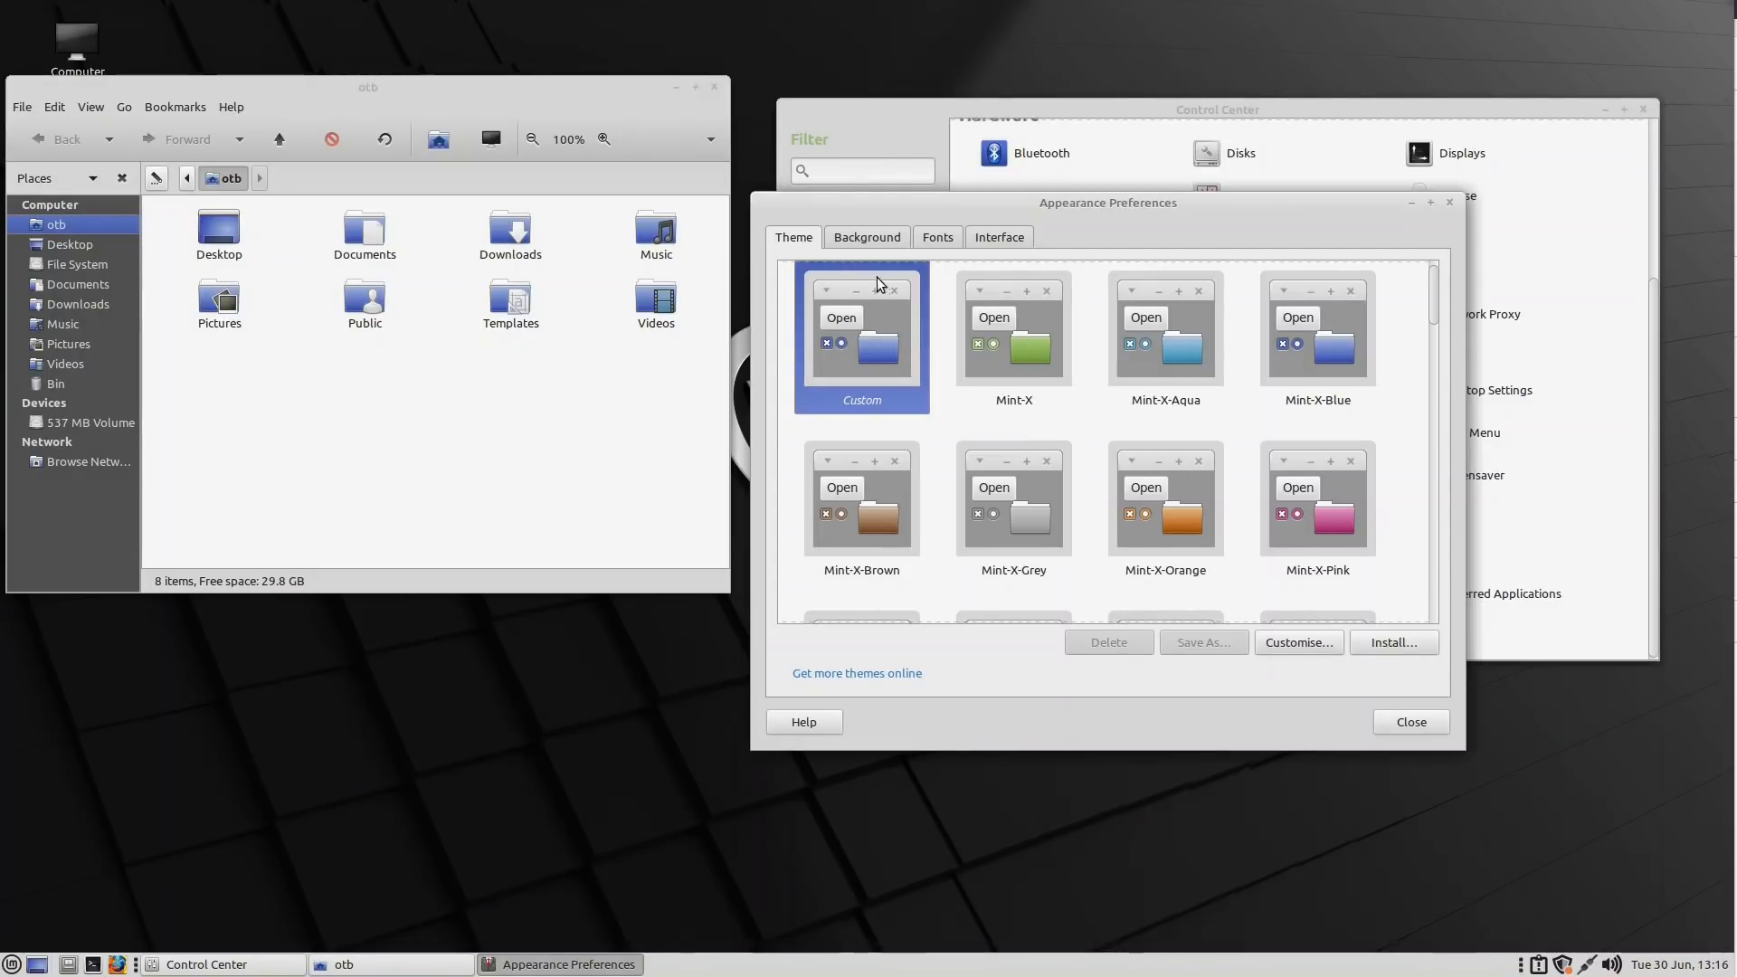
Review the theme customisation choices for controls, window borders, icons and pointers
left_click(1316, 648)
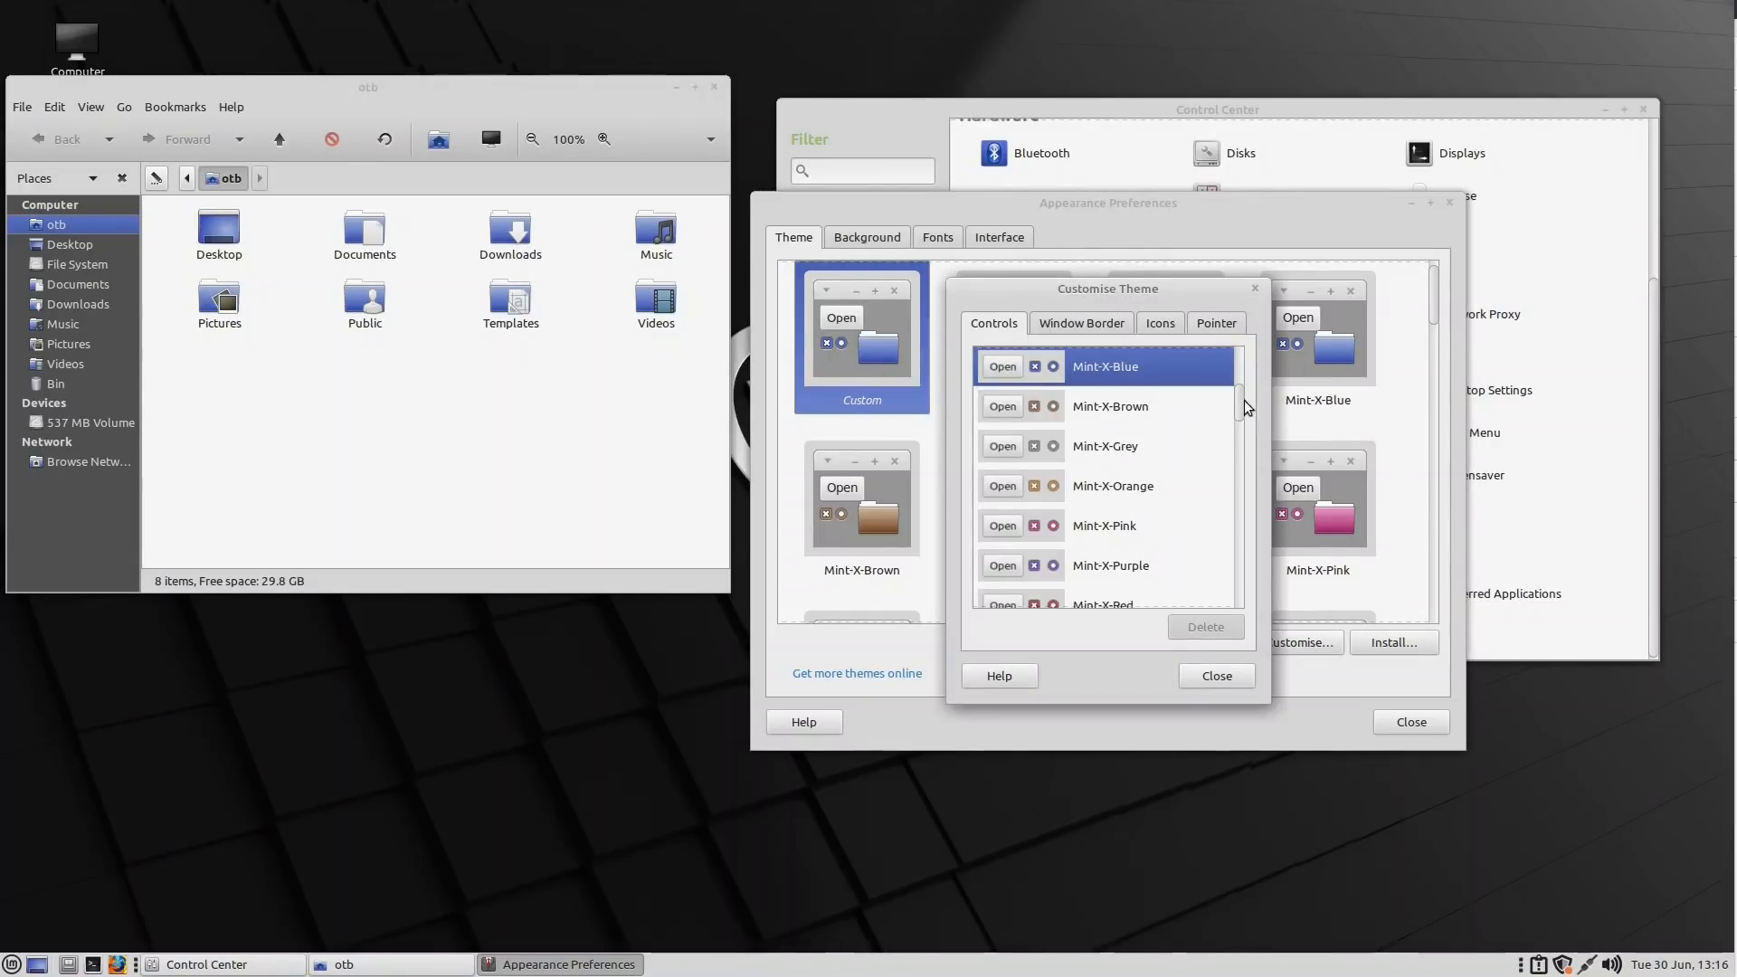
left_click_drag(1245, 412, 1225, 368)
left_click(1068, 326)
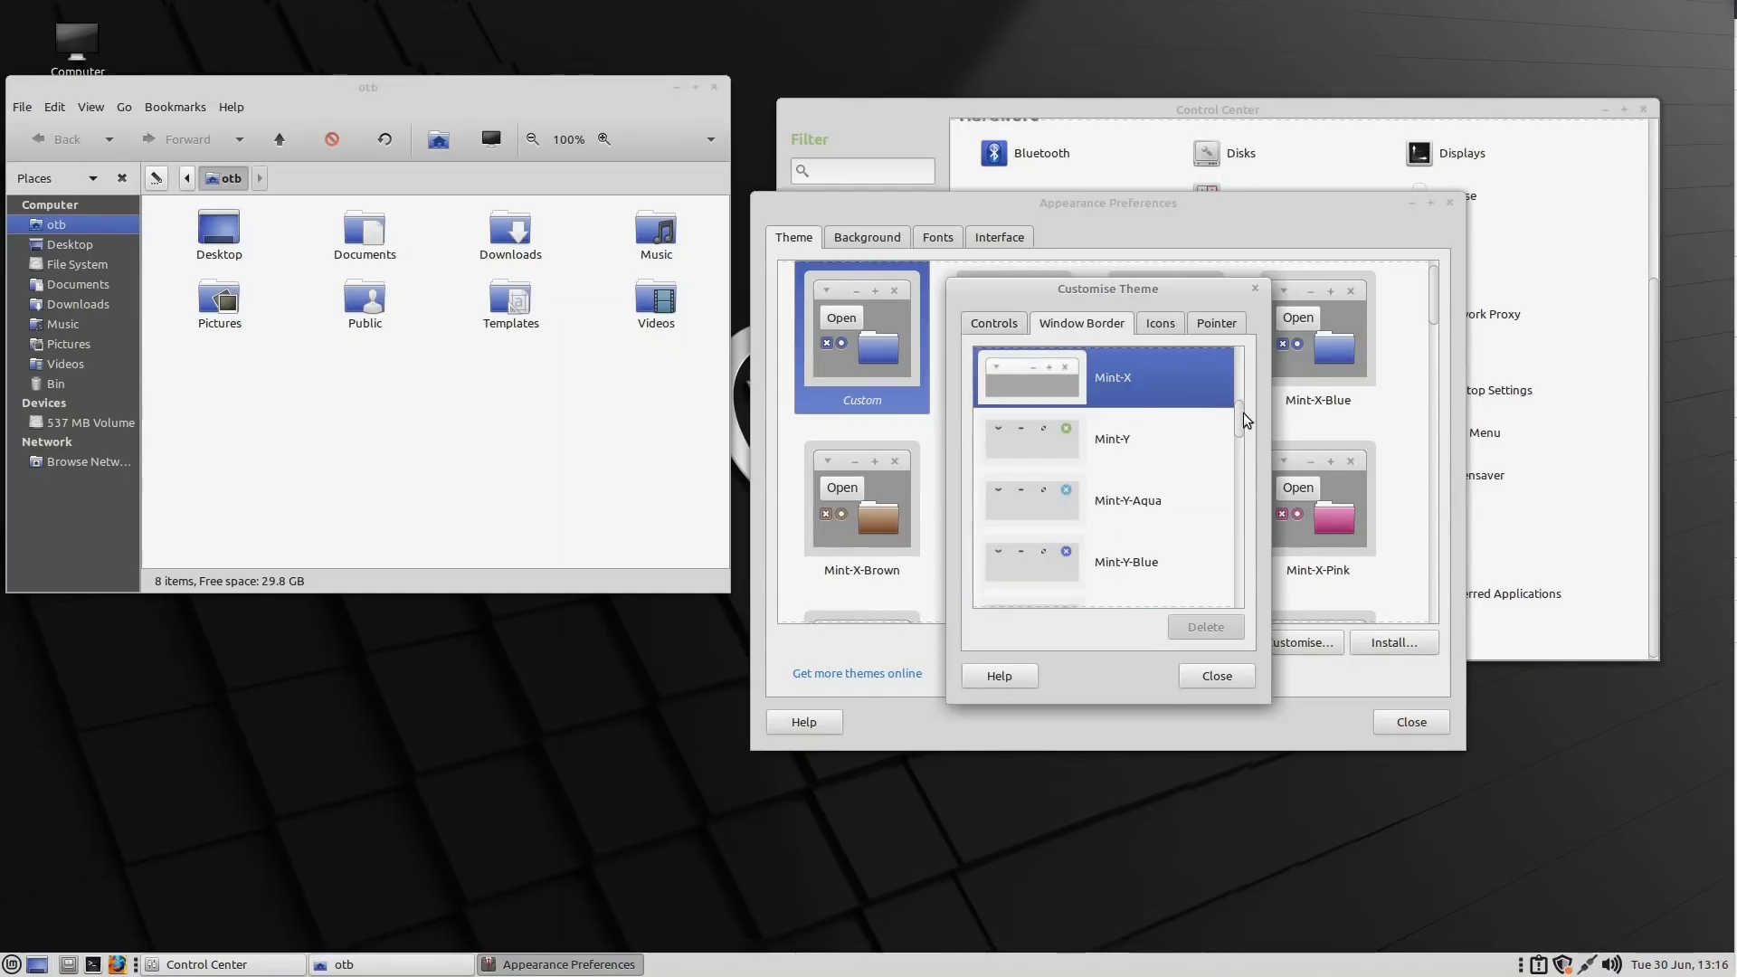
left_click_drag(1244, 426, 1242, 357)
left_click(1162, 324)
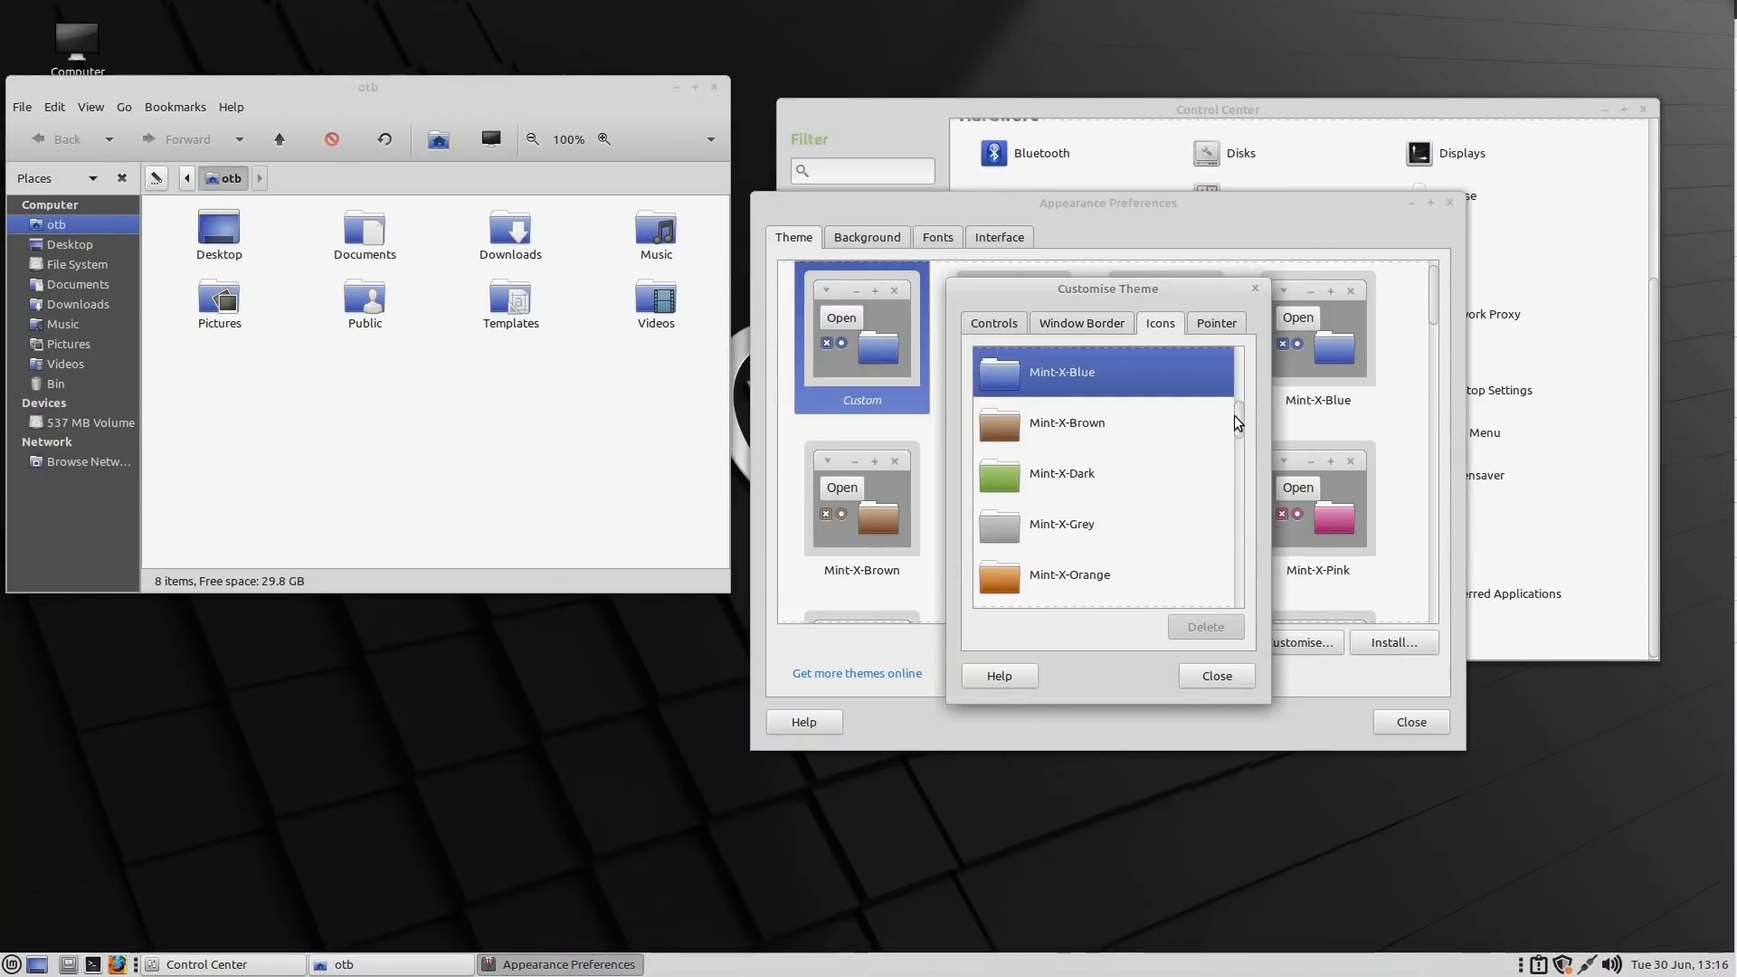
left_click_drag(1239, 426, 1242, 346)
left_click(1208, 324)
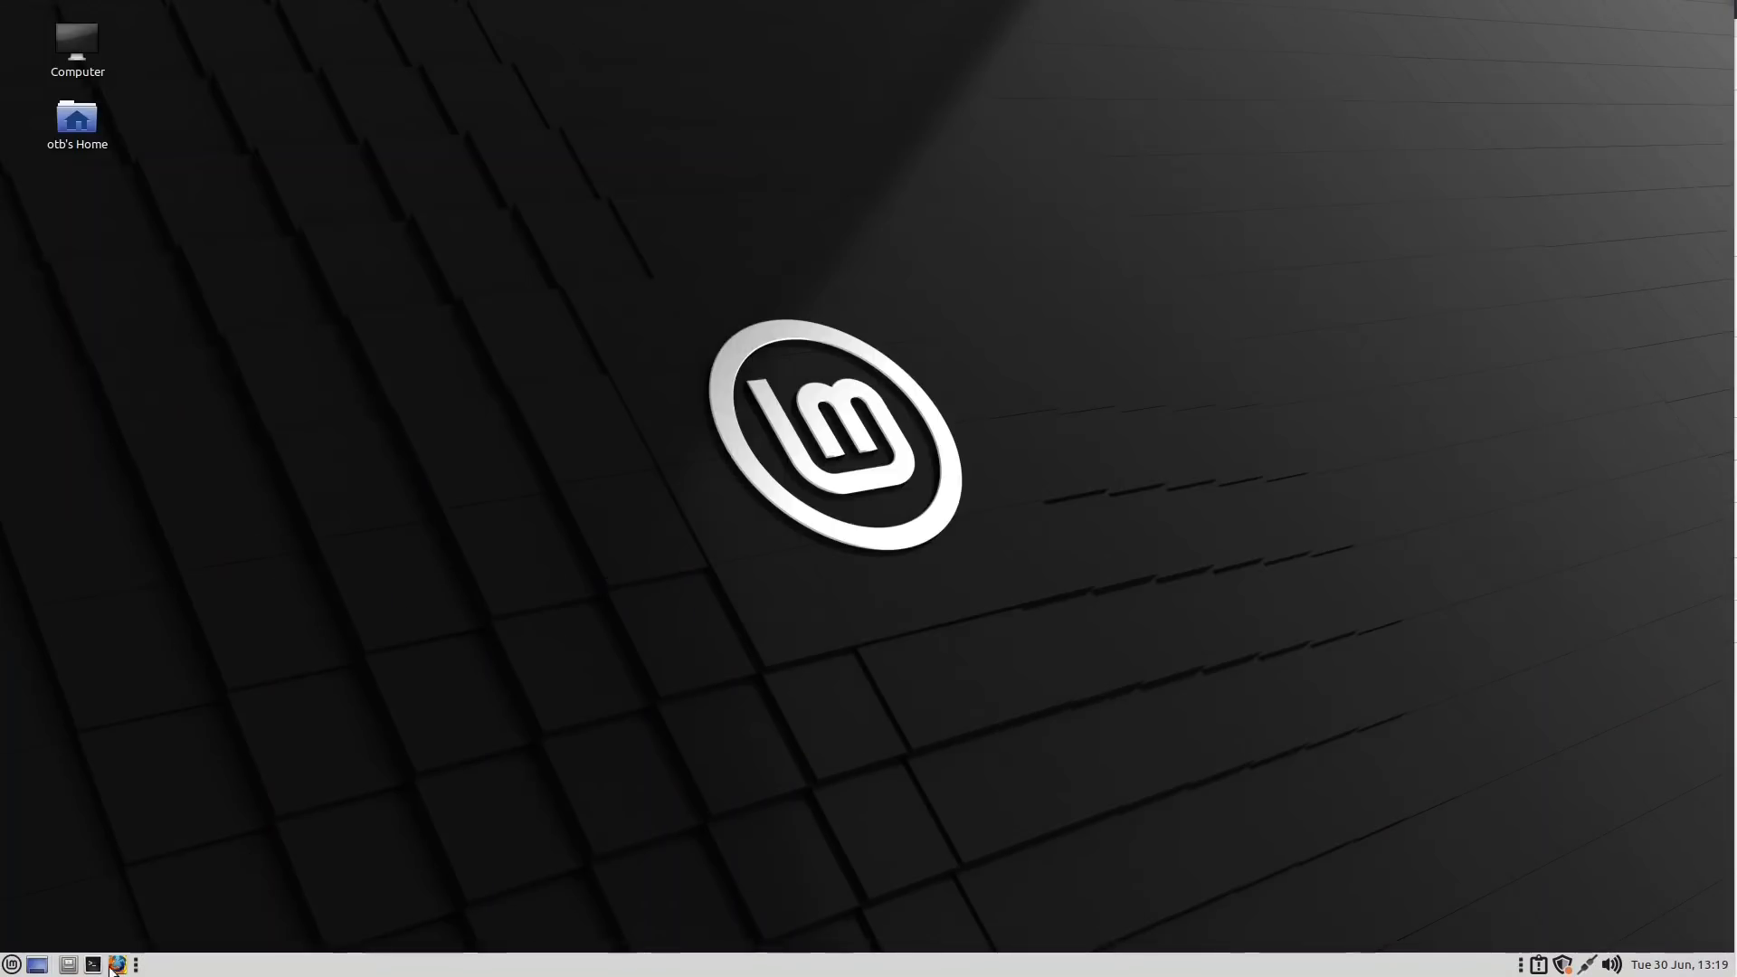
Browse the installed MATE applications by category, including Preferences and System Tools
left_click(11, 964)
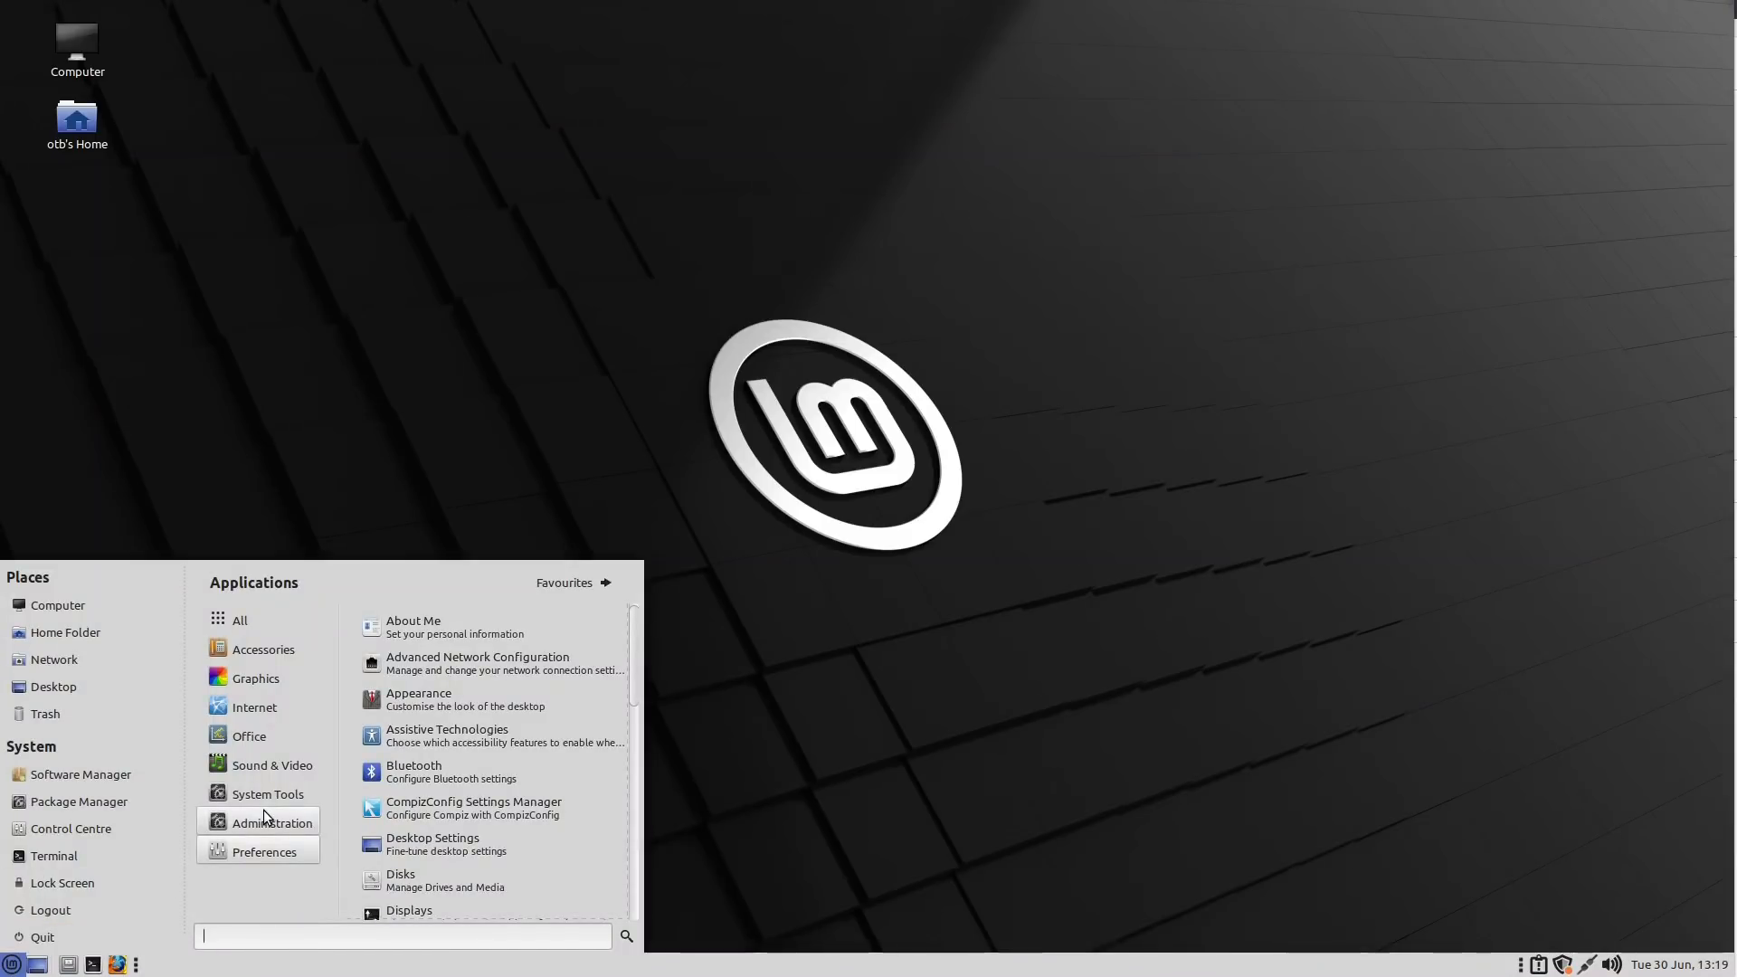
mouse_move(263, 794)
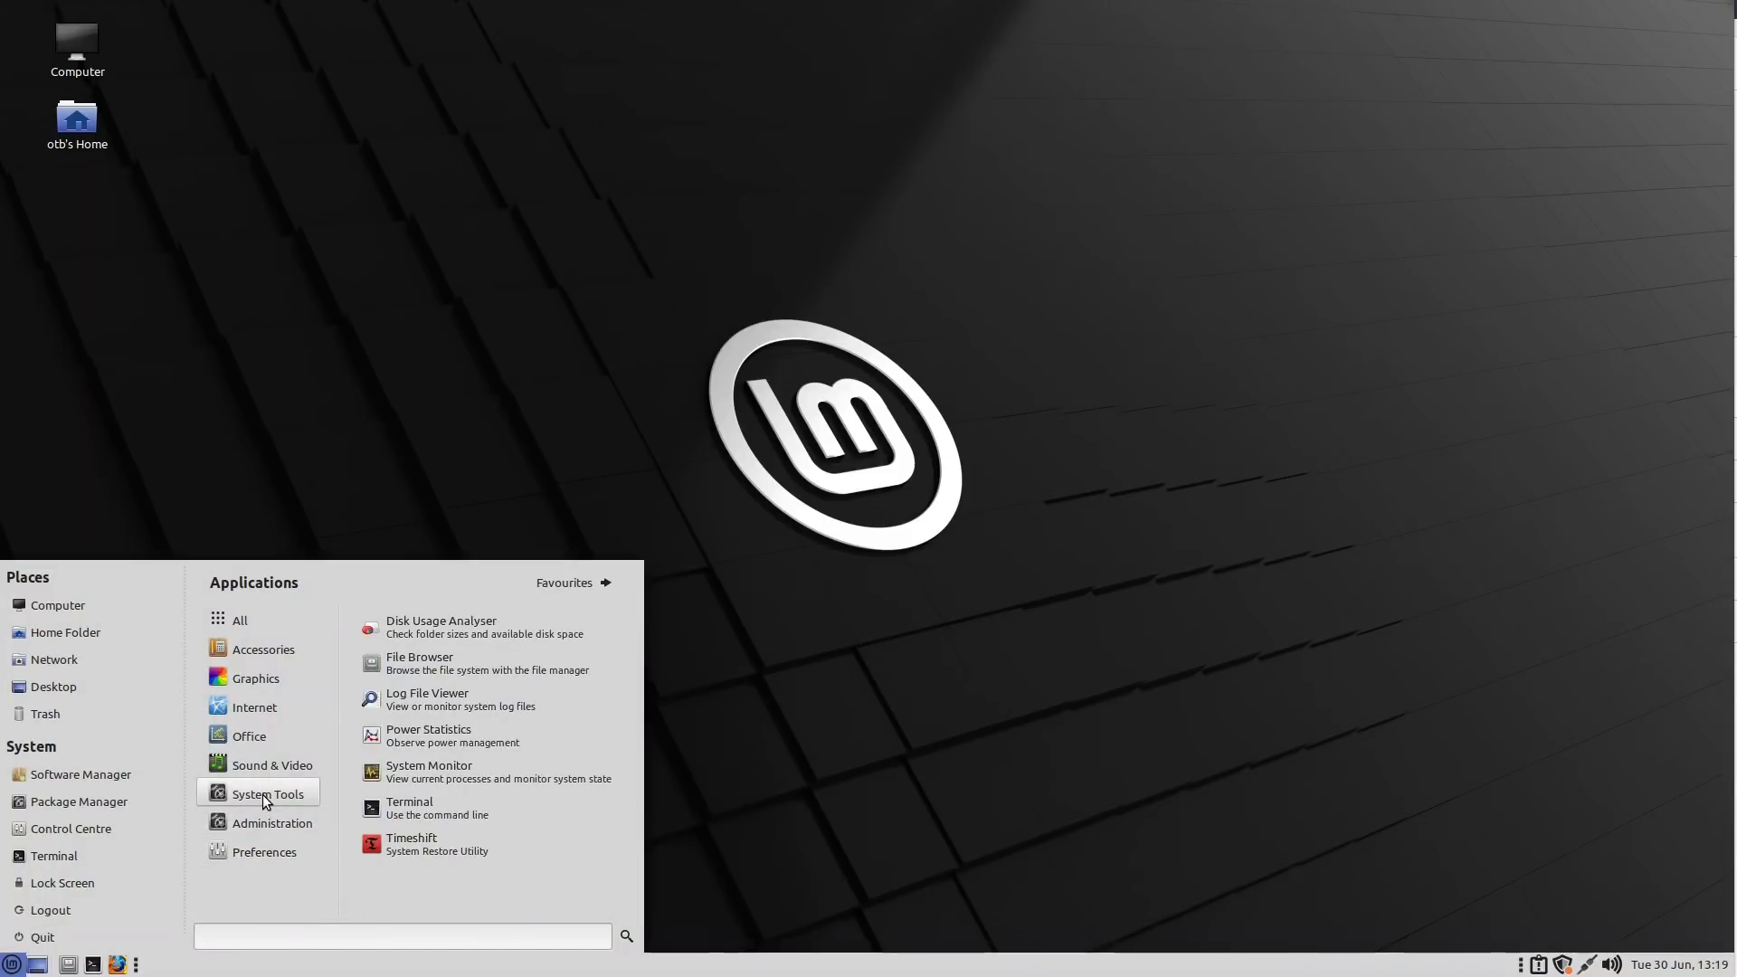
left_click(685, 315)
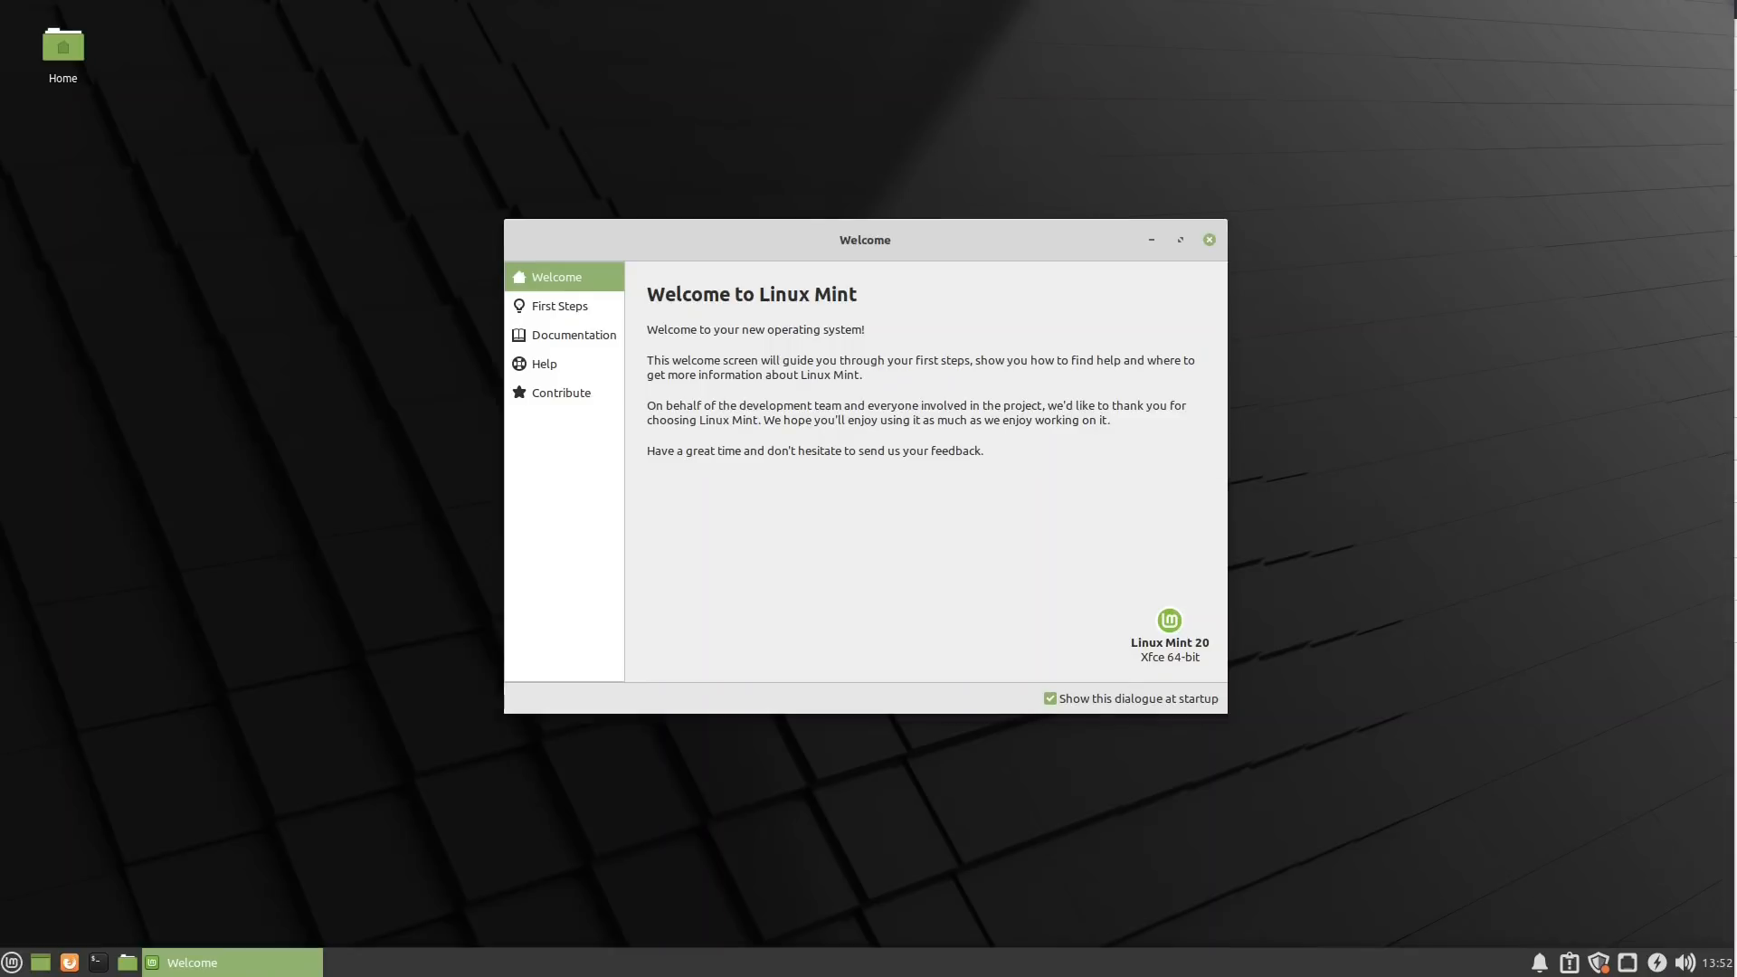
Review all the First Steps suggestions in the Xfce edition's Welcome window, and close the window
left_click(548, 310)
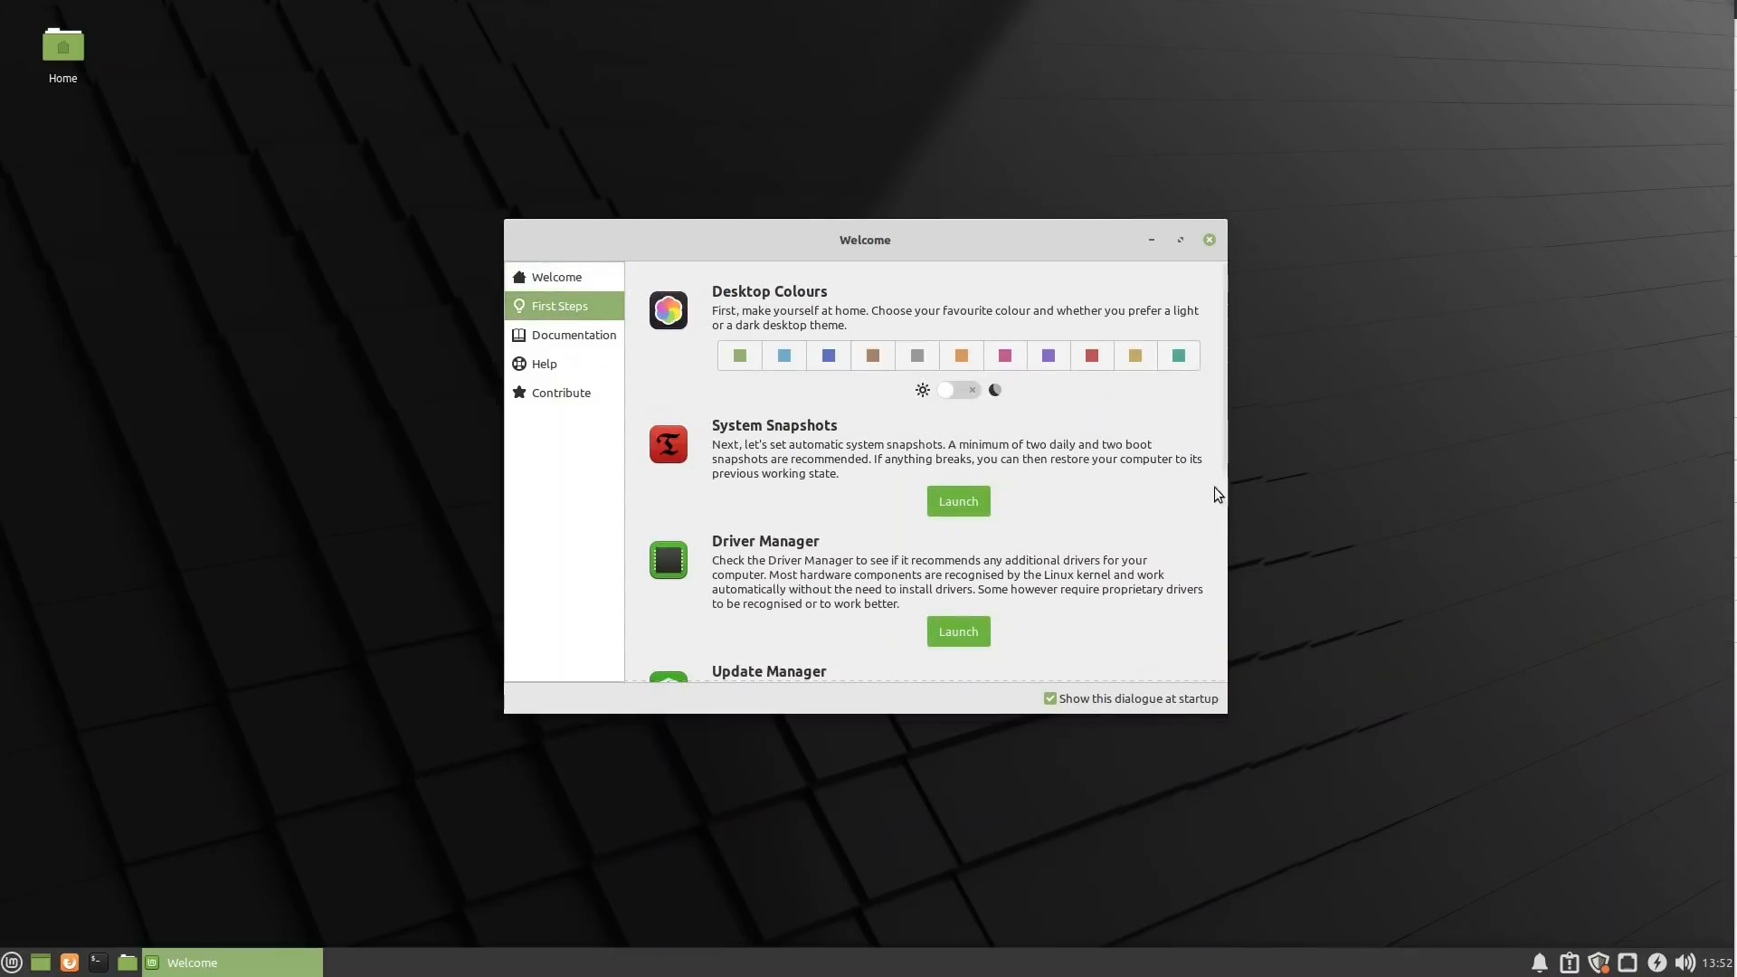
left_click_drag(1219, 437, 1216, 670)
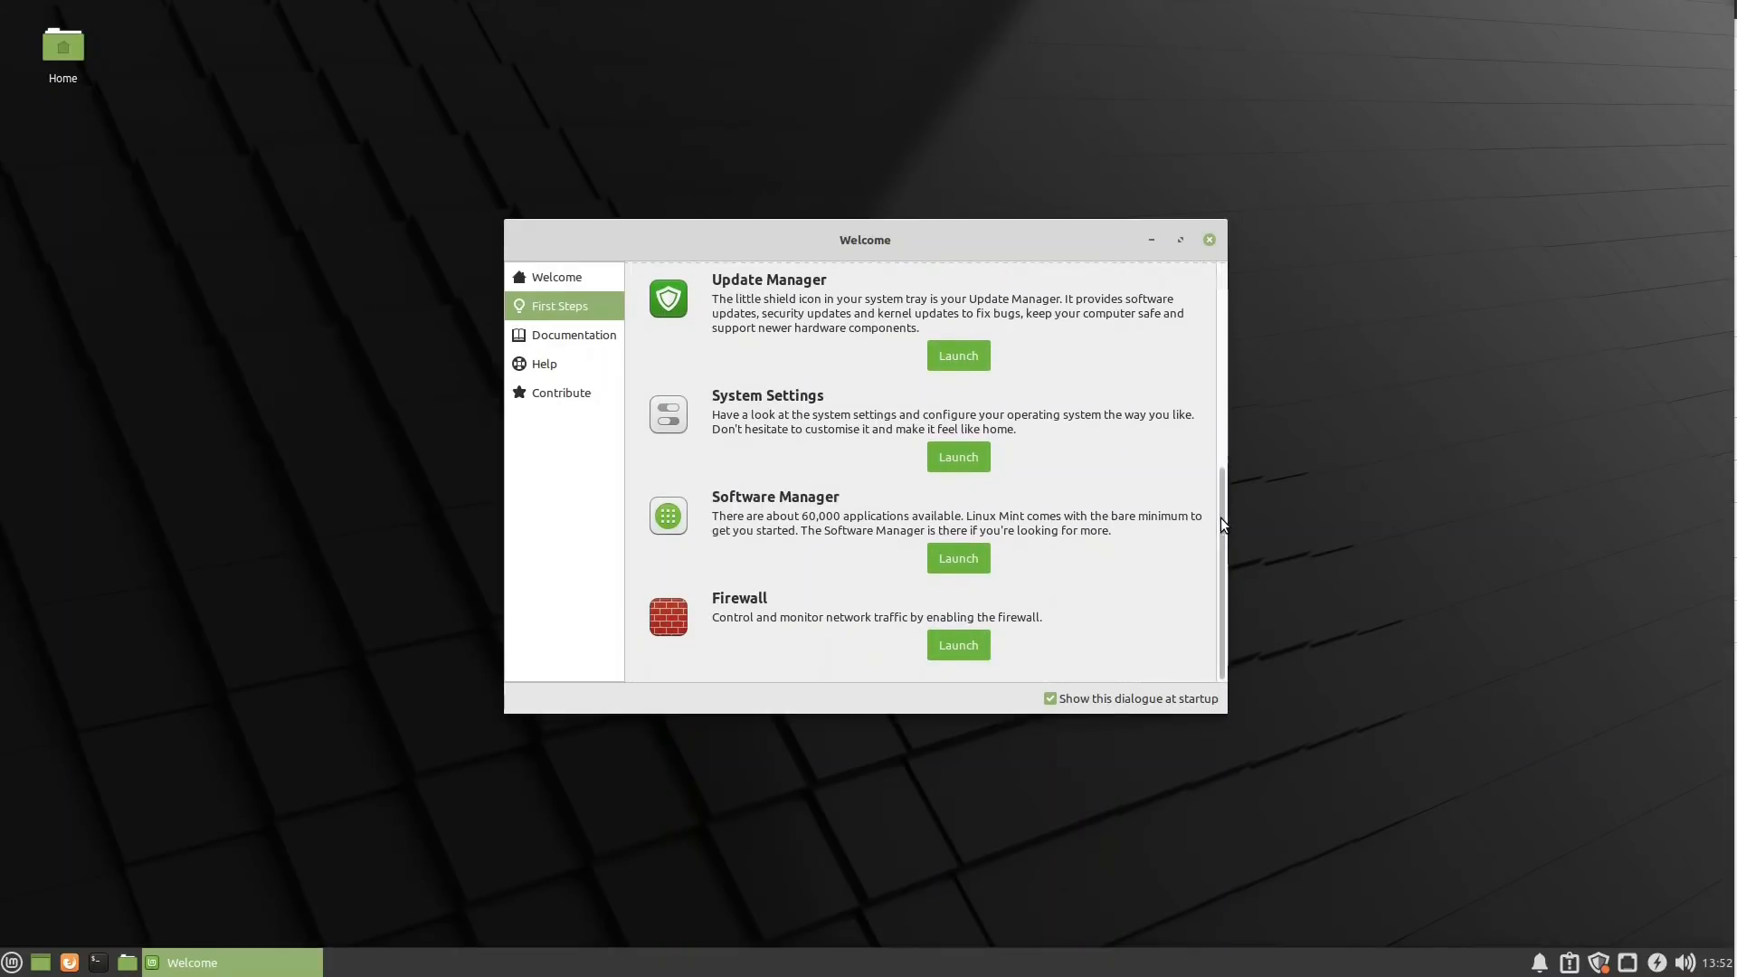
left_click_drag(1221, 518, 1207, 299)
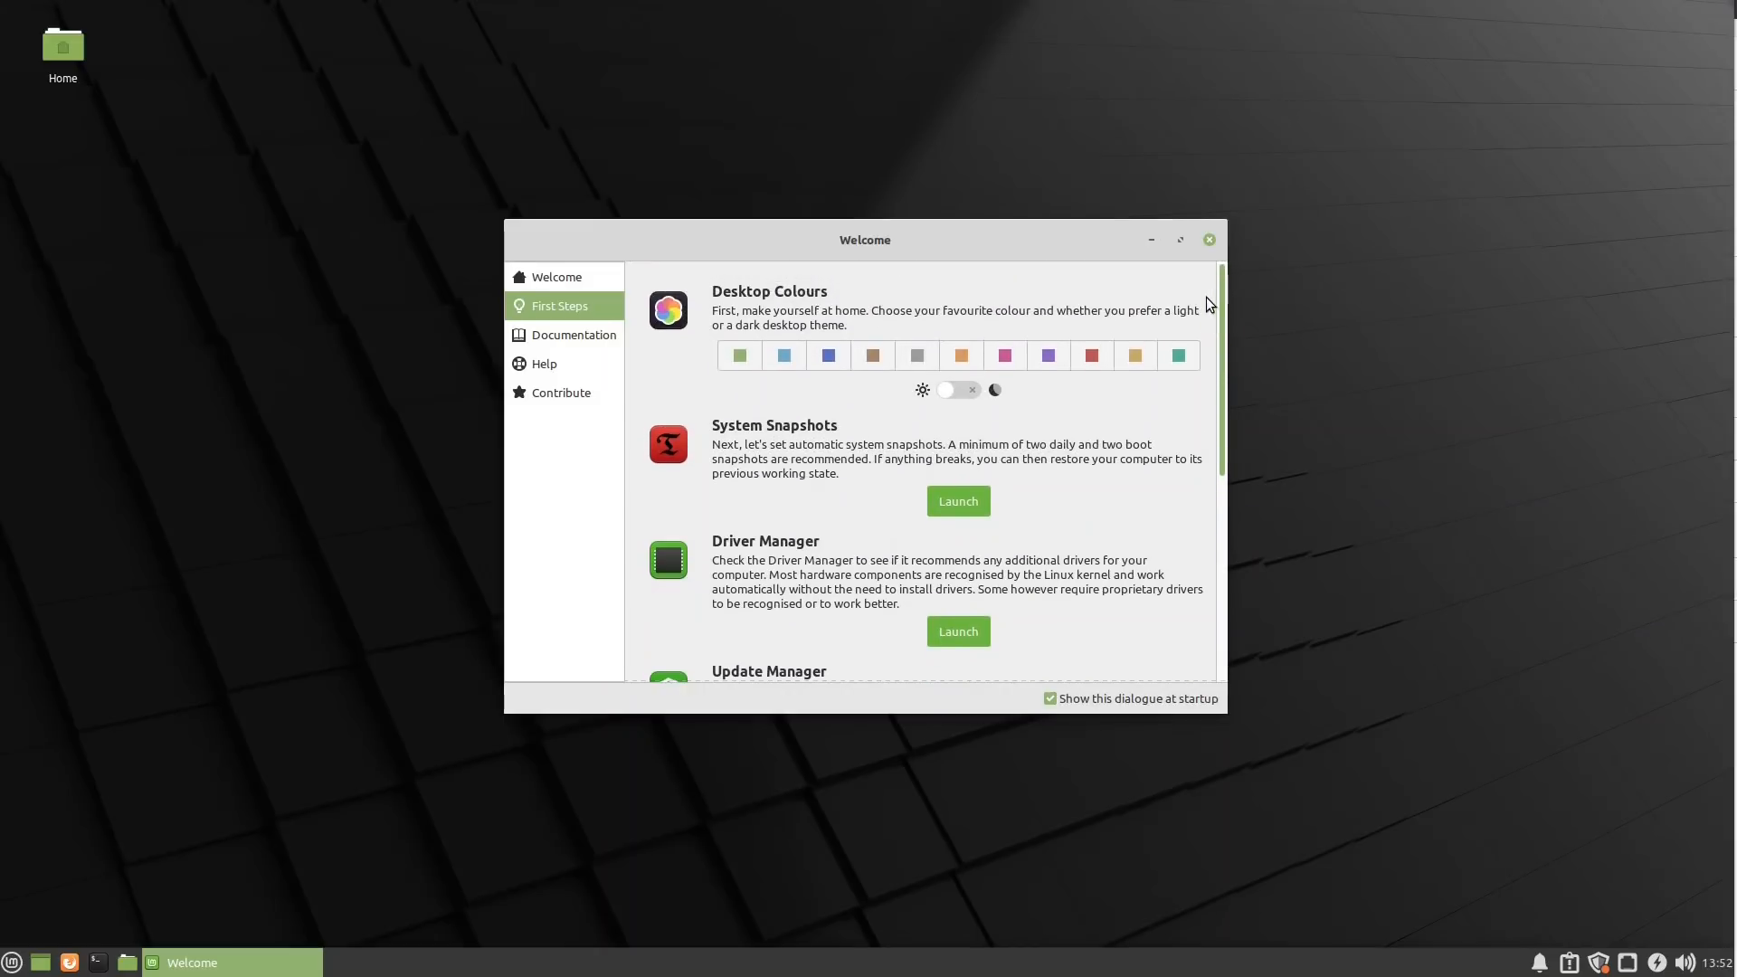
left_click(1209, 240)
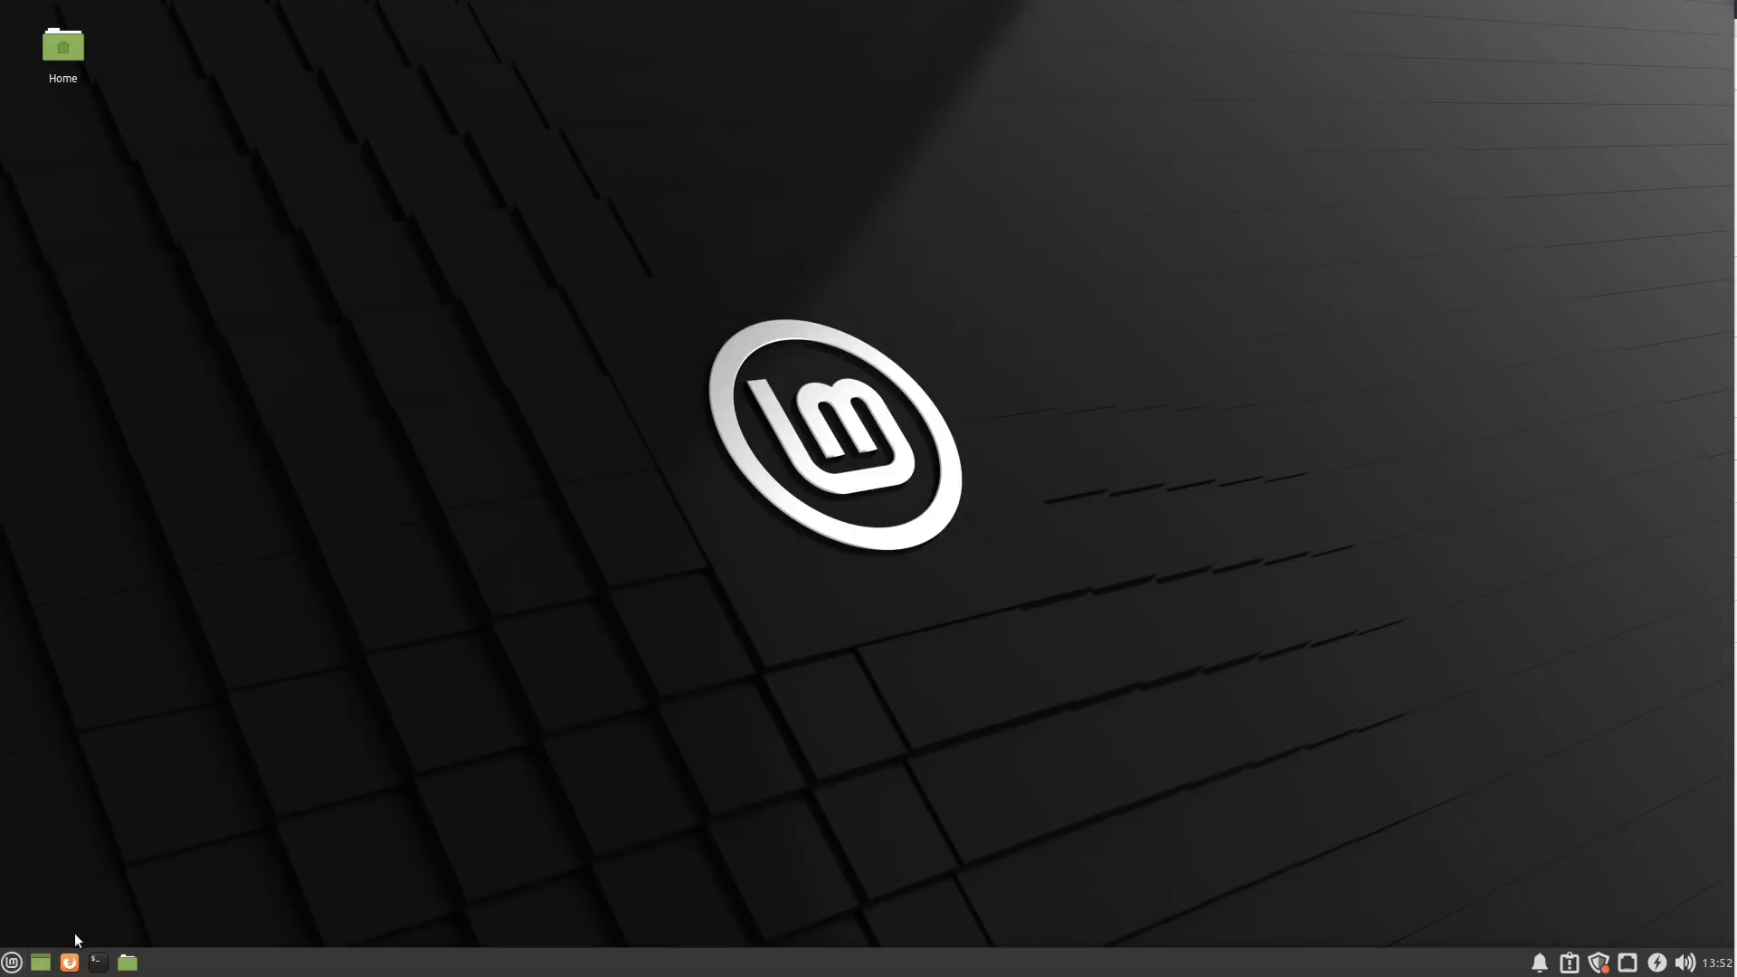
Search the installed applications for "war" to look up Warpinator, and clear the search
left_click(13, 965)
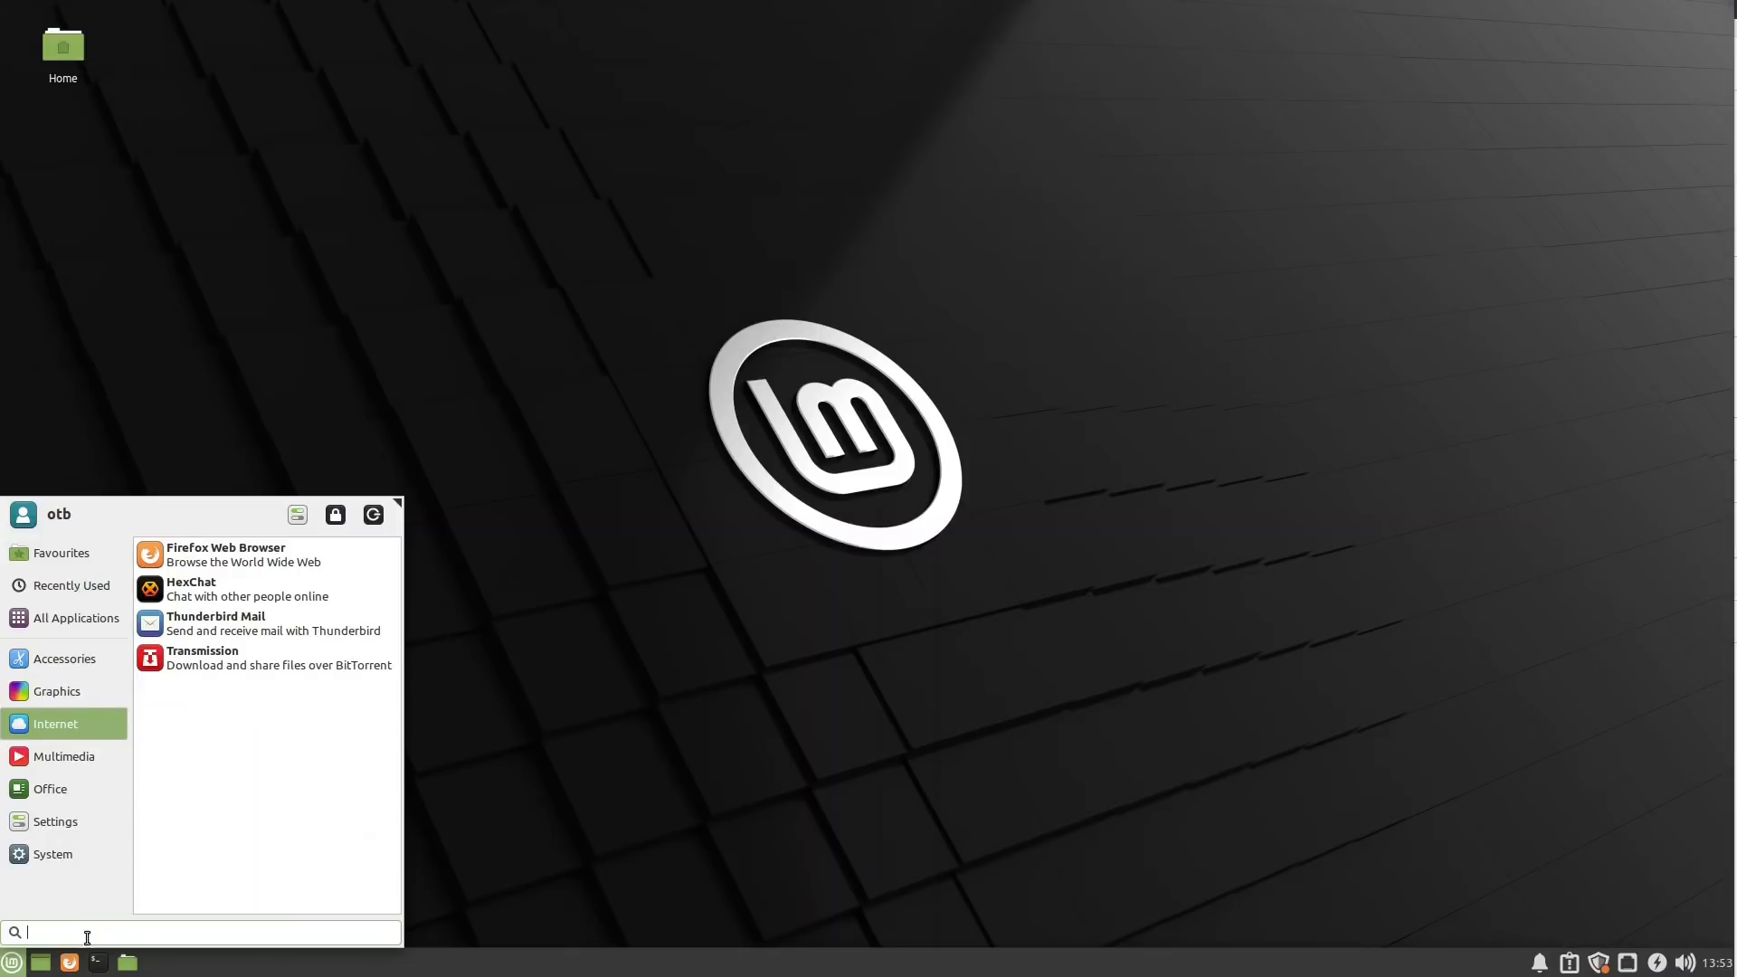
type("war")
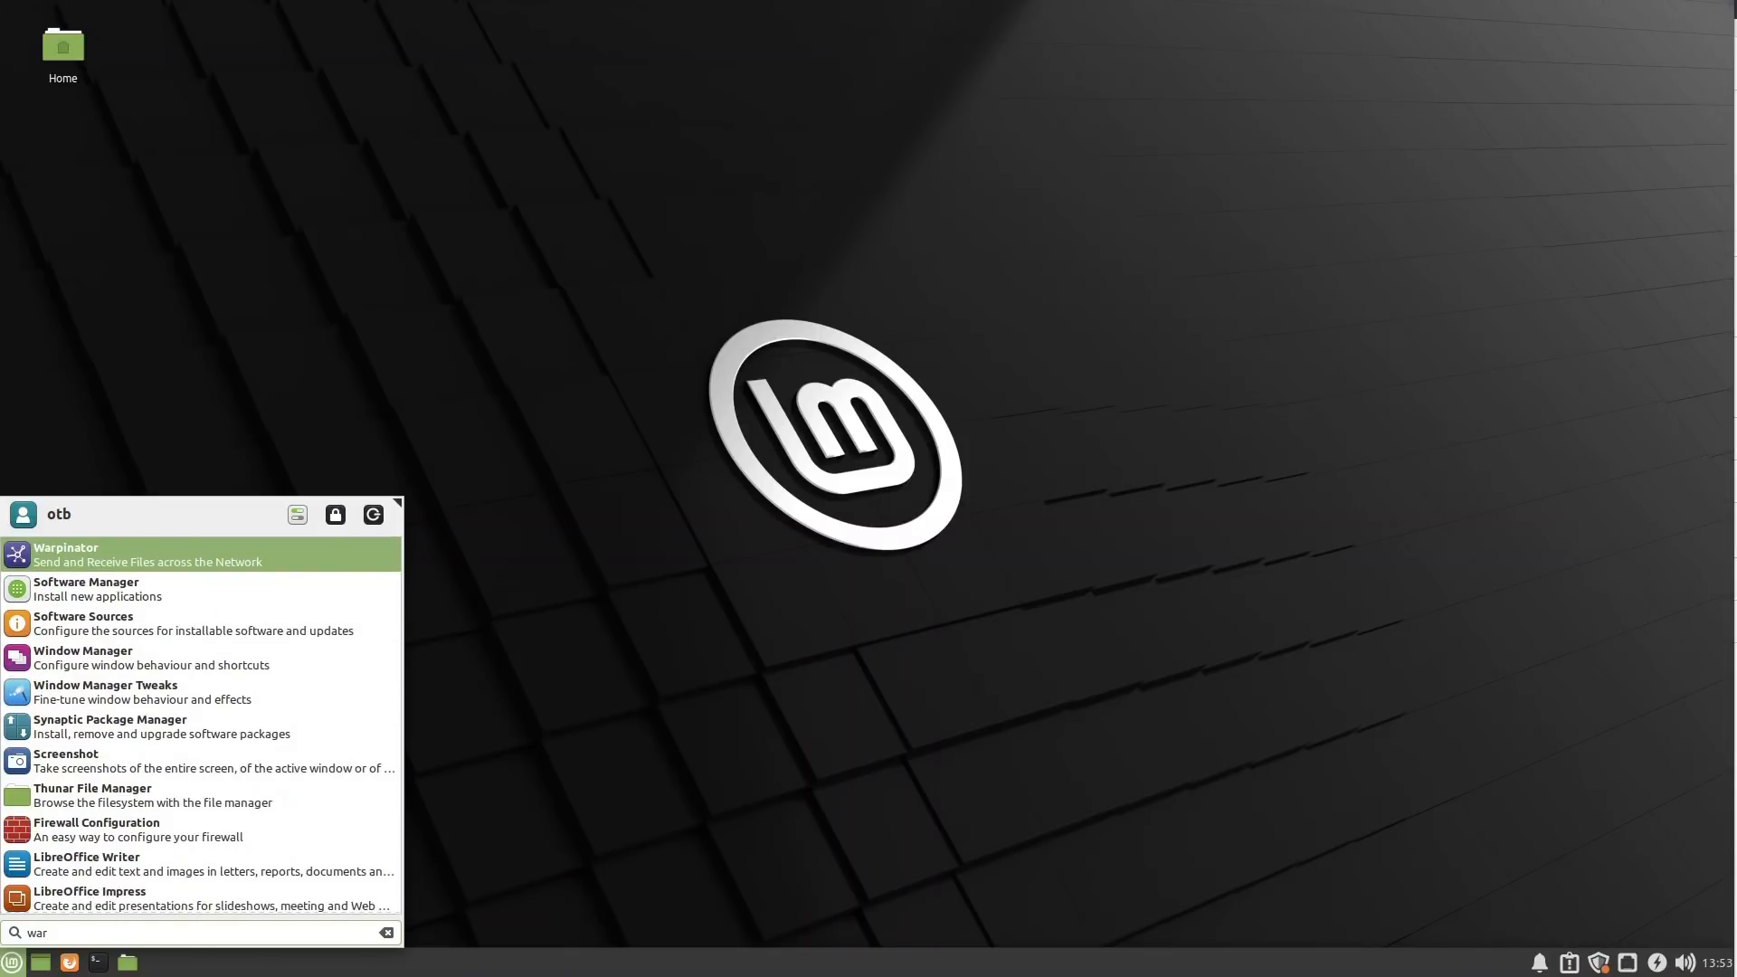
left_click(388, 931)
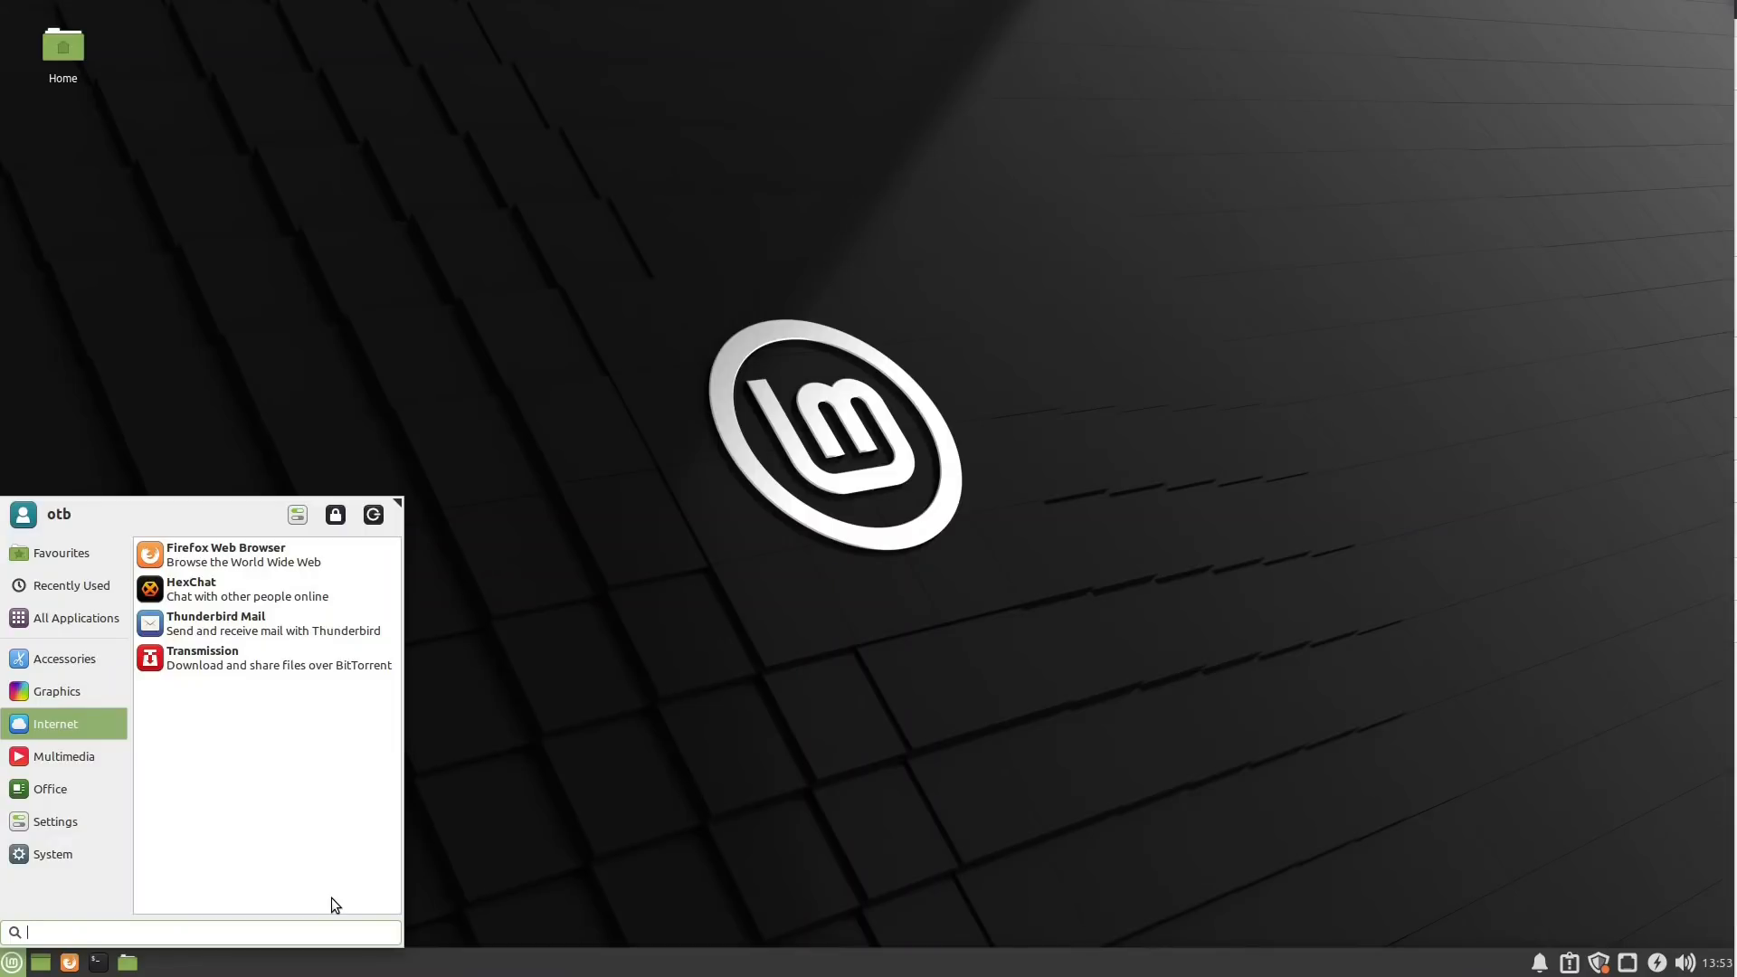
Find and run htop to check the Xfce edition's resource usage, and close its terminal window
type("htop")
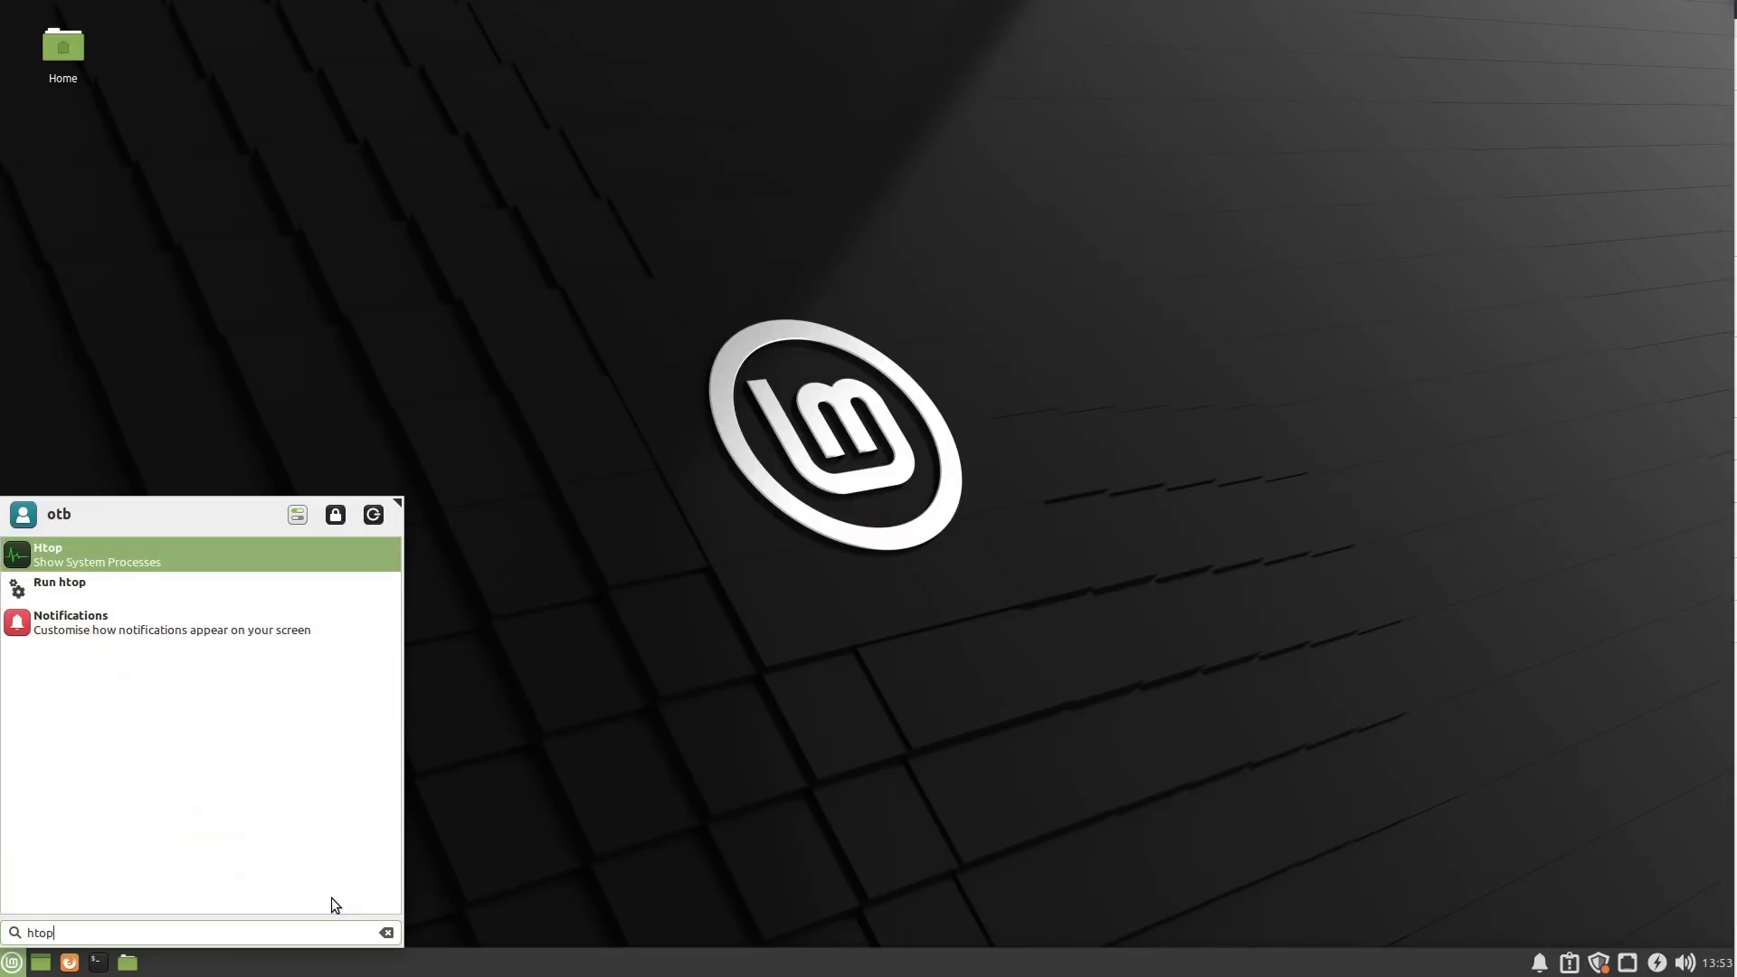
key("Return")
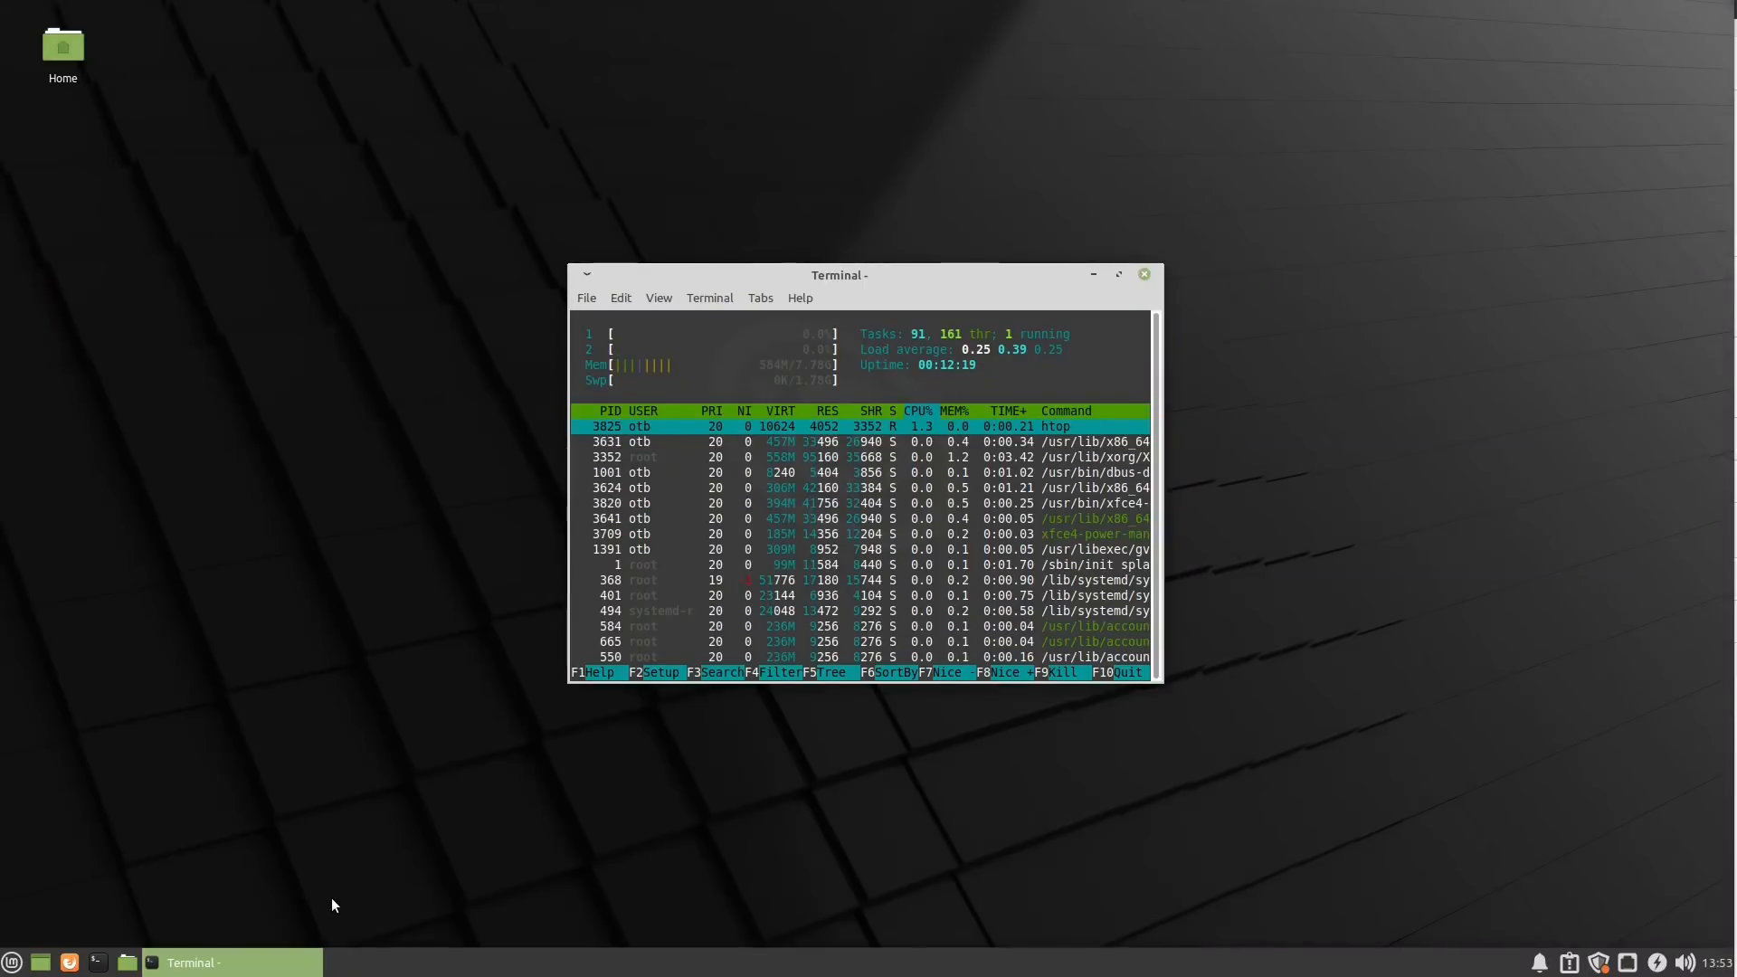
left_click(1144, 275)
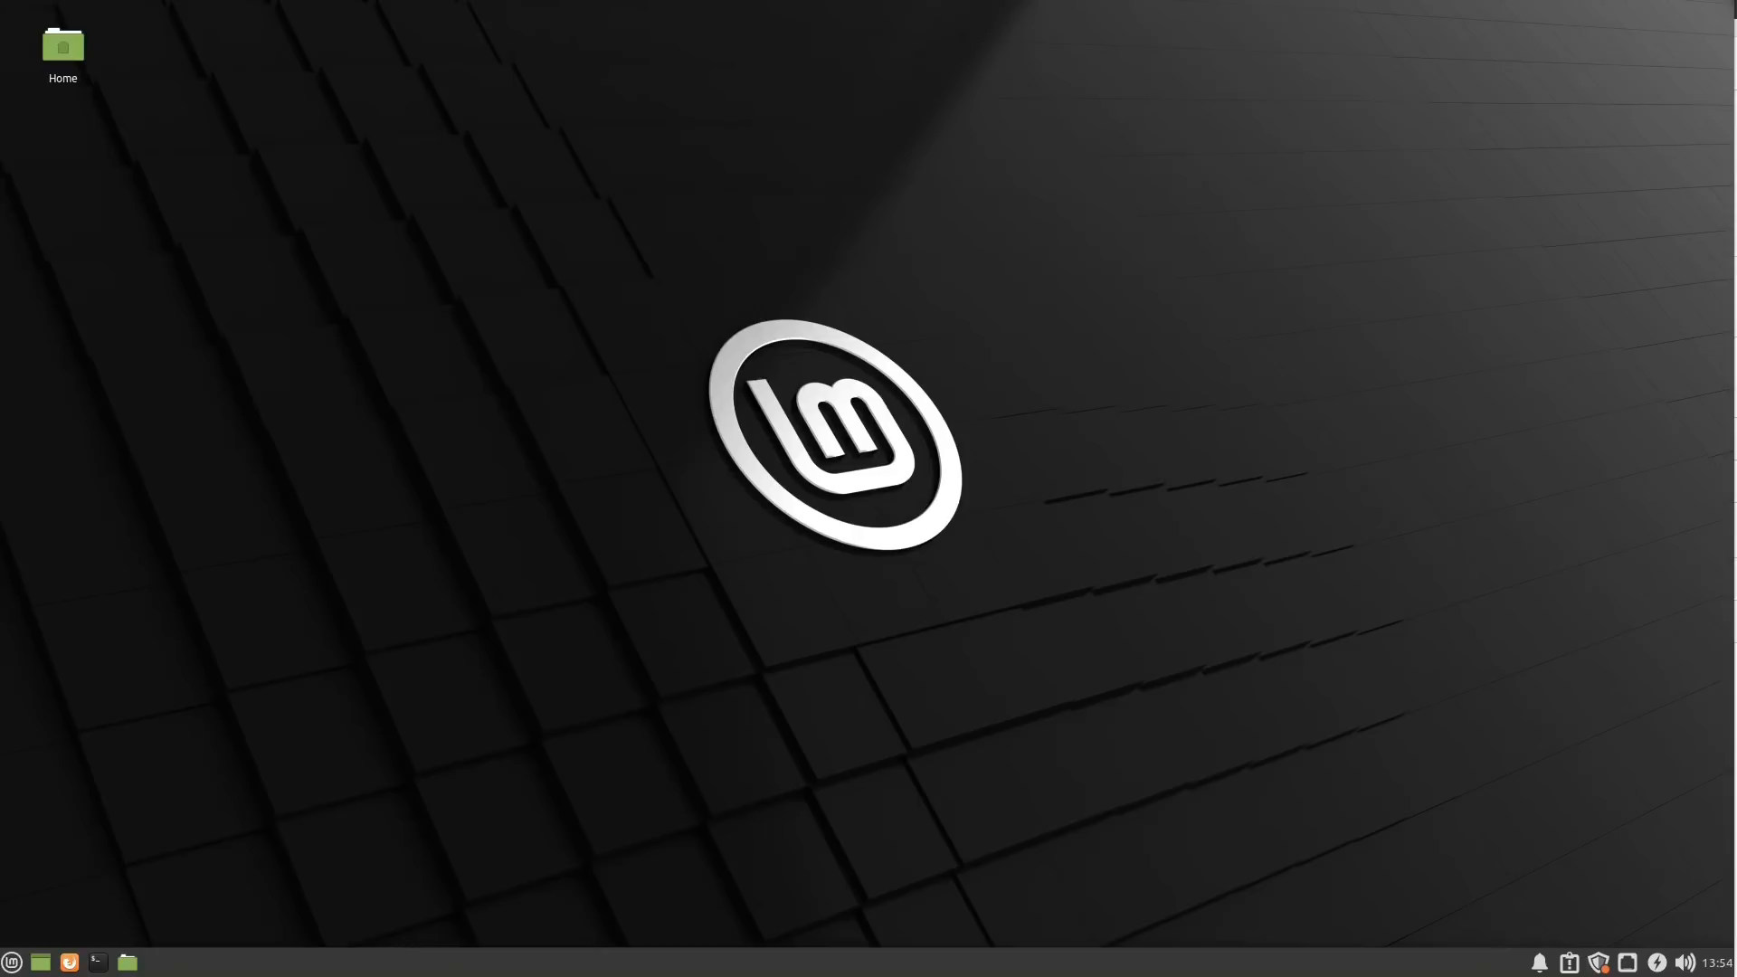
Look through the application categories, open the Appearance settings, and browse the list of styles
left_click(12, 962)
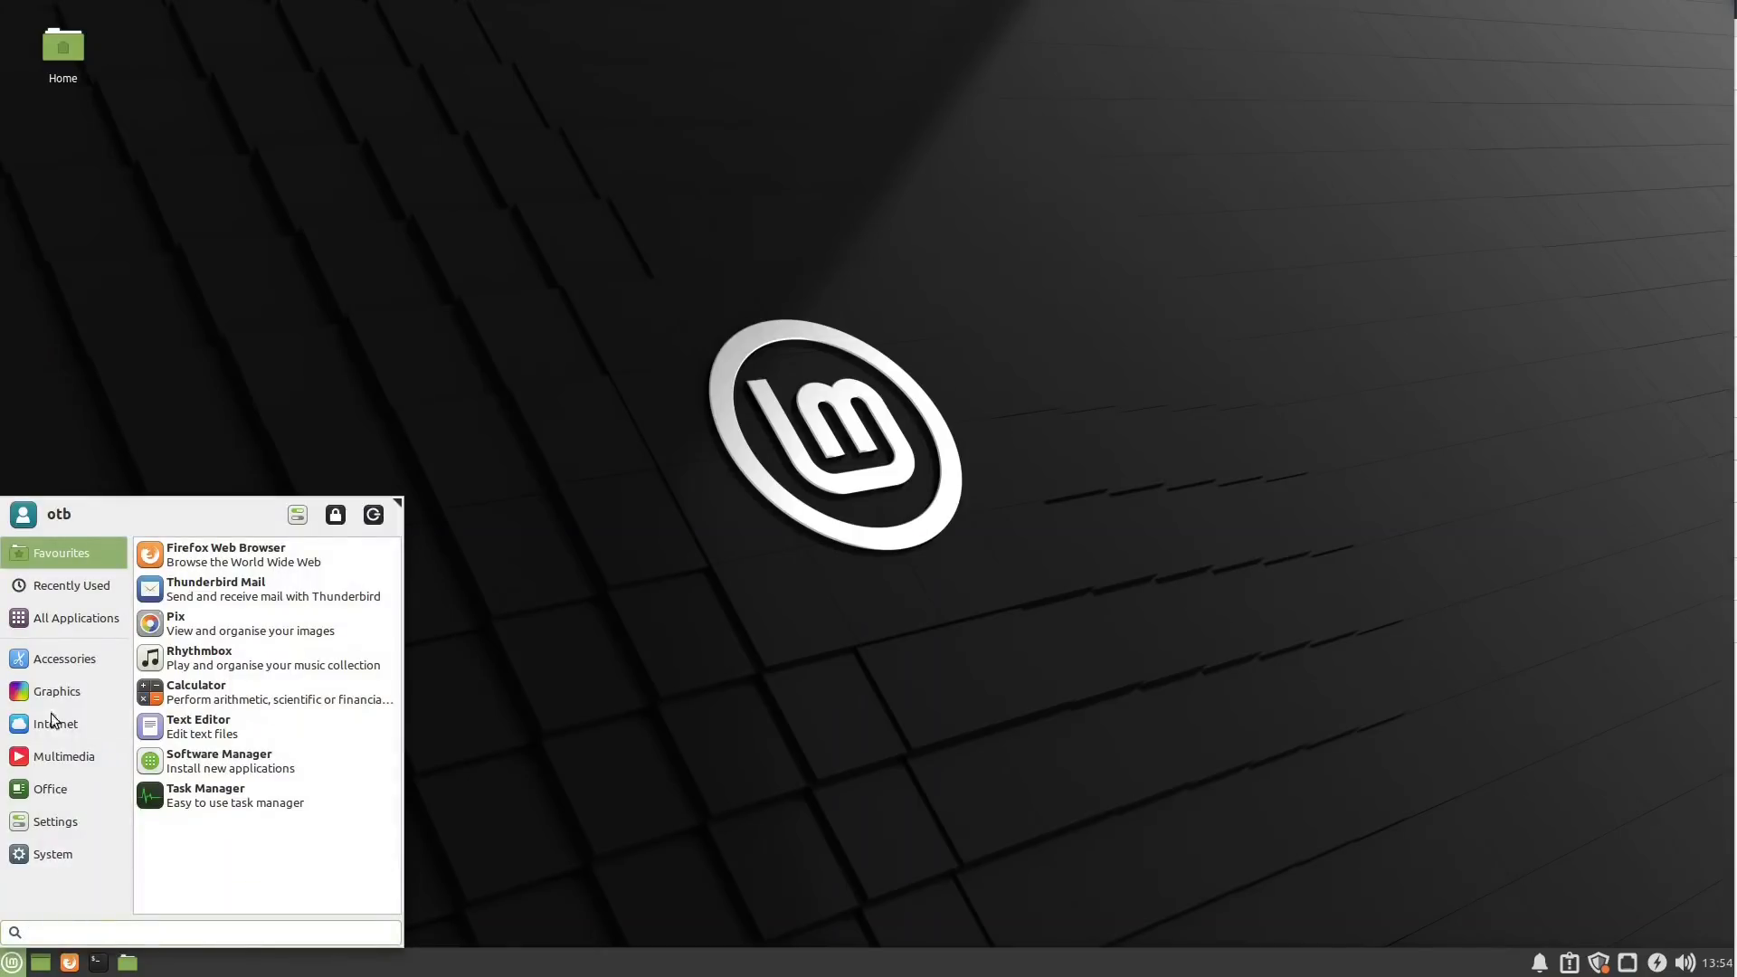
left_click(51, 659)
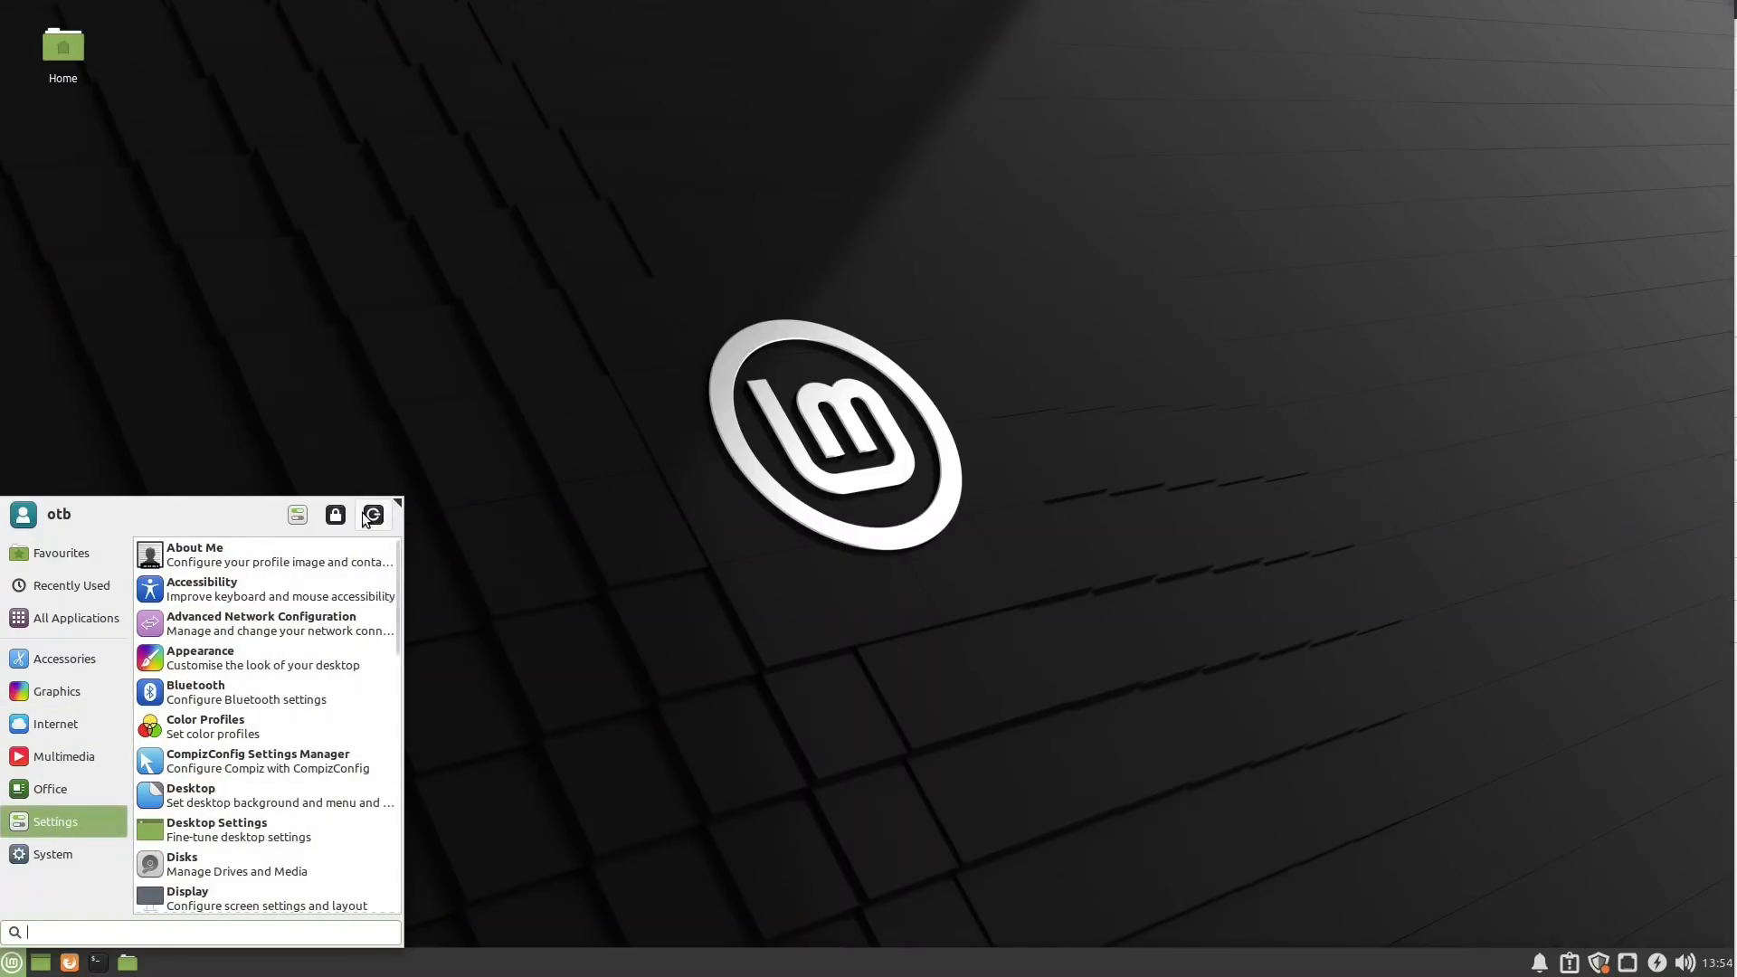
left_click(291, 515)
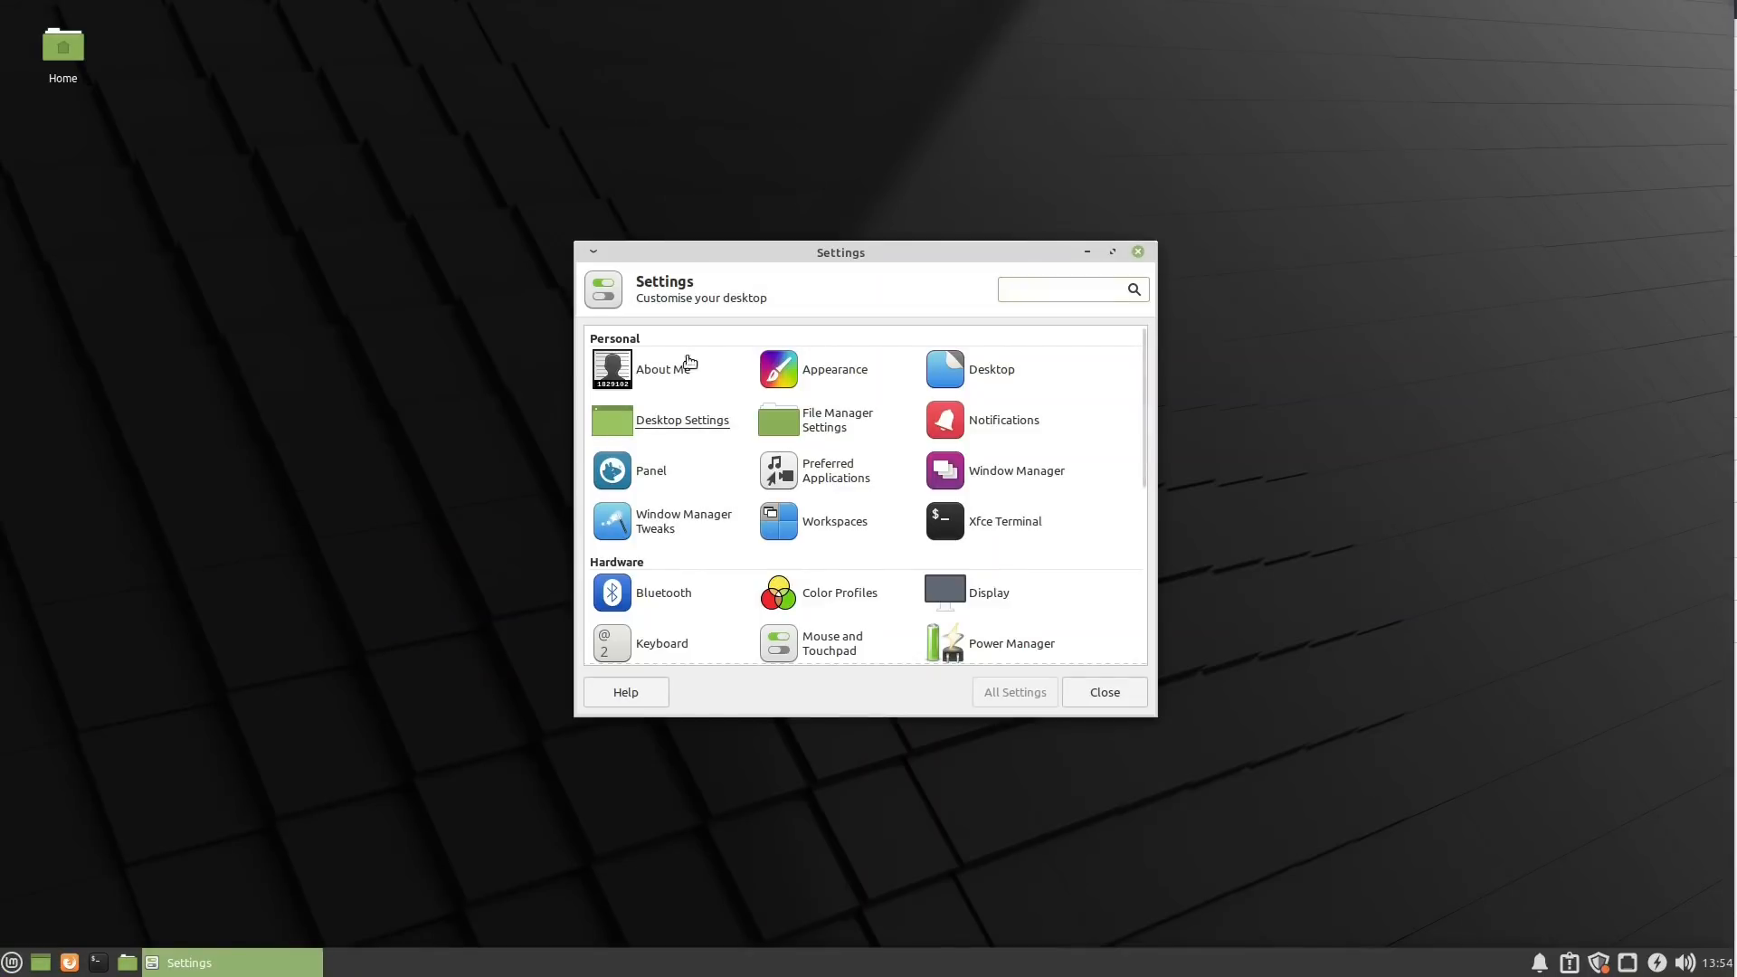
left_click(830, 372)
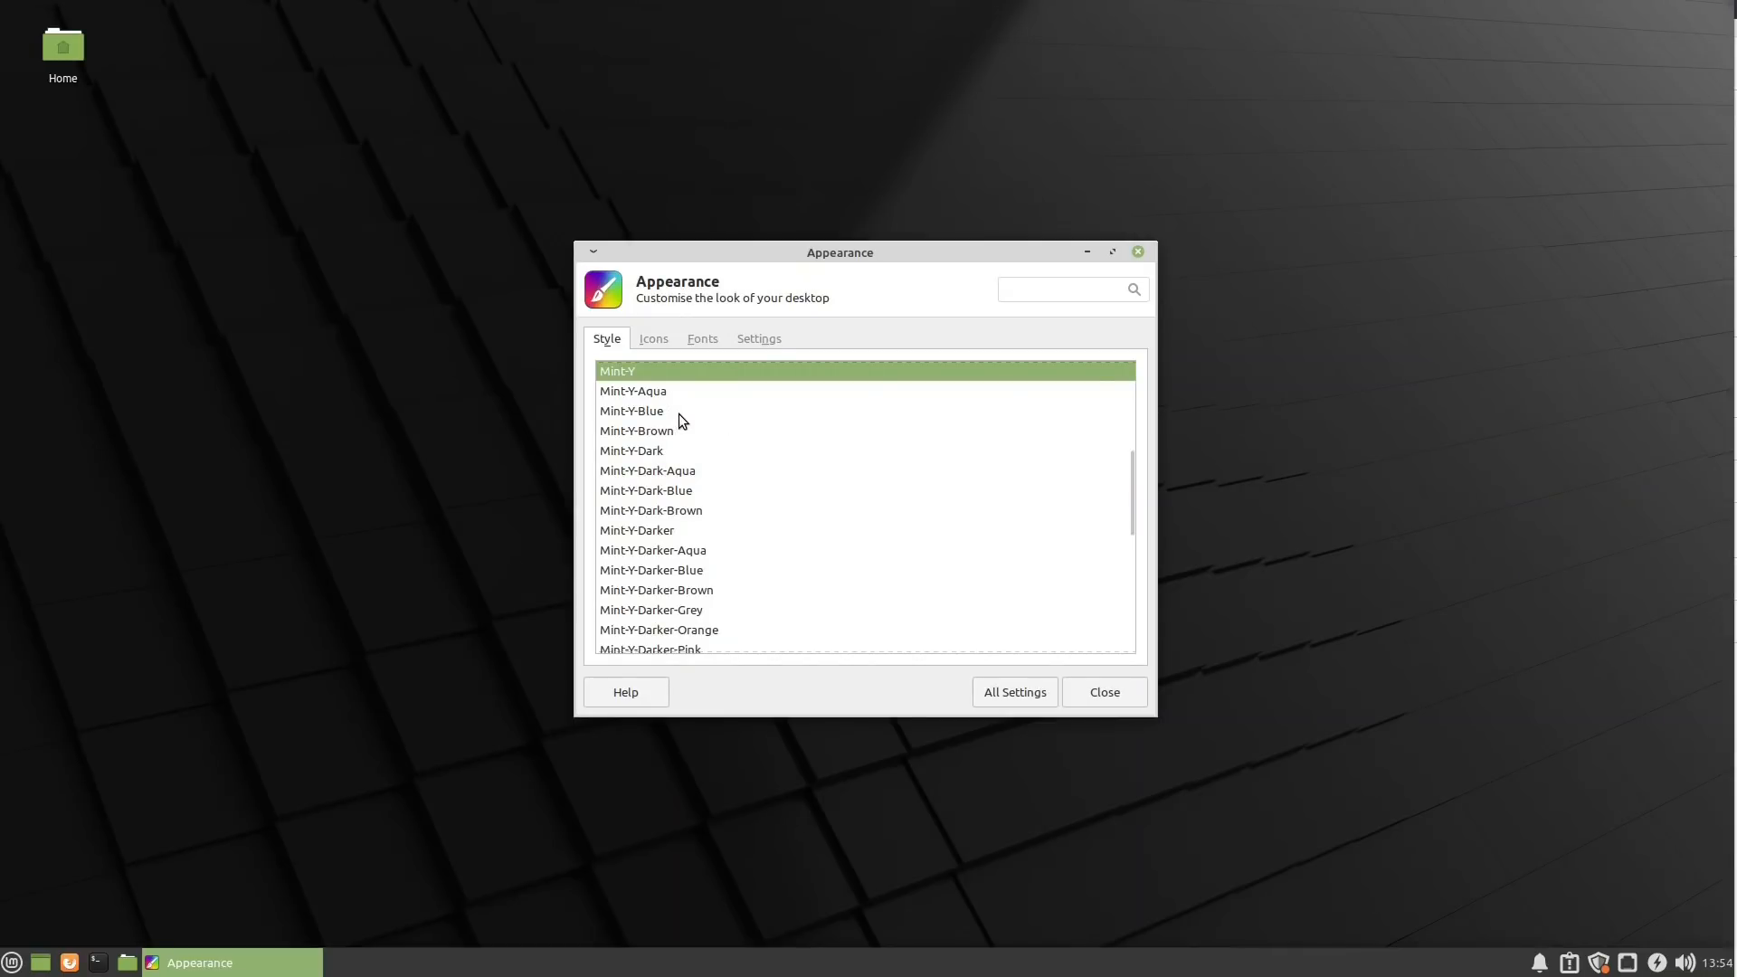
scroll(680, 421, "down", 10)
scroll(688, 429, "up", 5)
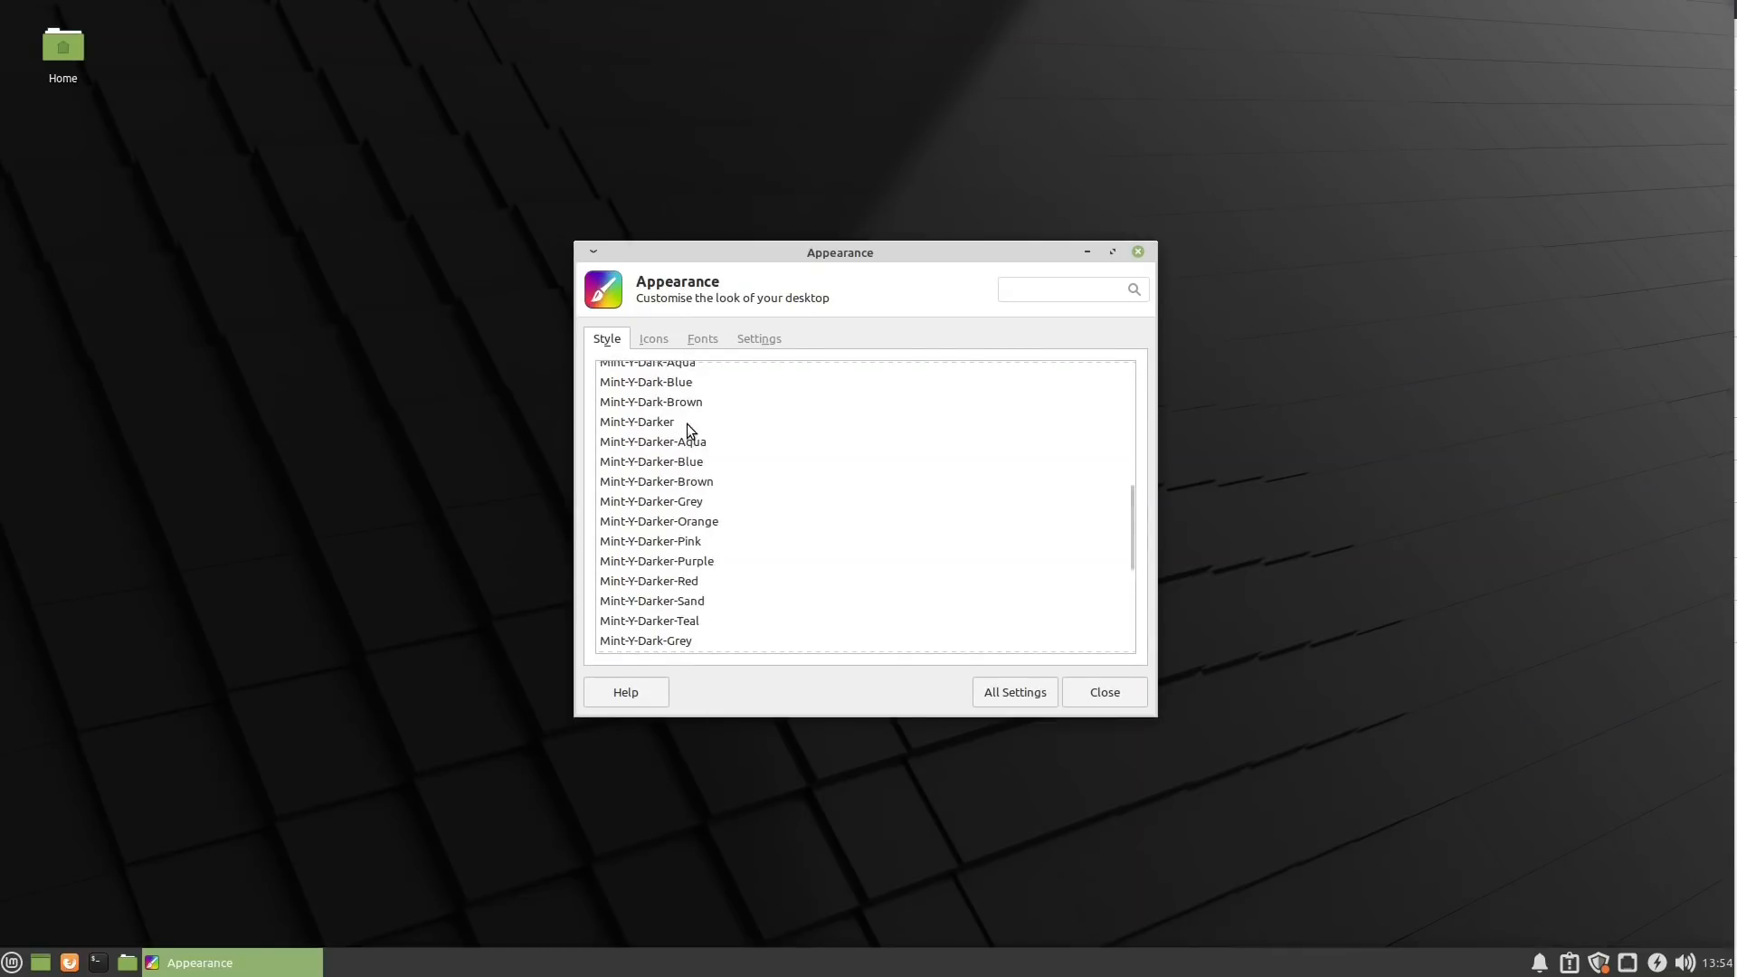
Open the home folder and arrange it side by side with the Appearance window
left_click(63, 50)
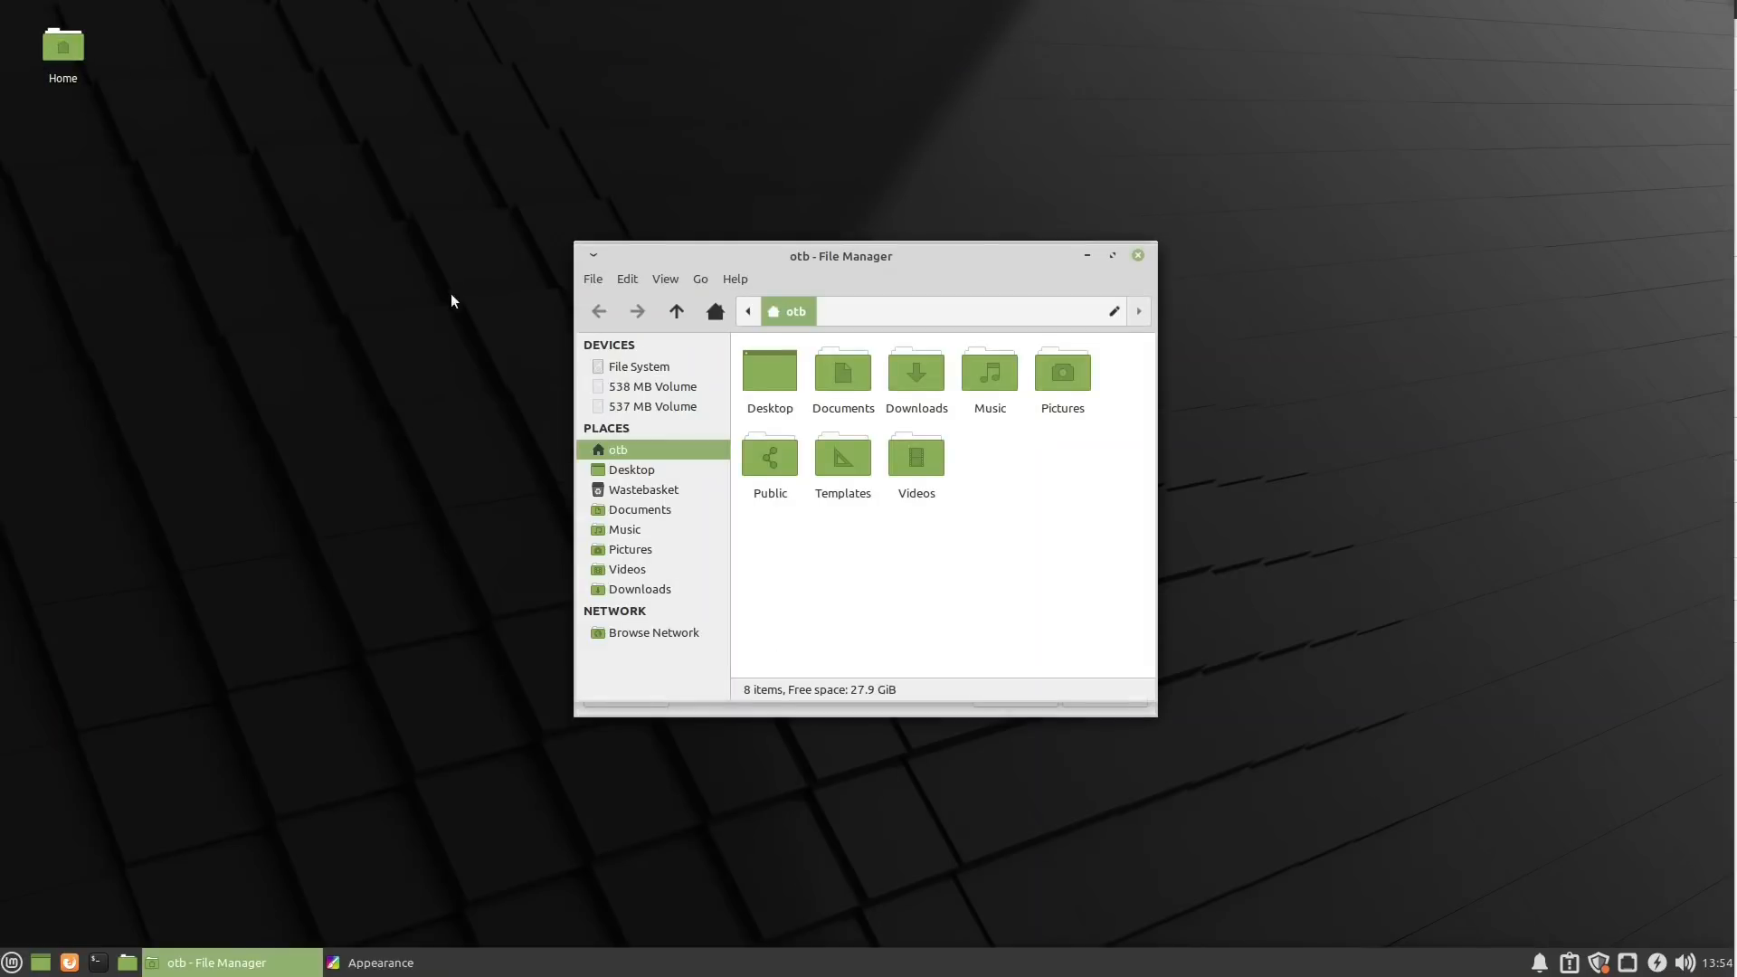
left_click_drag(888, 257, 313, 200)
left_click_drag(853, 260, 1106, 157)
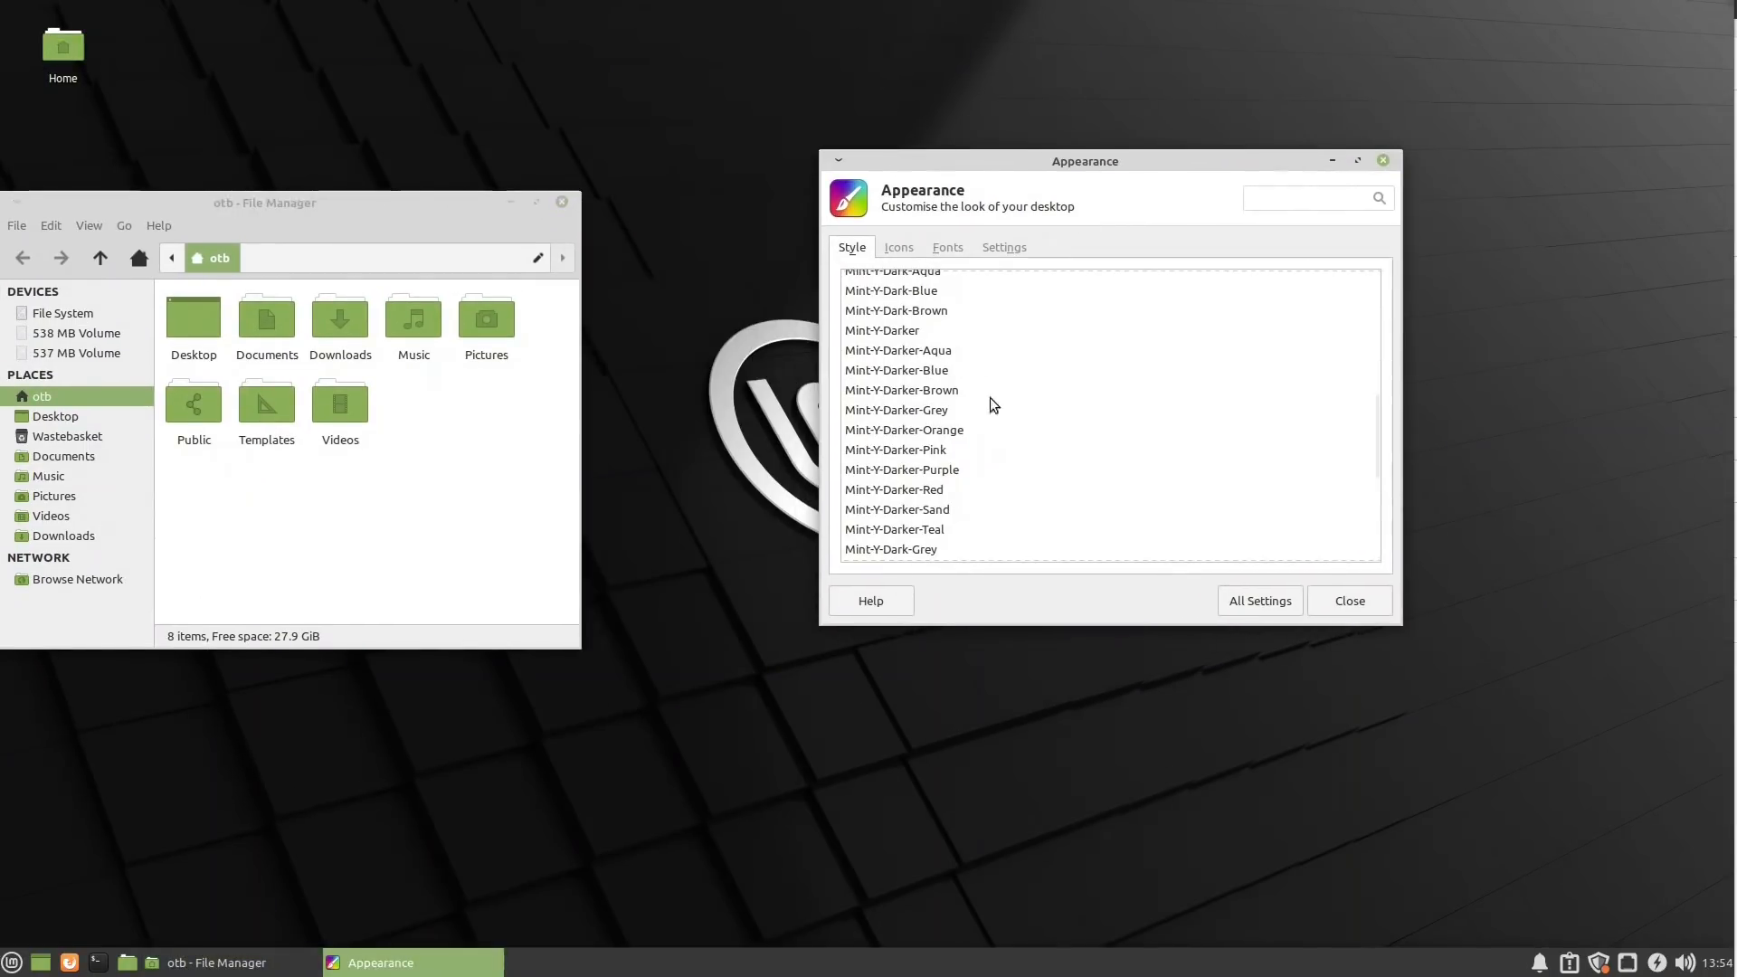
Try the Mint-Y-Dark-Brown and Mint-Y-Darker-Blue styles, and settle on Mint-Y-Darker-Orange
left_click(917, 310)
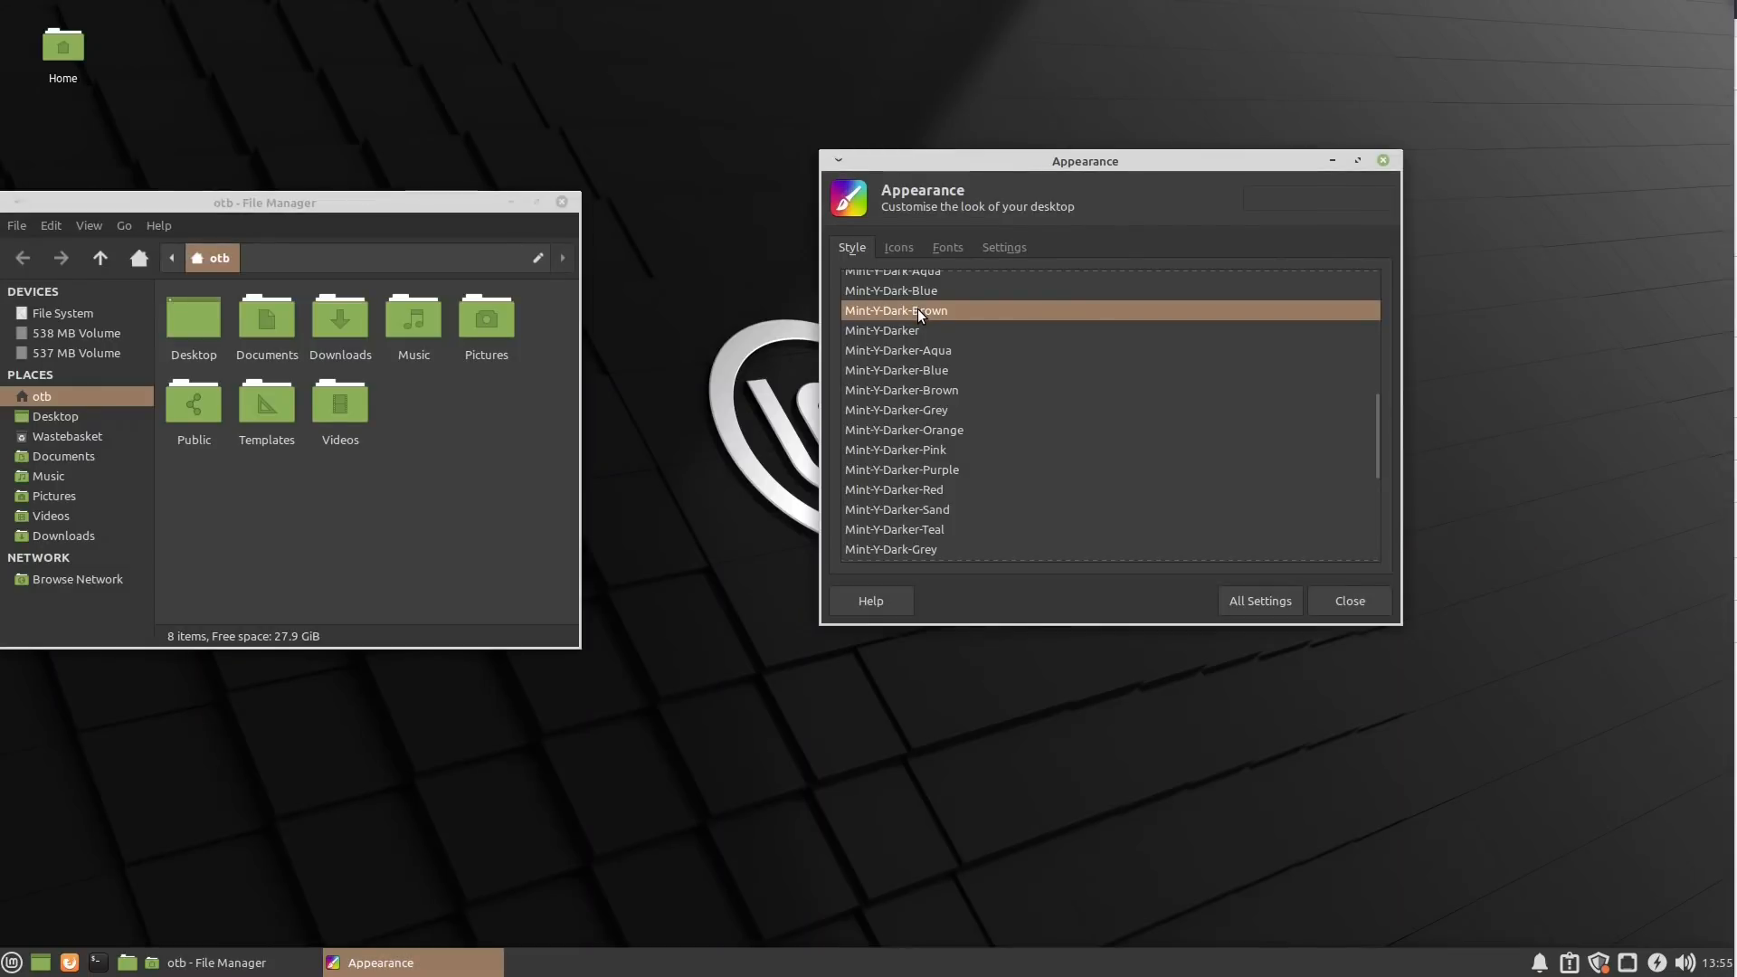
left_click(910, 369)
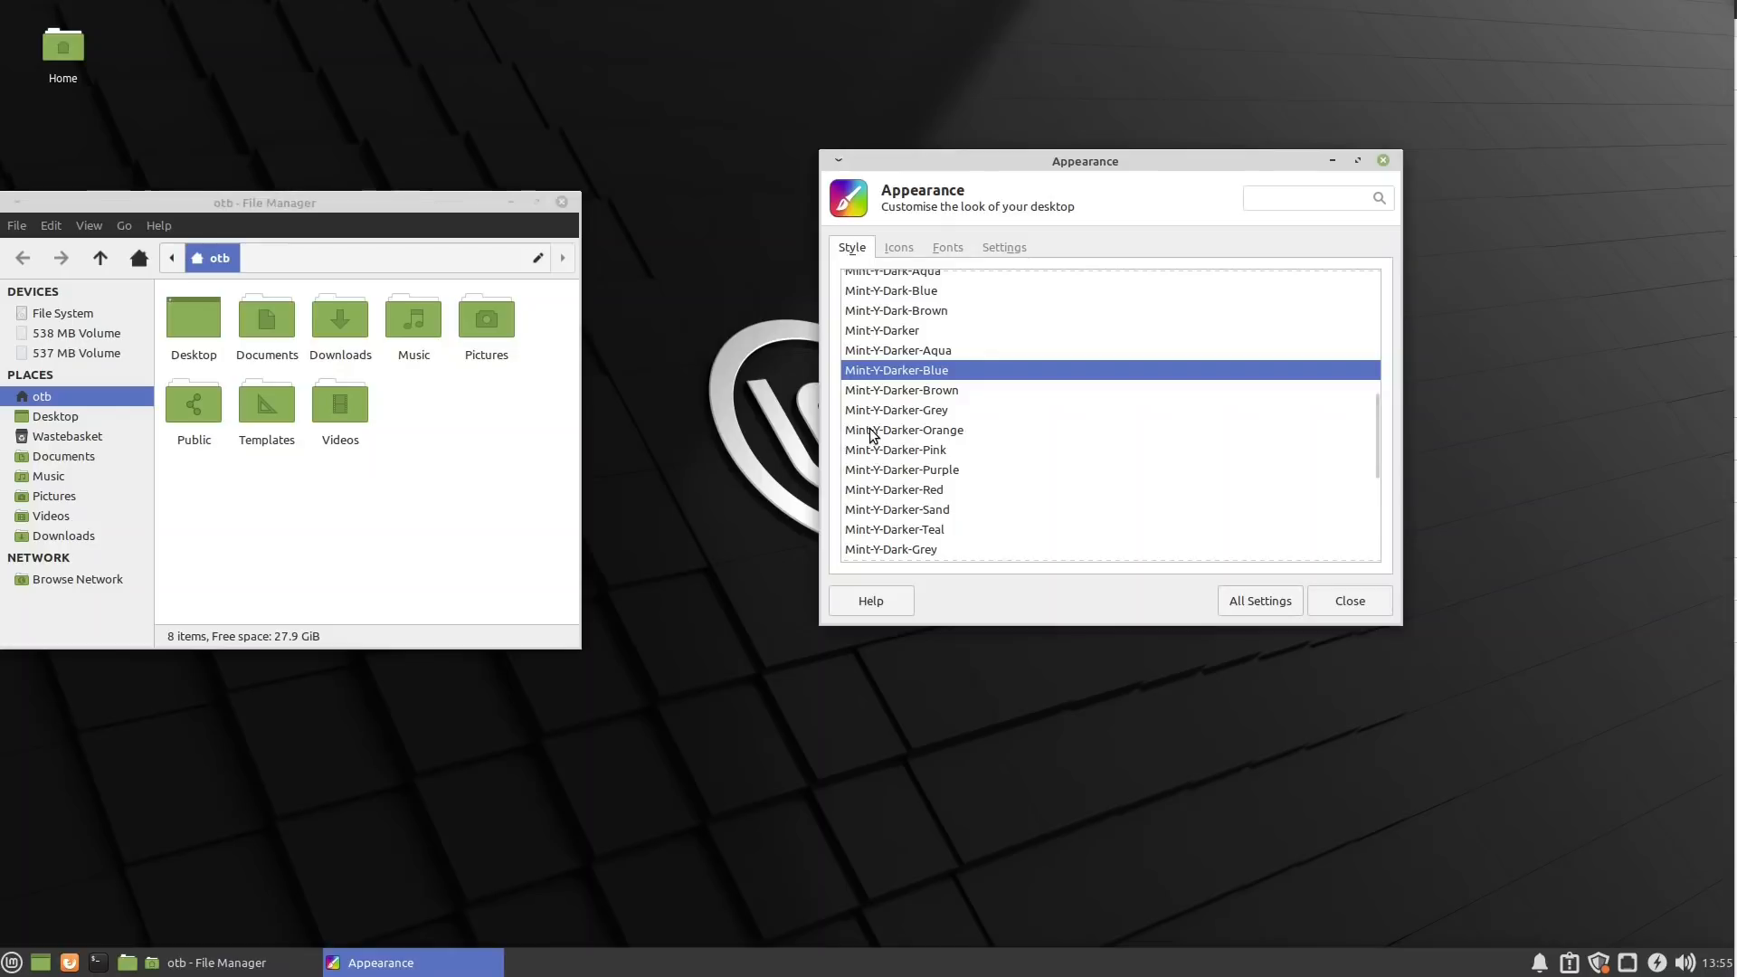
left_click(874, 432)
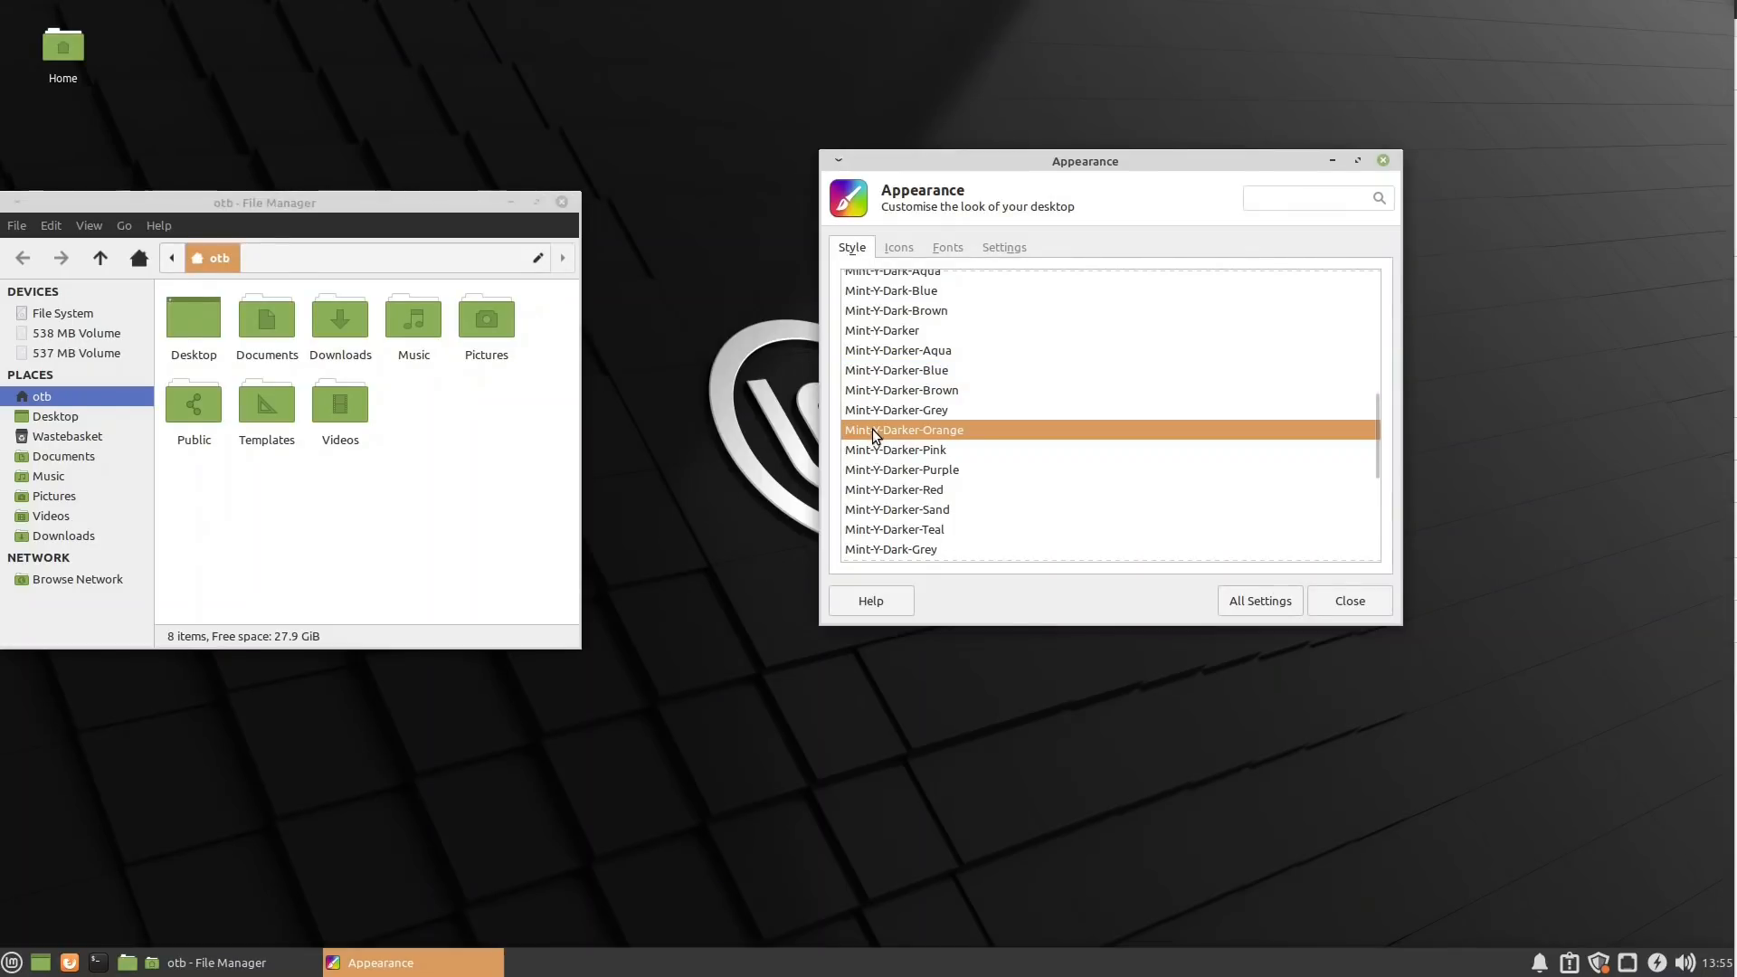
Try the Mint-Y-Dark-Yellow and Ubuntu-Mono-Dark icon themes, and settle on Mint-Y-Purple
left_click(899, 250)
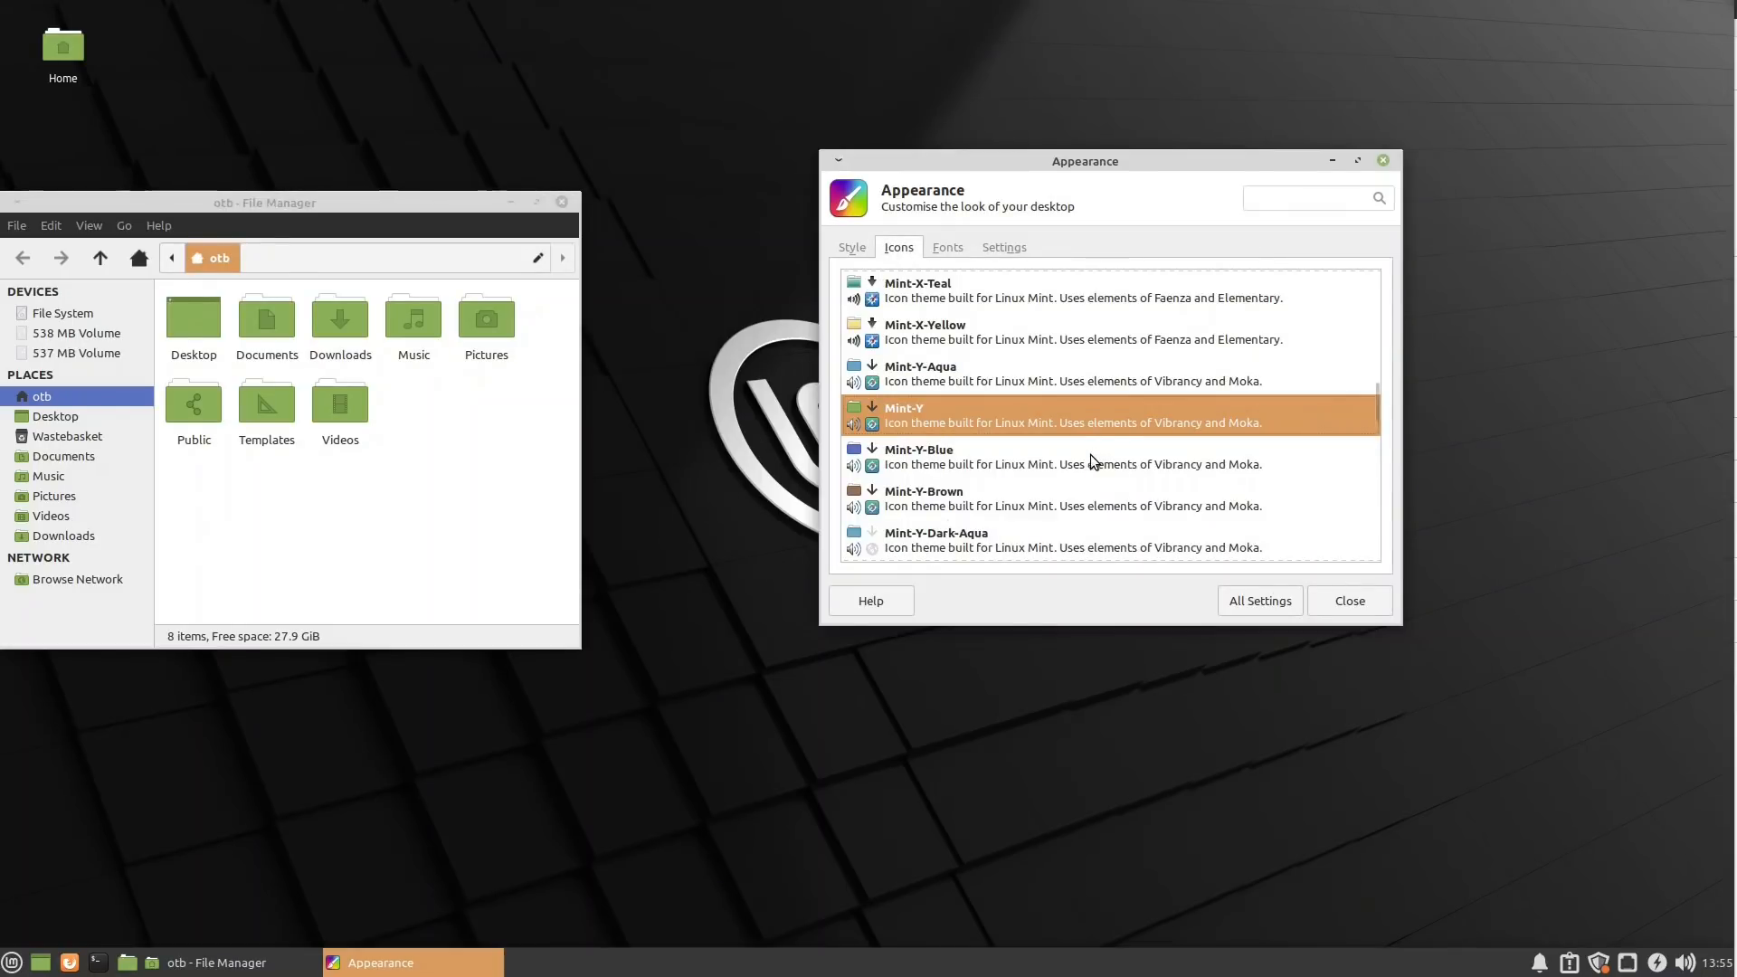
scroll(1029, 457, "down", 8)
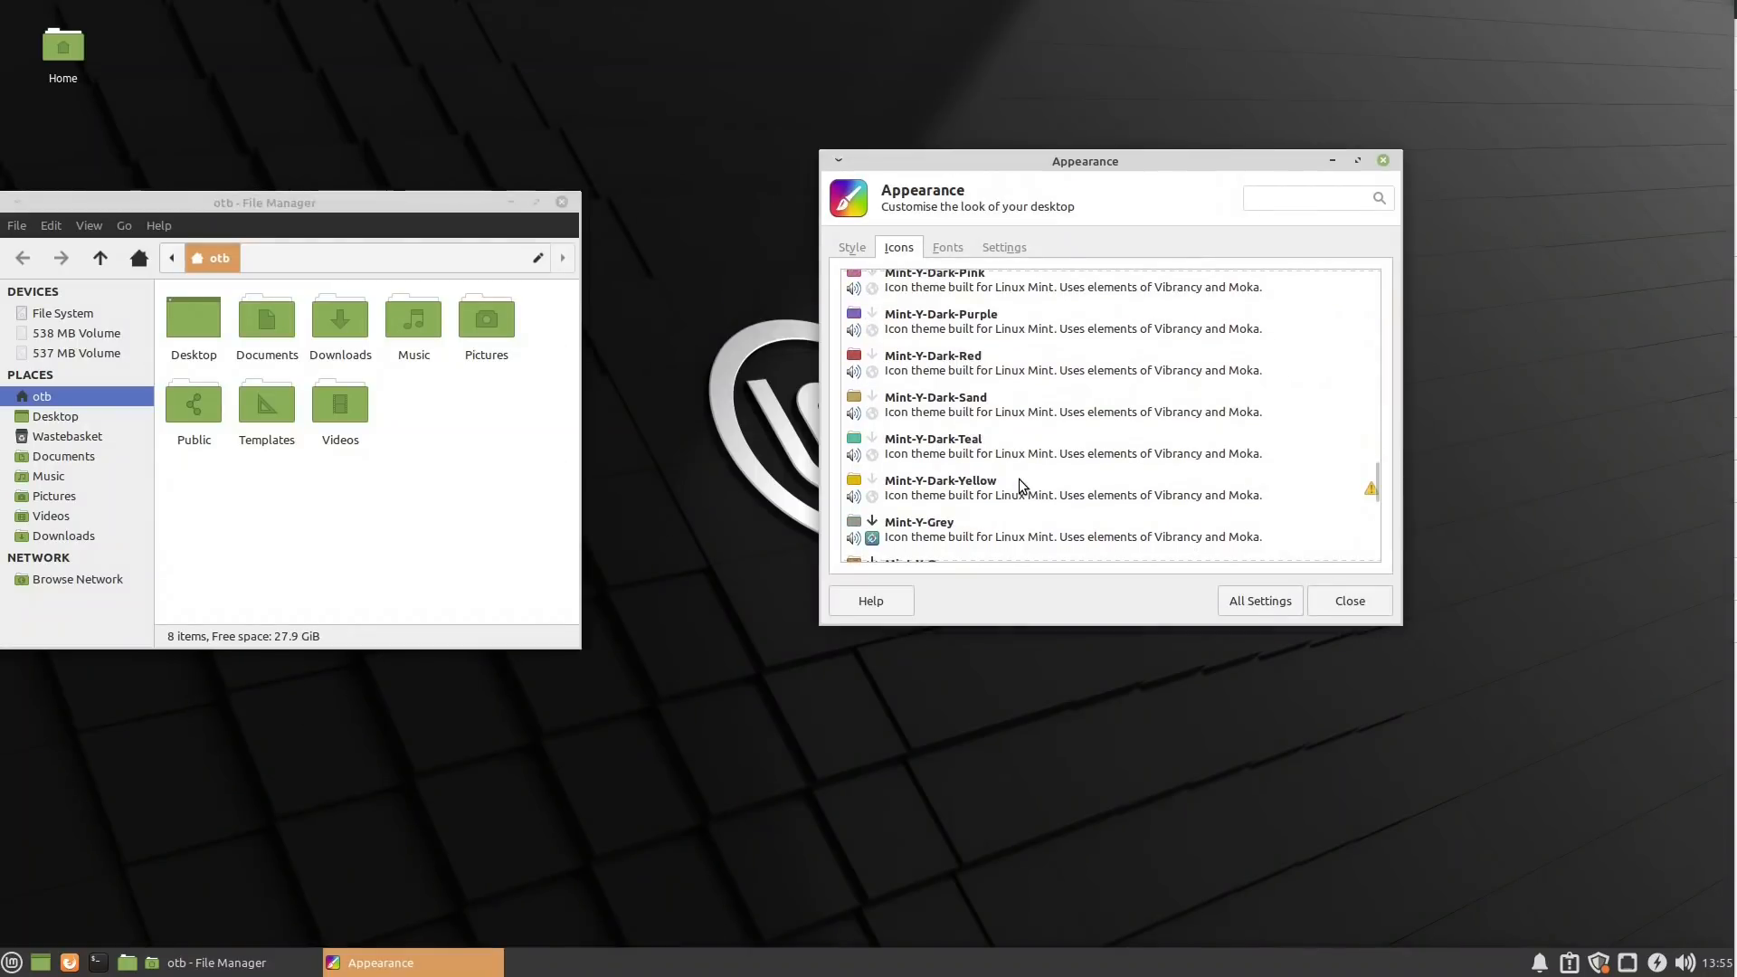
scroll(979, 444, "up", 1)
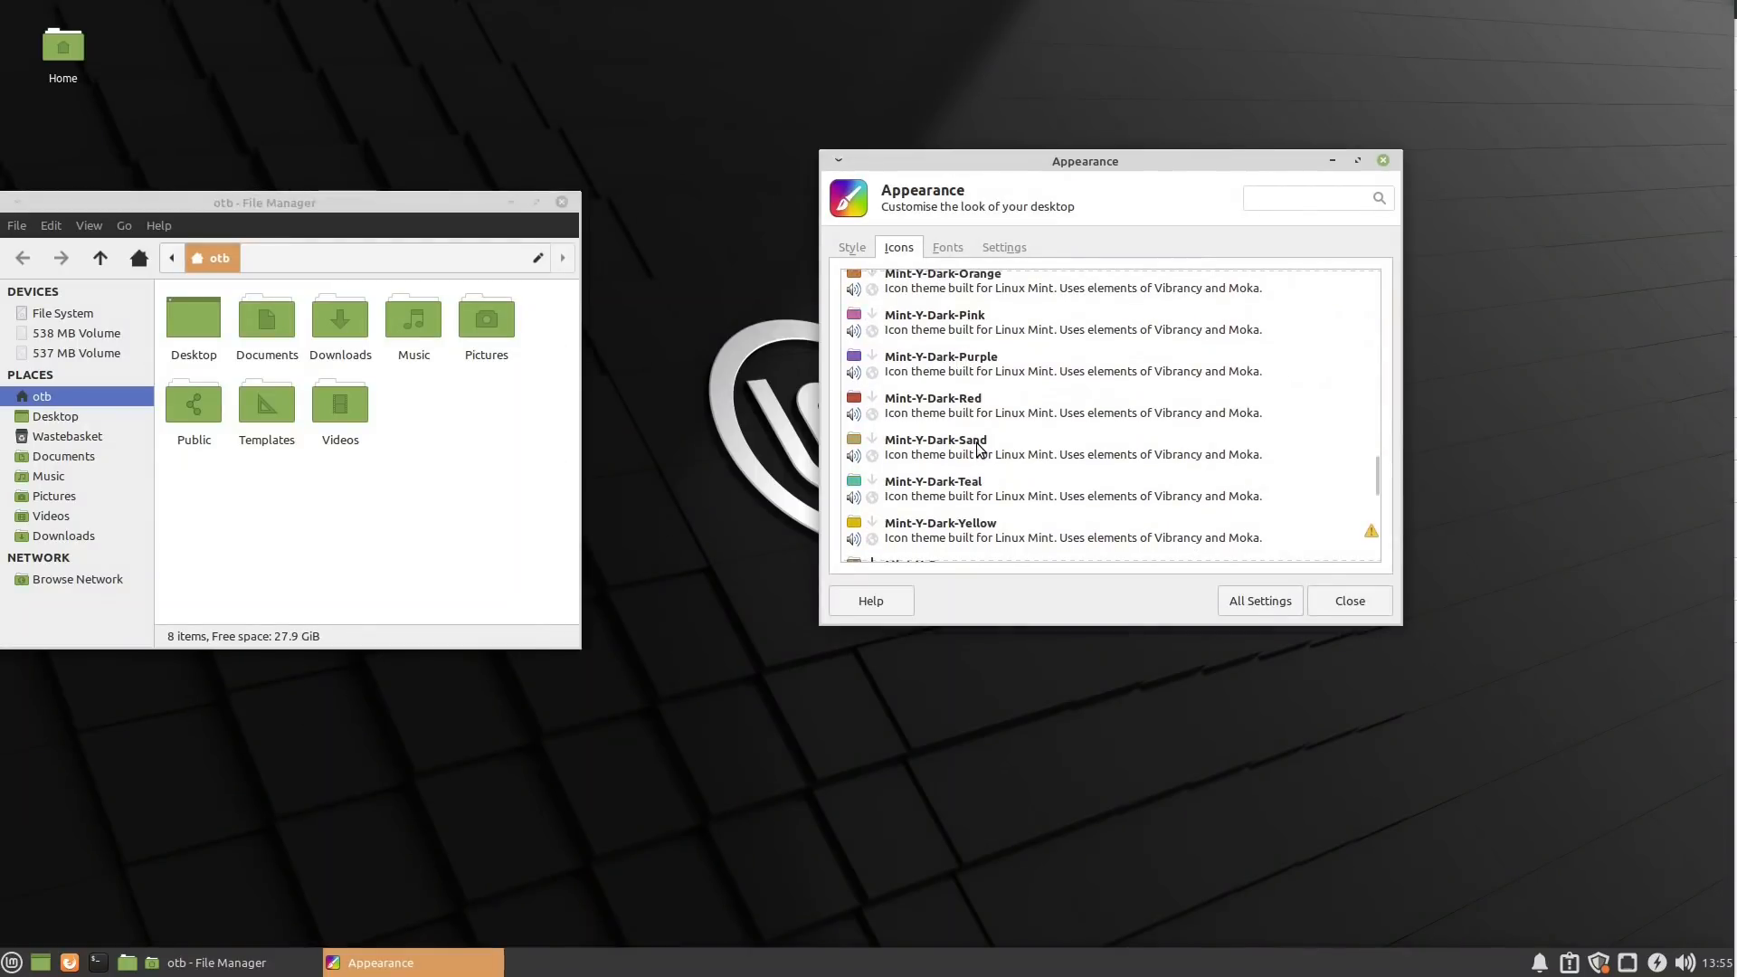
scroll(978, 454, "down", 2)
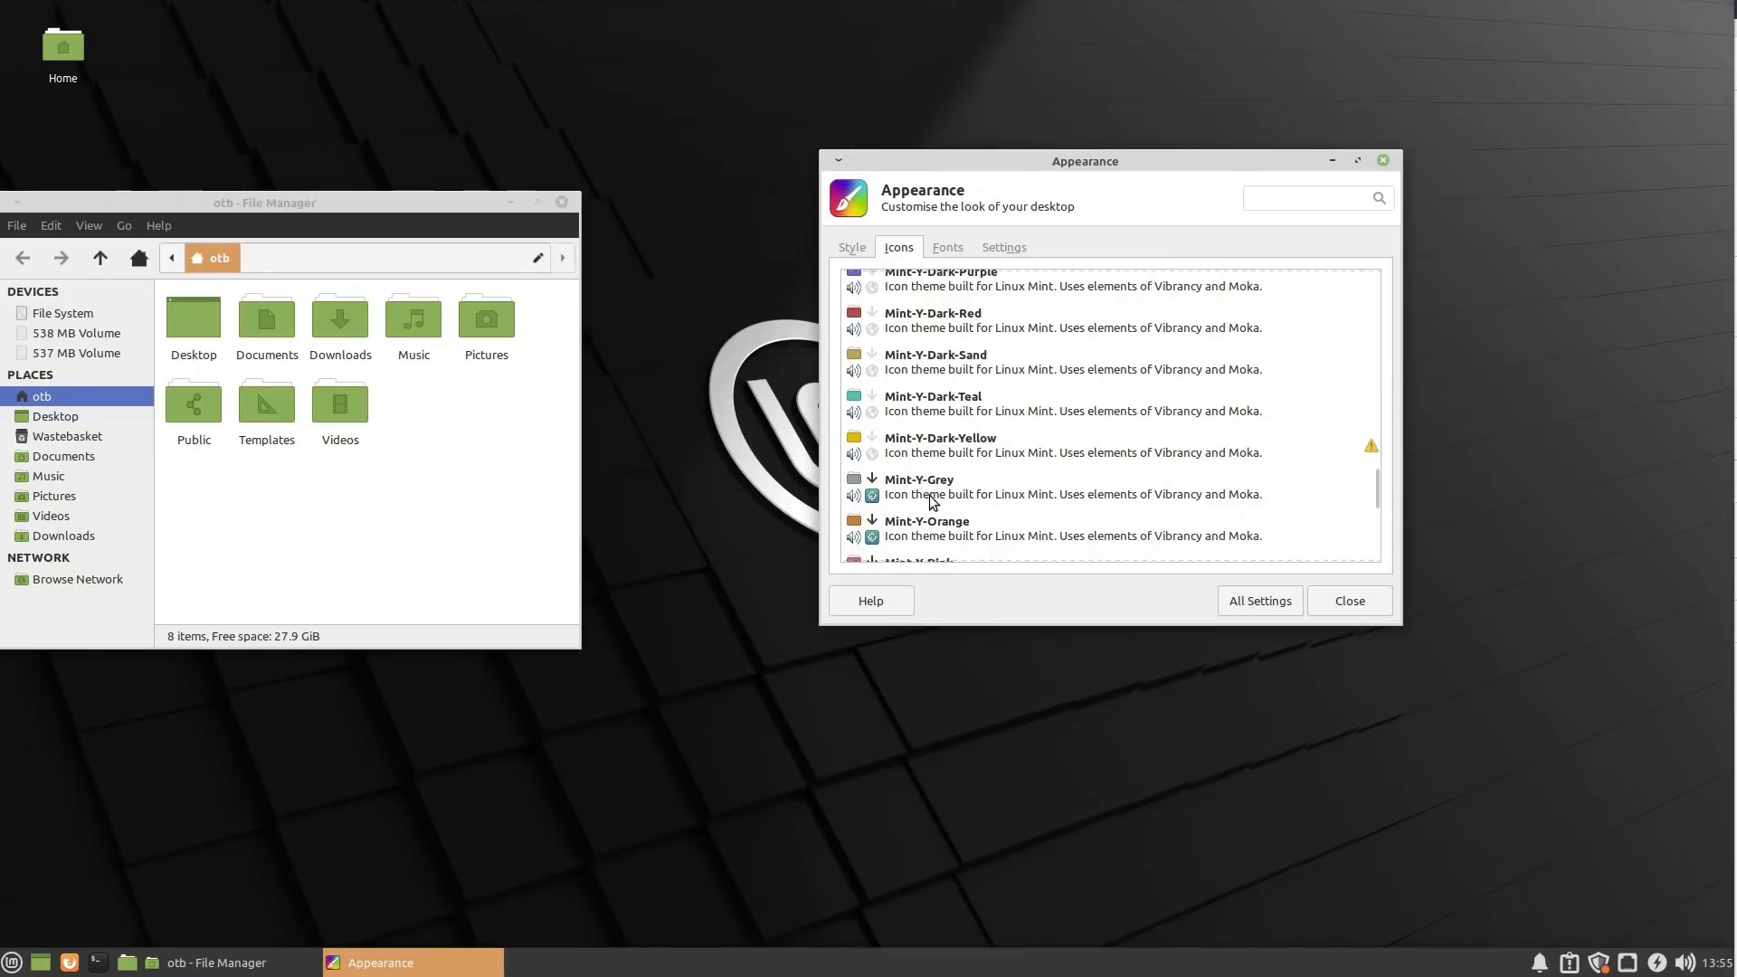
left_click(938, 443)
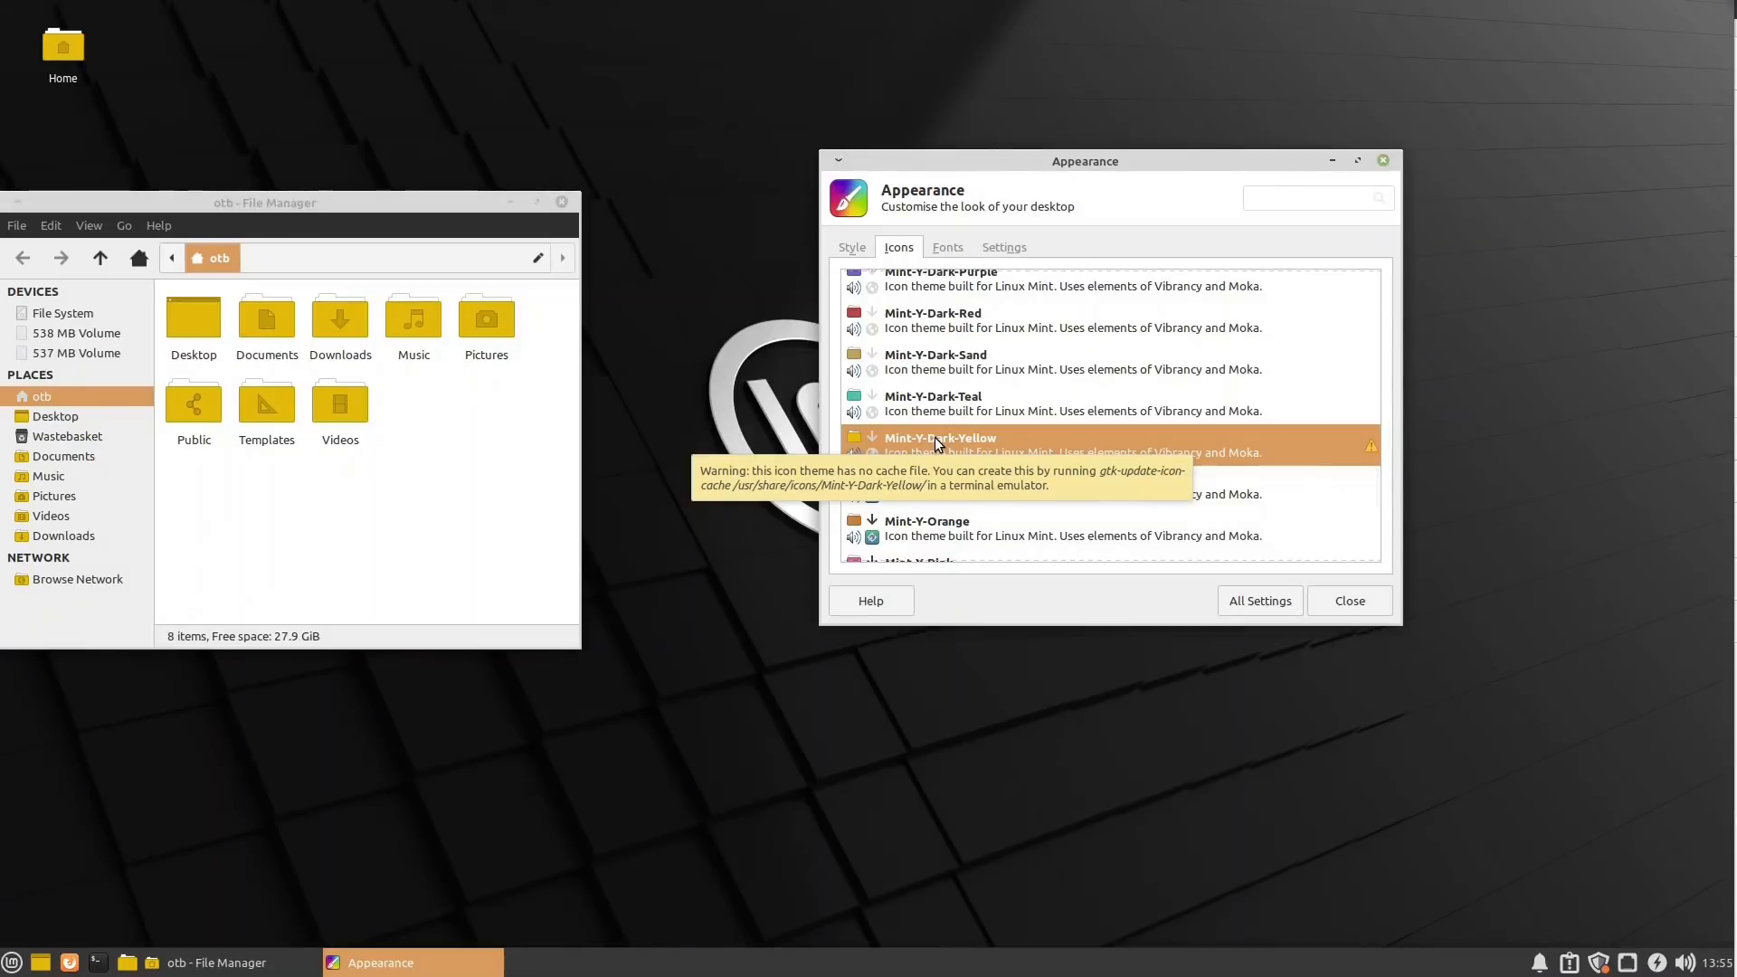
scroll(1040, 457, "down", 3)
scroll(1031, 468, "down", 3)
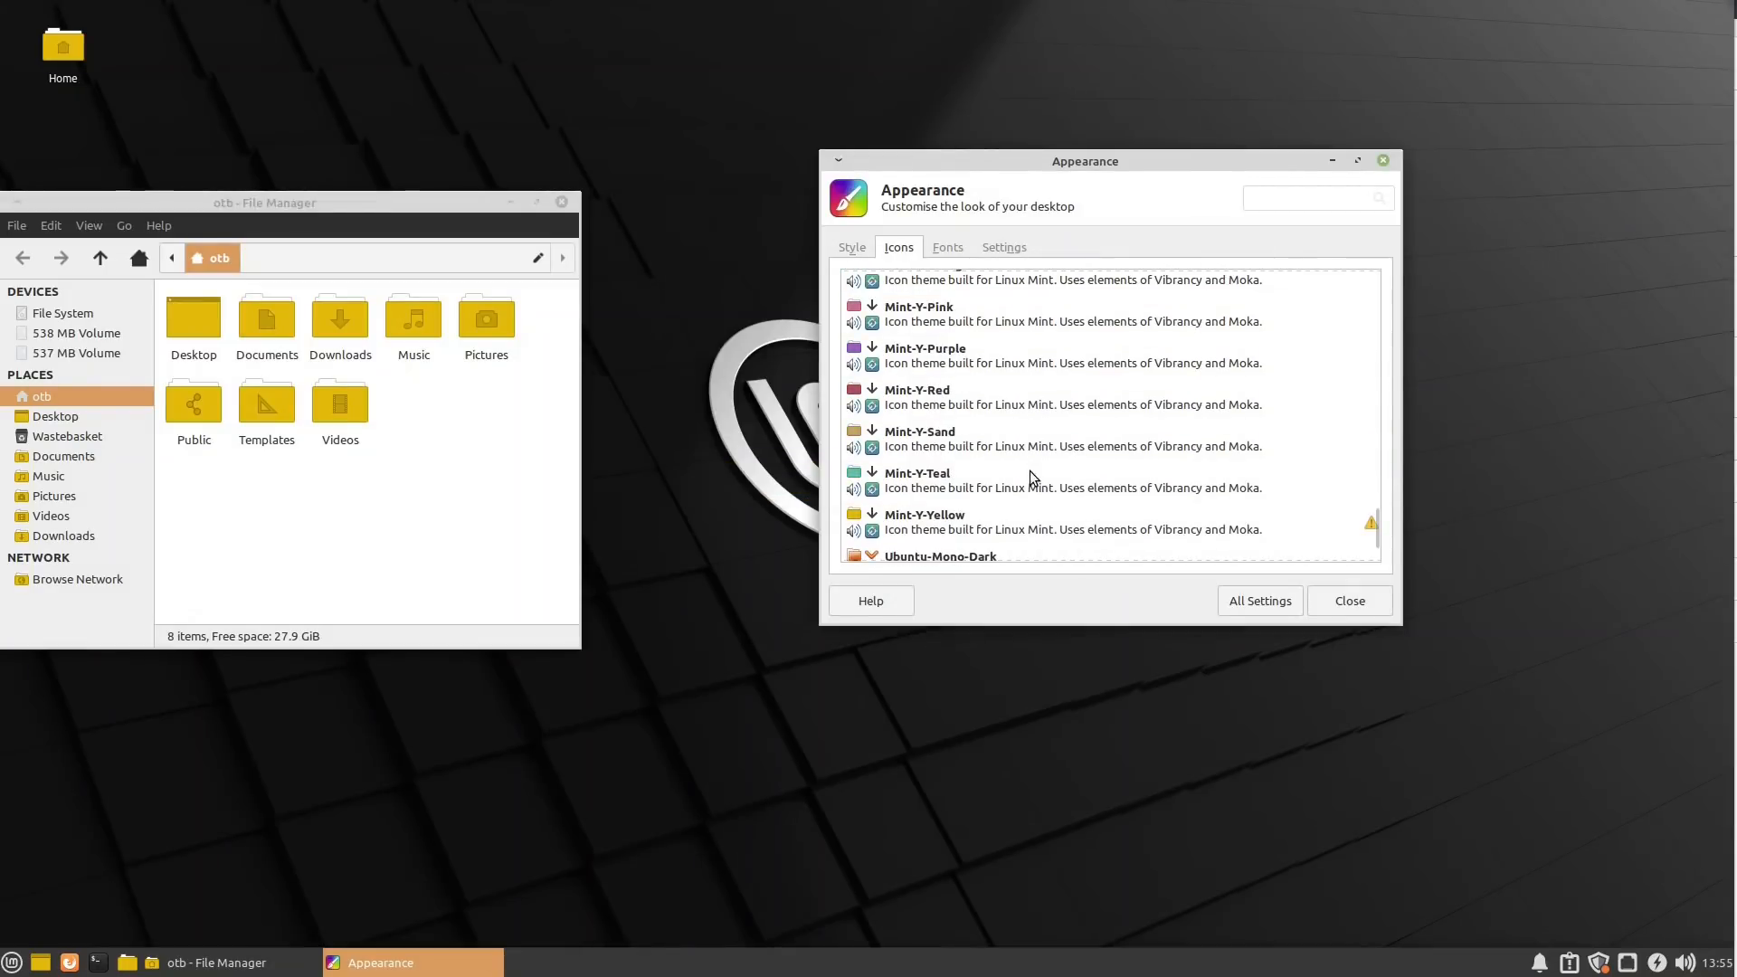
scroll(990, 466, "down", 2)
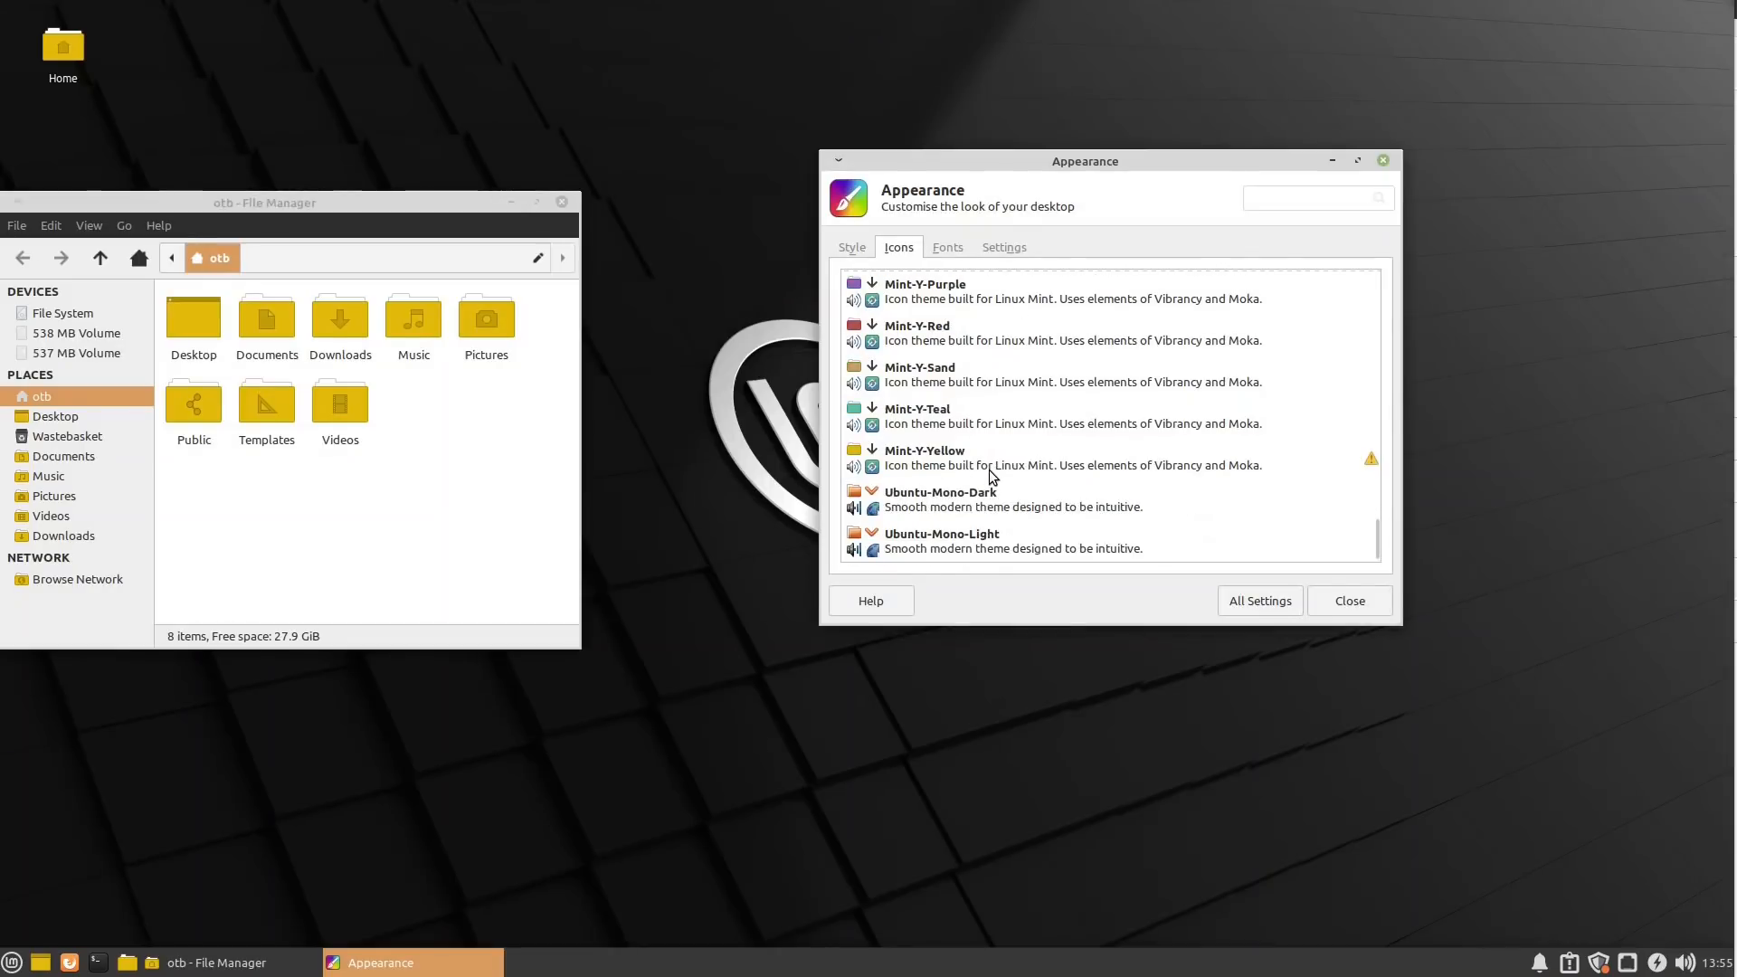
left_click(976, 501)
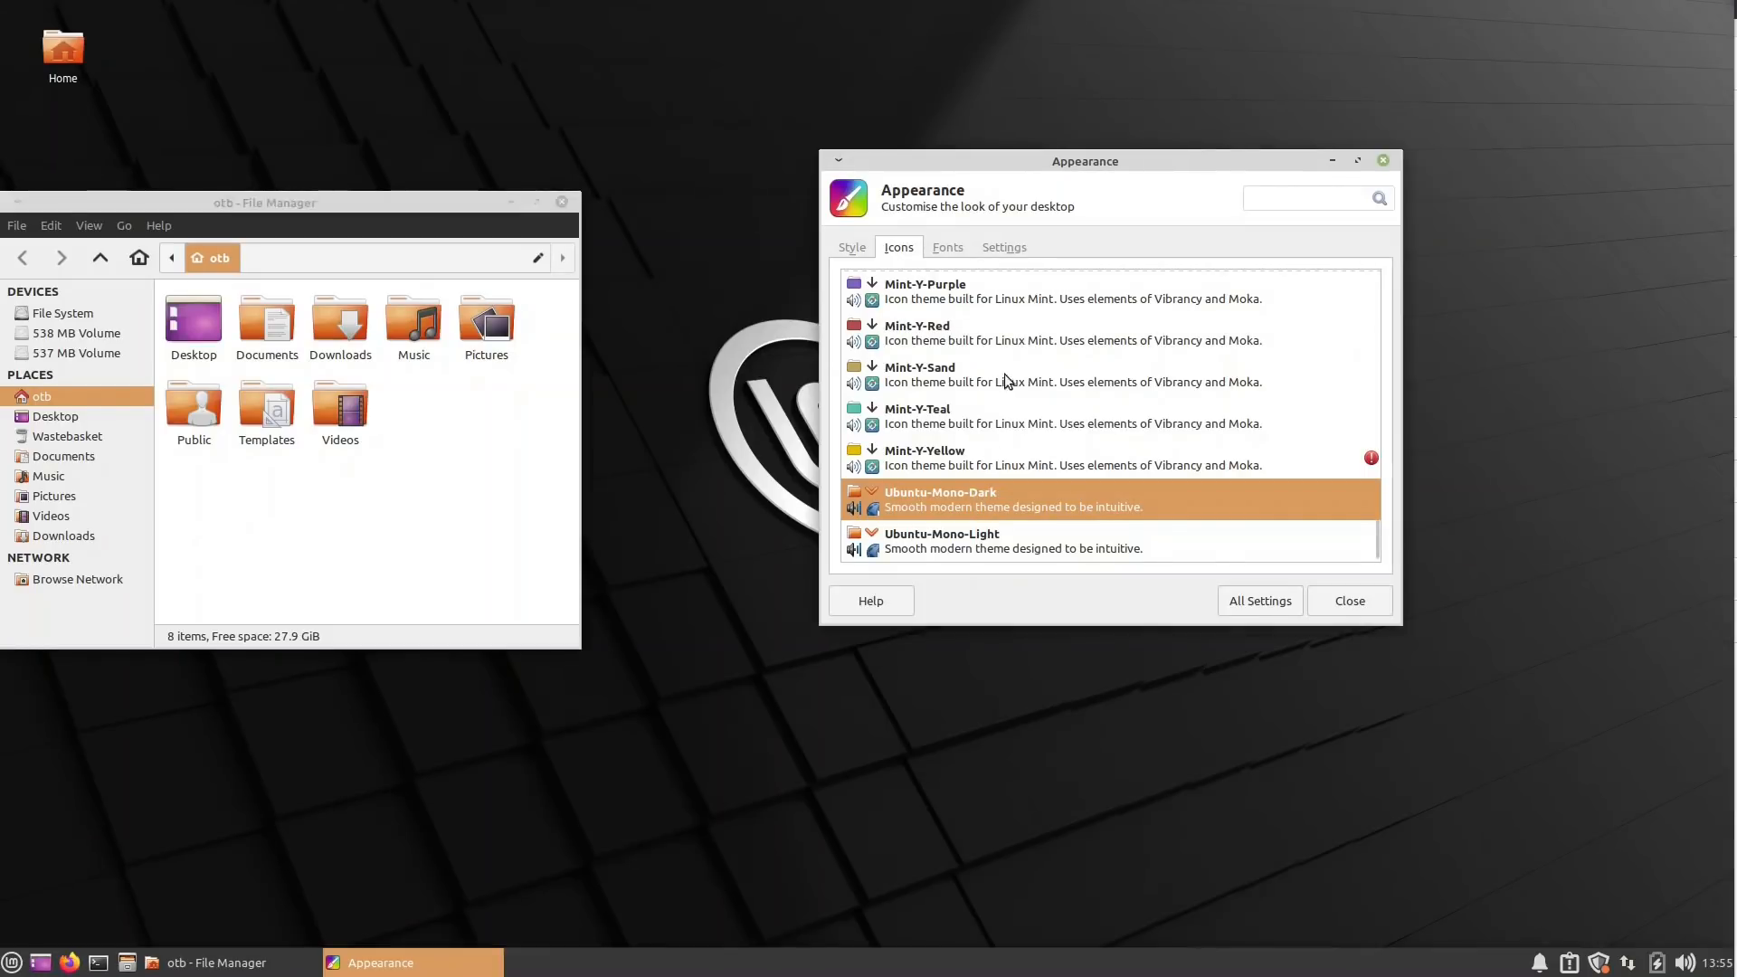
left_click(954, 300)
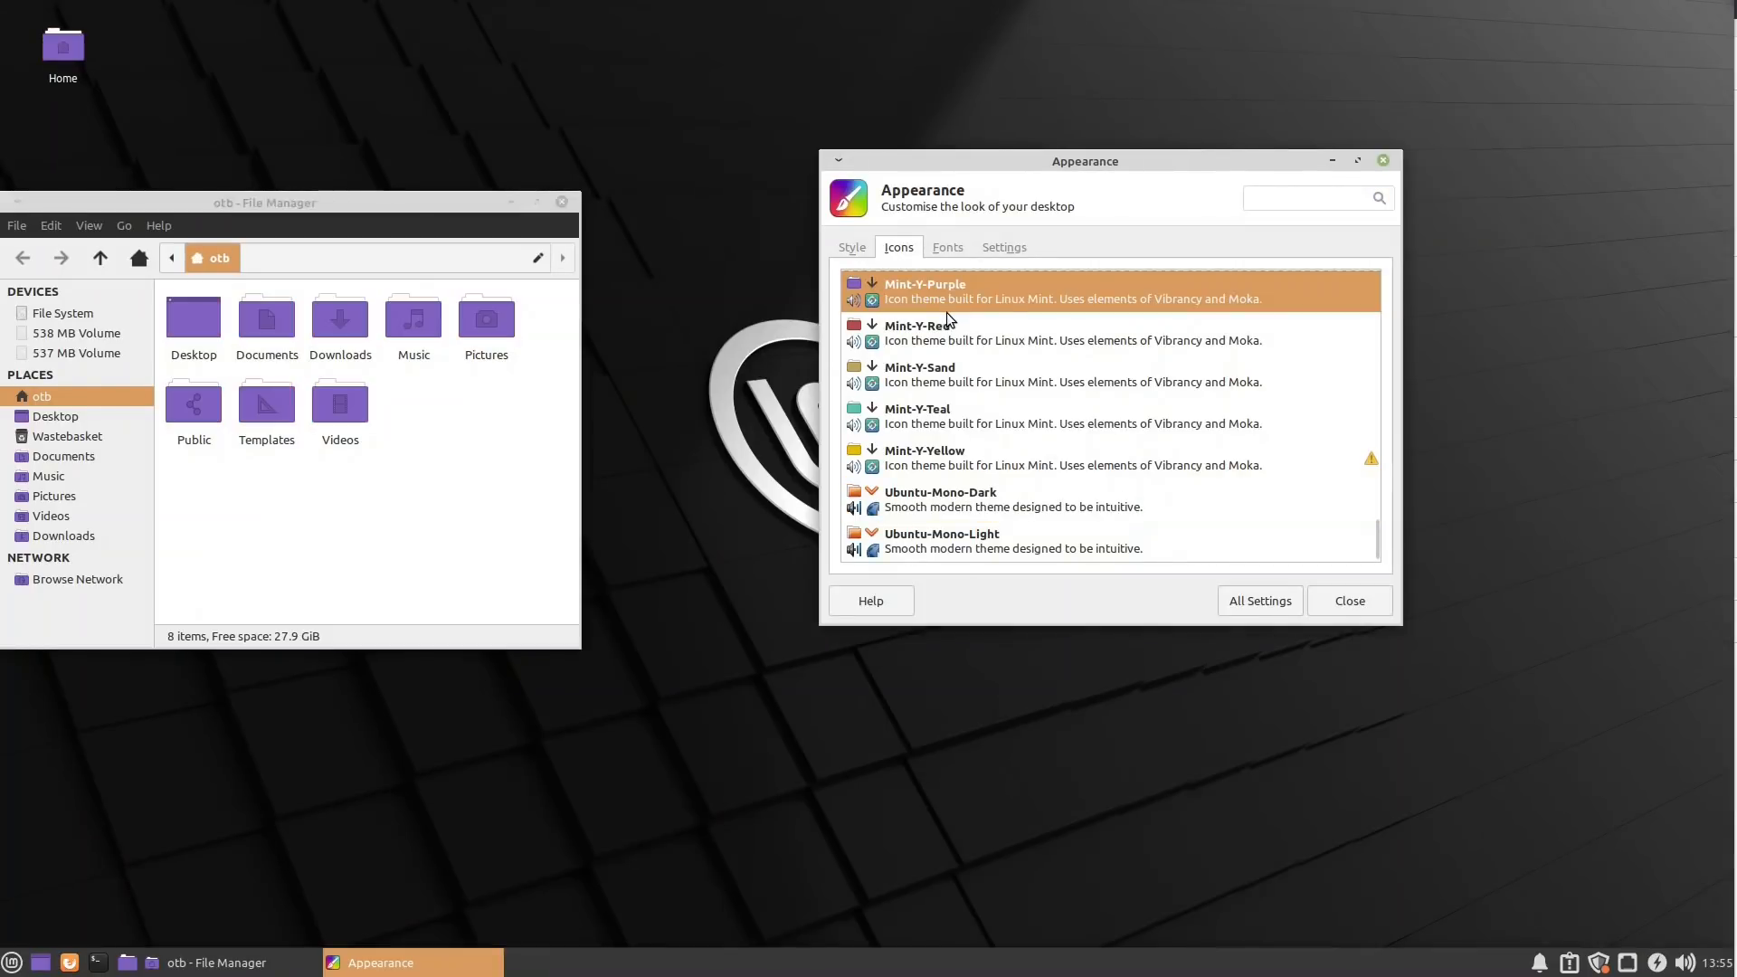
left_click(940, 344)
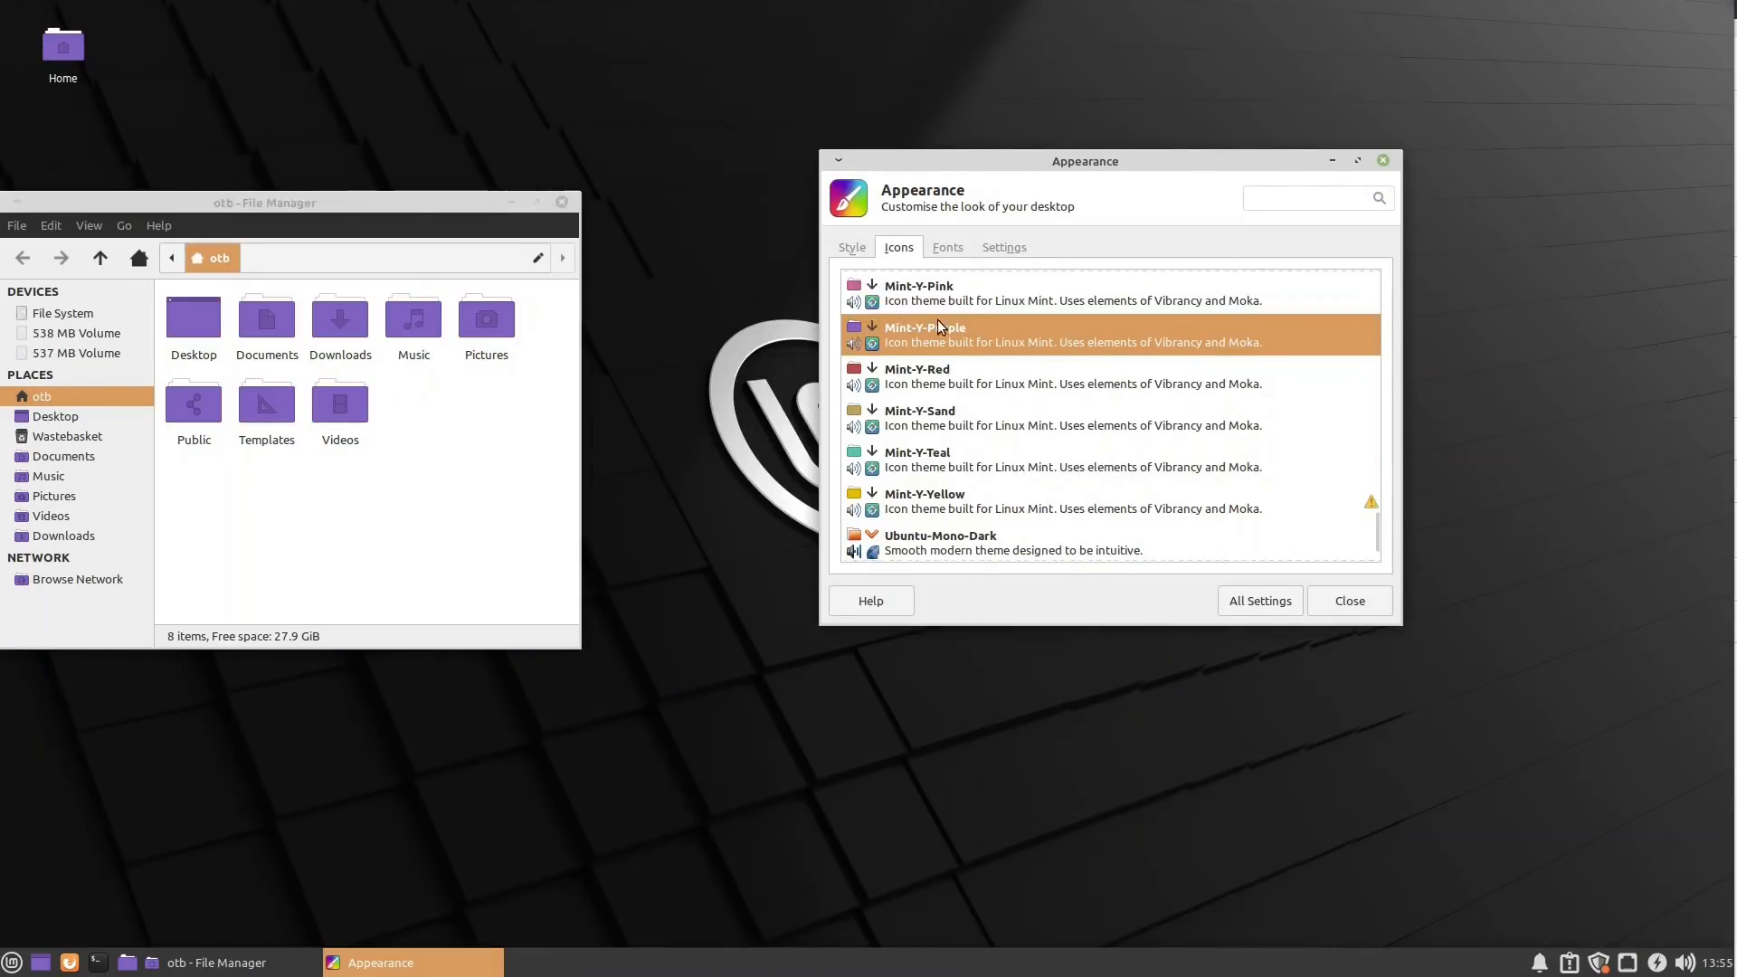
Try the Adwaita style, settle on Mint-Y-Blue, and close the Appearance and file manager windows
left_click(864, 248)
scroll(1000, 400, "up", 10)
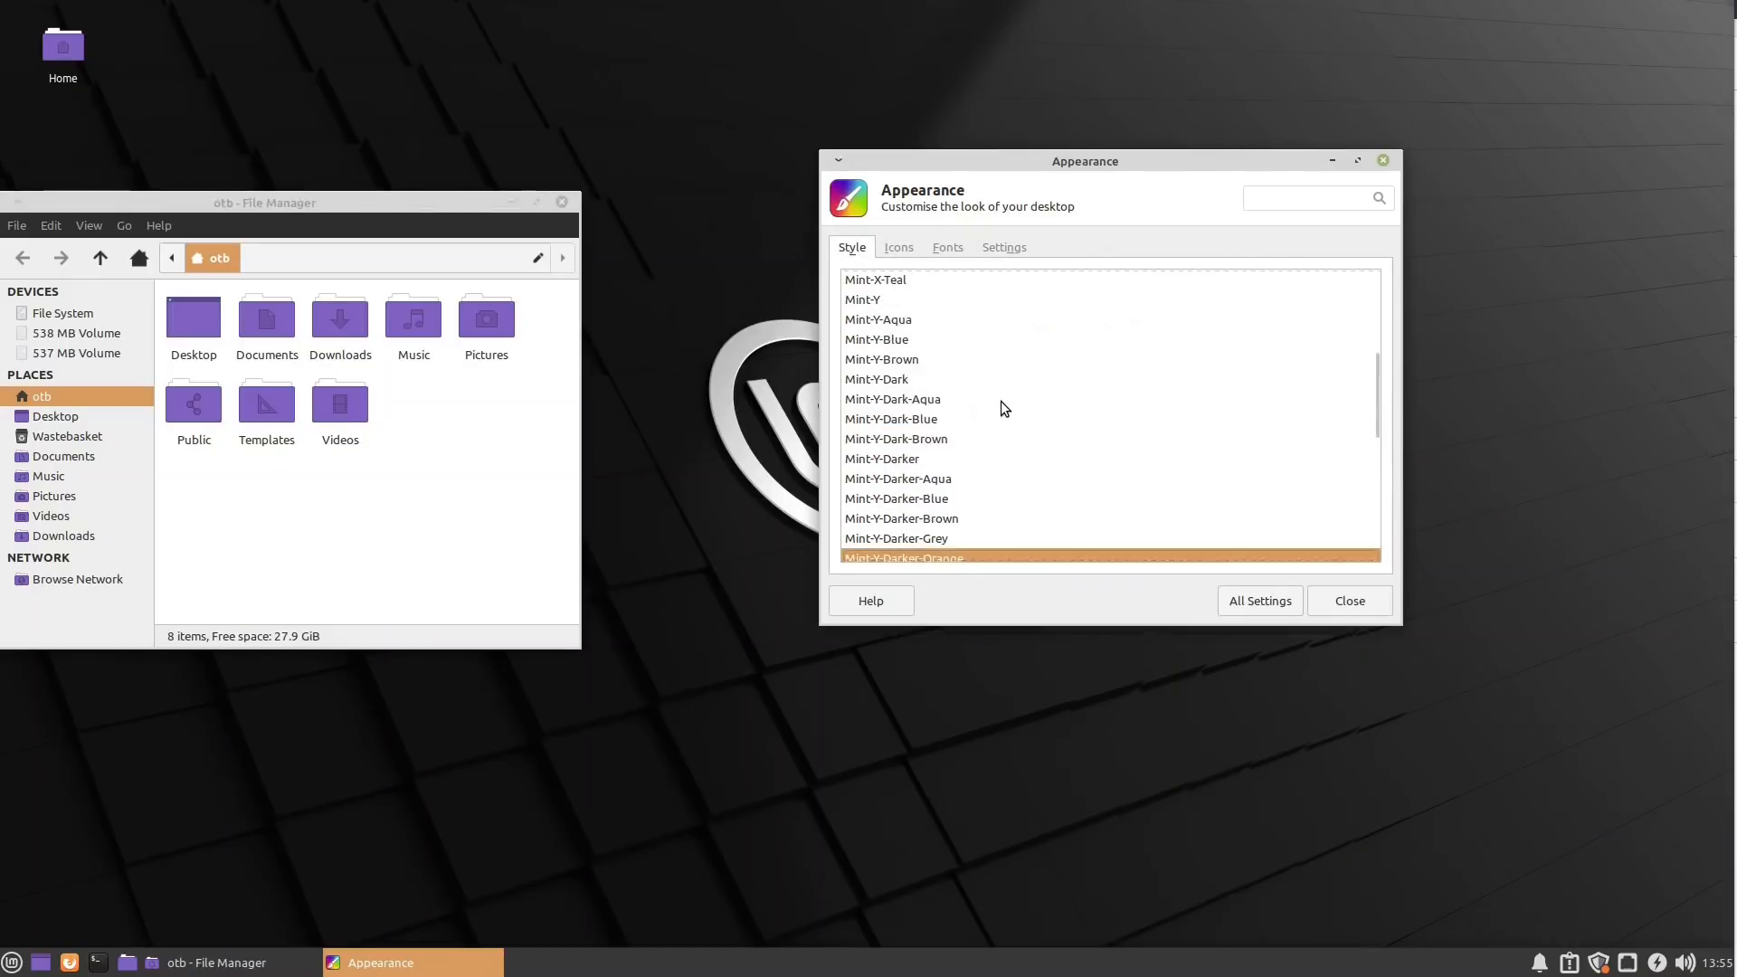
scroll(953, 362, "up", 1)
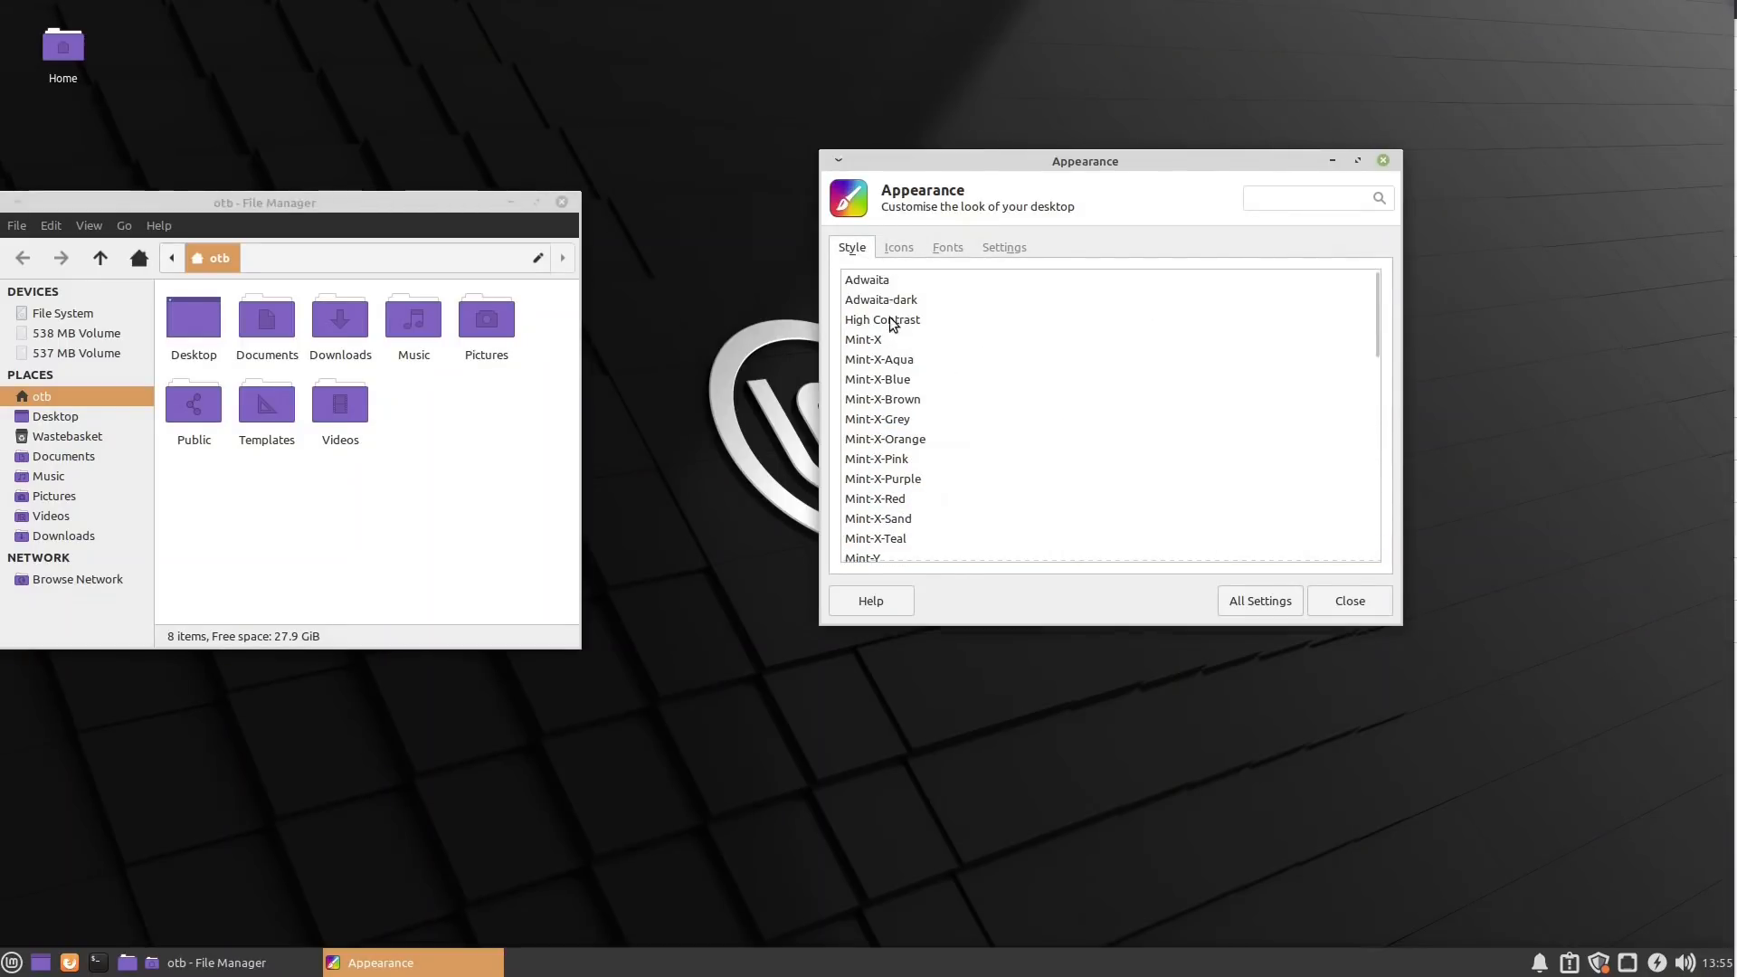
left_click(870, 282)
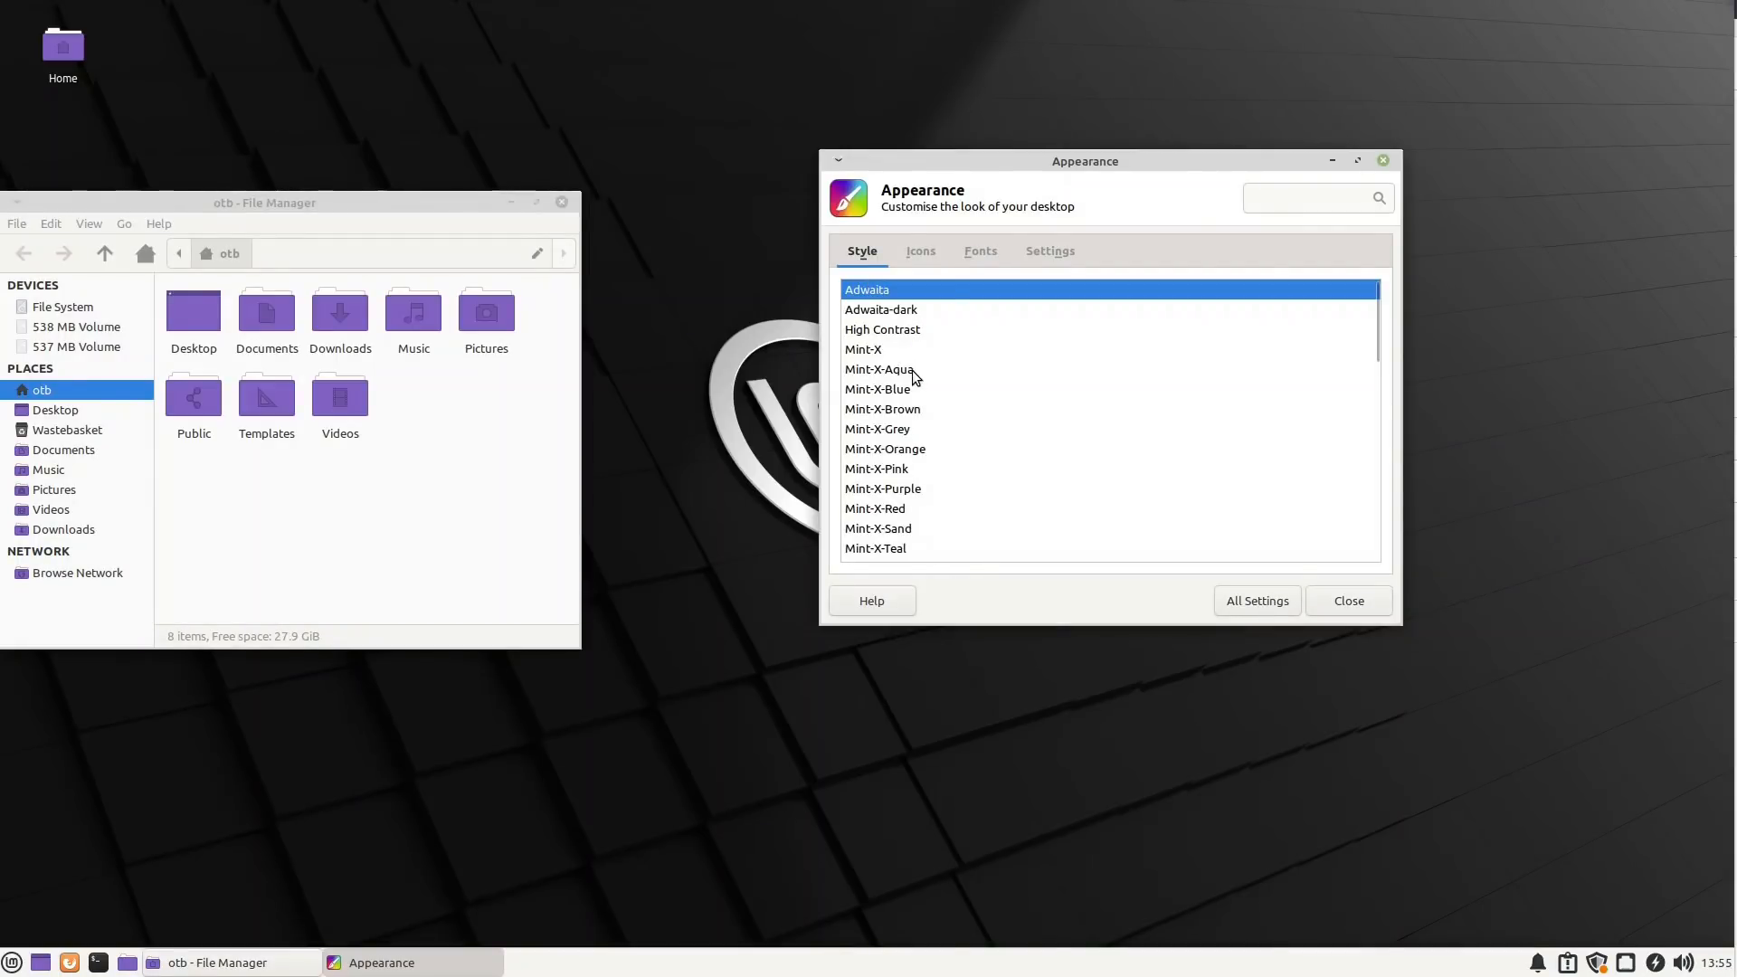
scroll(912, 380, "down", 3)
scroll(910, 387, "down", 1)
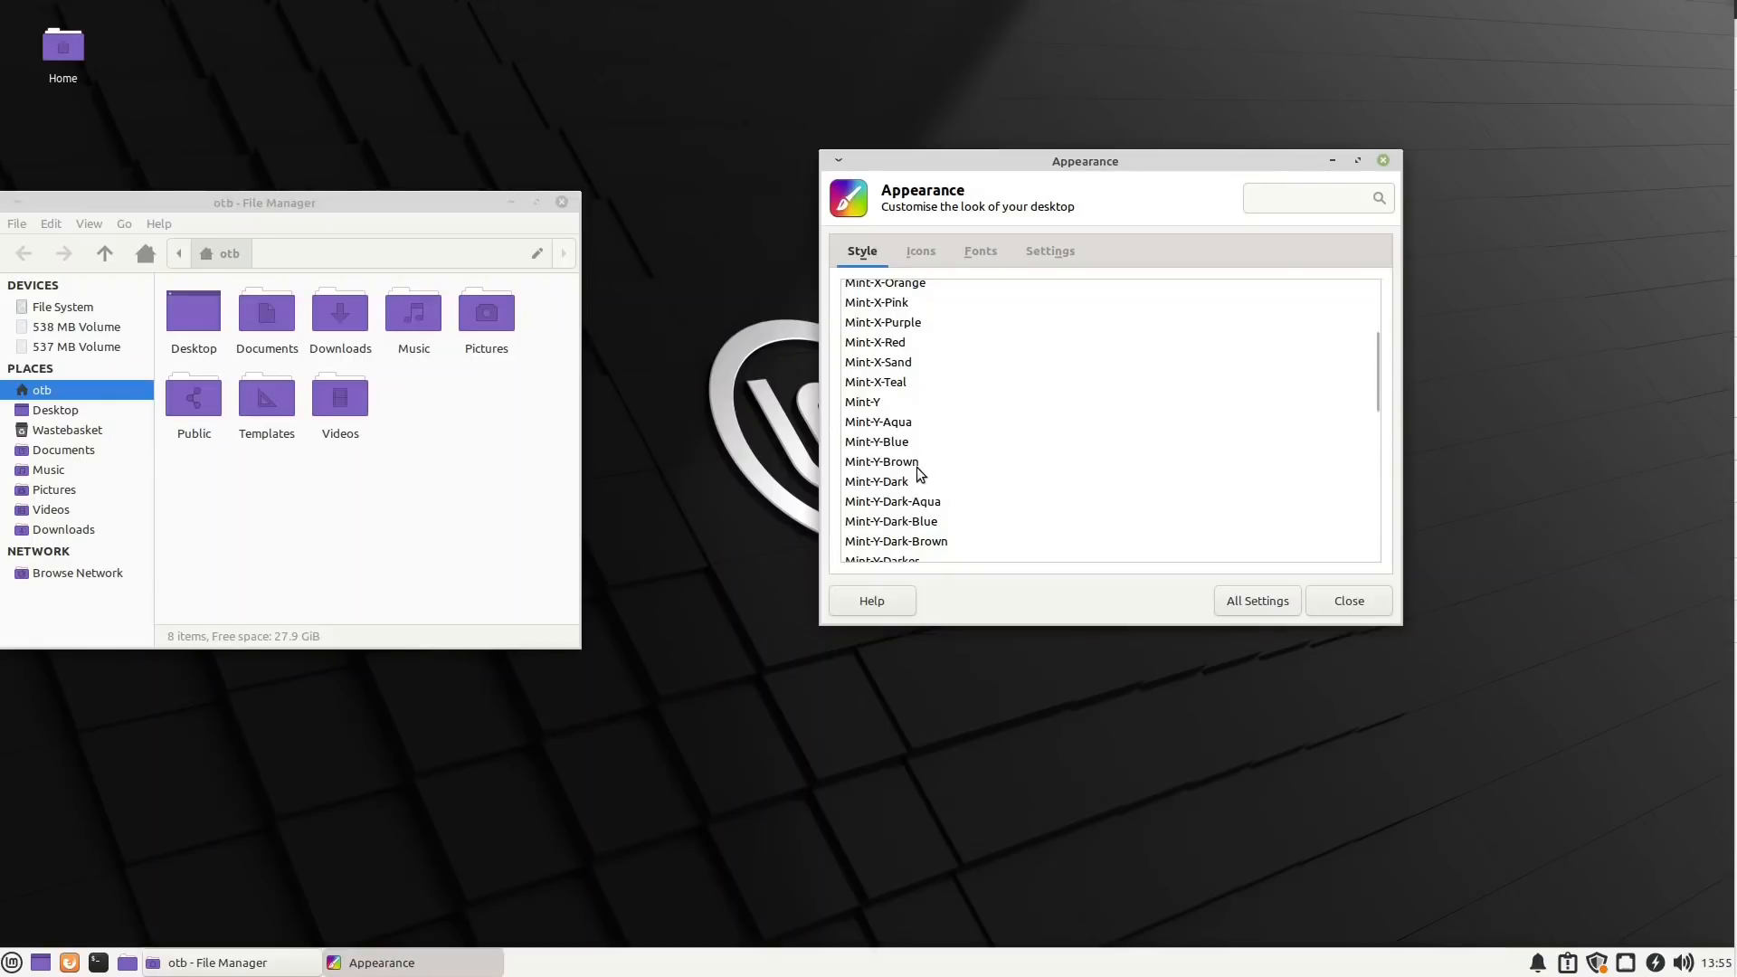
left_click(897, 443)
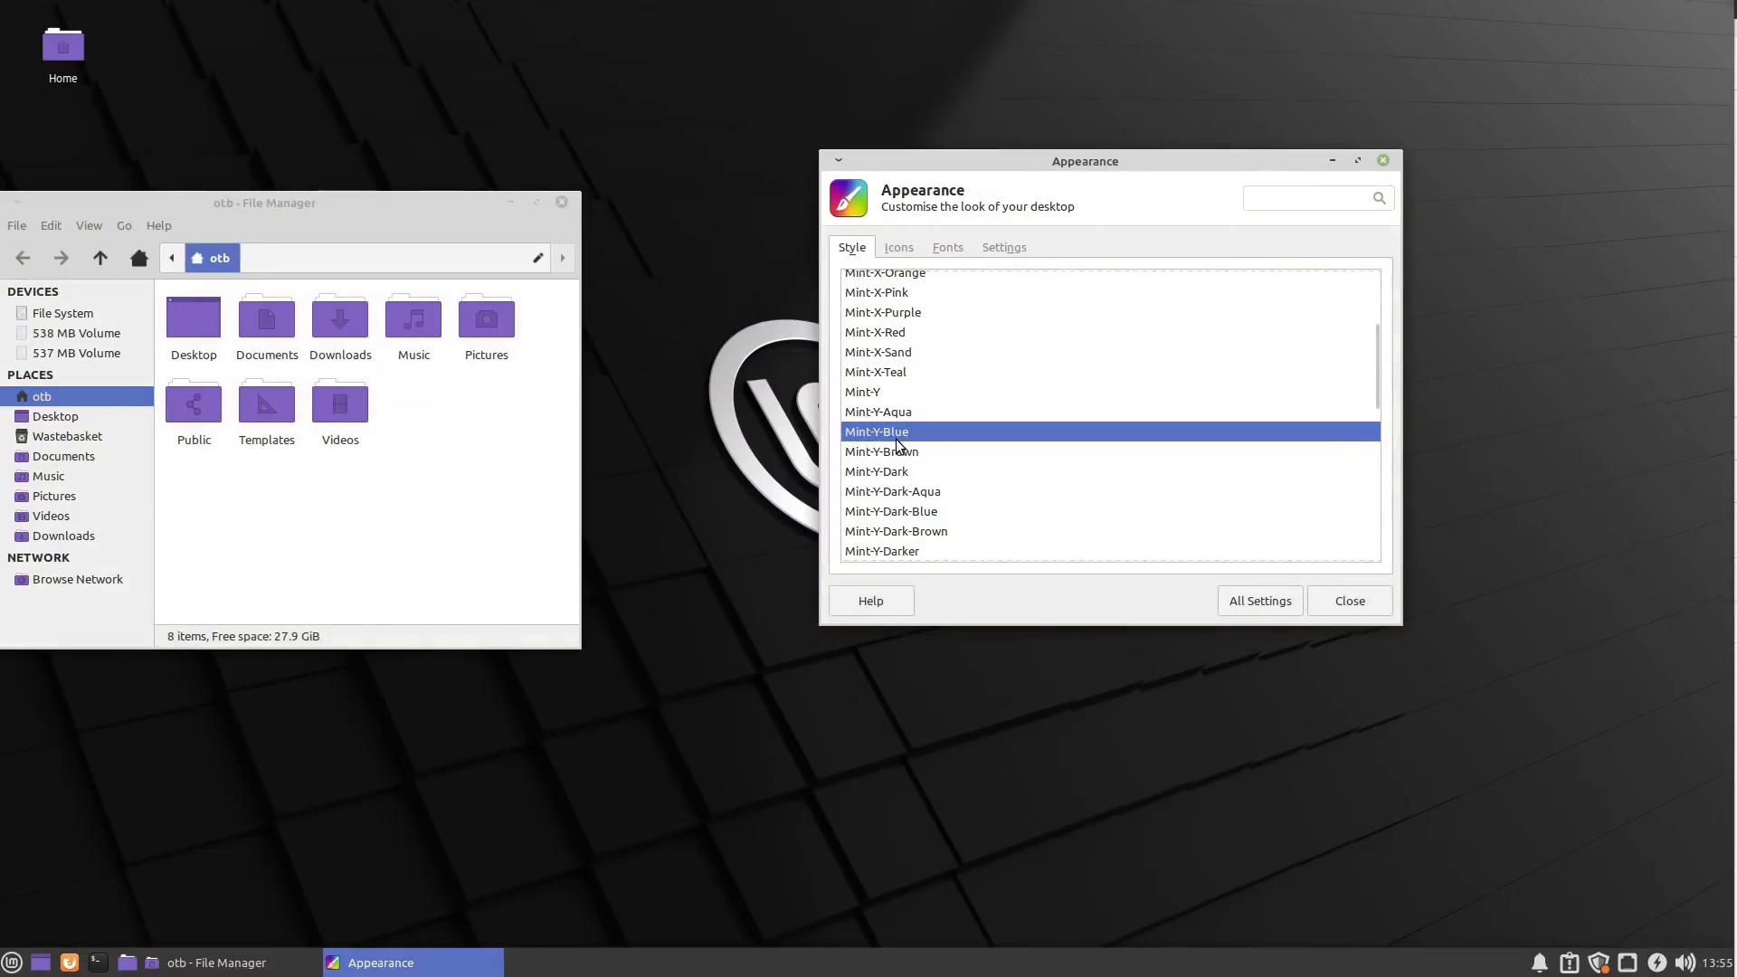
left_click(1384, 161)
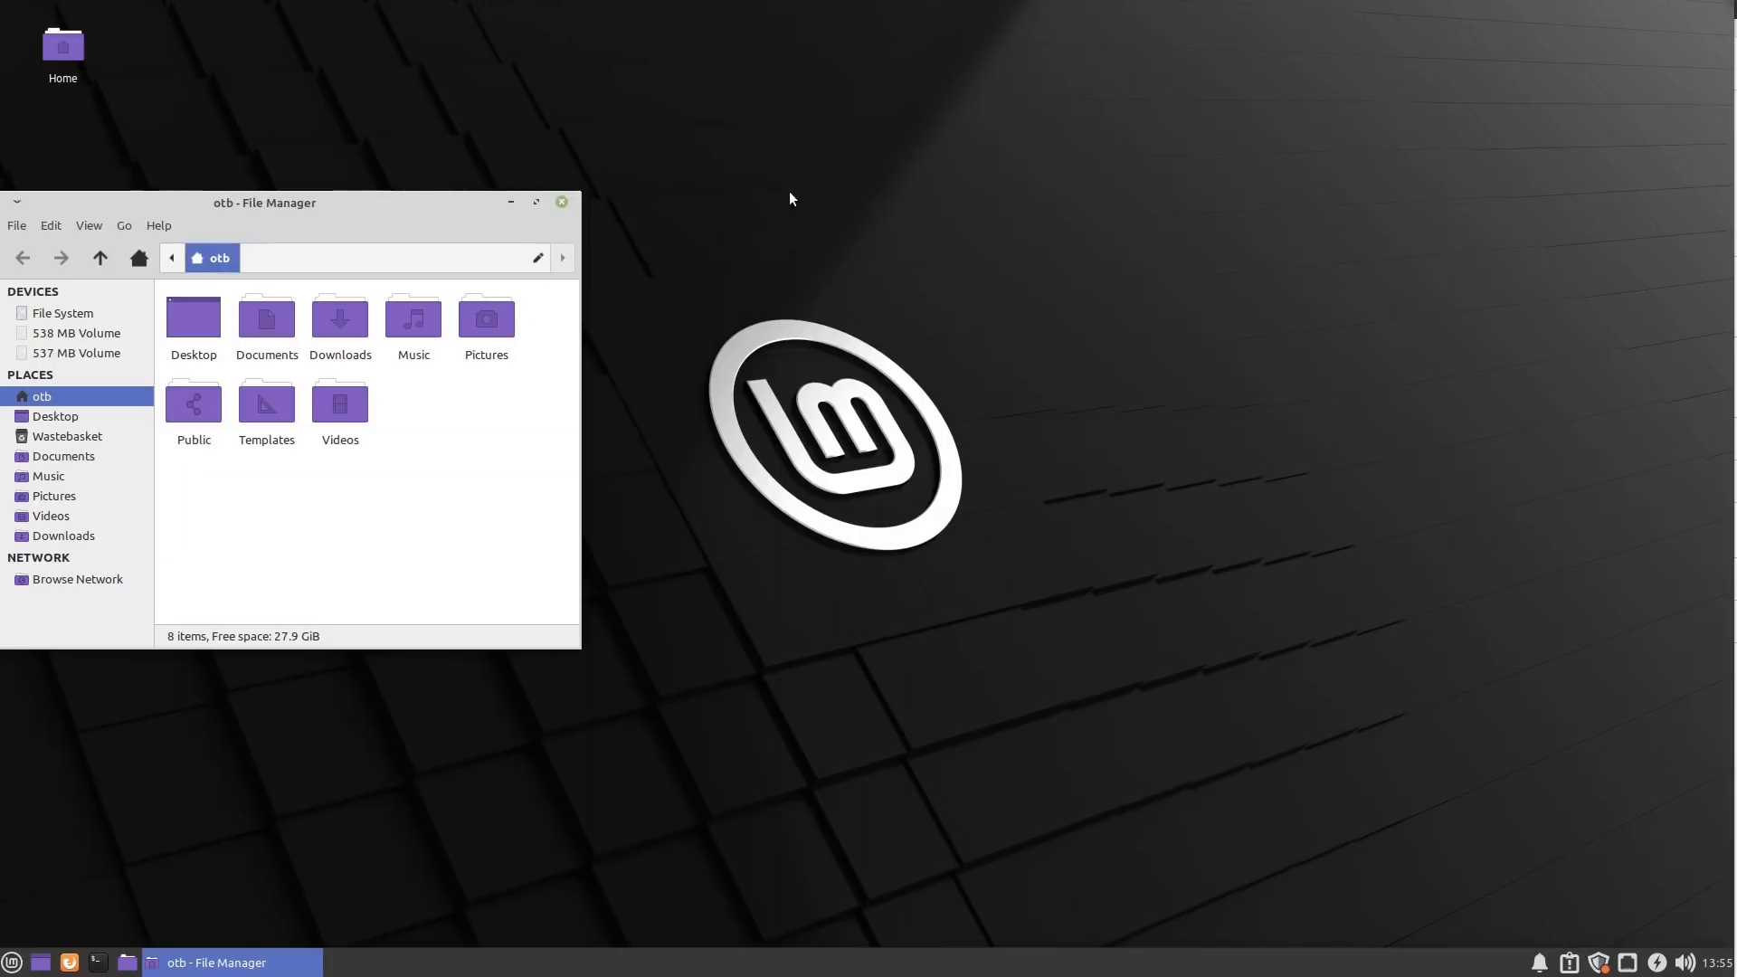
left_click(563, 202)
Open the system settings and review the window manager choices in Desktop Settings and the File Manager Preferences
left_click(4, 973)
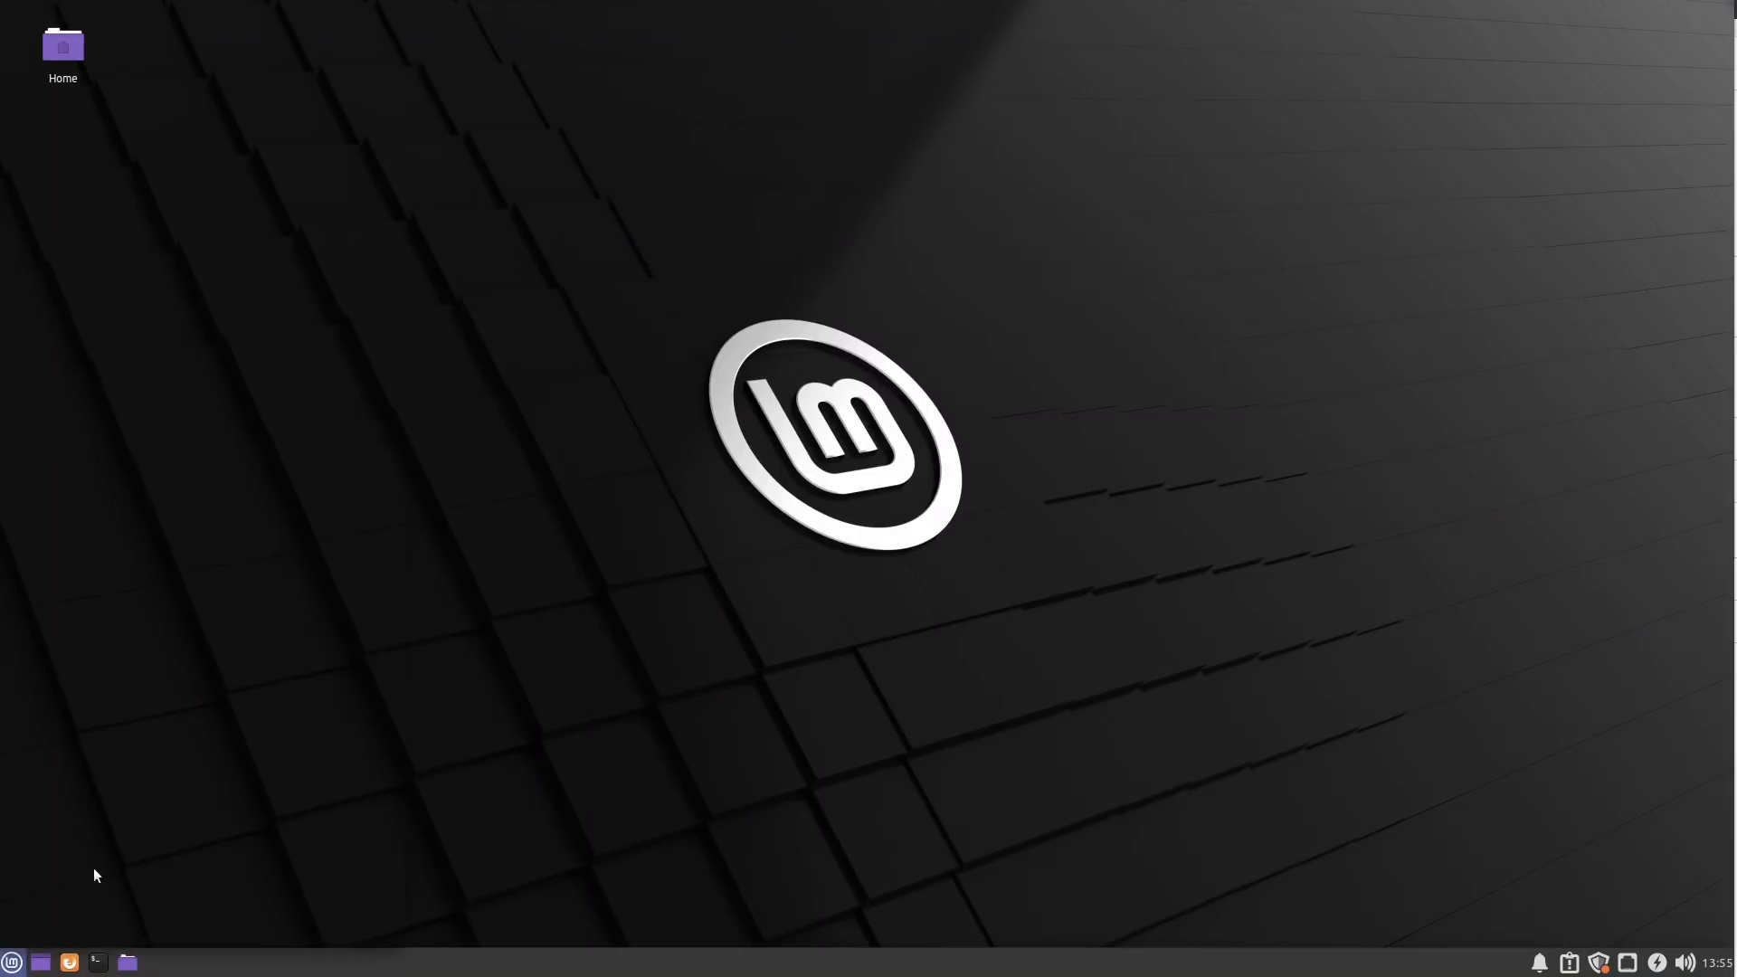
left_click(300, 509)
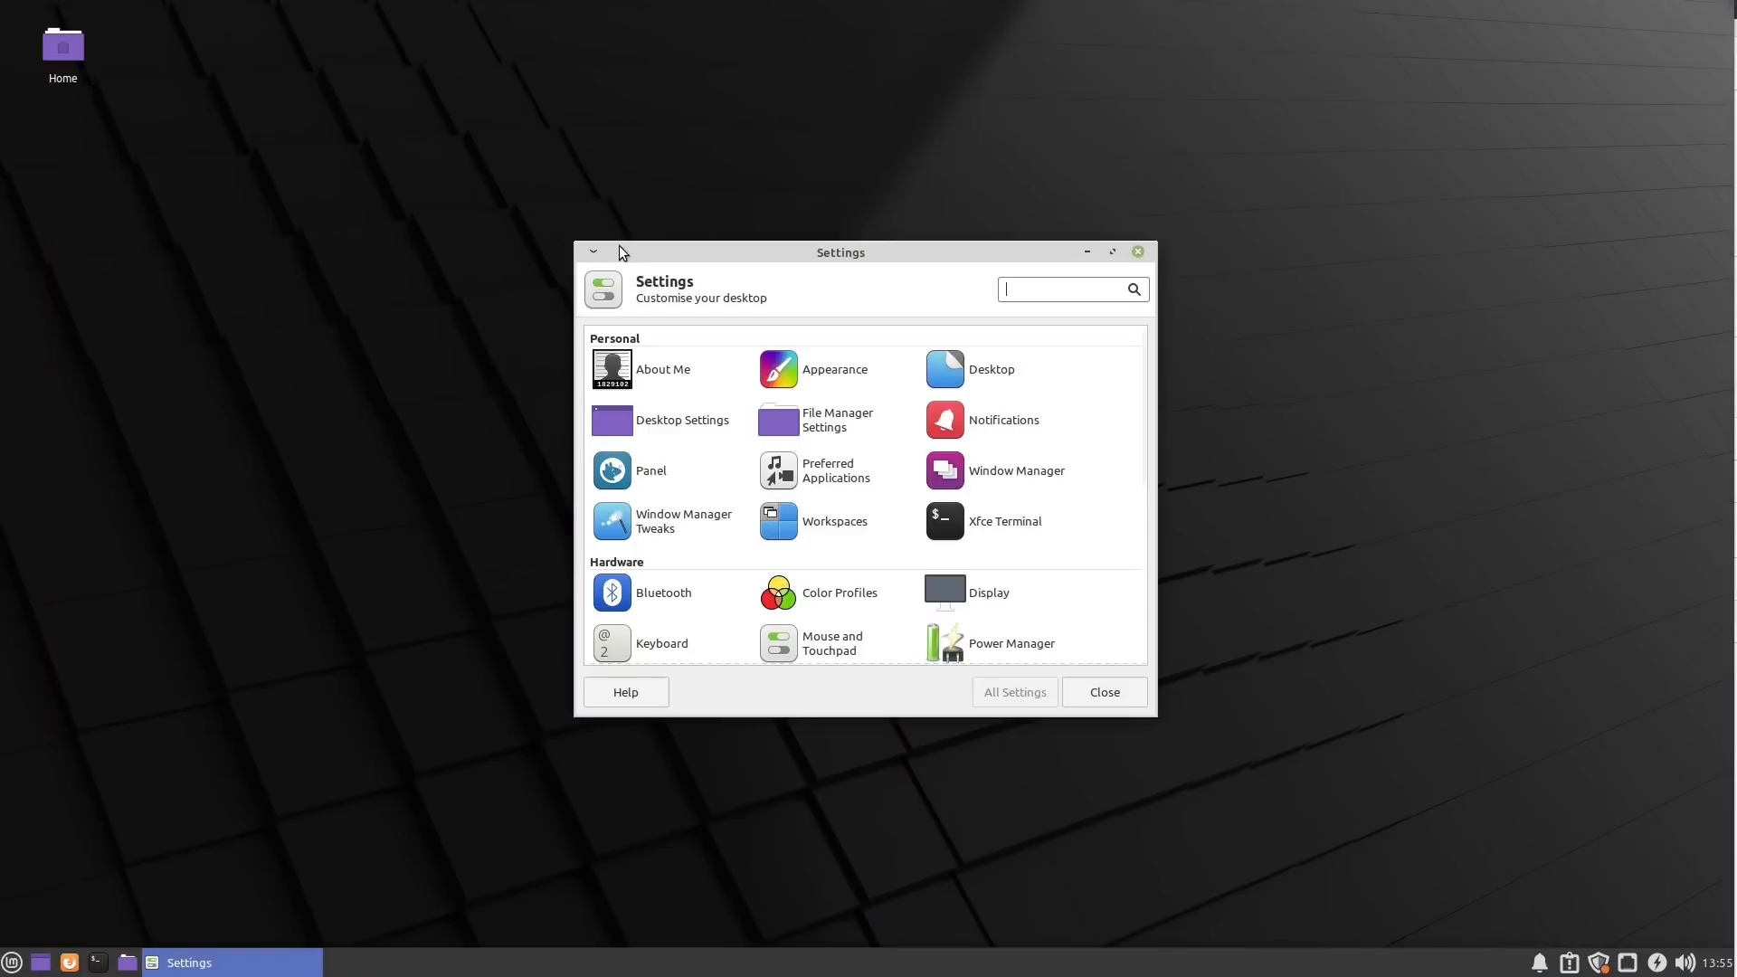
left_click(667, 419)
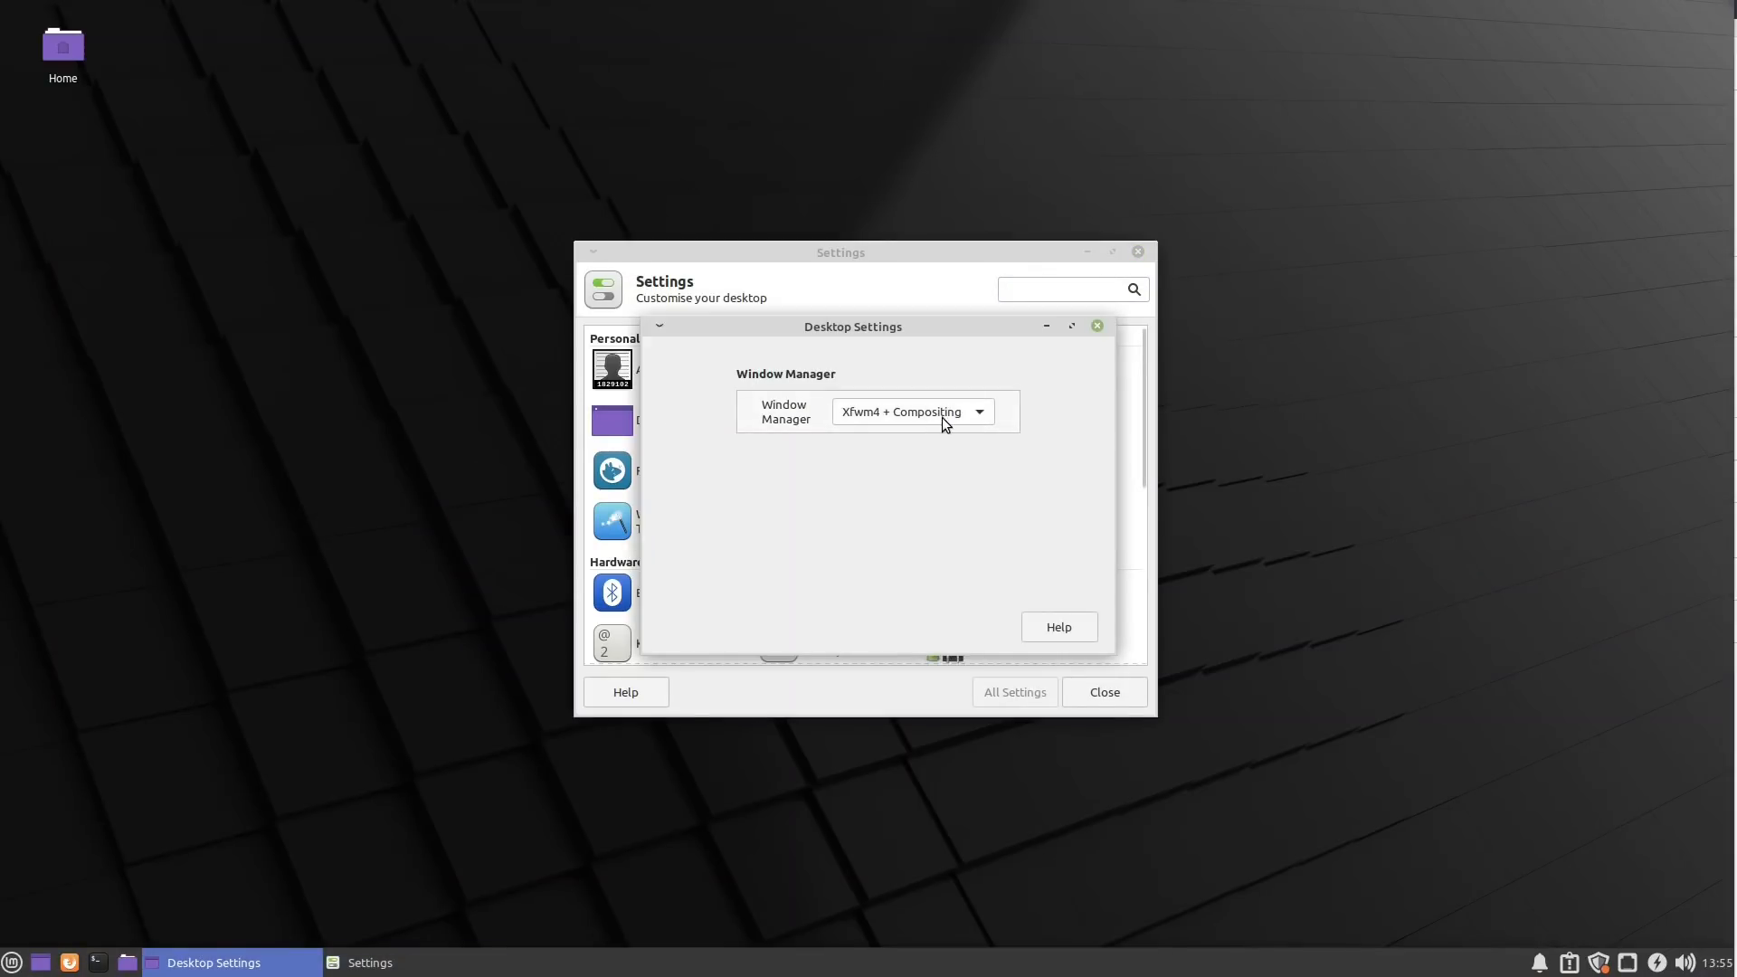
left_click(989, 416)
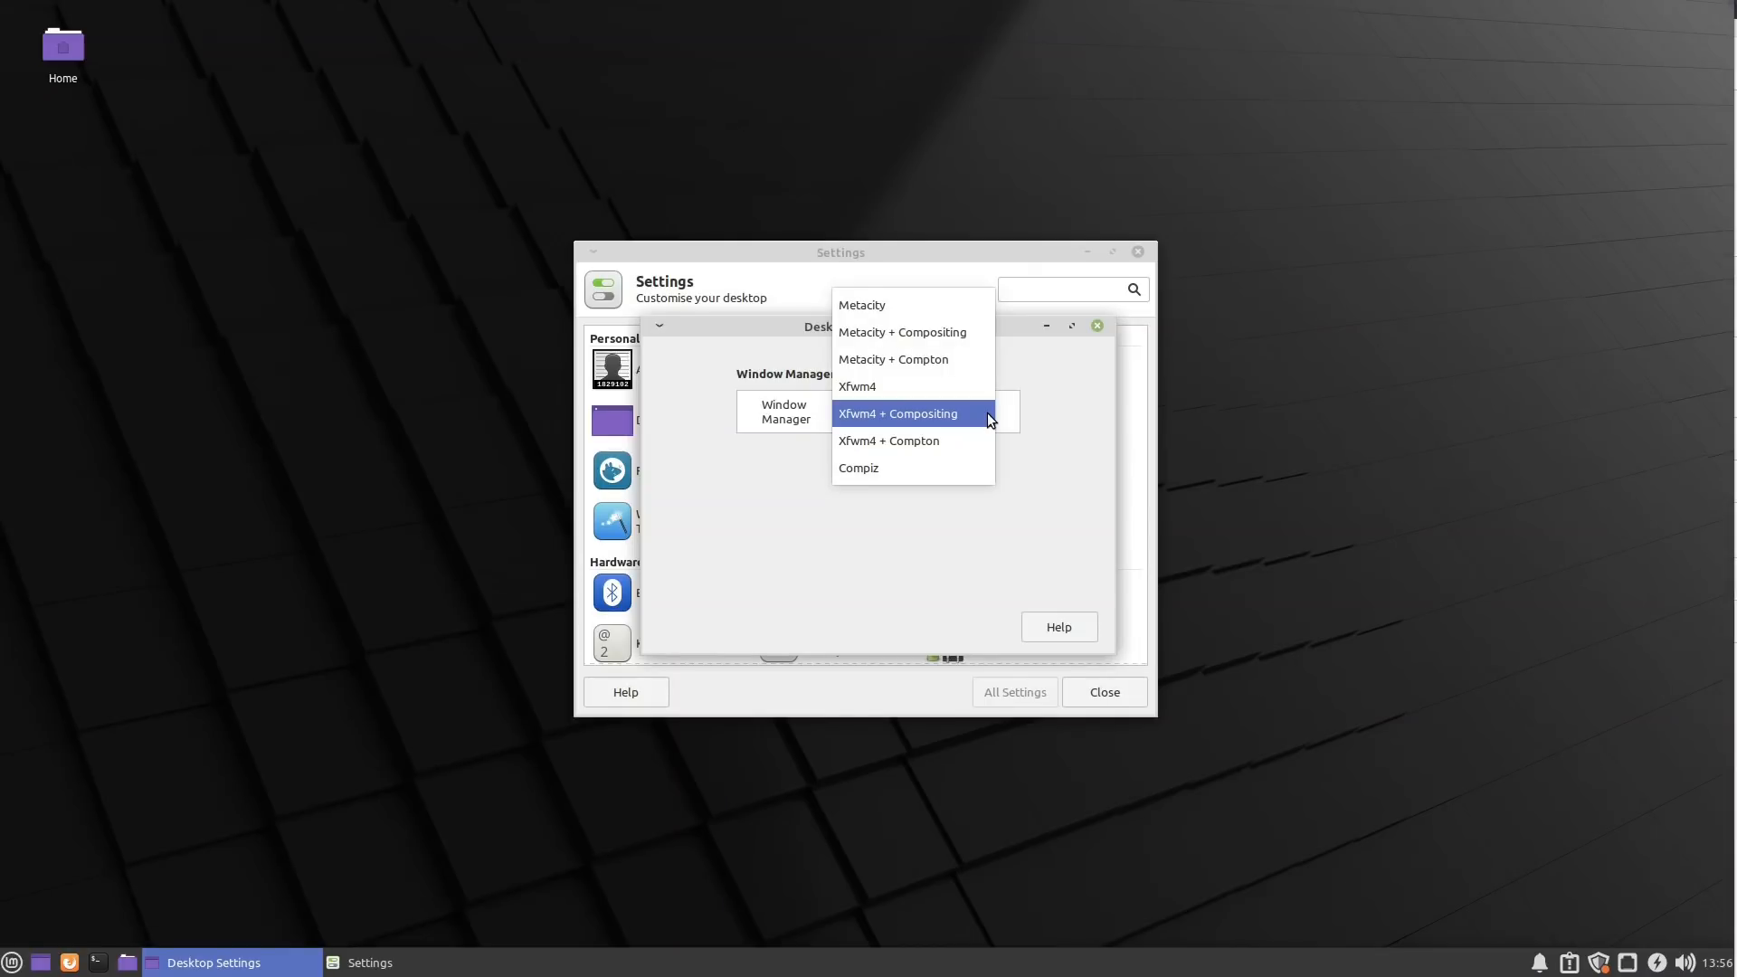
left_click(1080, 627)
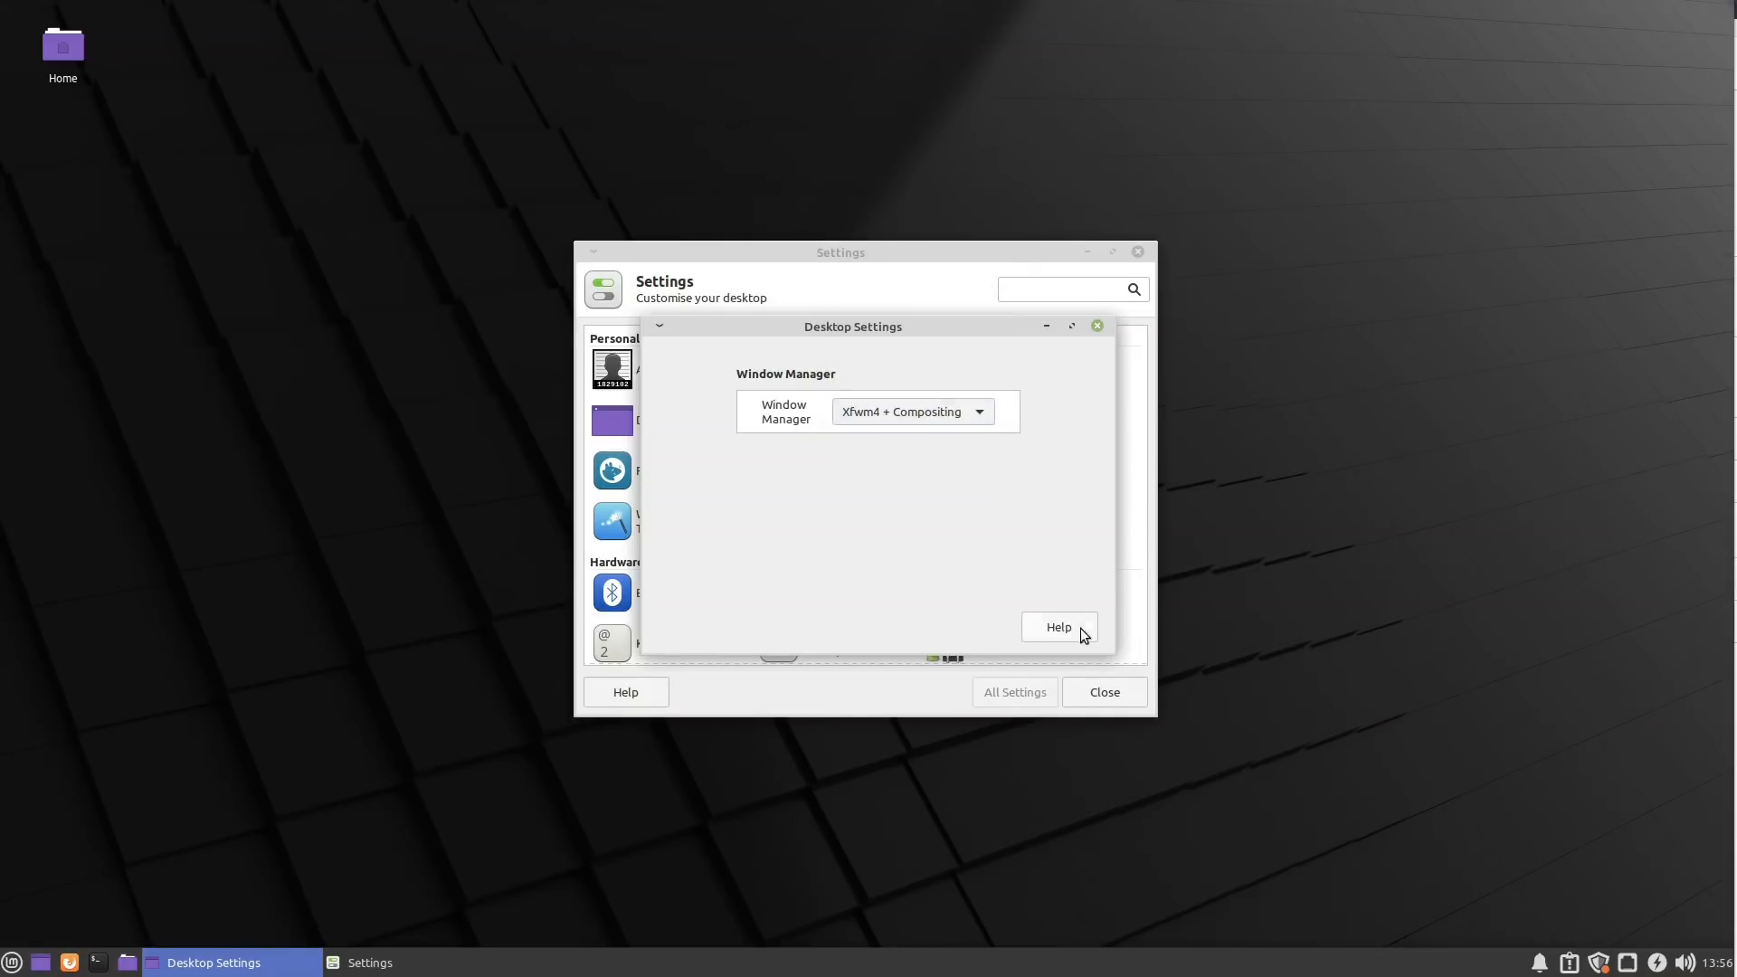
left_click(1097, 326)
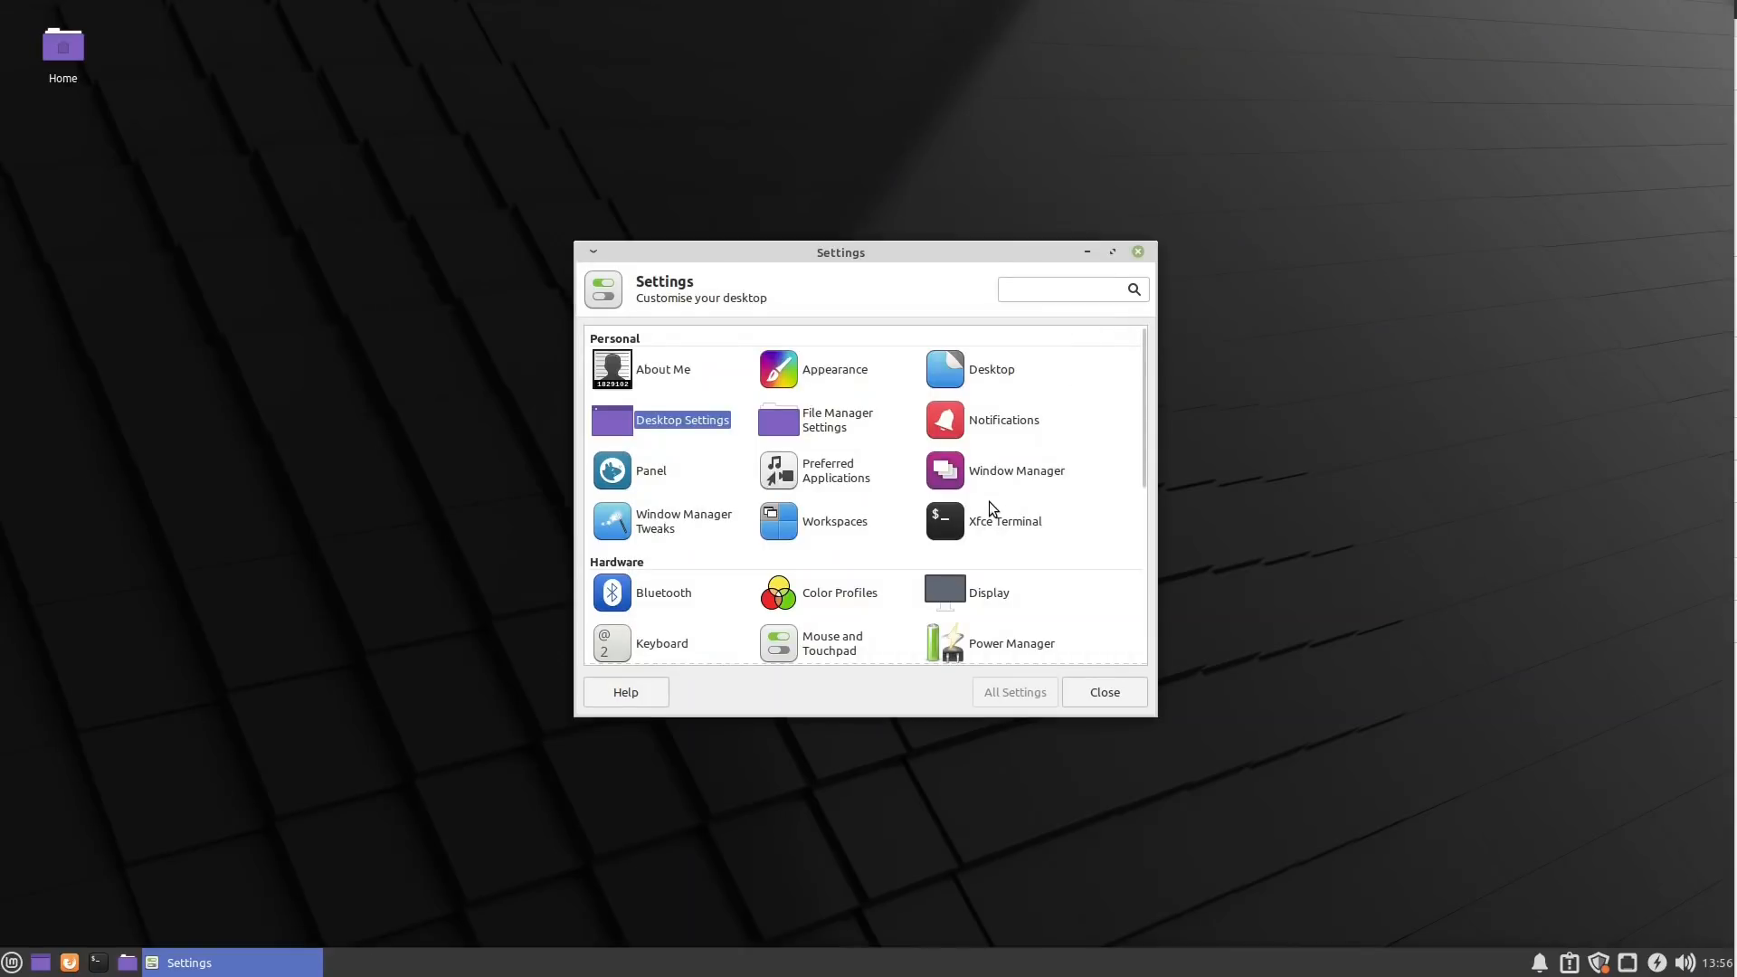
left_click(826, 421)
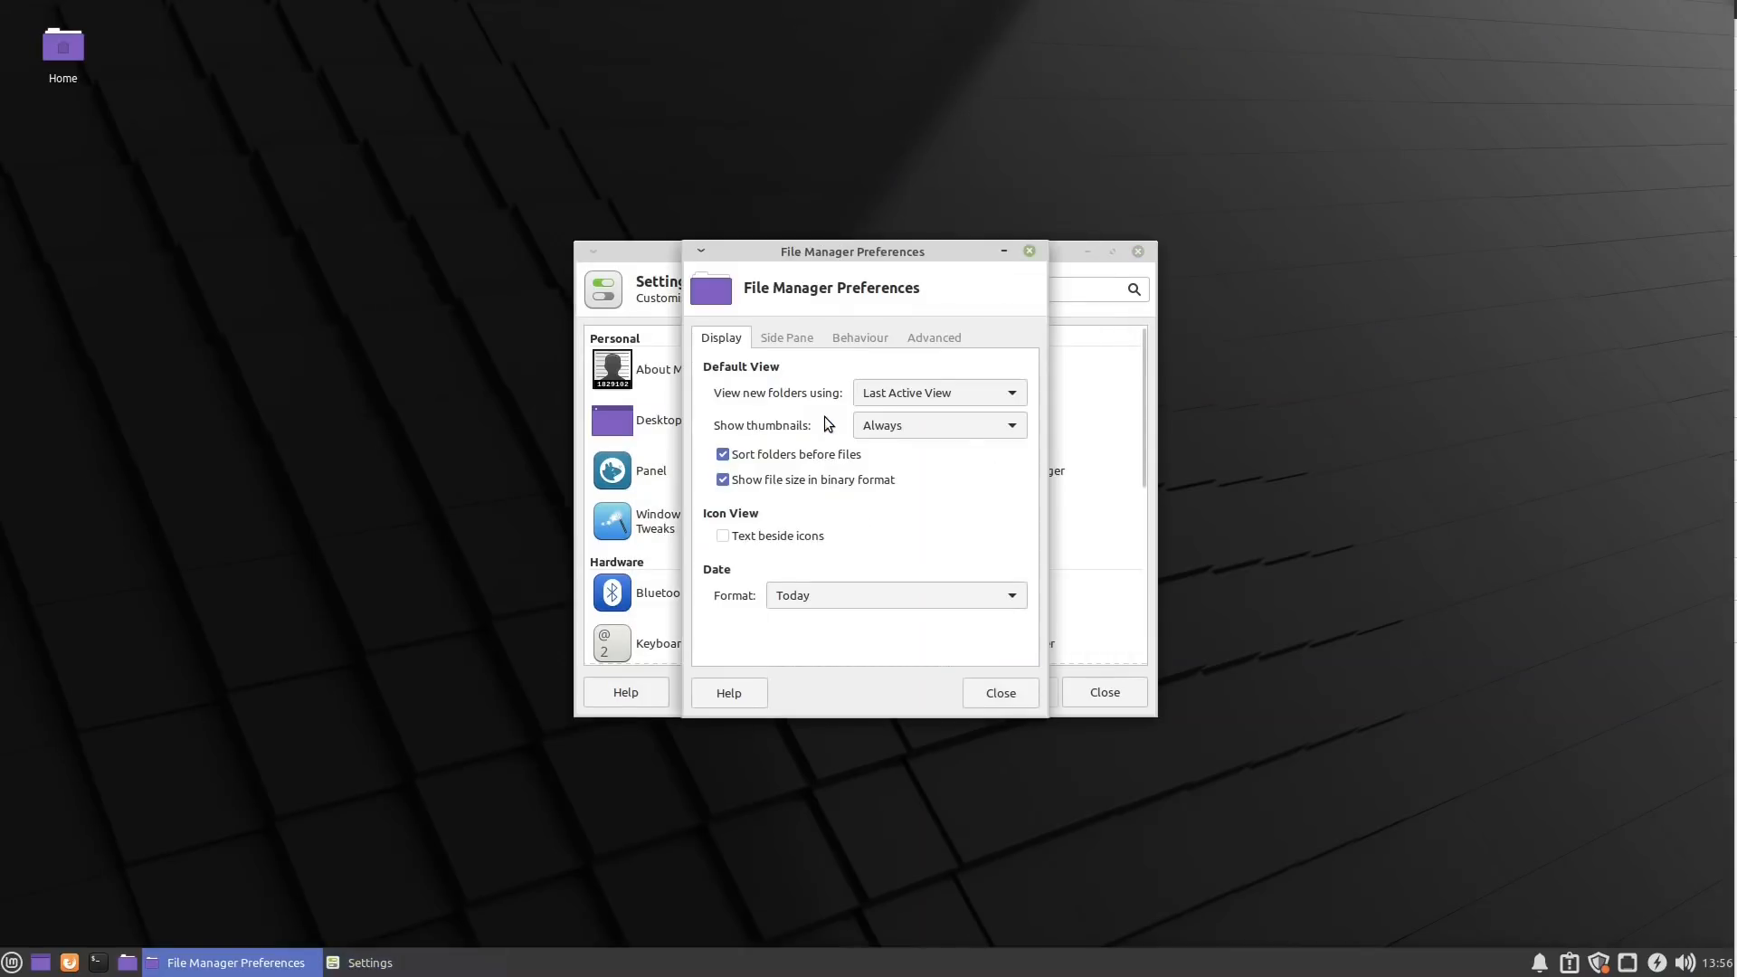
left_click(1030, 251)
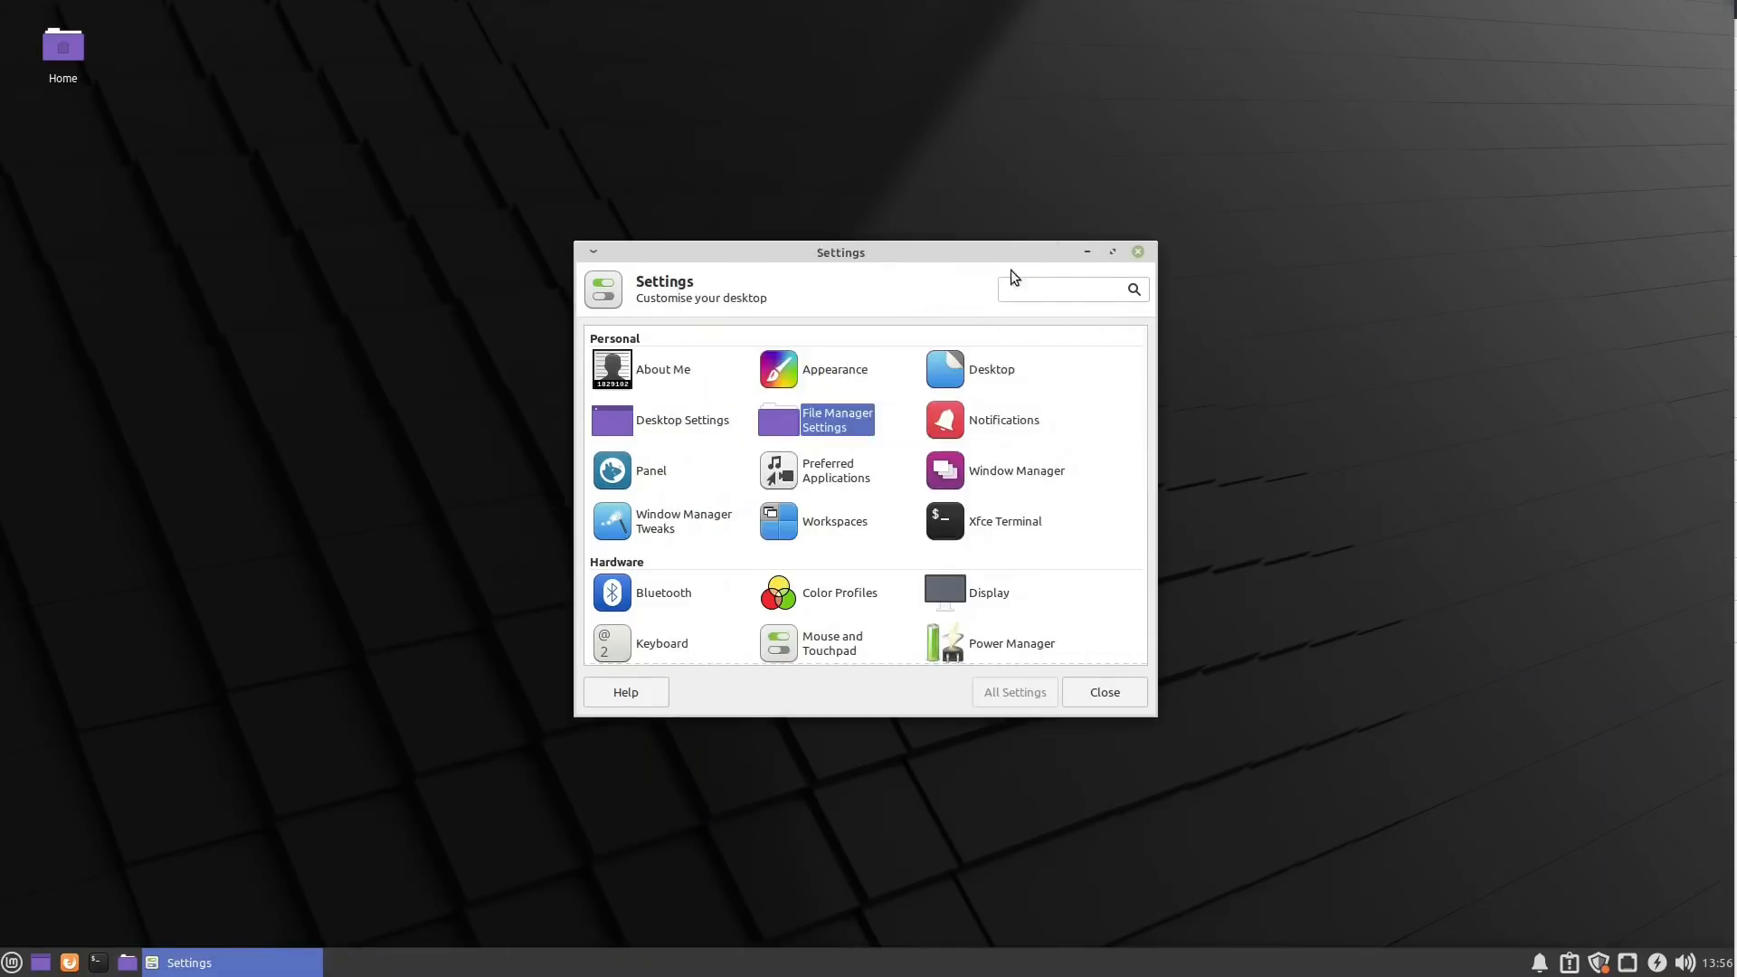
Look through the Window Manager Tweaks from Cycling to Compositor, and return to the settings overview
left_click(681, 525)
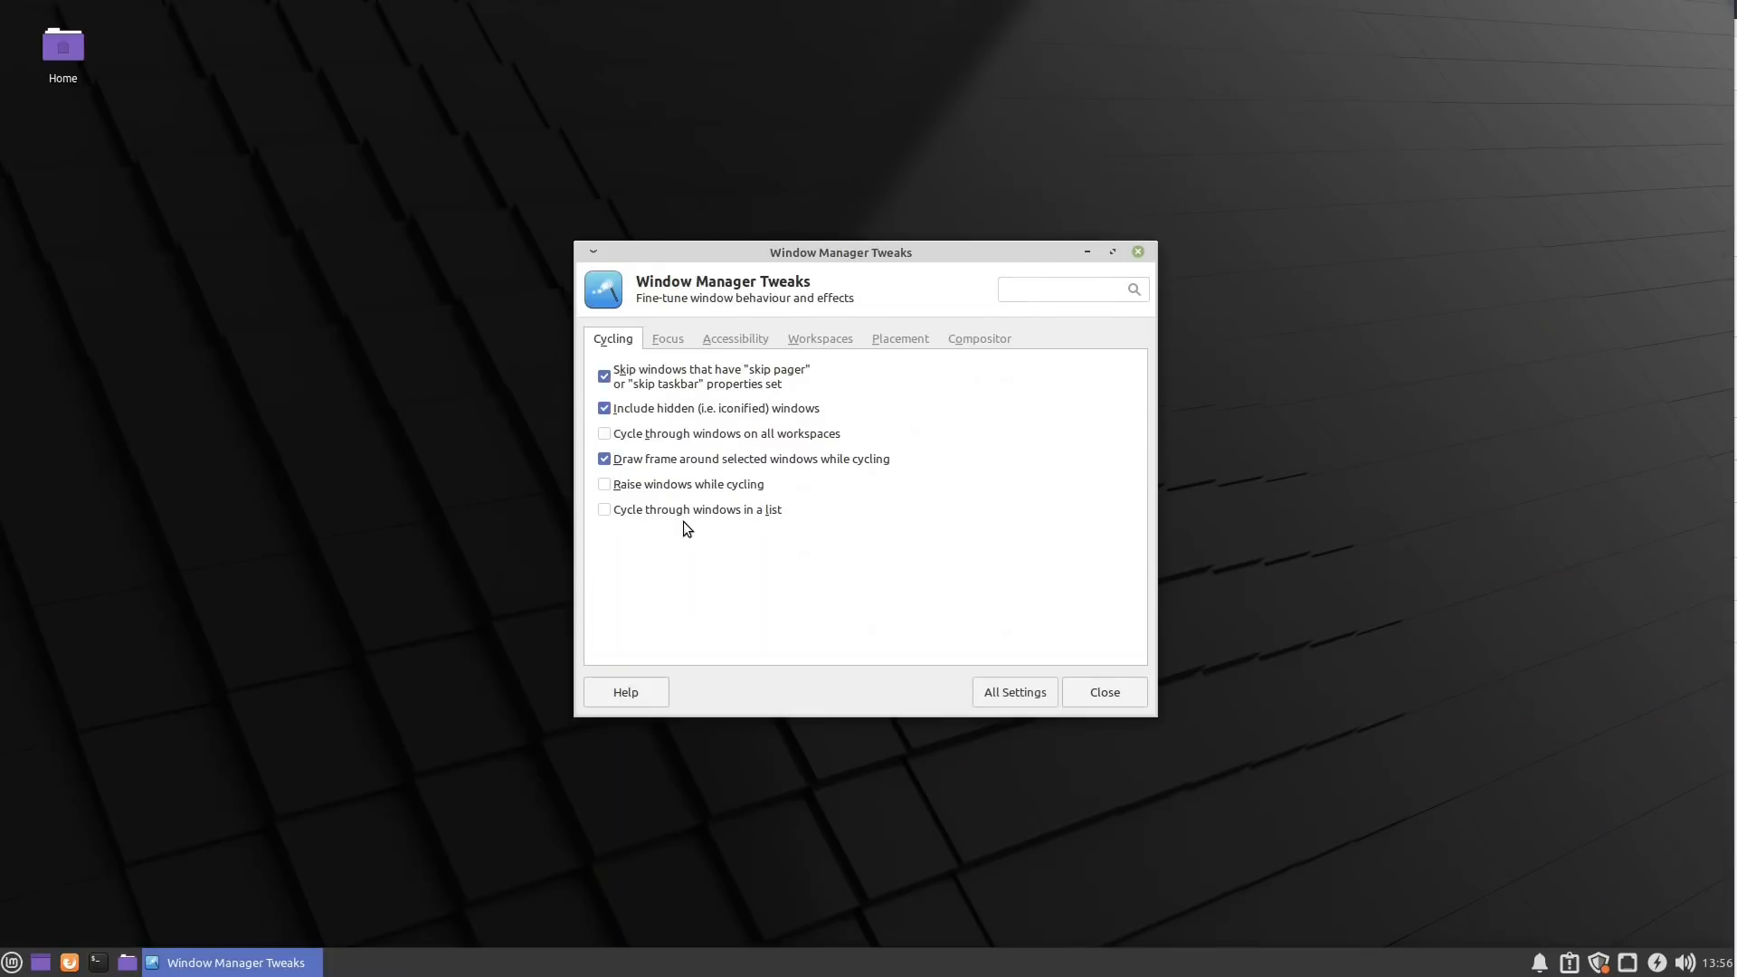
left_click(666, 342)
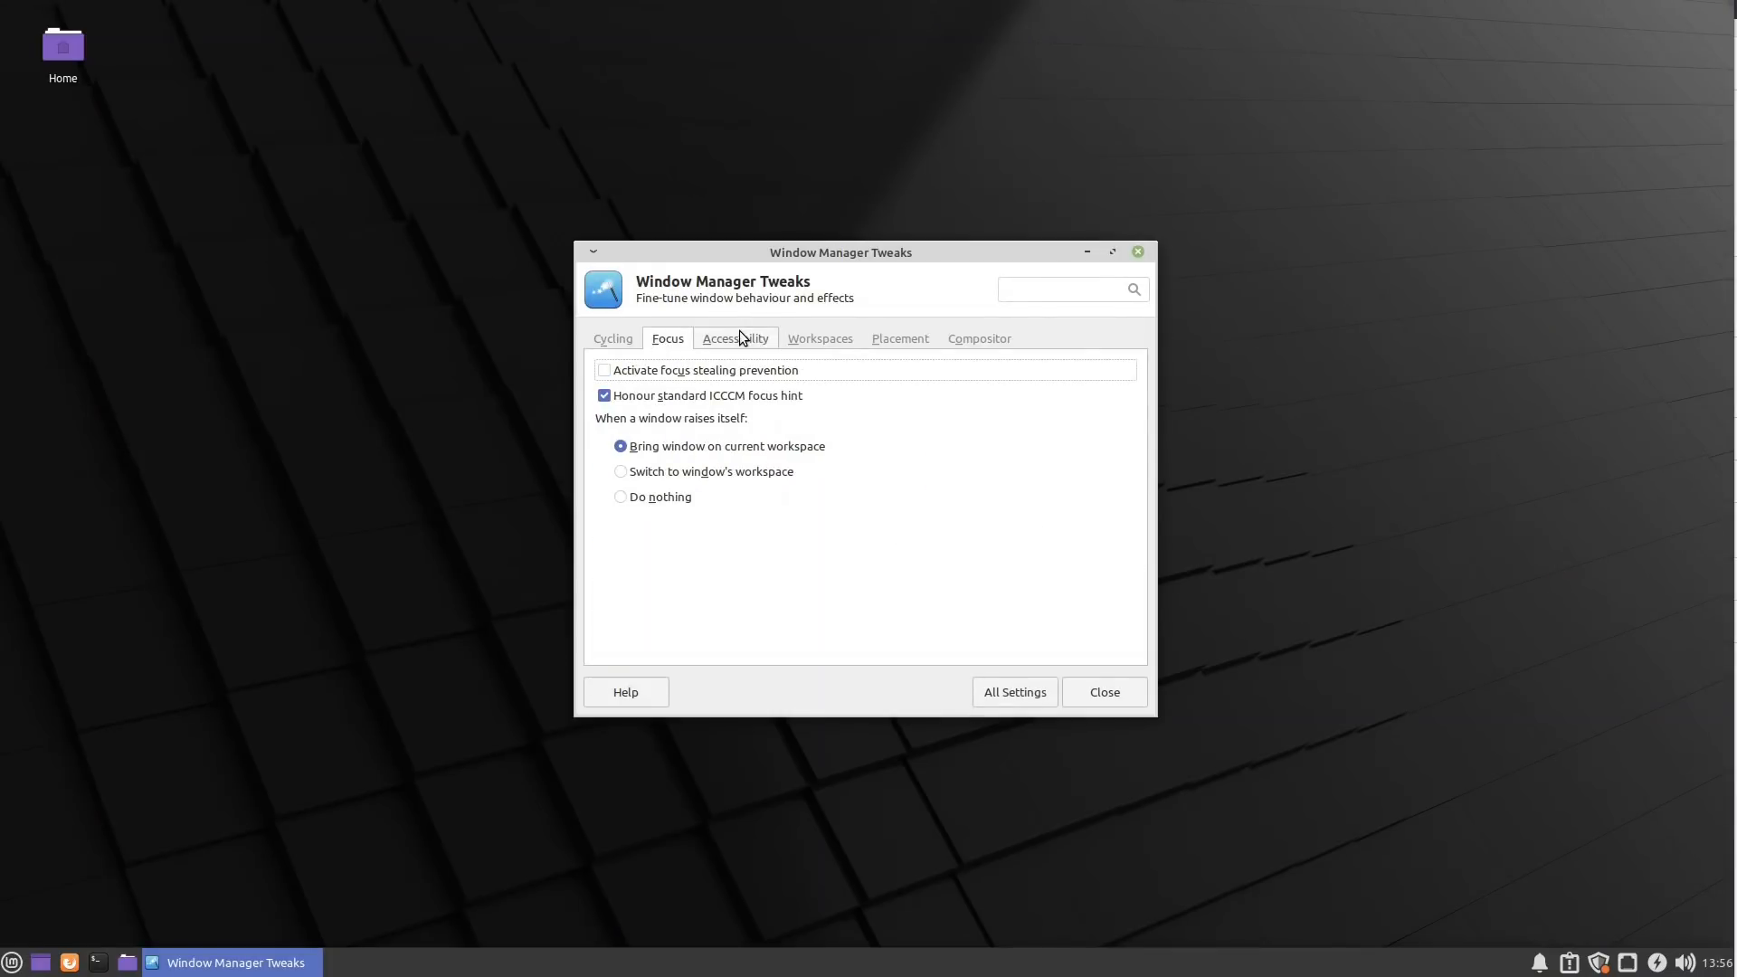
left_click(735, 337)
left_click(834, 339)
left_click(886, 334)
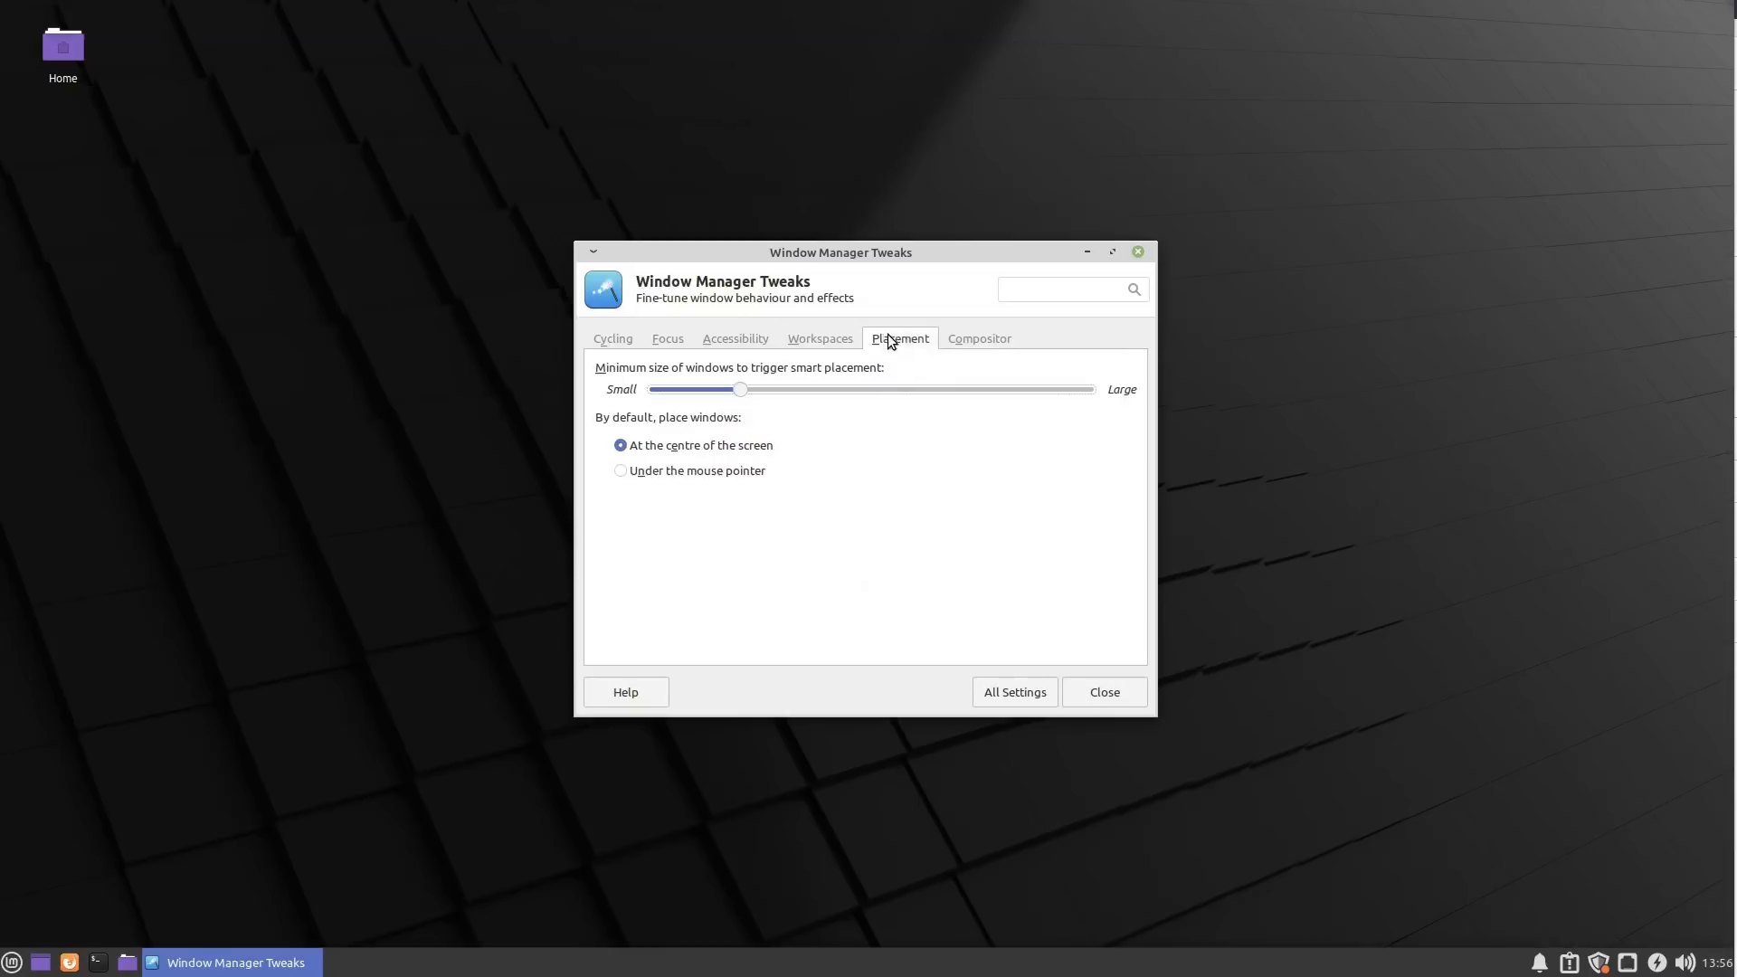
left_click(993, 342)
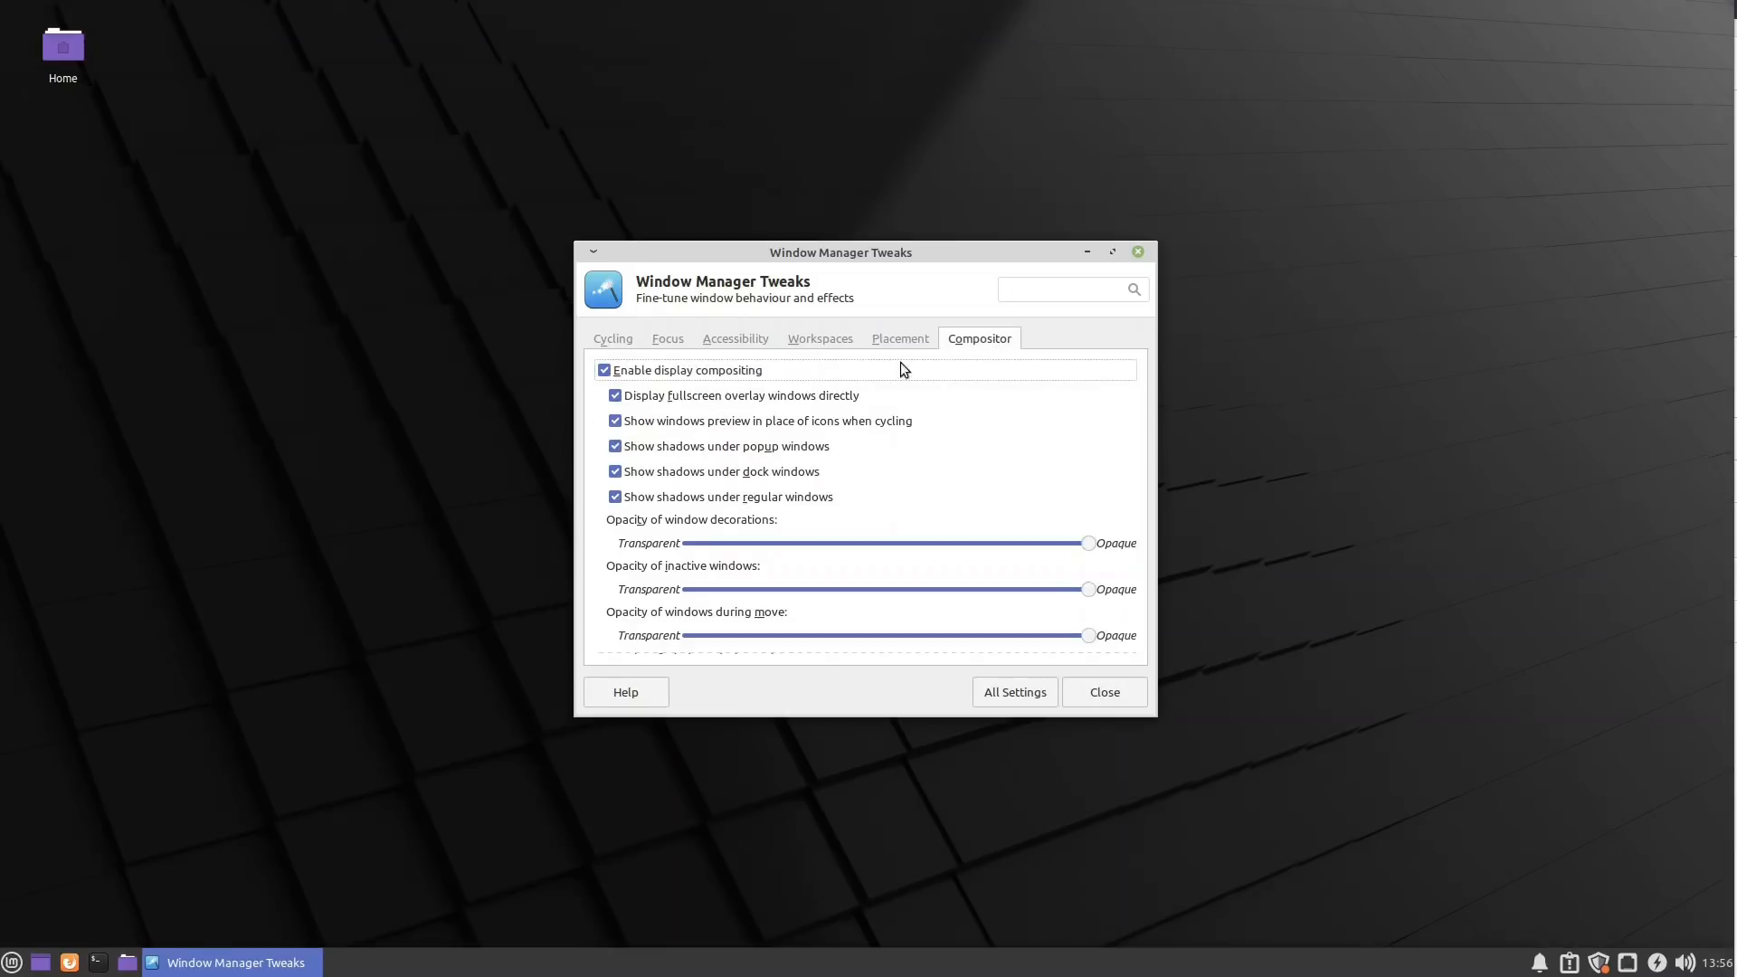
left_click(607, 343)
left_click(1006, 693)
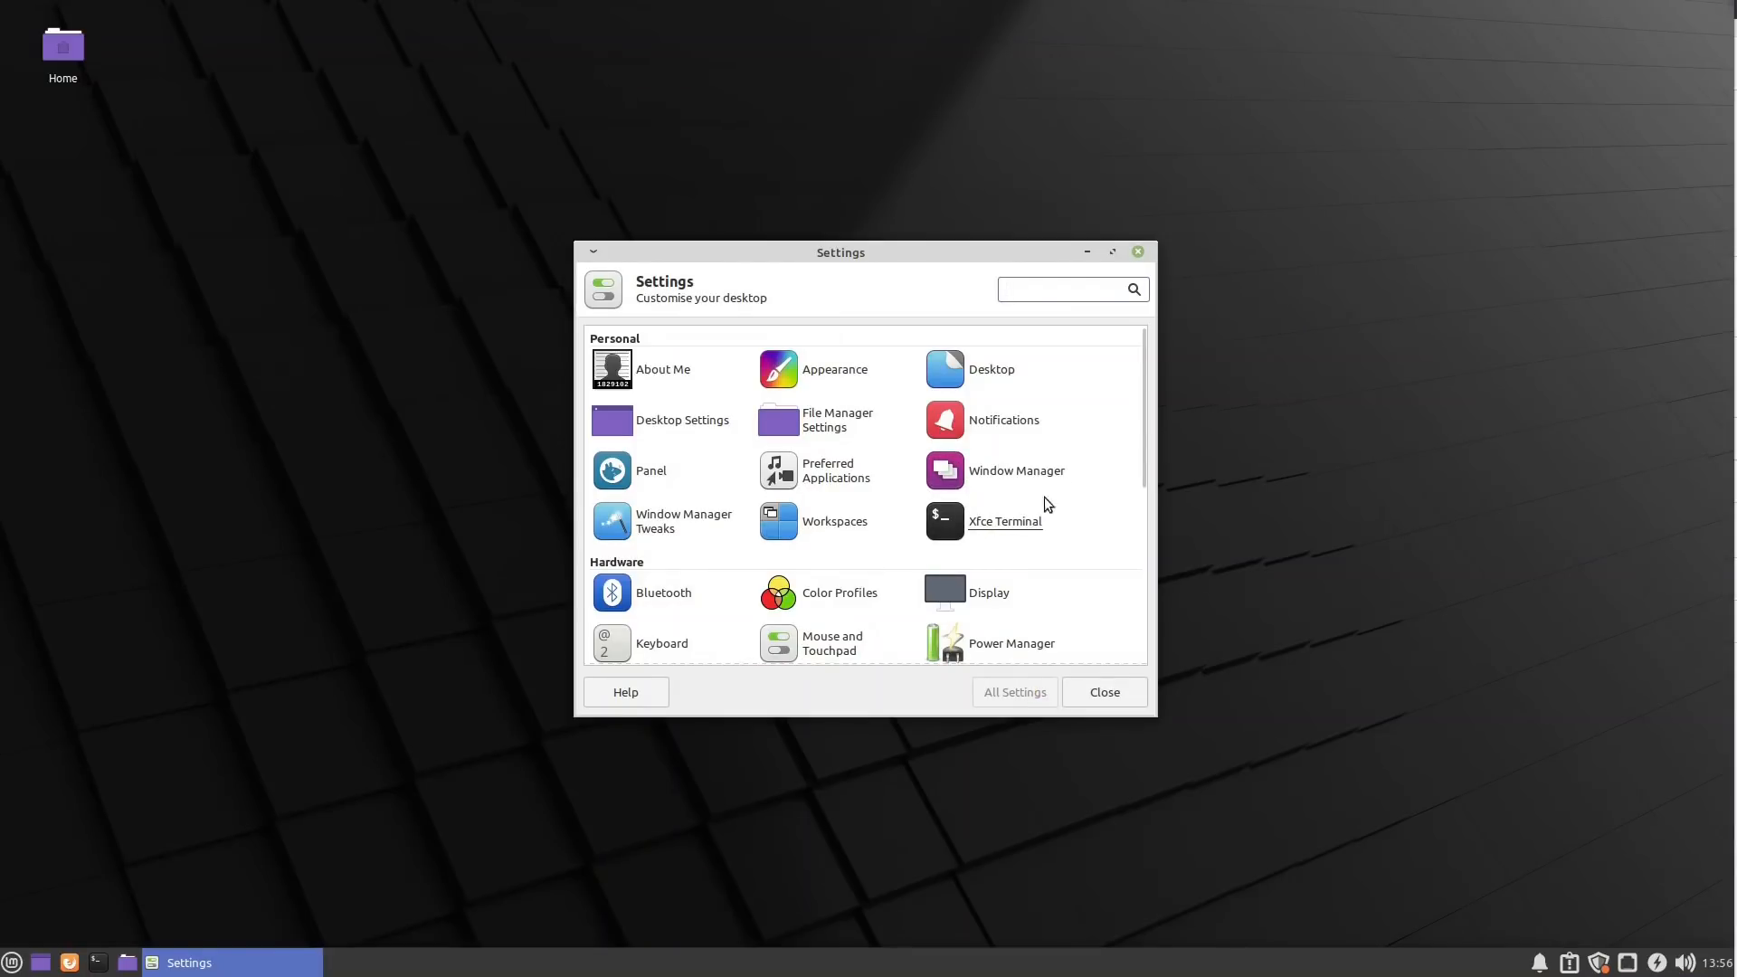
Open Firewall Configuration by authenticating with the account password, look it over, and close it and the settings
left_click_drag(1144, 427, 1125, 610)
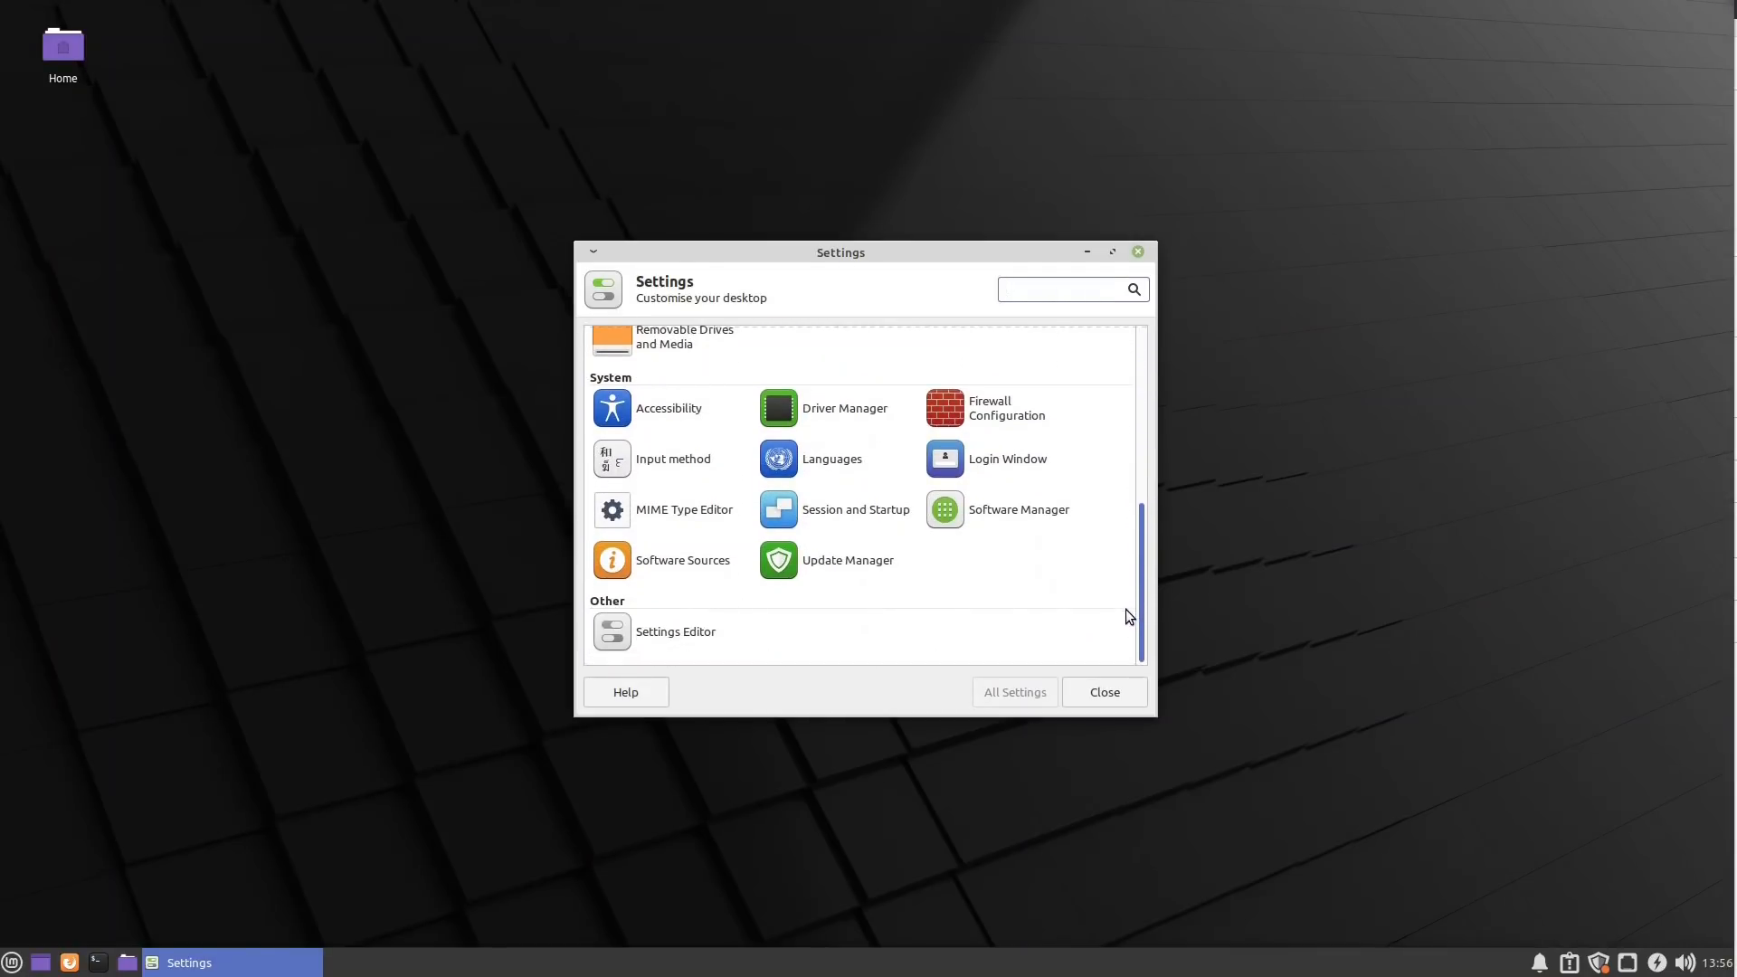
left_click(1006, 418)
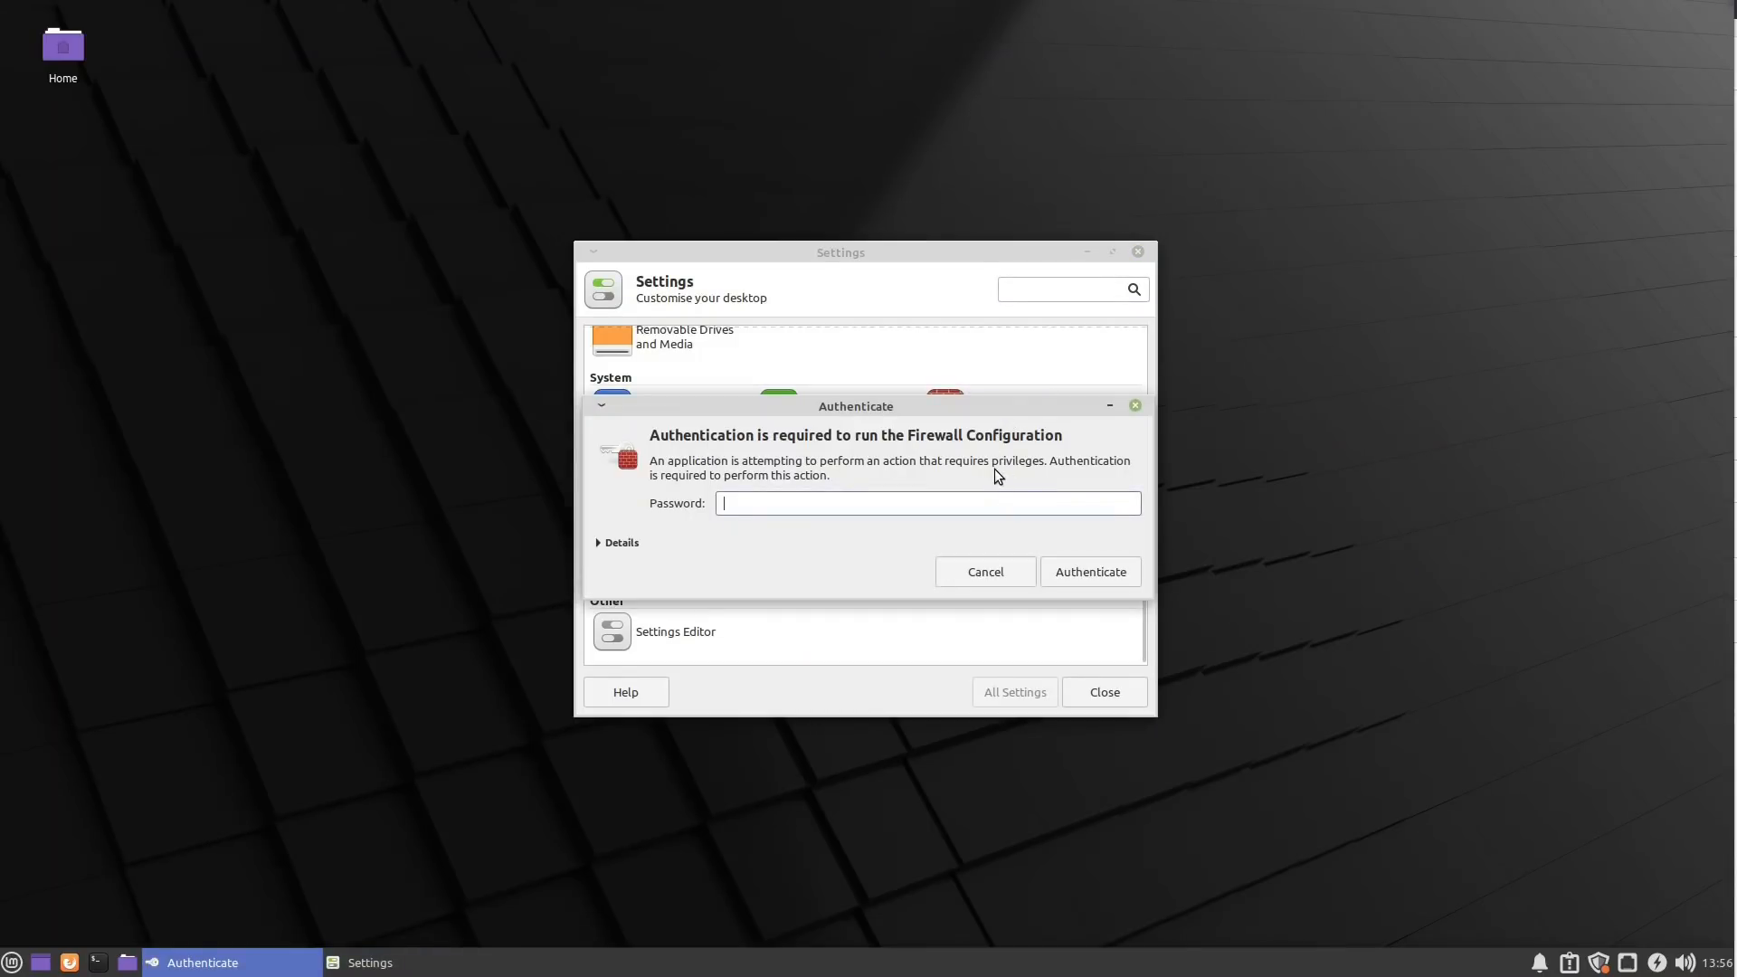
type("••")
key("Return")
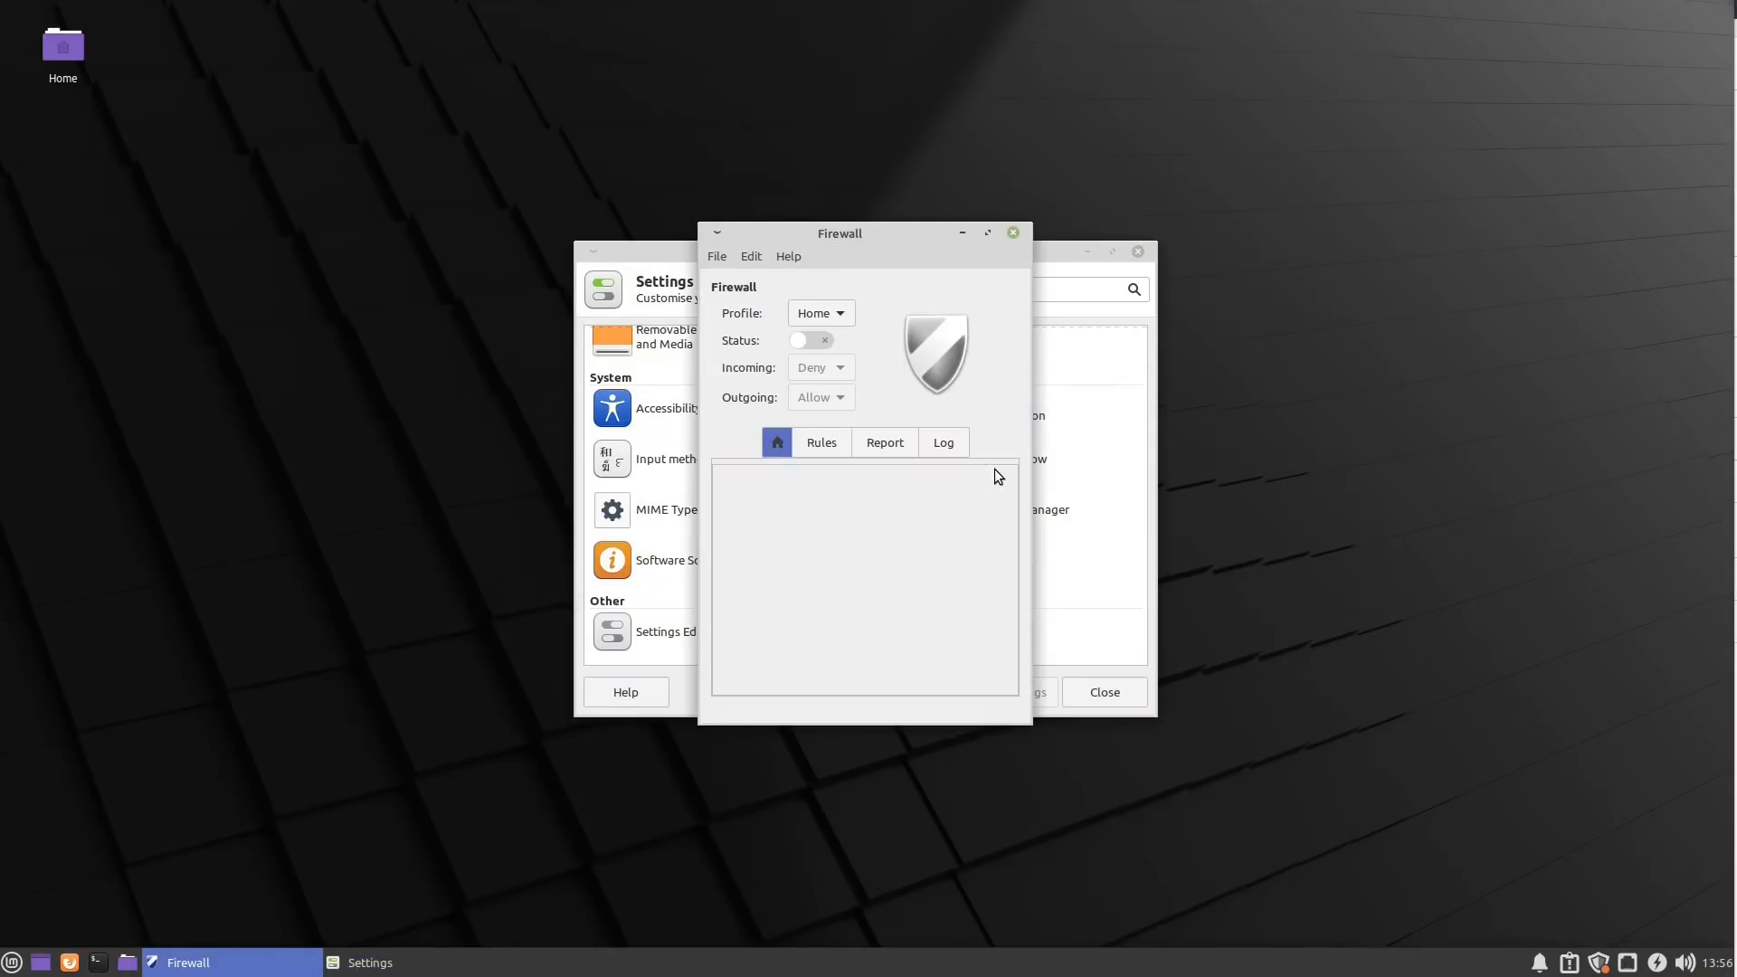
left_click(1012, 235)
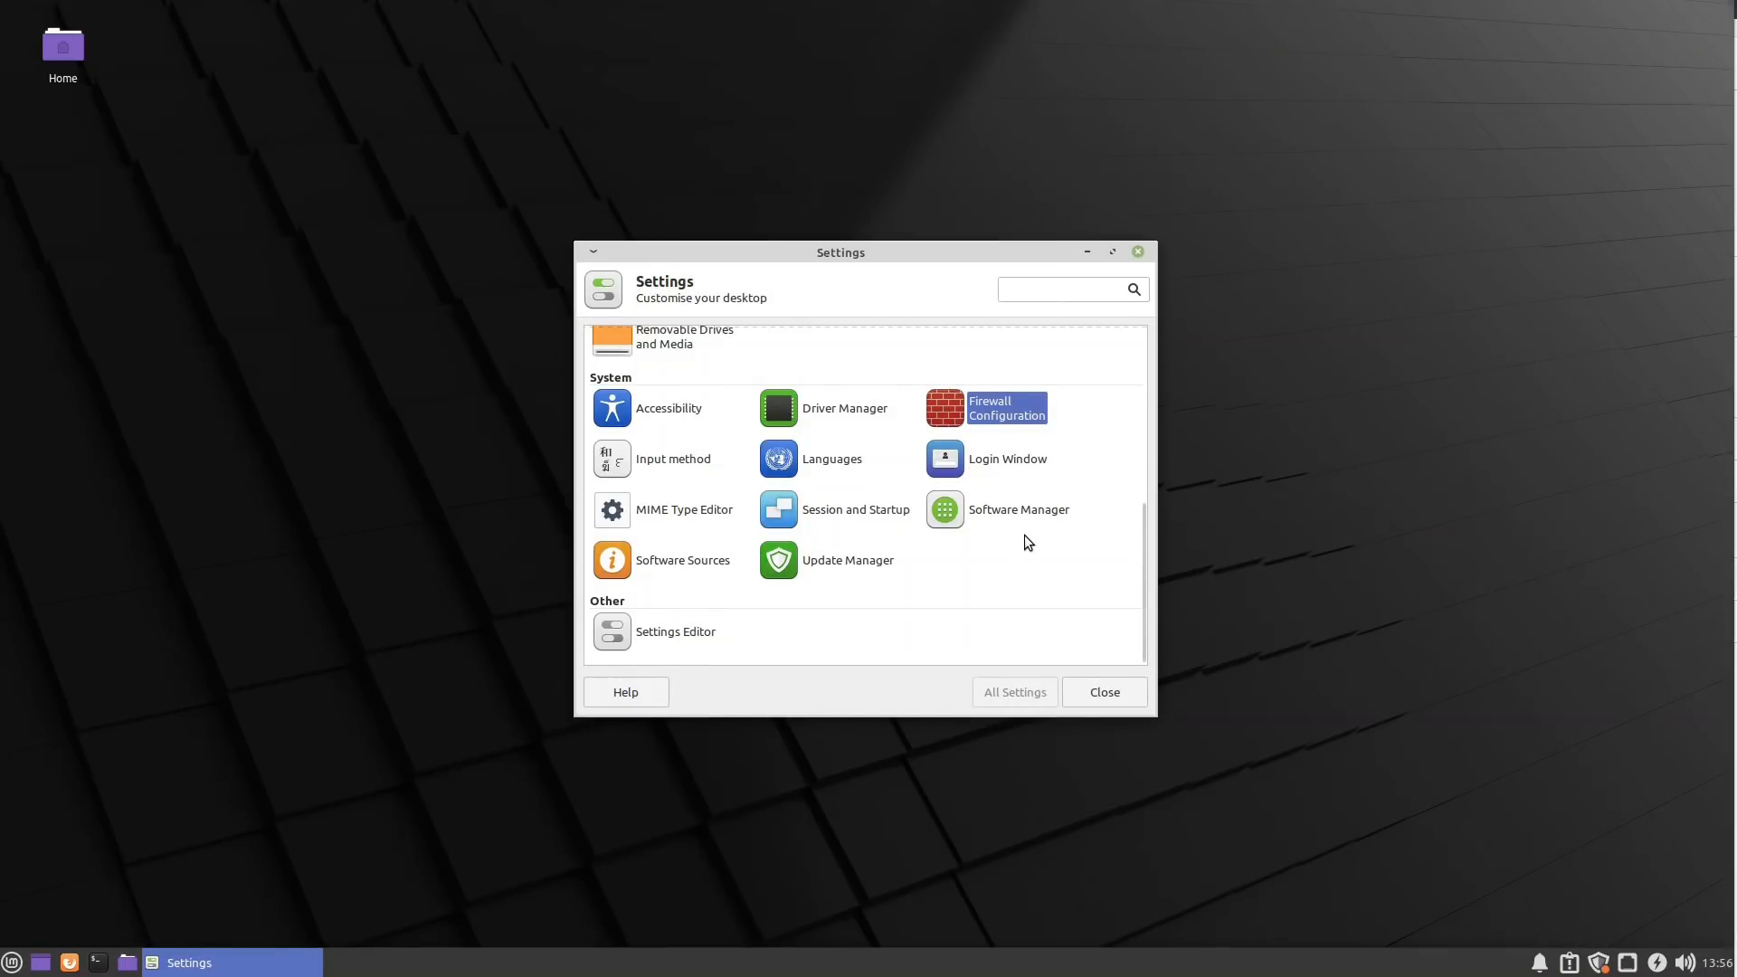
scroll(1024, 534, "up", 5)
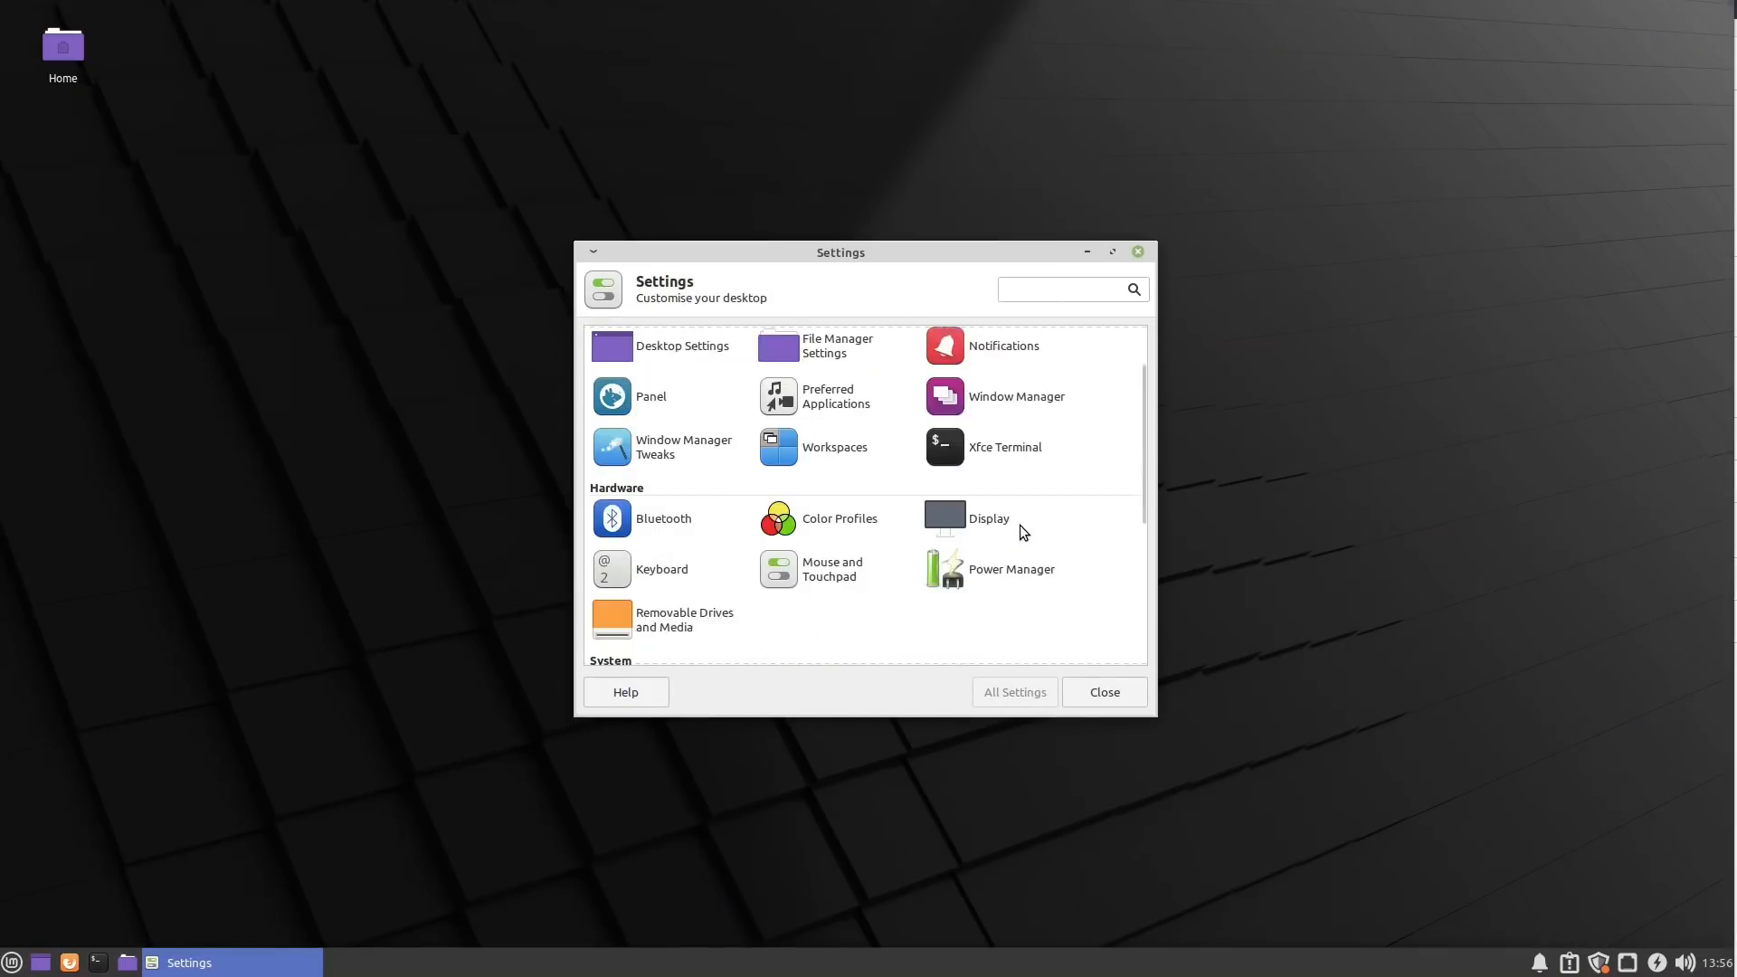
left_click(1140, 255)
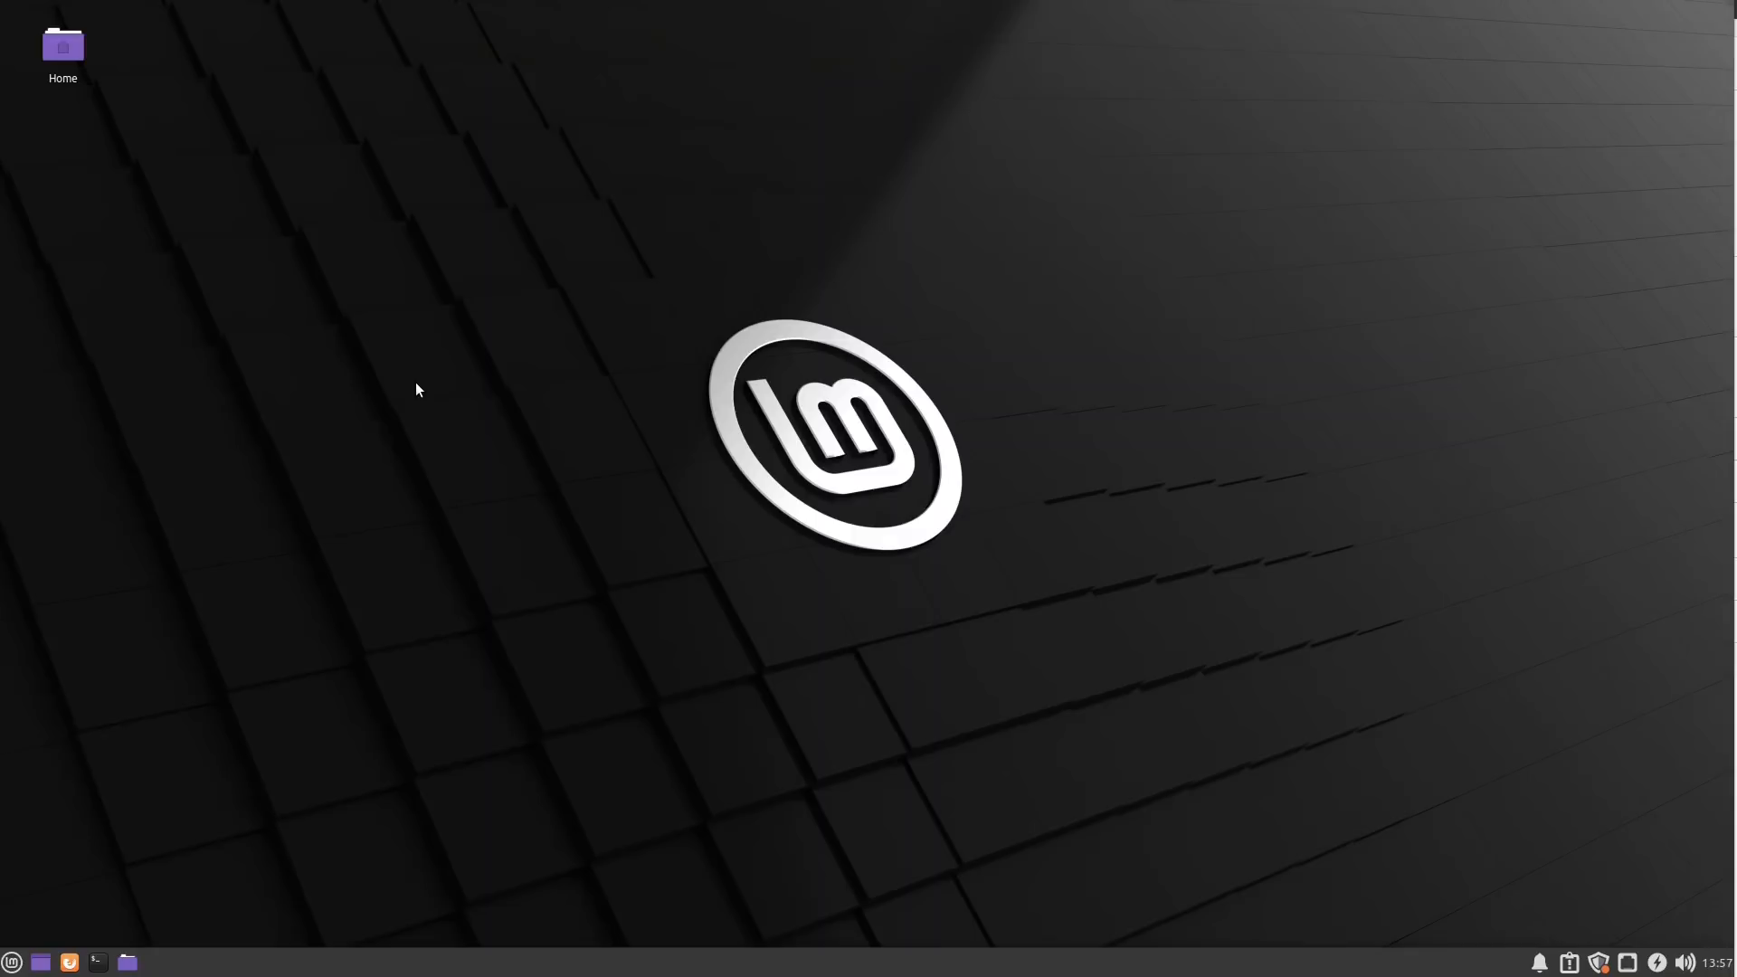
Look over the favourites and the System category in the applications menu, and close the menu
left_click(11, 962)
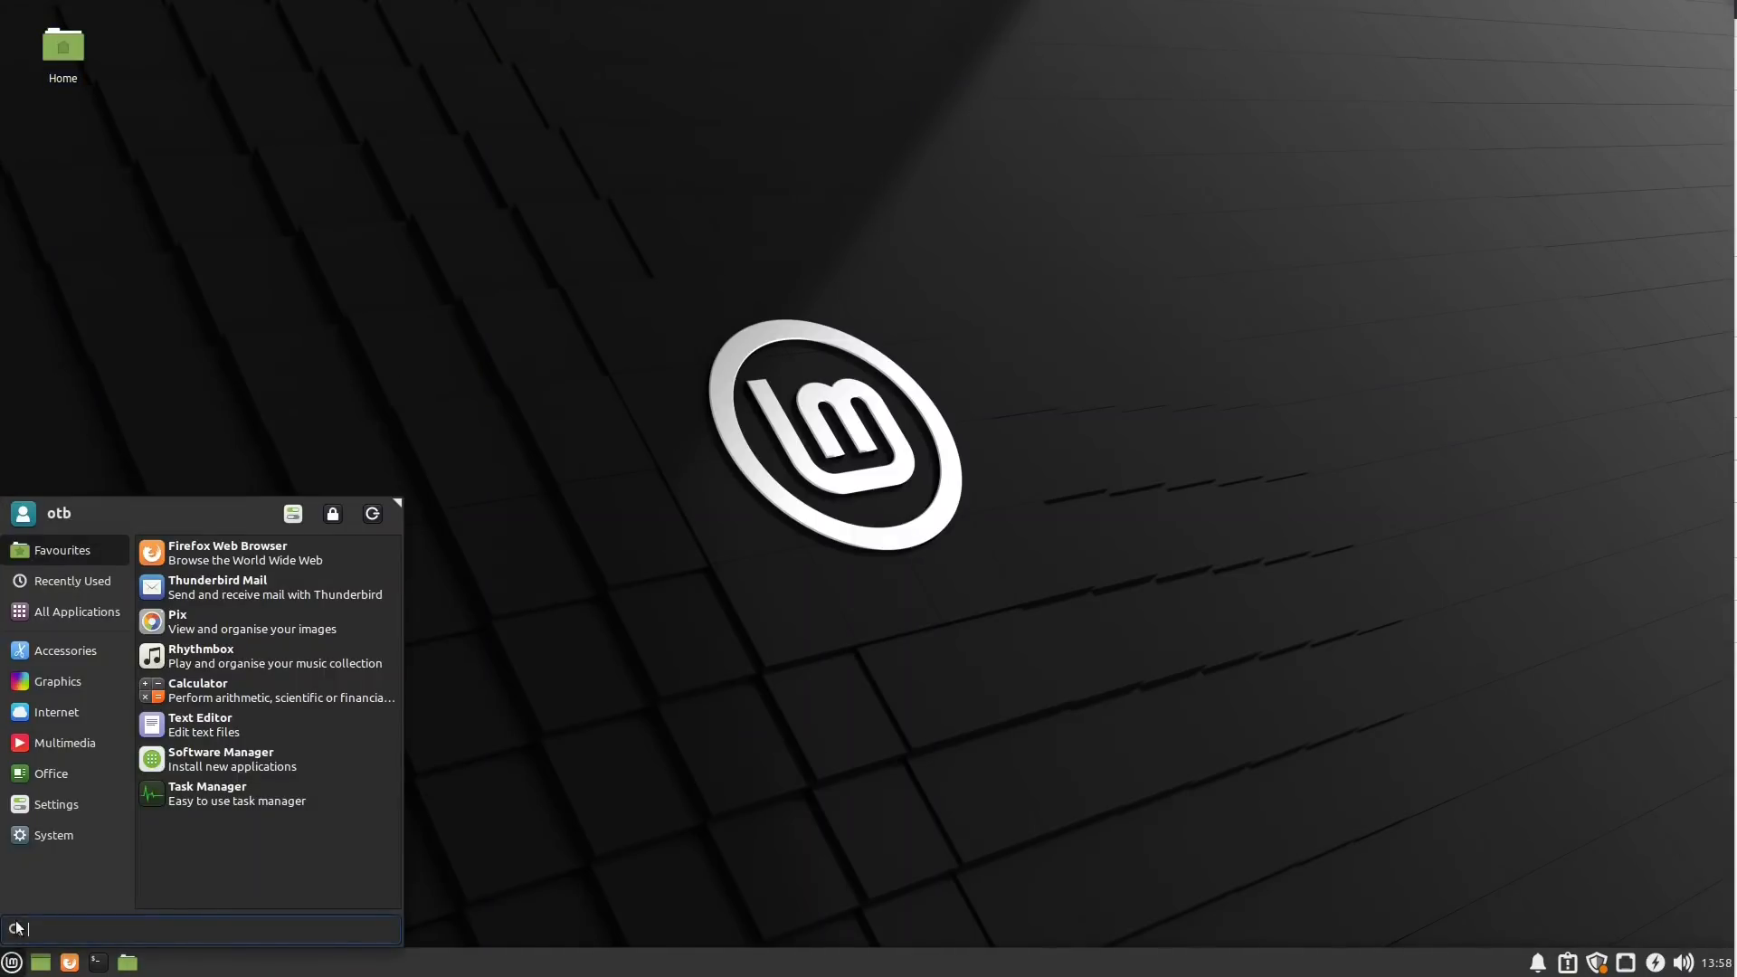
left_click(45, 826)
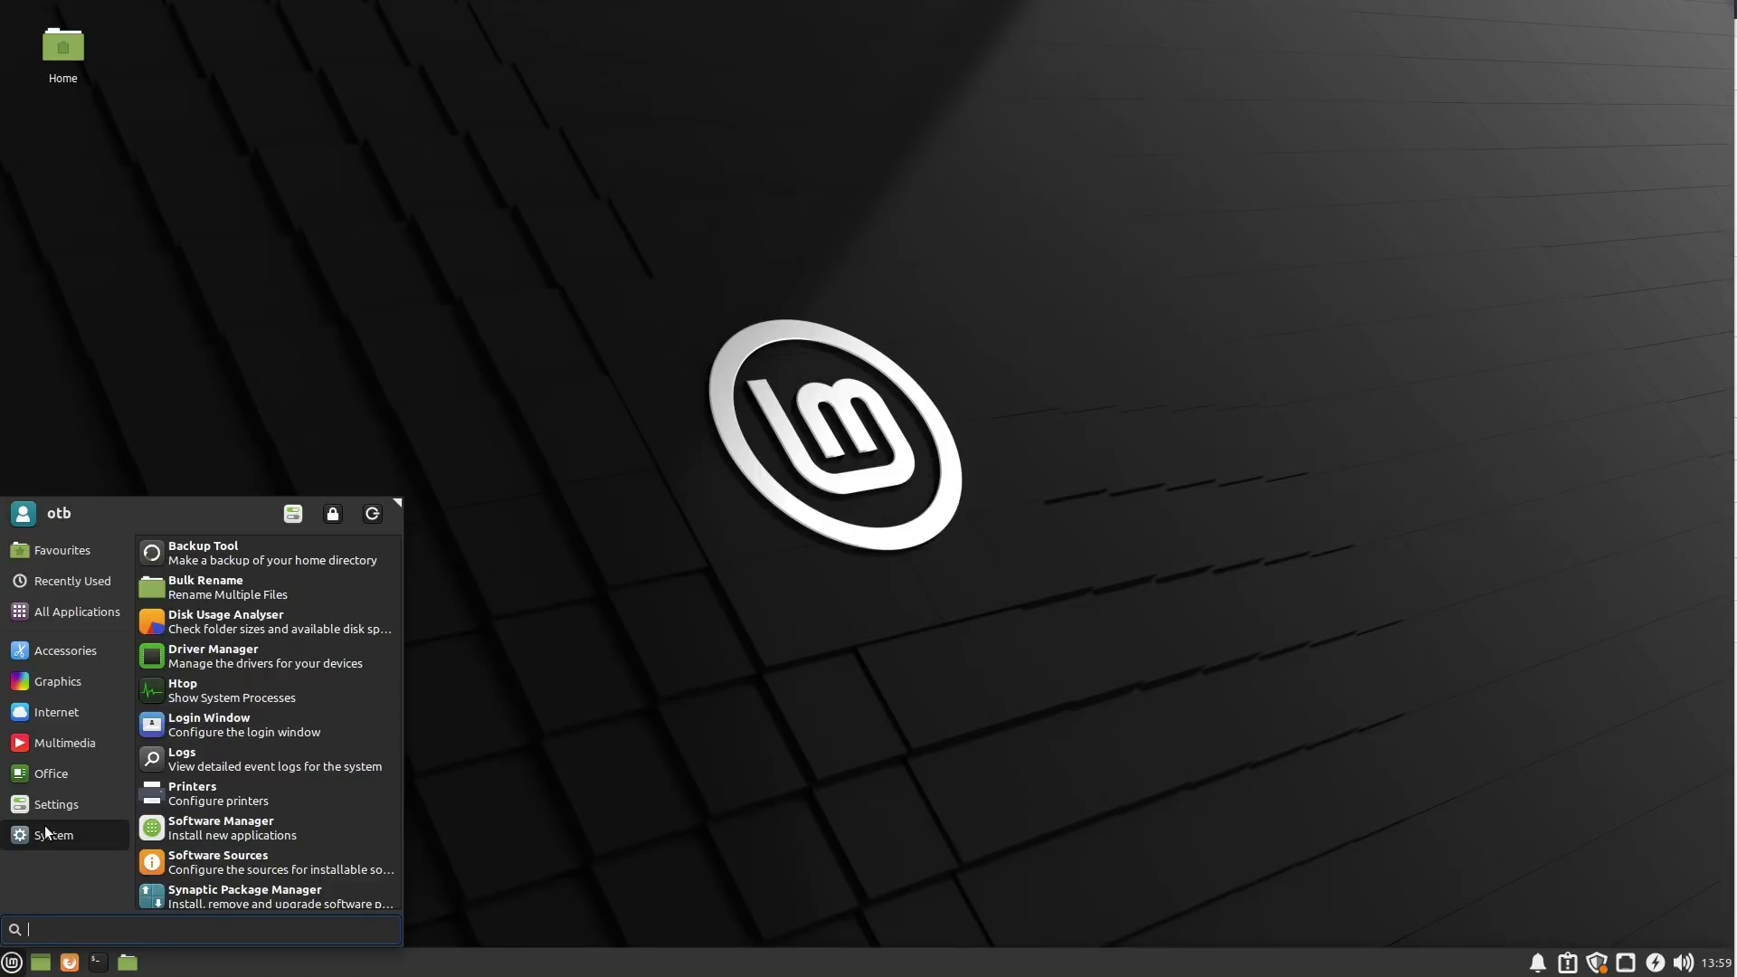
left_click(606, 785)
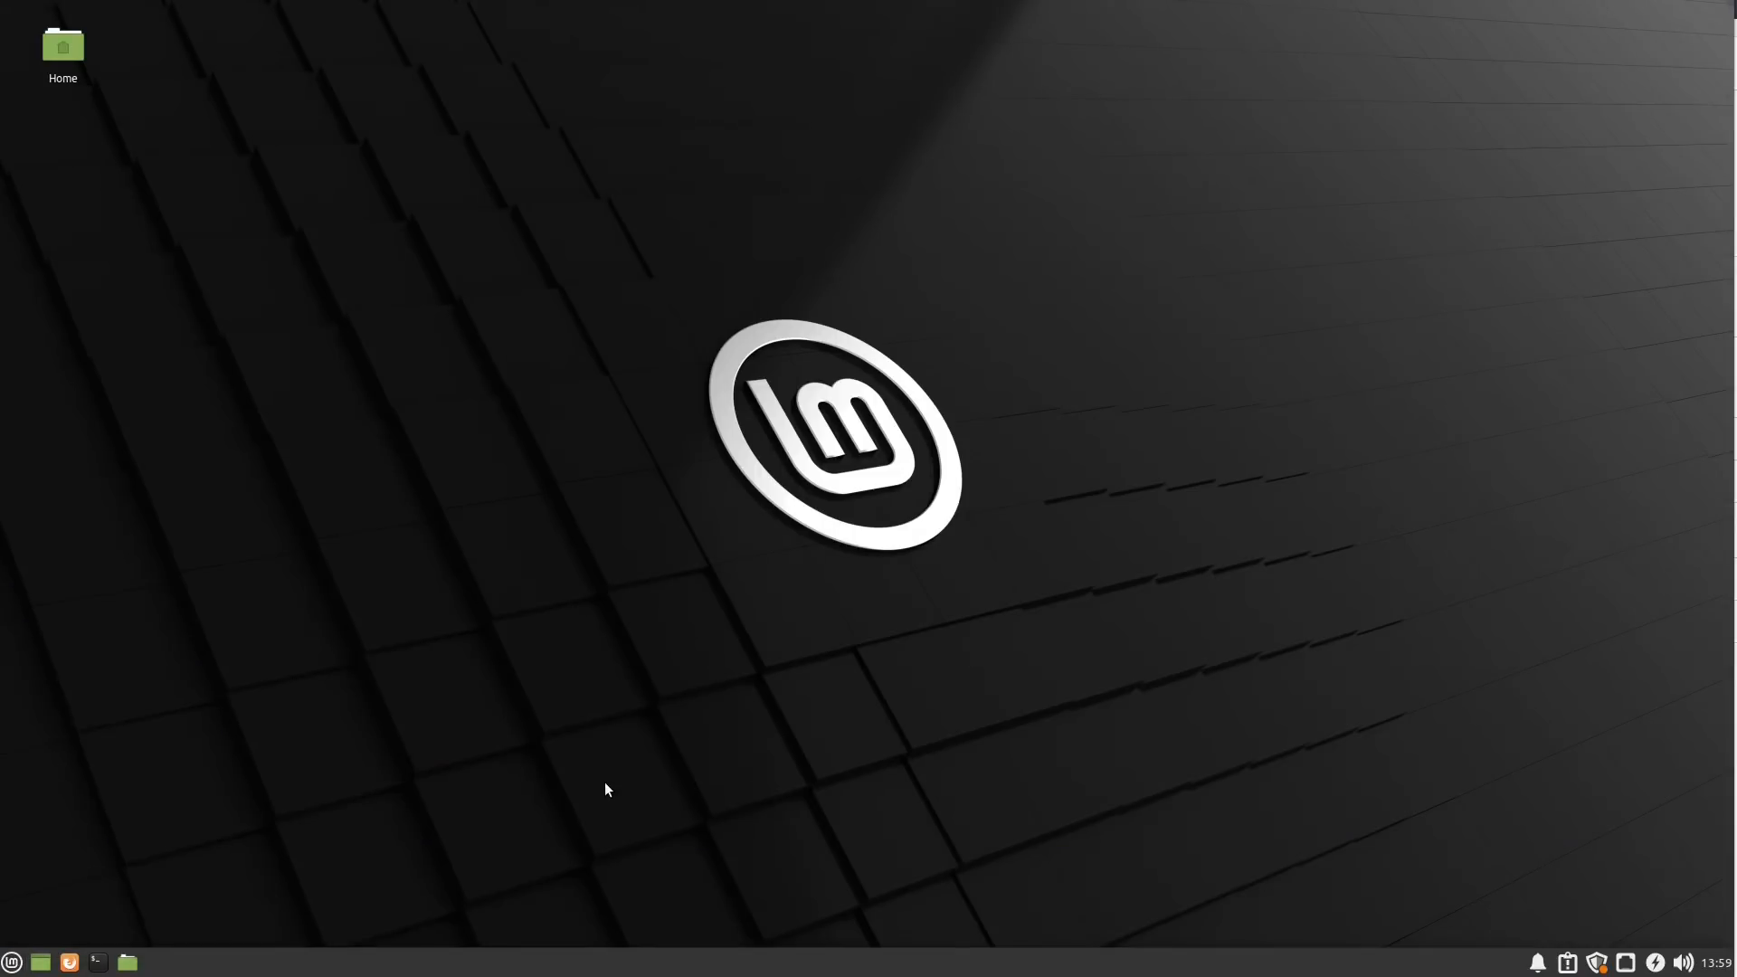